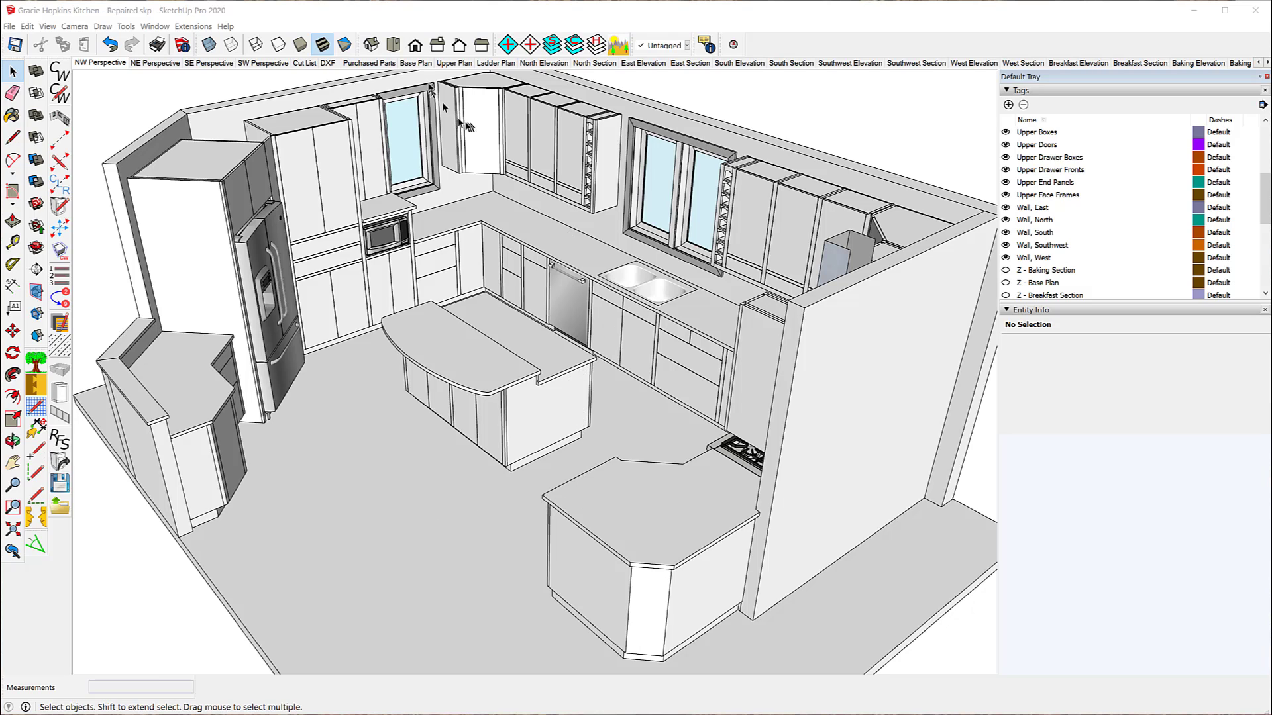
Step: View the Purchased Parts scene with the drawer boxes, then return to the NW Perspective scene of the kitchen
click(368, 63)
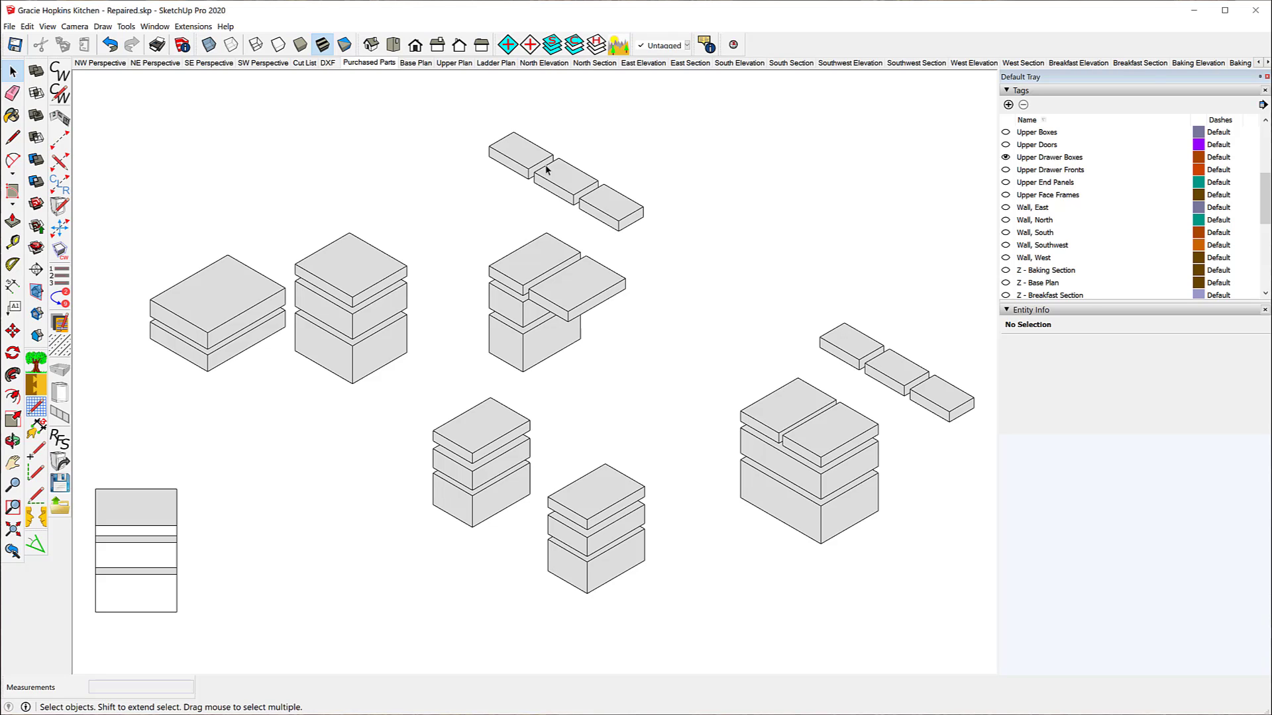
click(104, 63)
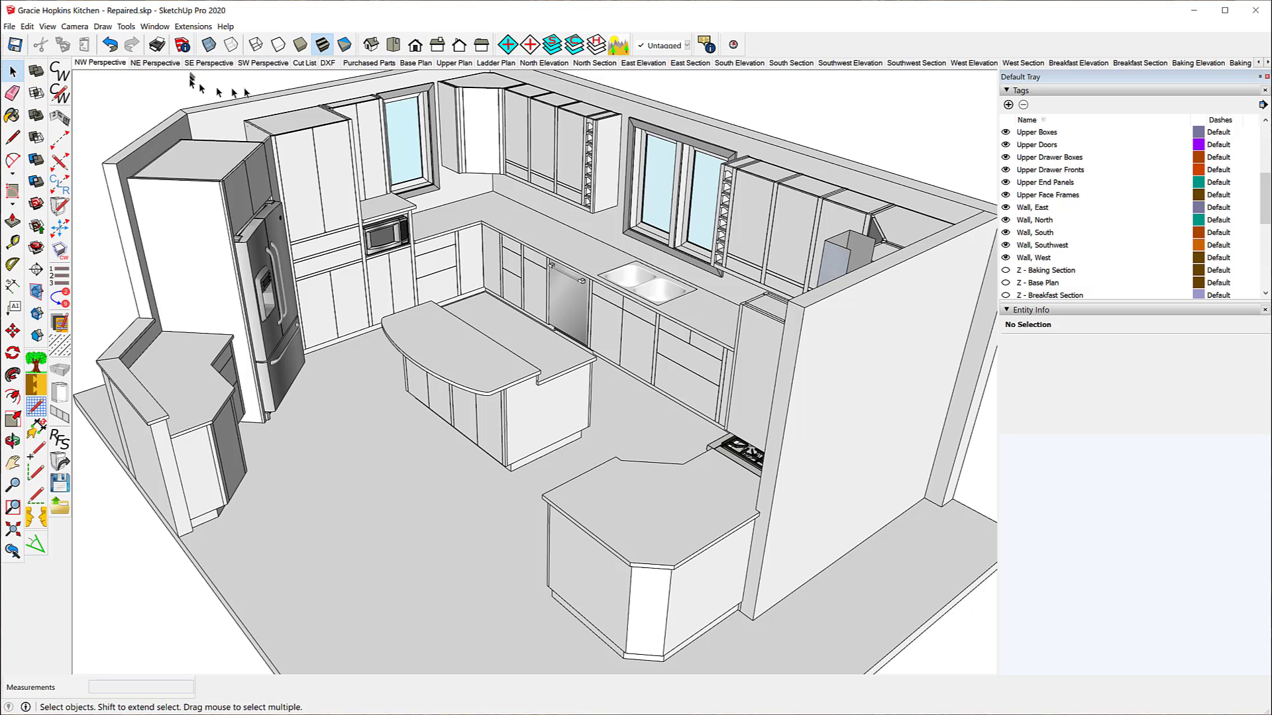
Step: Show the Cut List scene and hide the Custom Parts tag
click(306, 63)
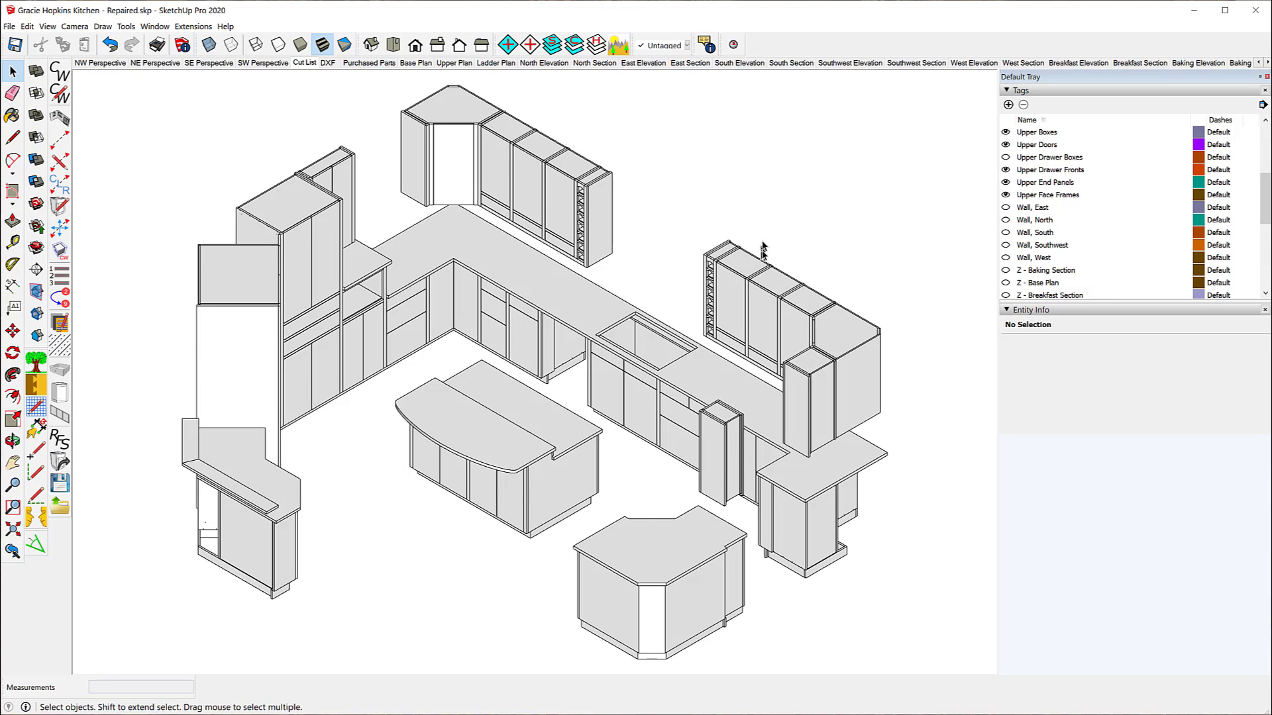
scroll(1081, 174, up, 2)
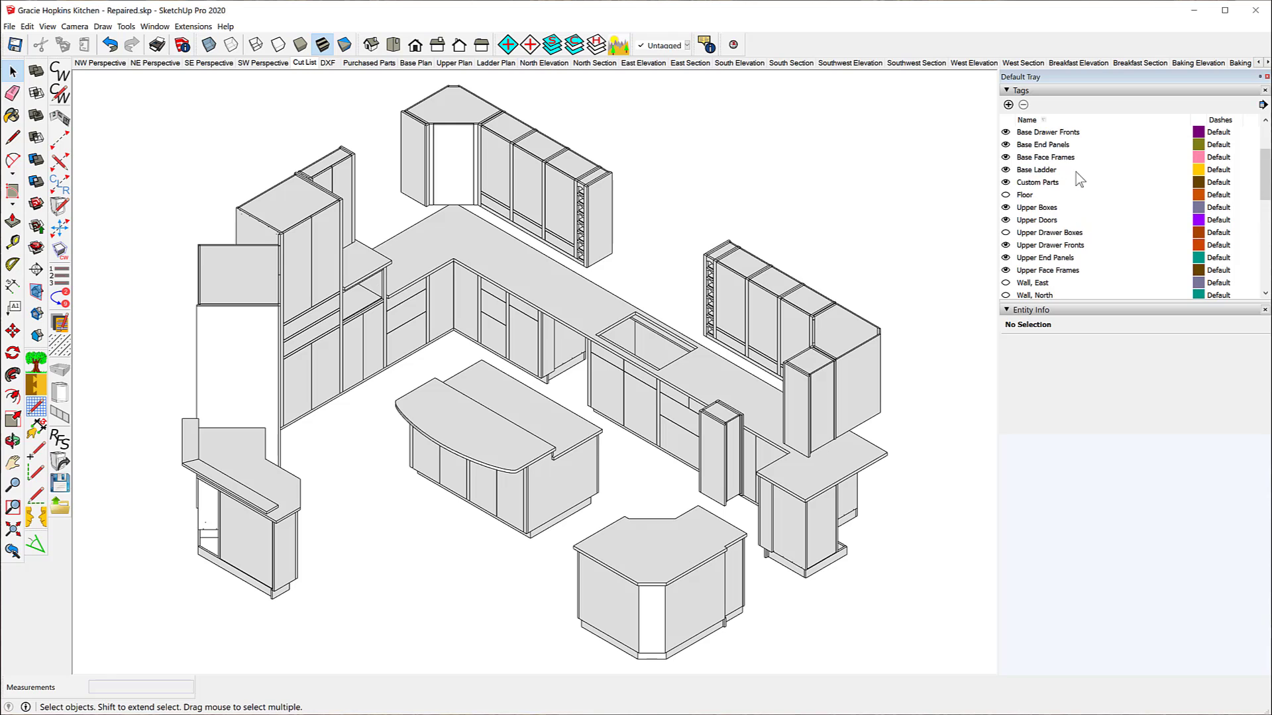
click(1006, 183)
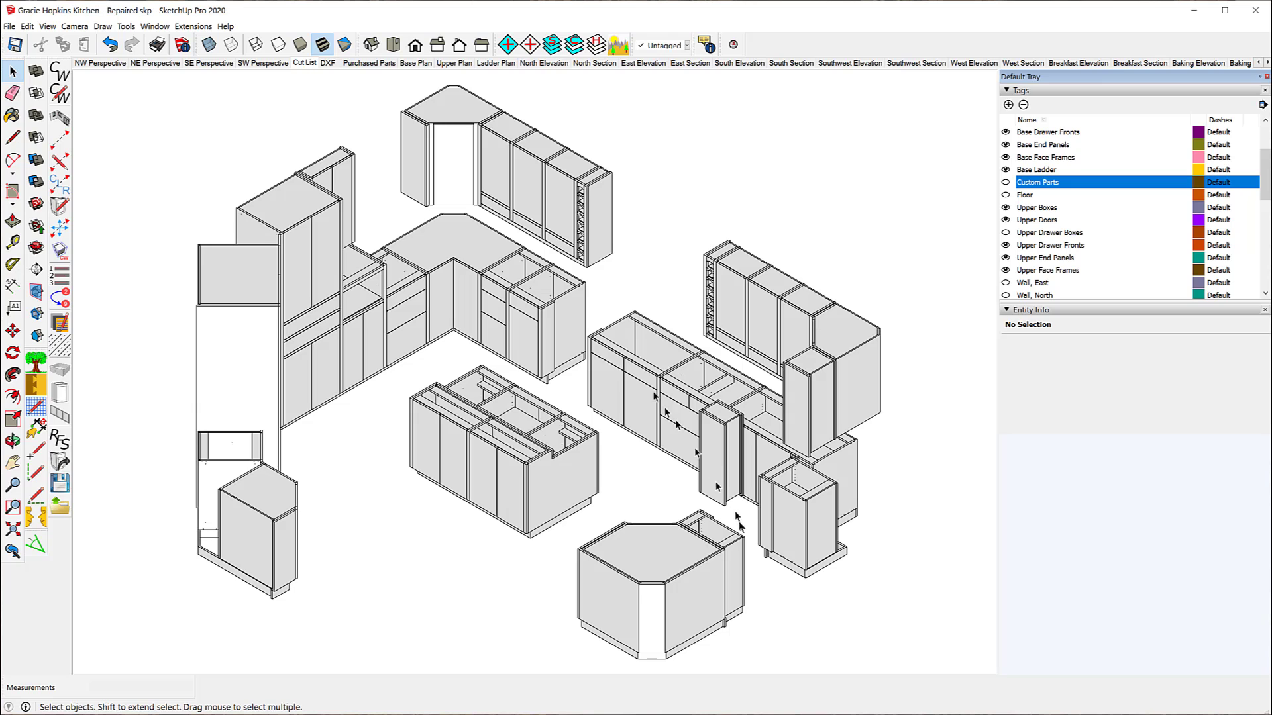
Step: Compare the tags and parts shown in the DXF, Purchased Parts and Cut List scenes, ending on Purchased Parts
click(328, 62)
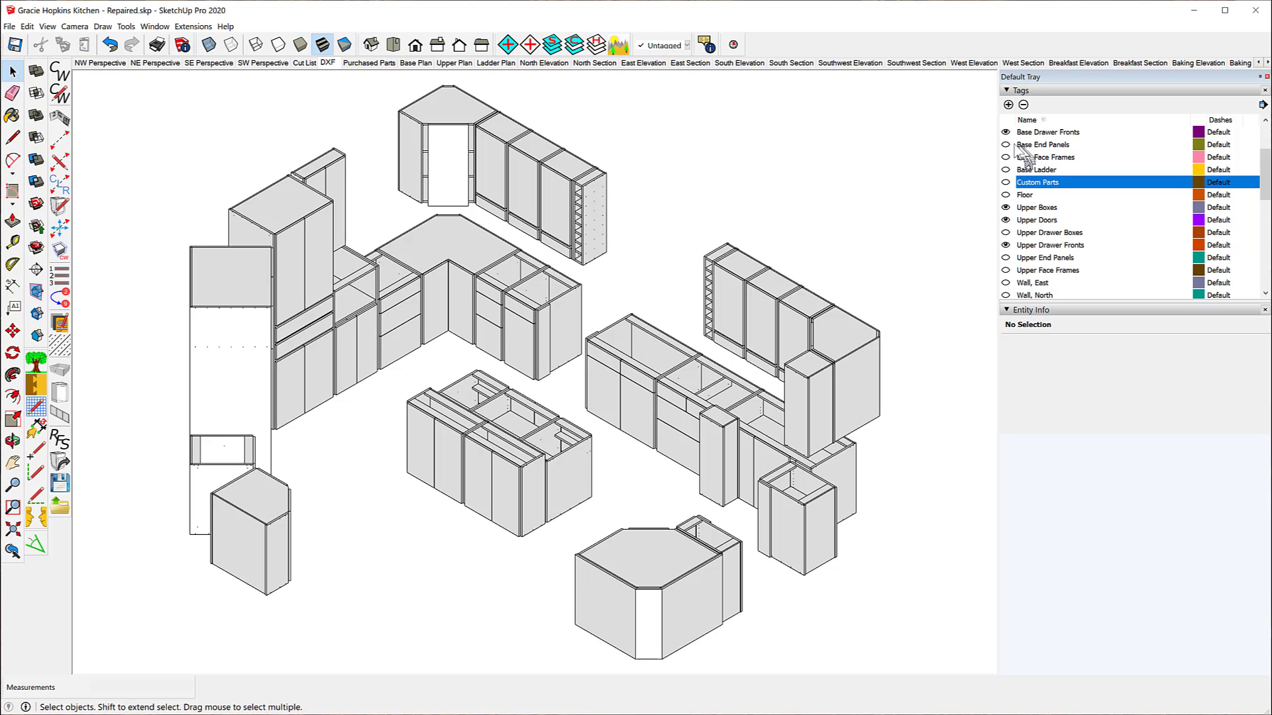
scroll(1042, 167, up, 2)
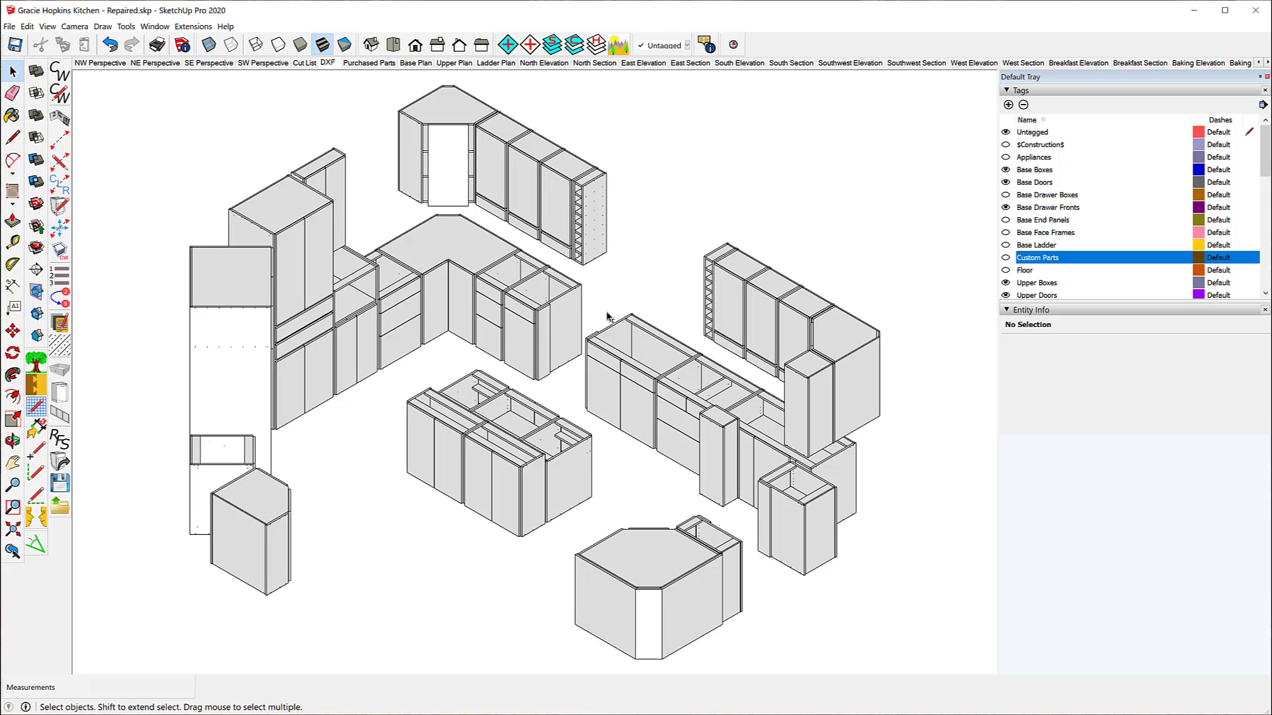
scroll(608, 314, down, 2)
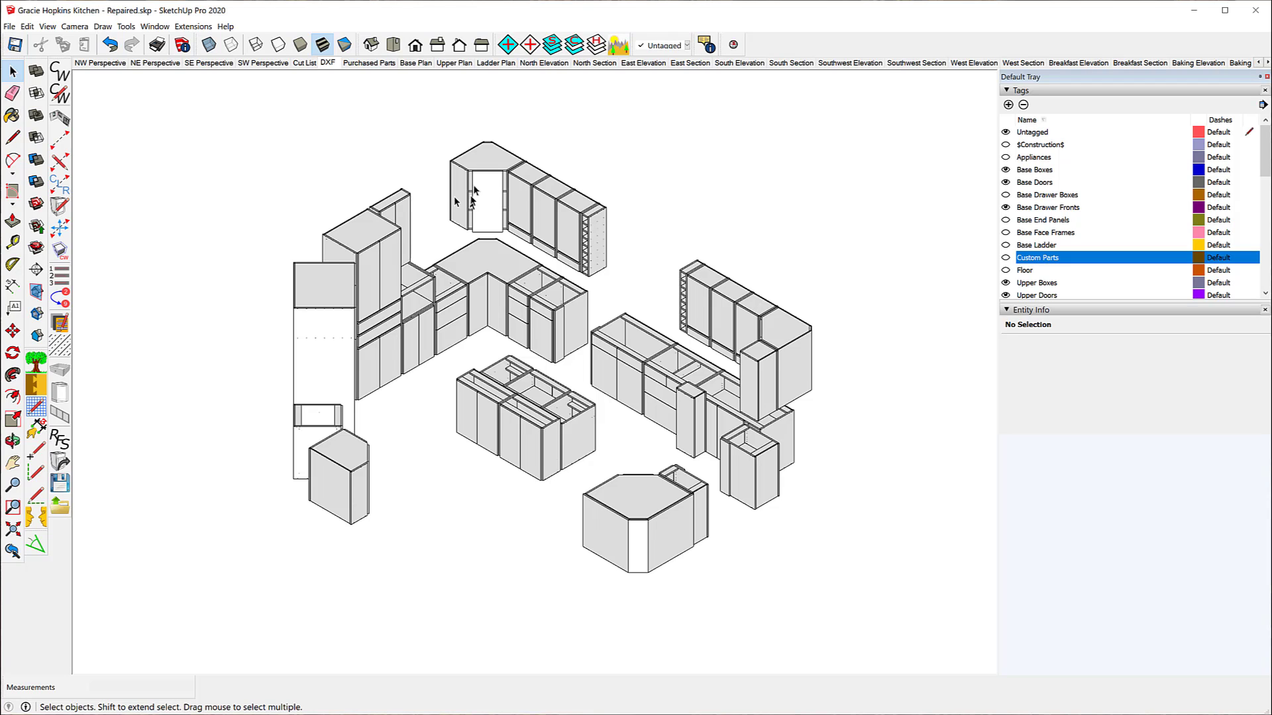
click(369, 62)
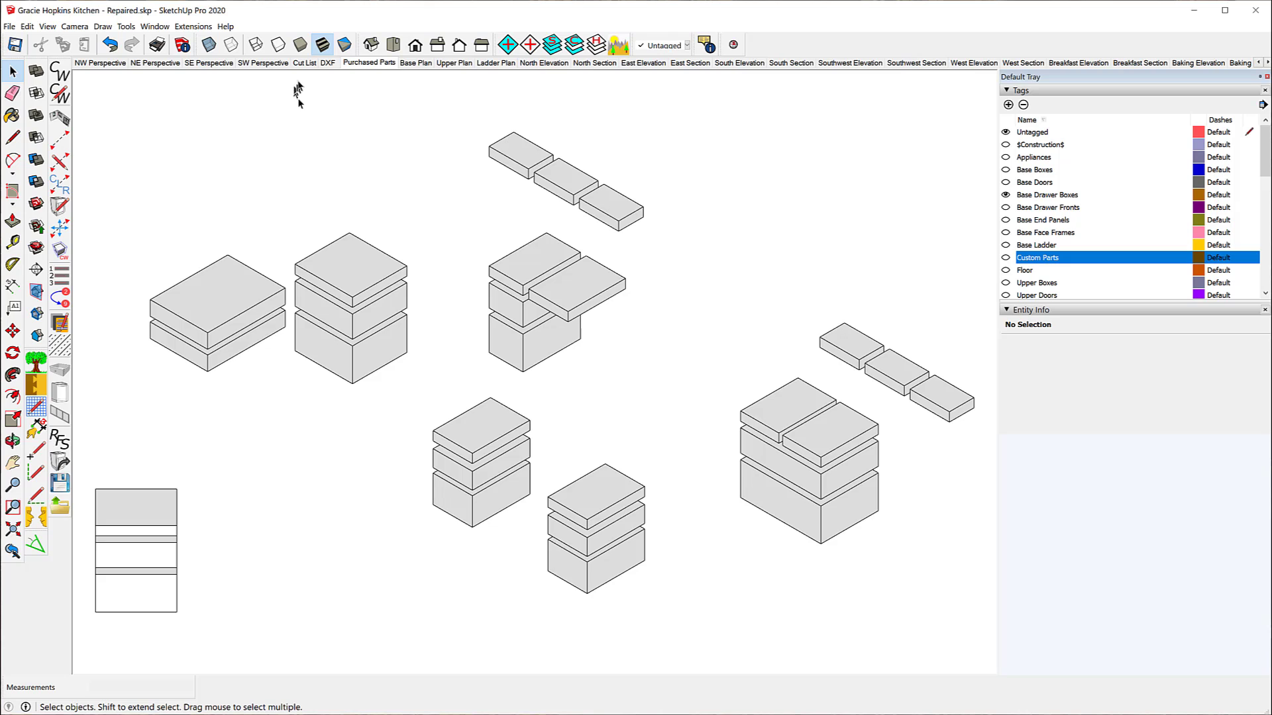
click(305, 63)
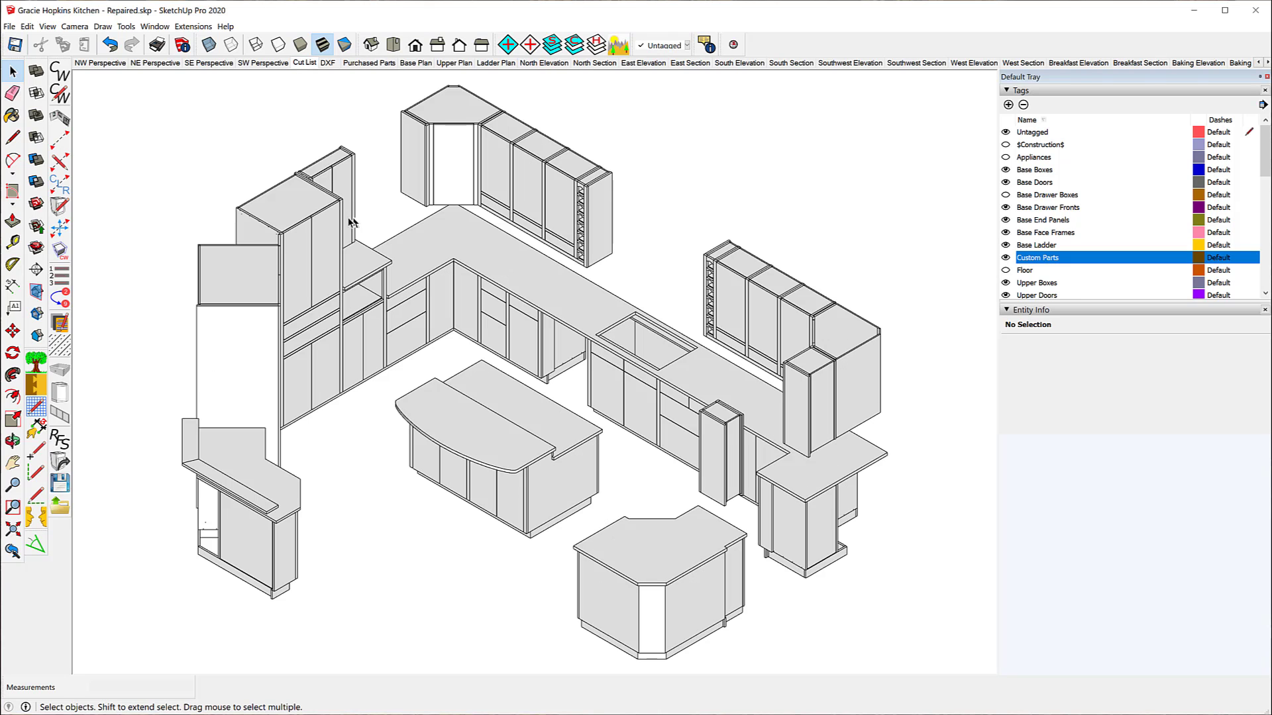
click(330, 64)
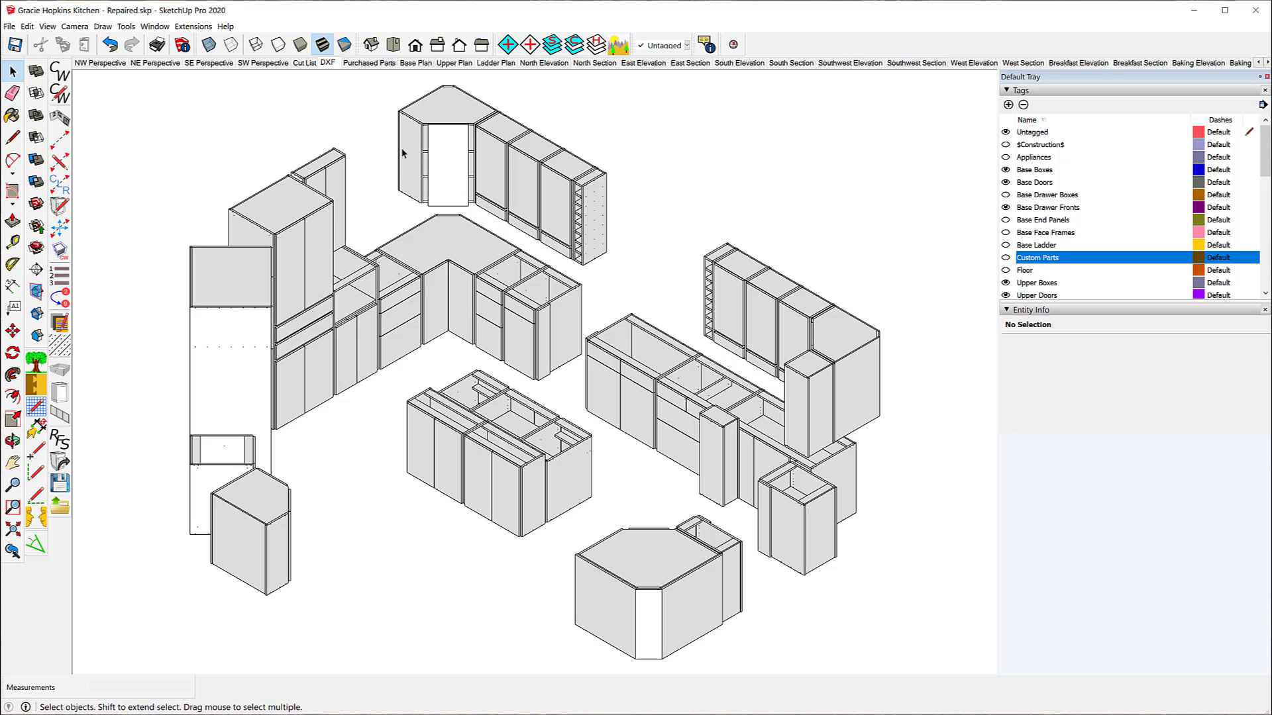
click(382, 64)
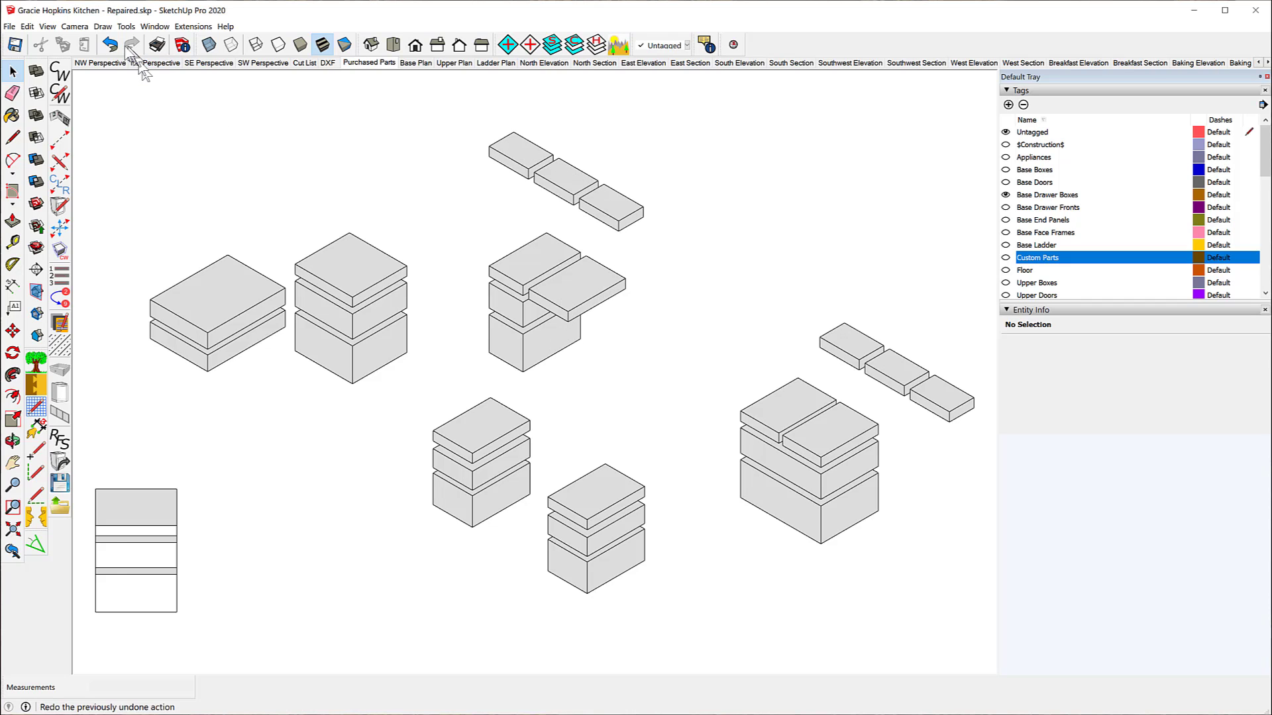
Step: Start CabWriter's Create Drawer Box Parts command to choose a drawer box type
click(102, 26)
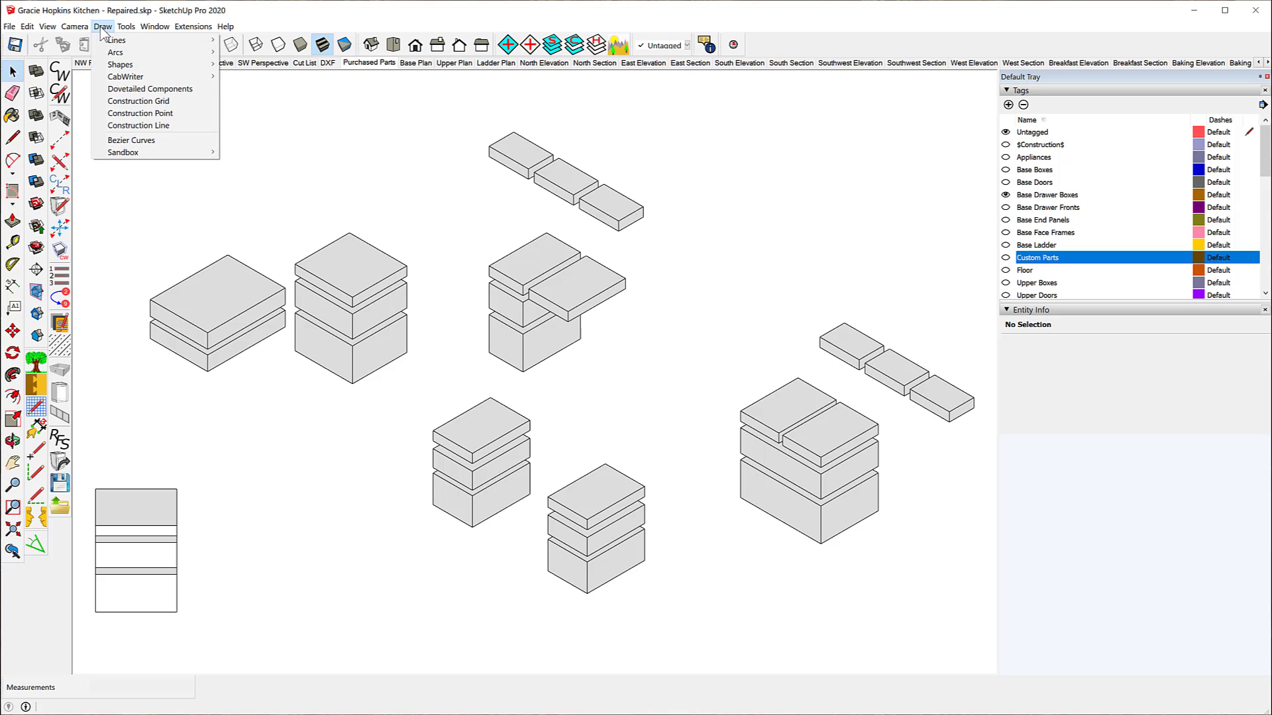
mouse_move(118, 79)
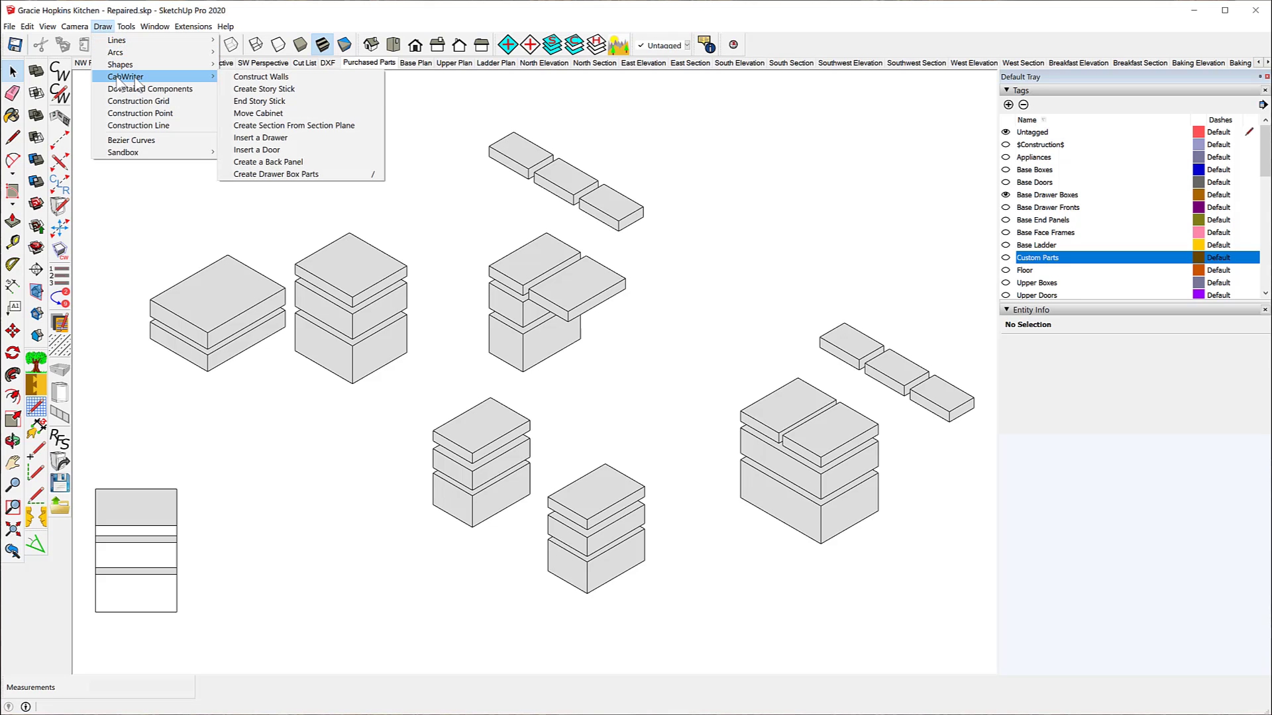
click(347, 176)
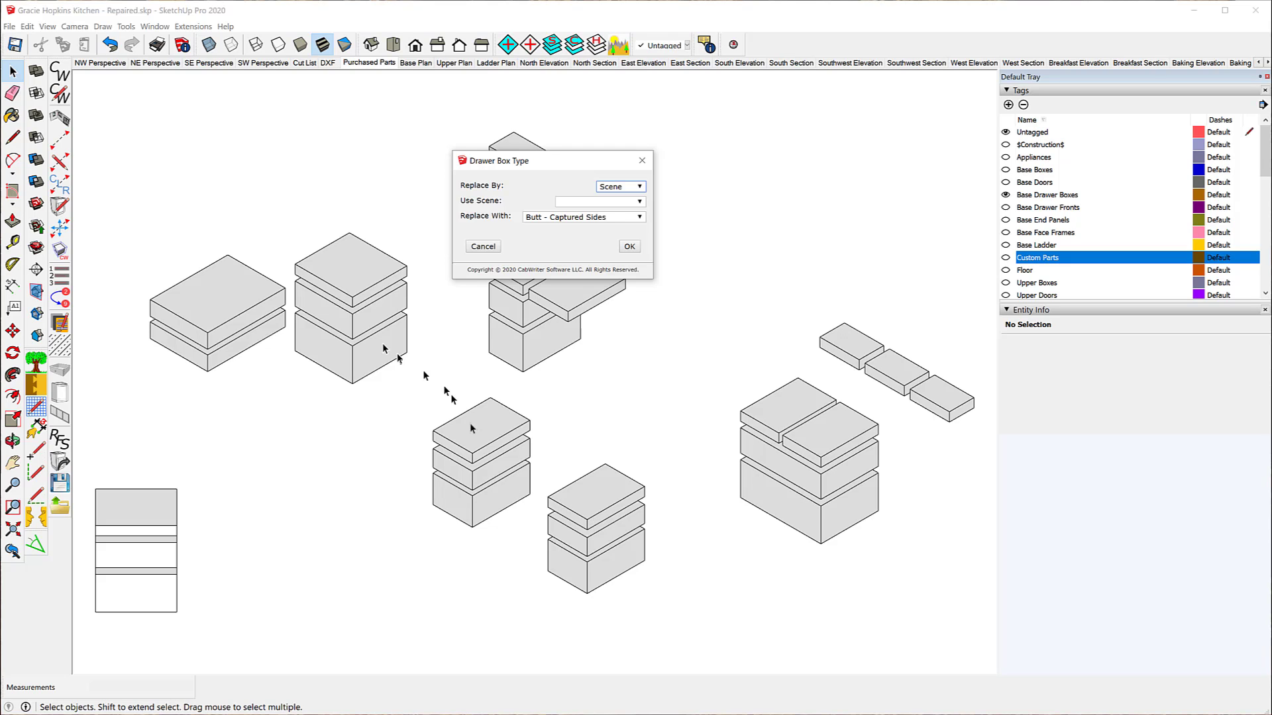
Step: Select three drawer boxes from different groups and set Replace By to Selection
click(484, 438)
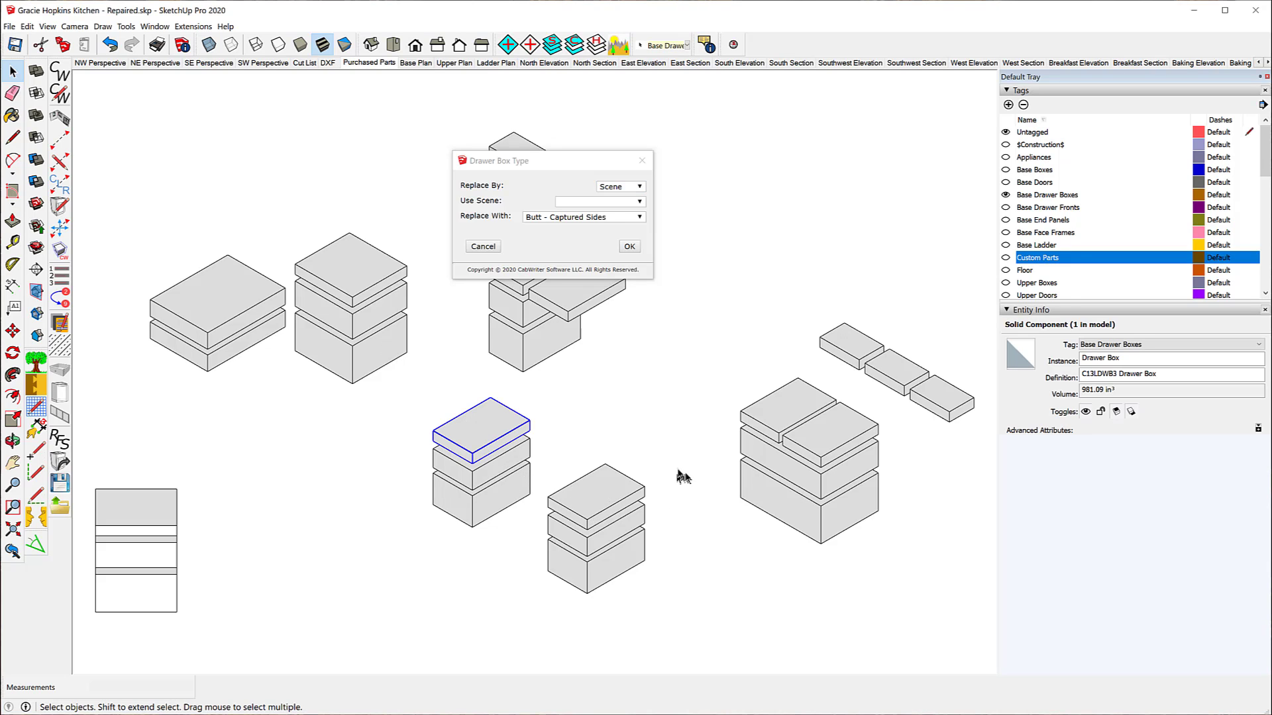
shift+click(782, 413)
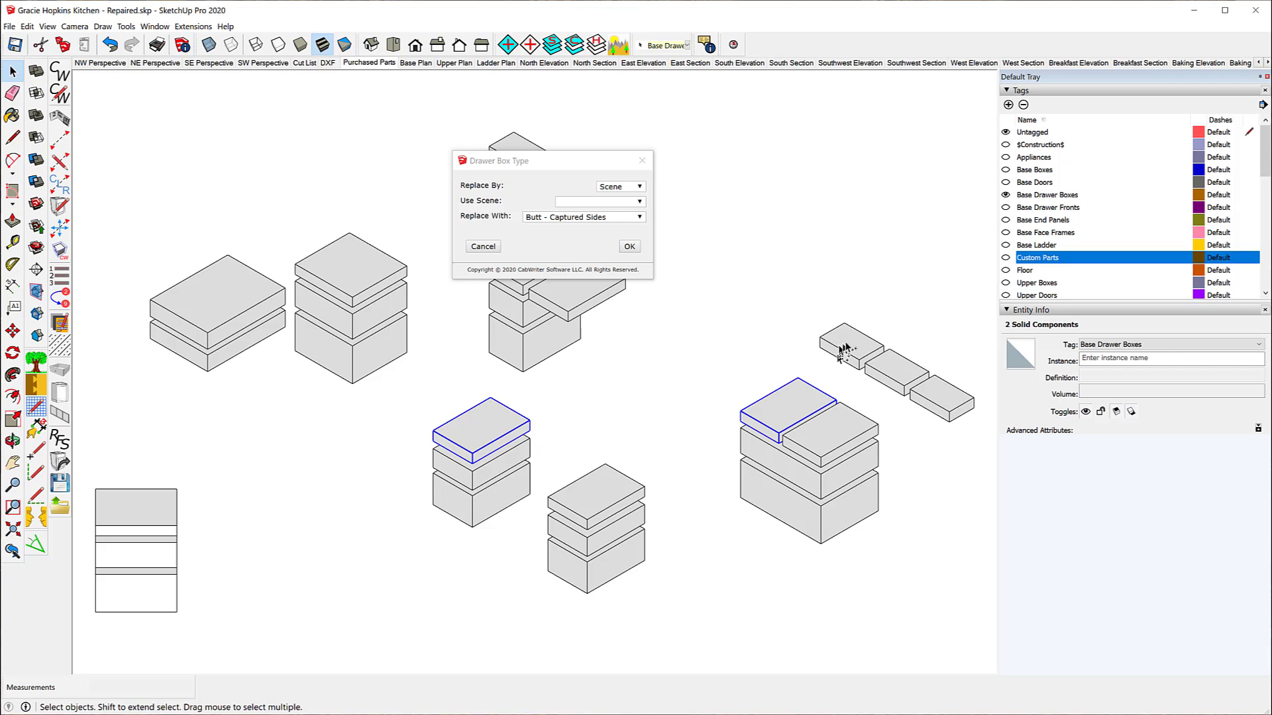
shift+click(899, 379)
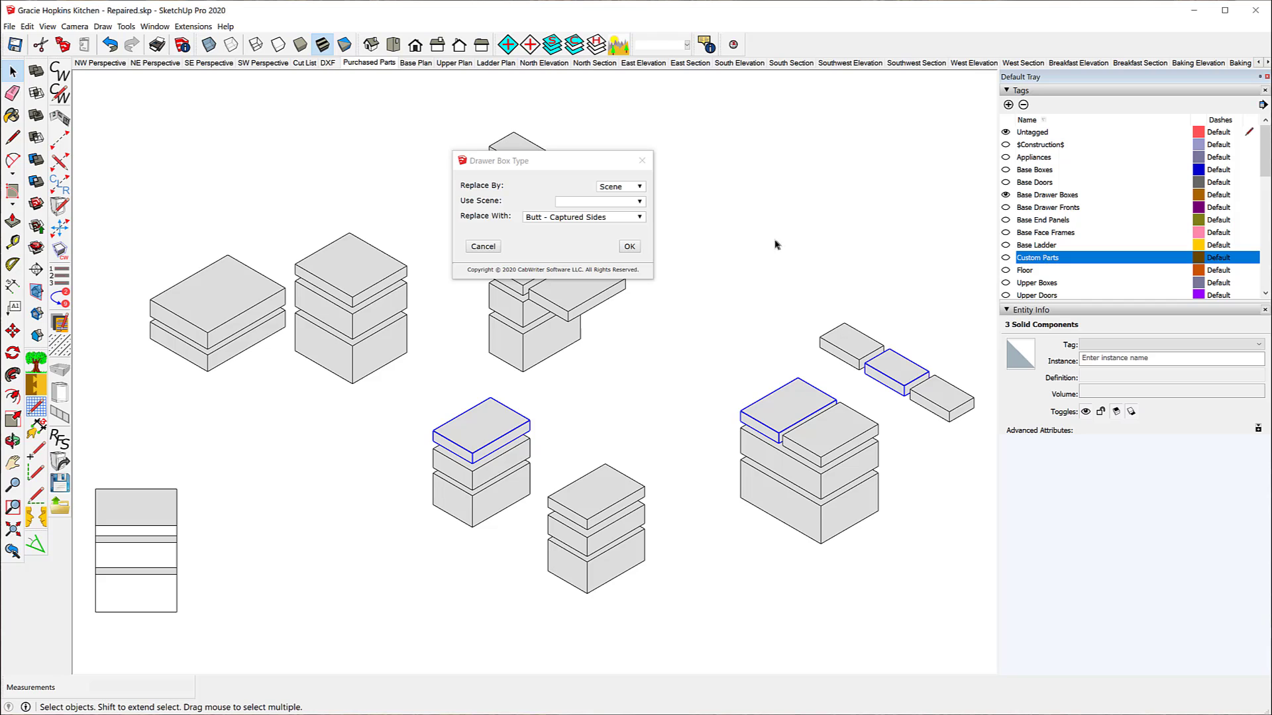
click(637, 188)
click(631, 207)
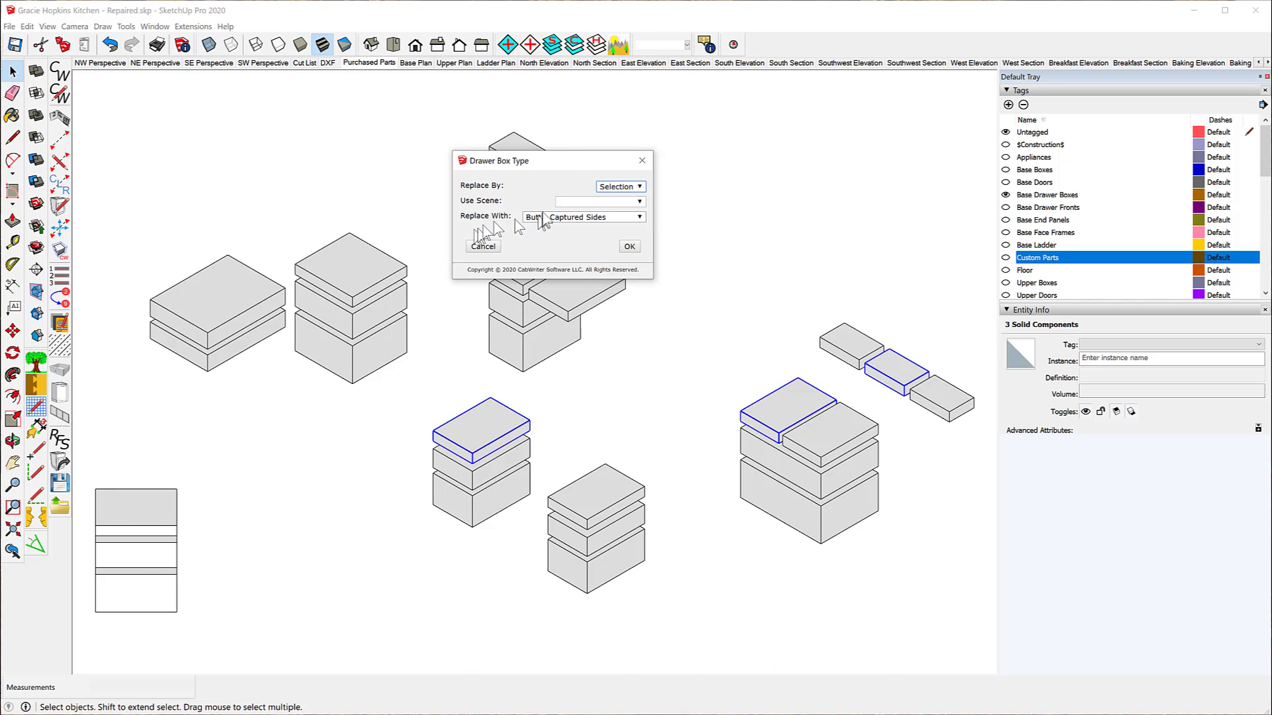
Step: Set Replace By to Scene and choose Purchased Parts as the scene to use
click(640, 187)
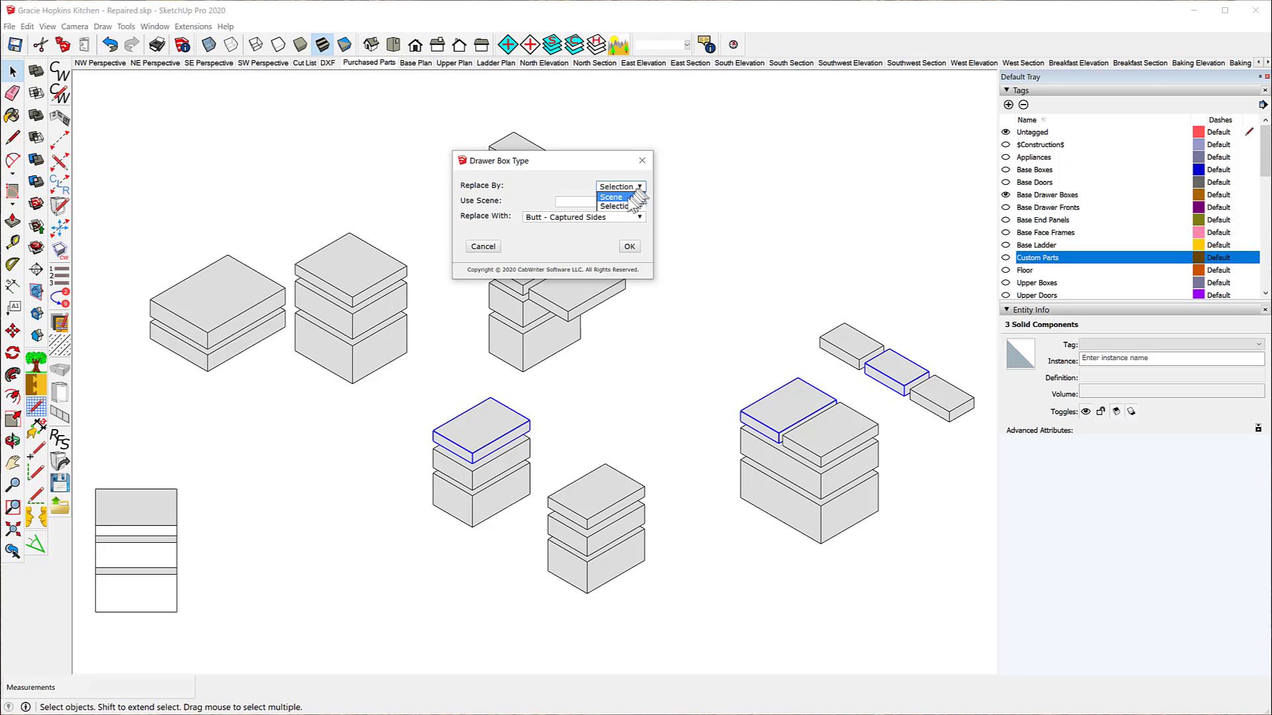
click(626, 204)
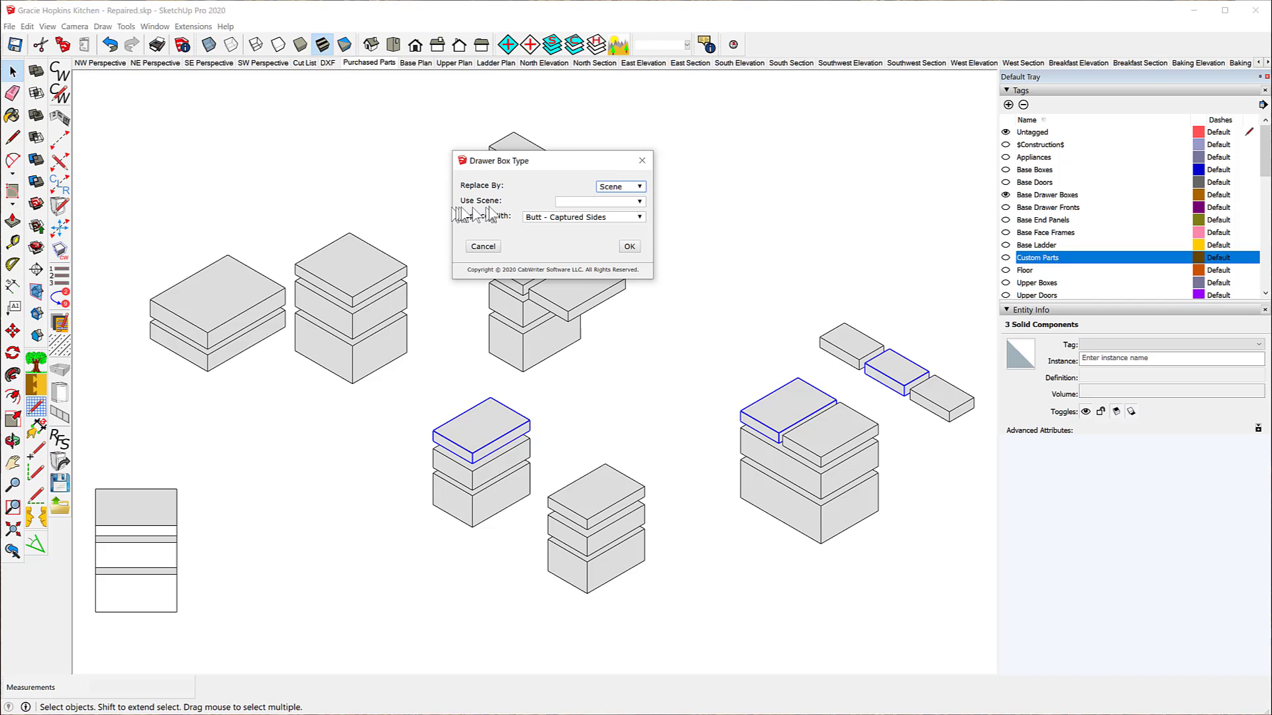
click(639, 202)
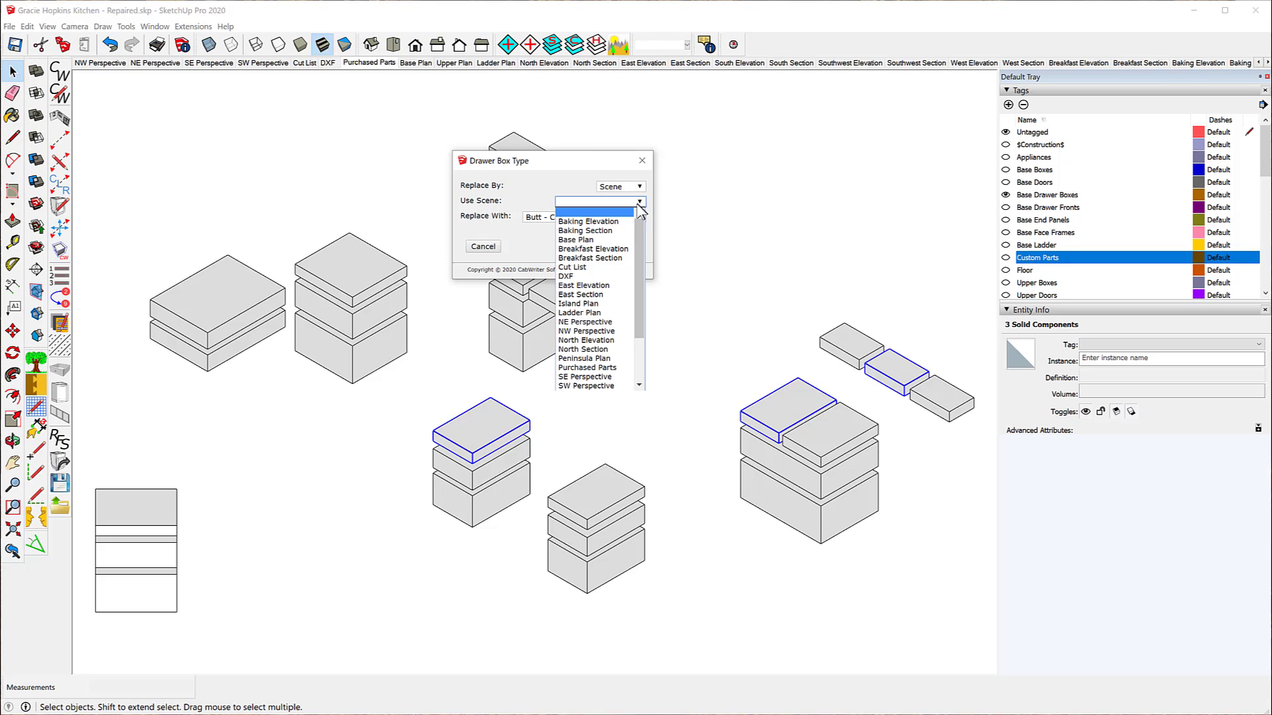
click(587, 368)
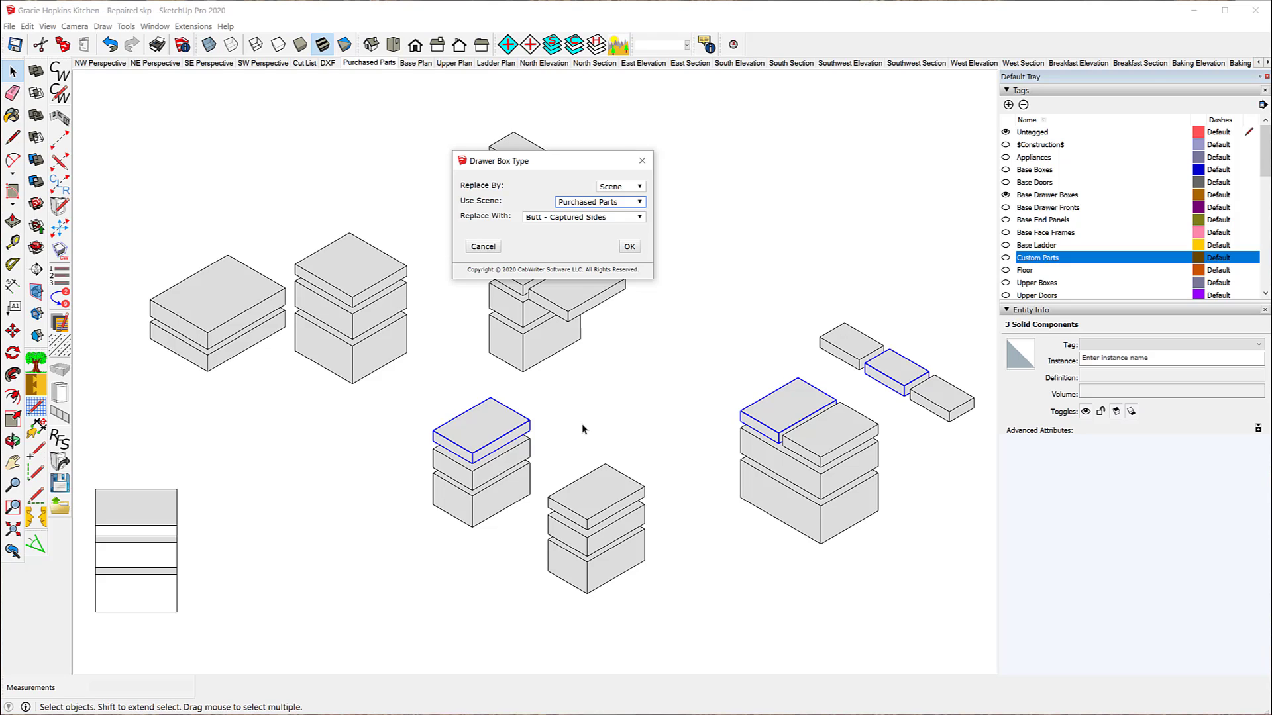
Step: Review the available Replace With joint types and set Replace By to Selection
click(640, 218)
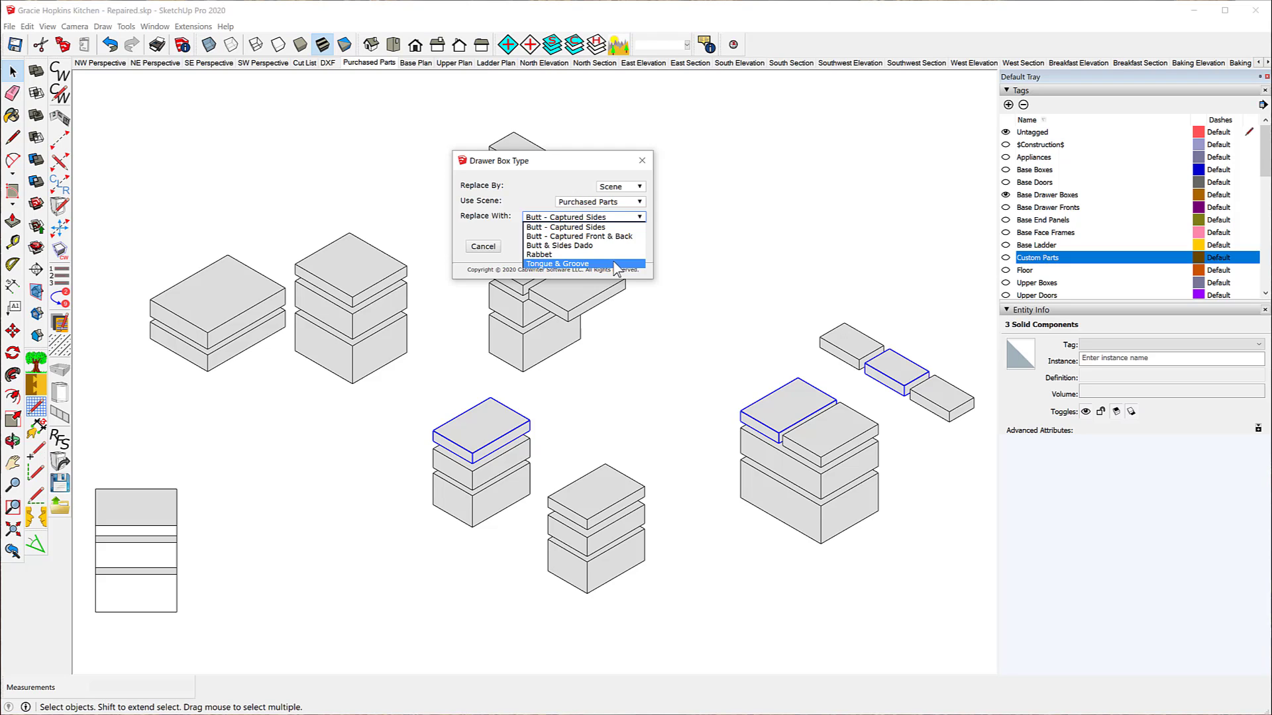
click(640, 187)
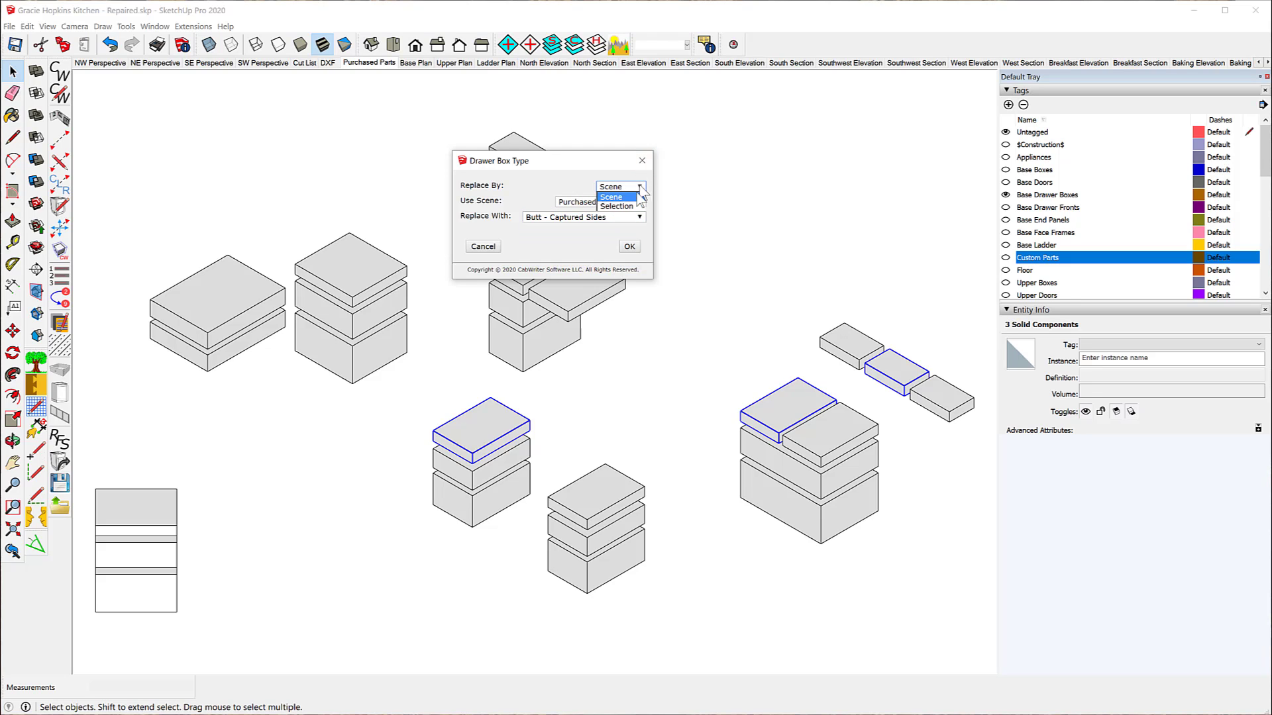
click(618, 206)
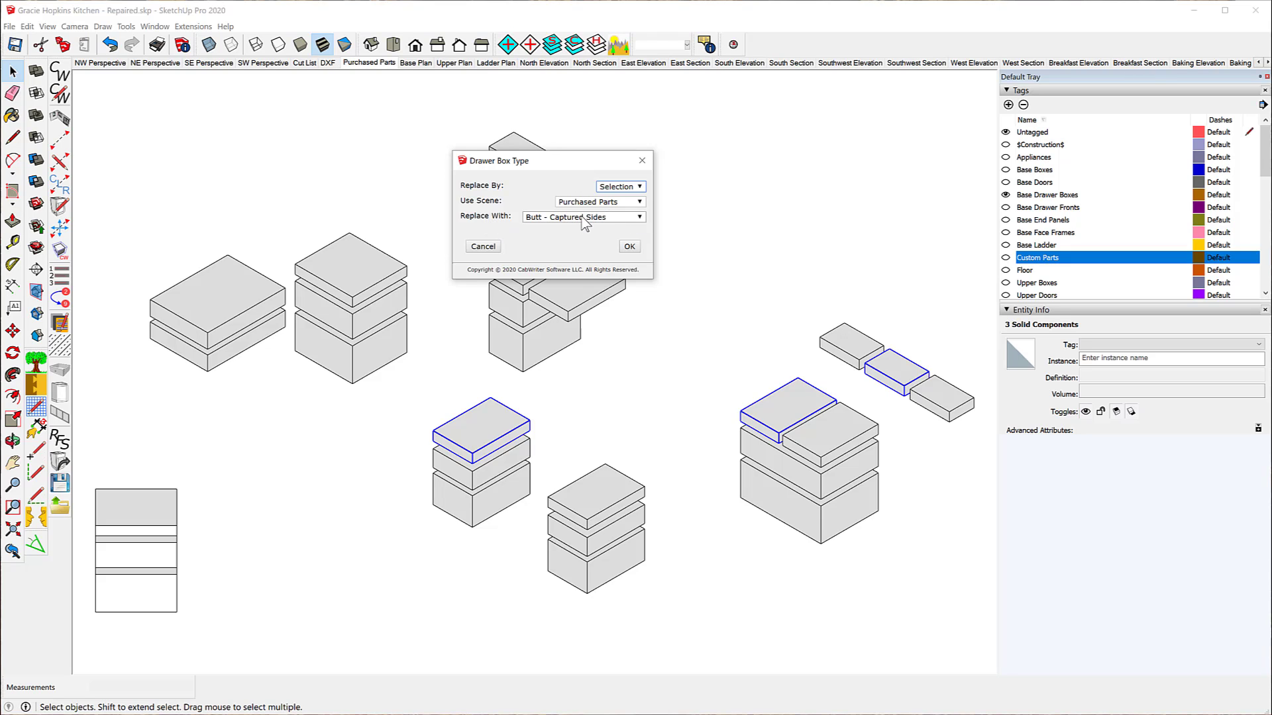
Step: Select only the top drawer box of the back middle stack and continue to its Butt - Captured Sides settings
click(836, 269)
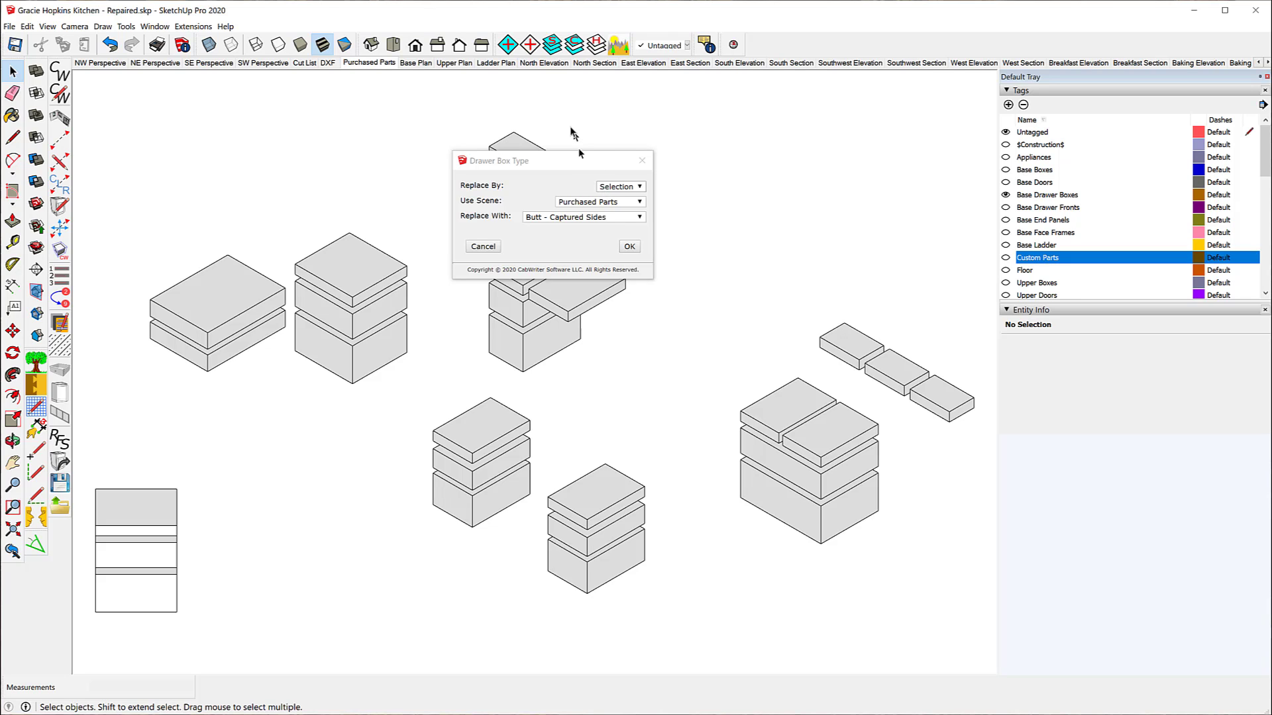
drag(568, 165, 746, 146)
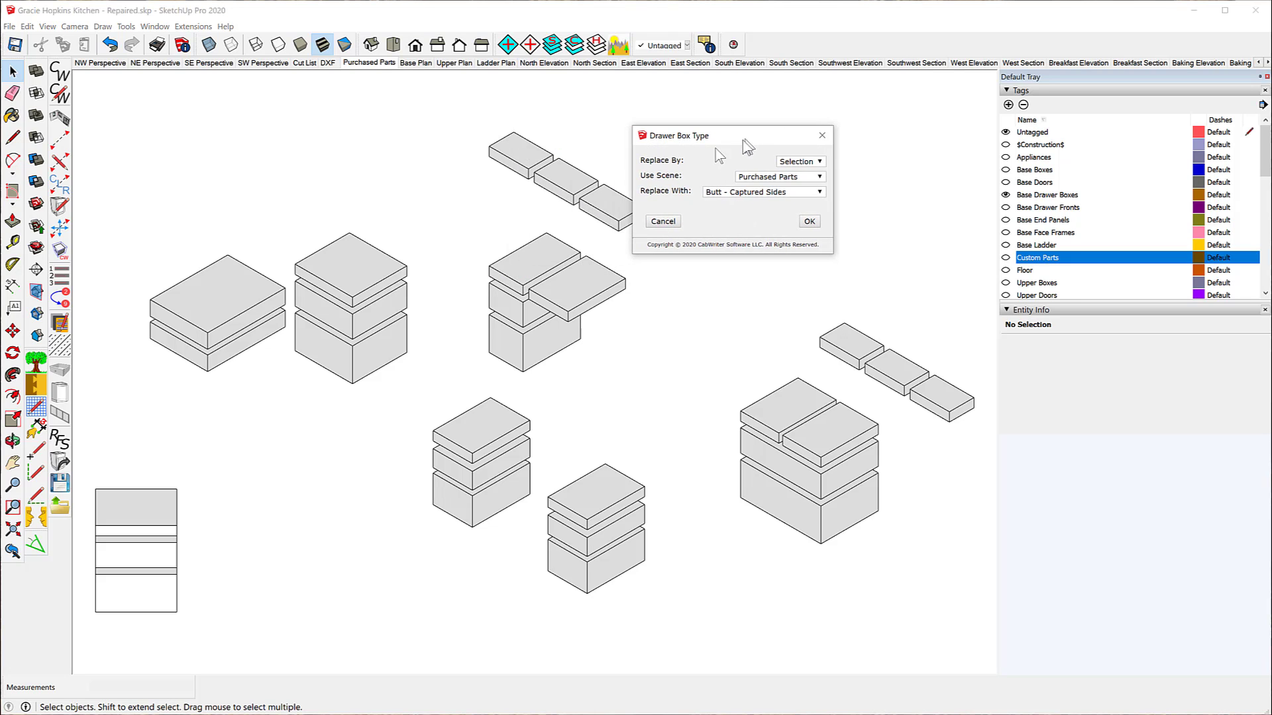
click(529, 266)
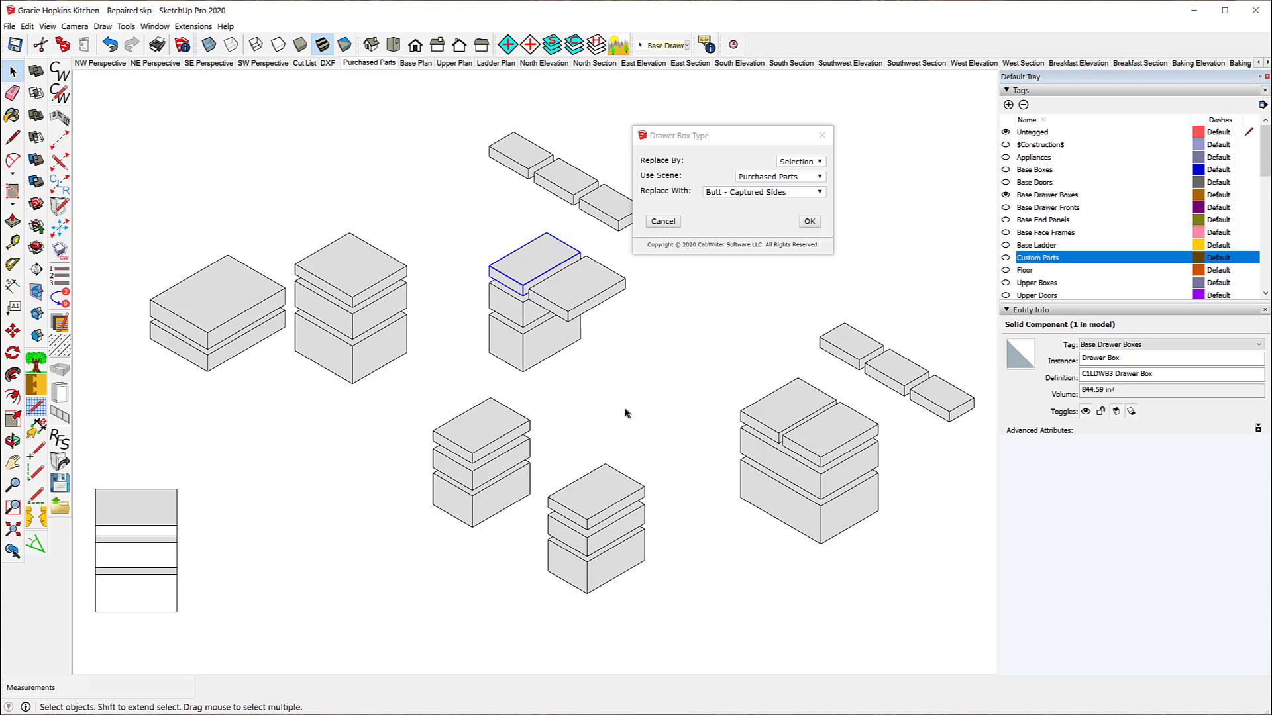
click(809, 221)
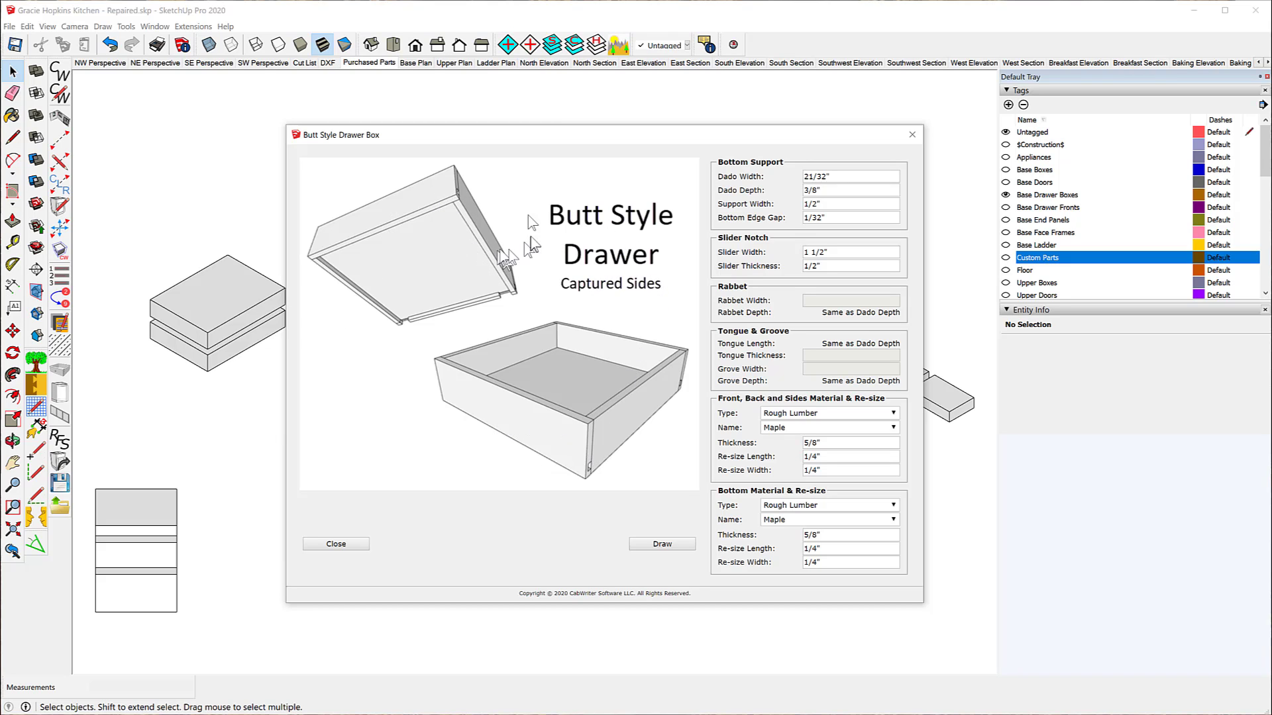
Step: Examine the diagrams for Dado Width, Dado Depth, Support Width, Bottom Edge Gap and Slider Width
click(846, 177)
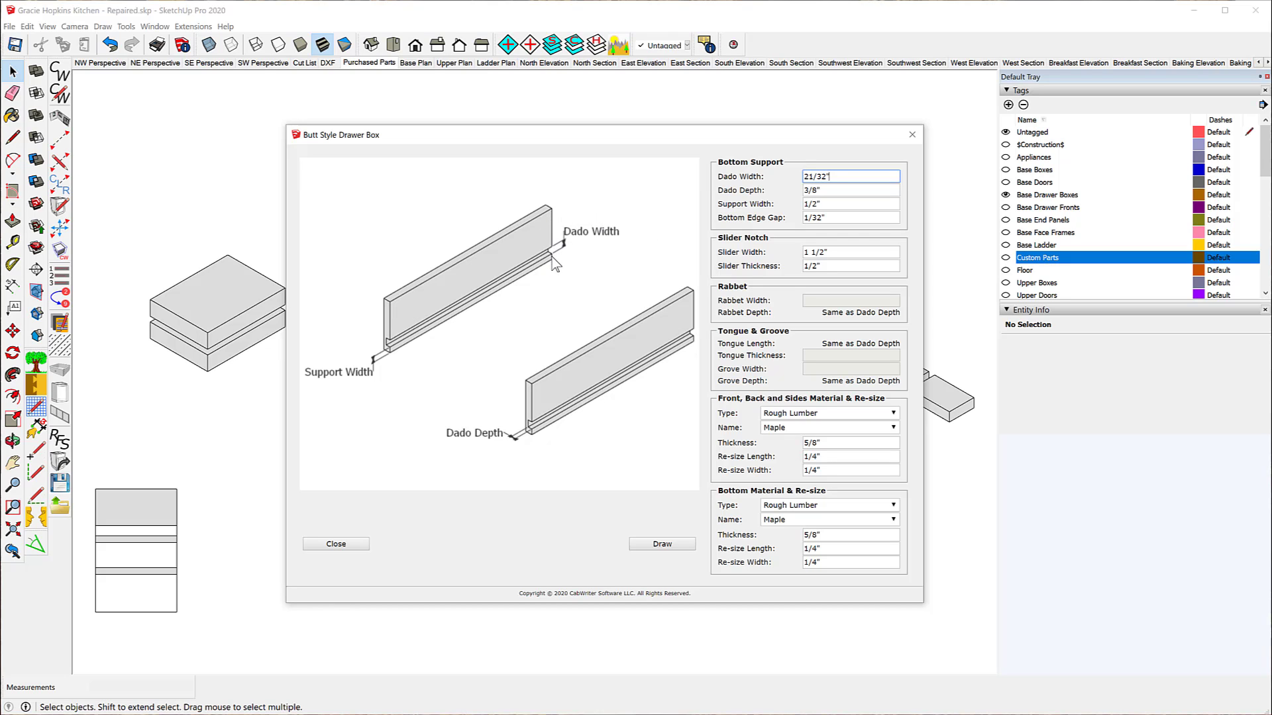
click(834, 190)
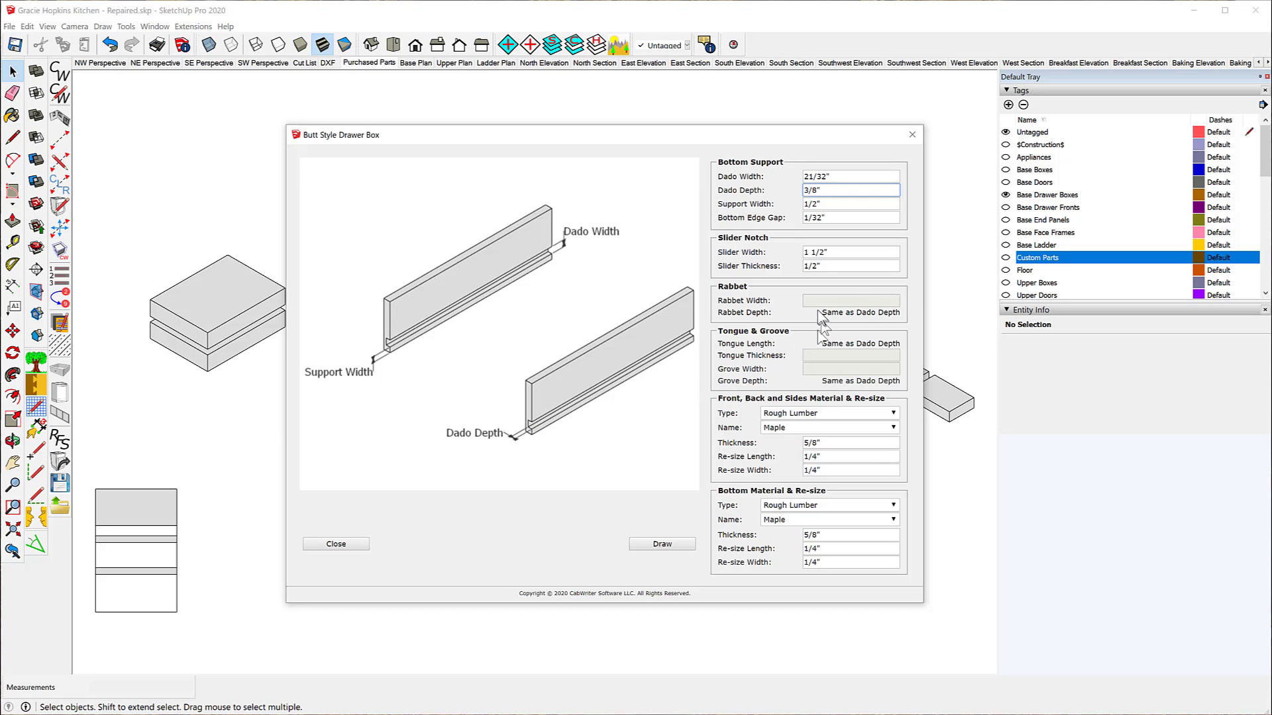
click(843, 205)
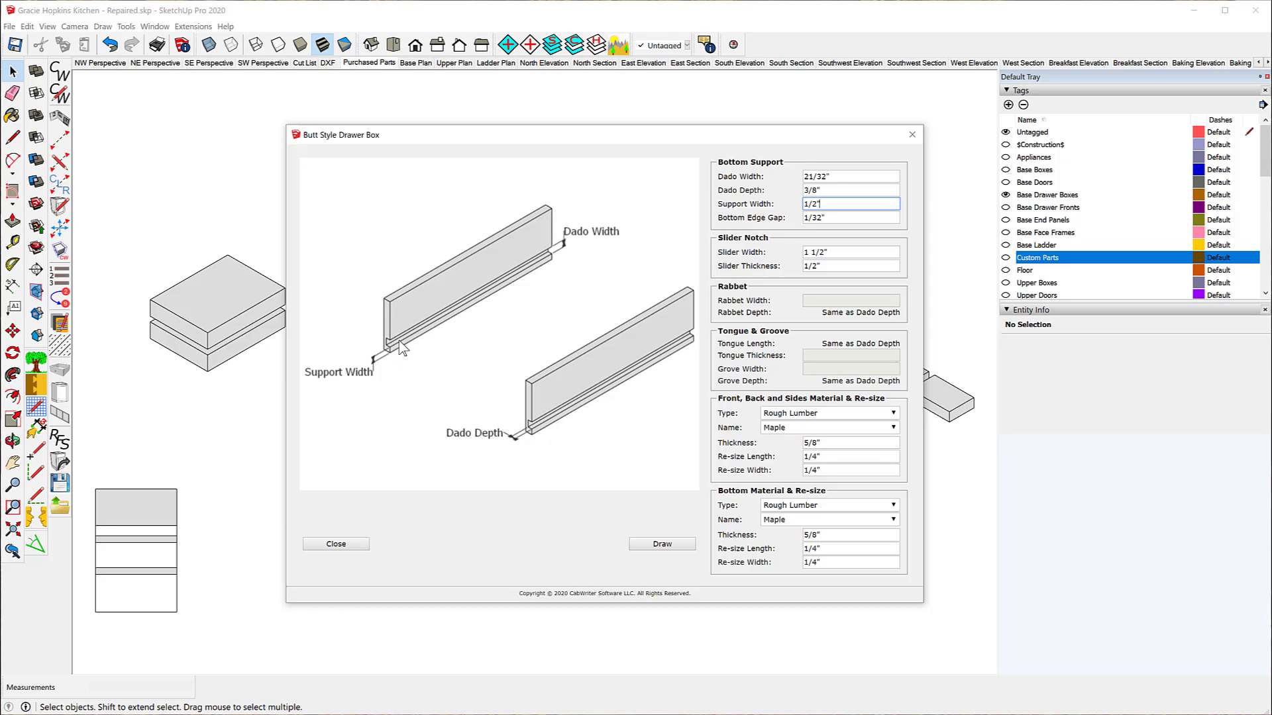
click(857, 217)
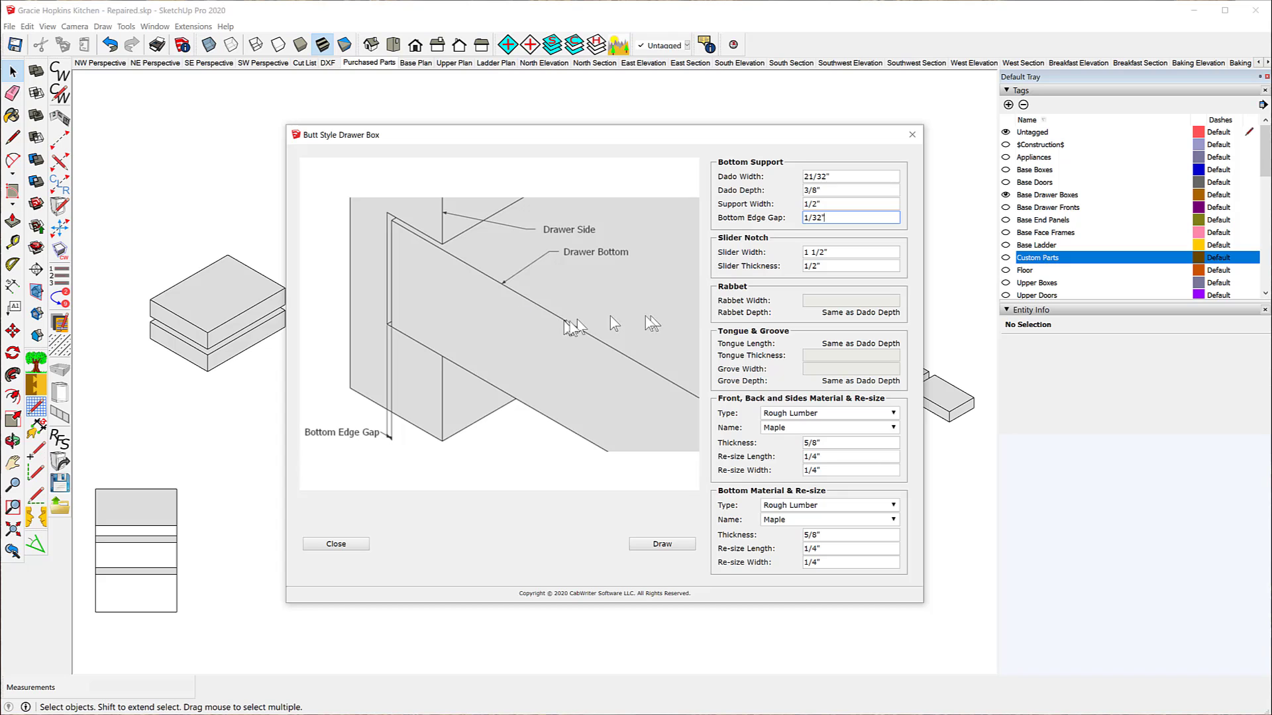
click(840, 253)
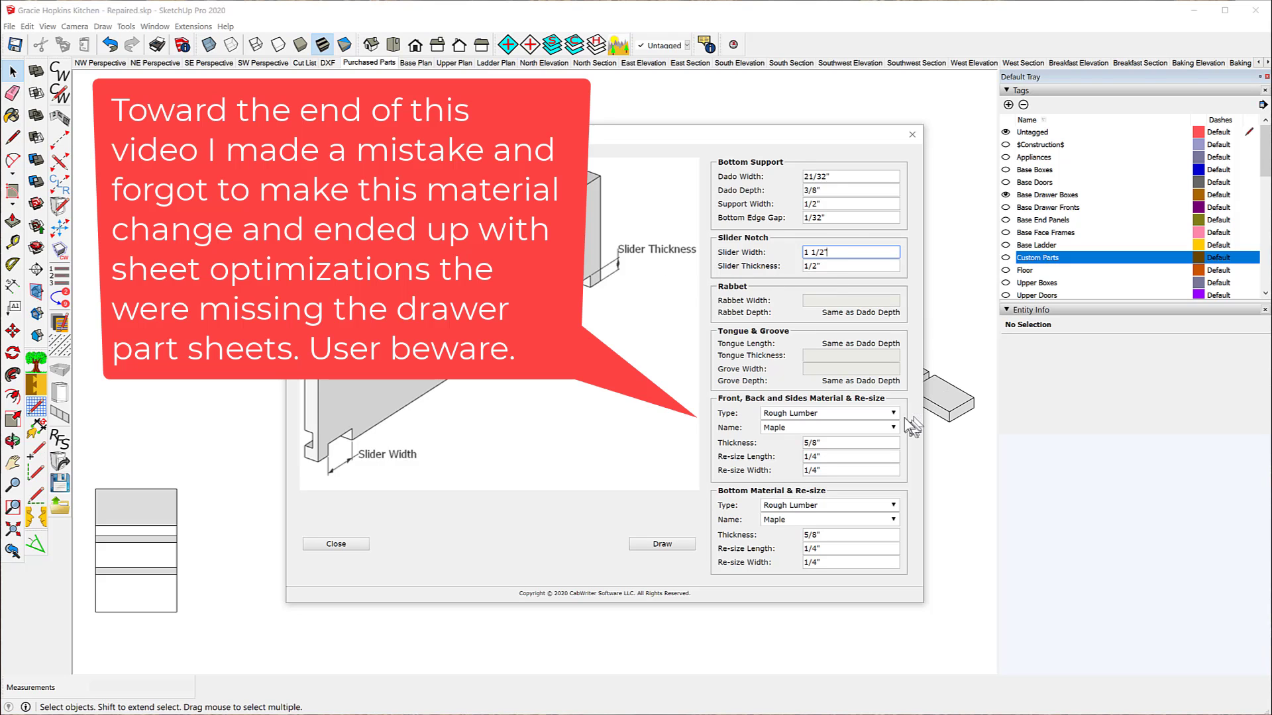
Step: Set the front, back and sides material type to Sheet Good with the name Maple Plywood - Pre-Finished
click(894, 414)
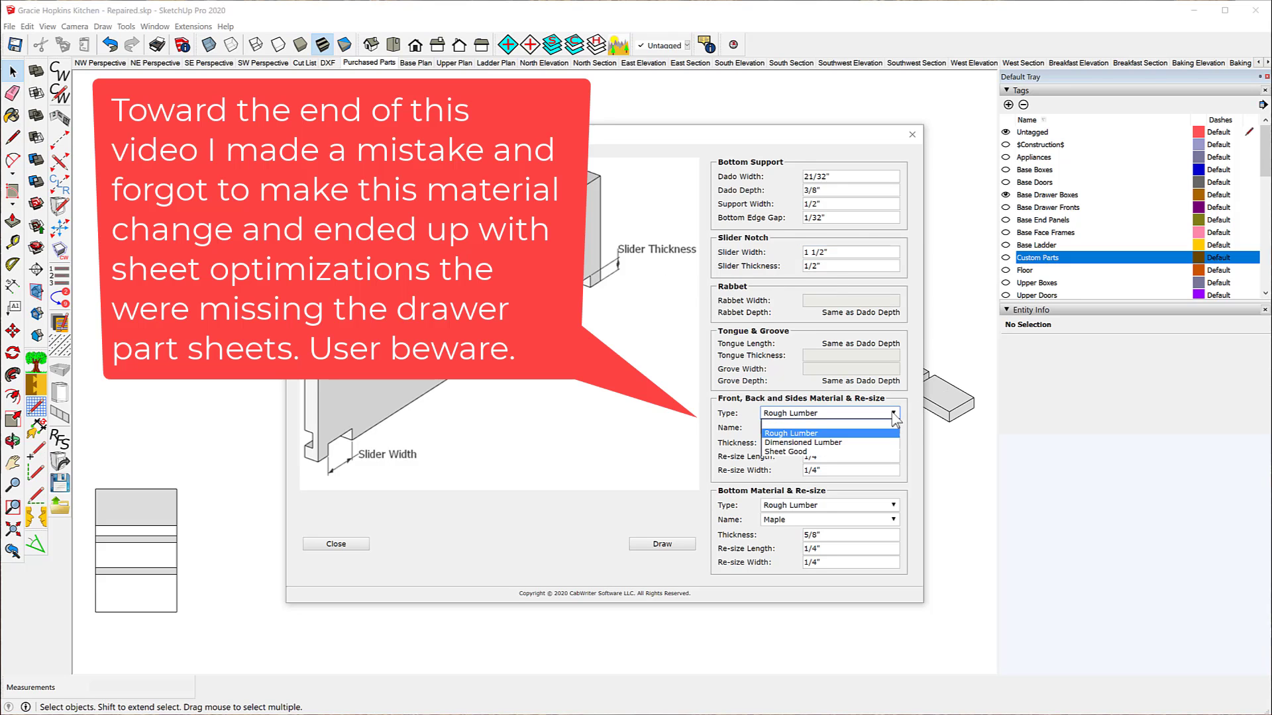
click(772, 452)
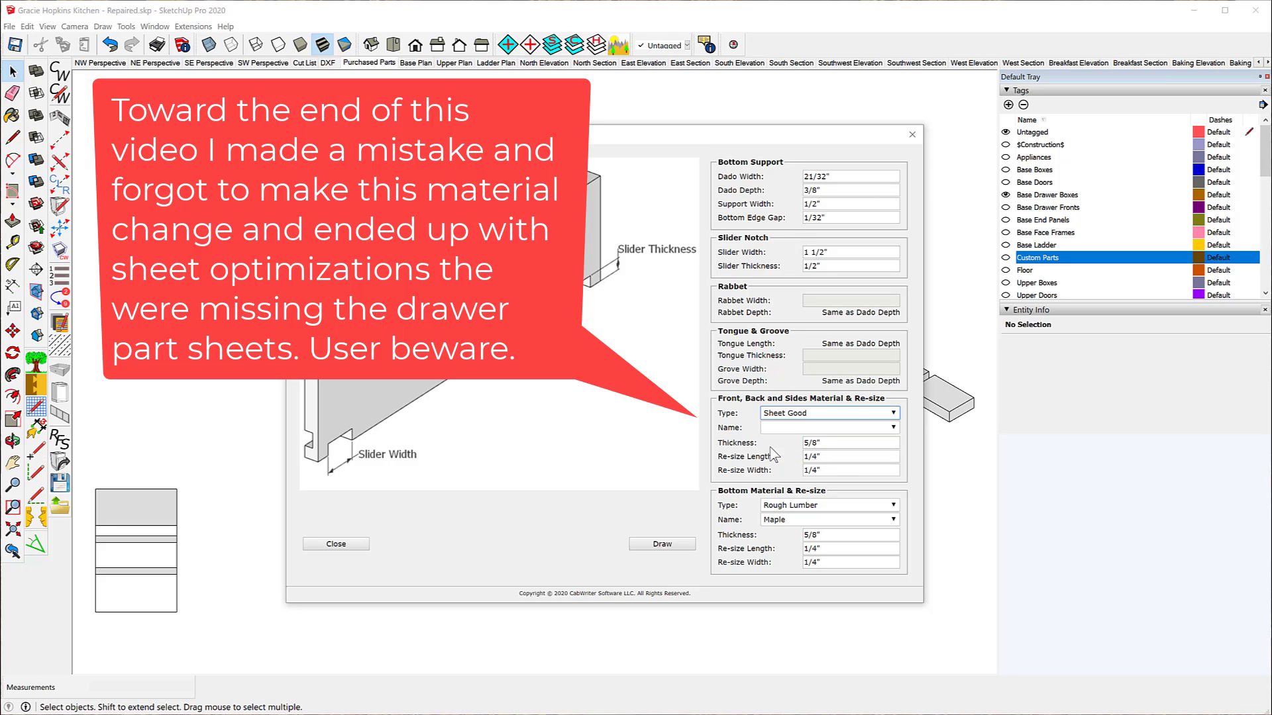
click(893, 427)
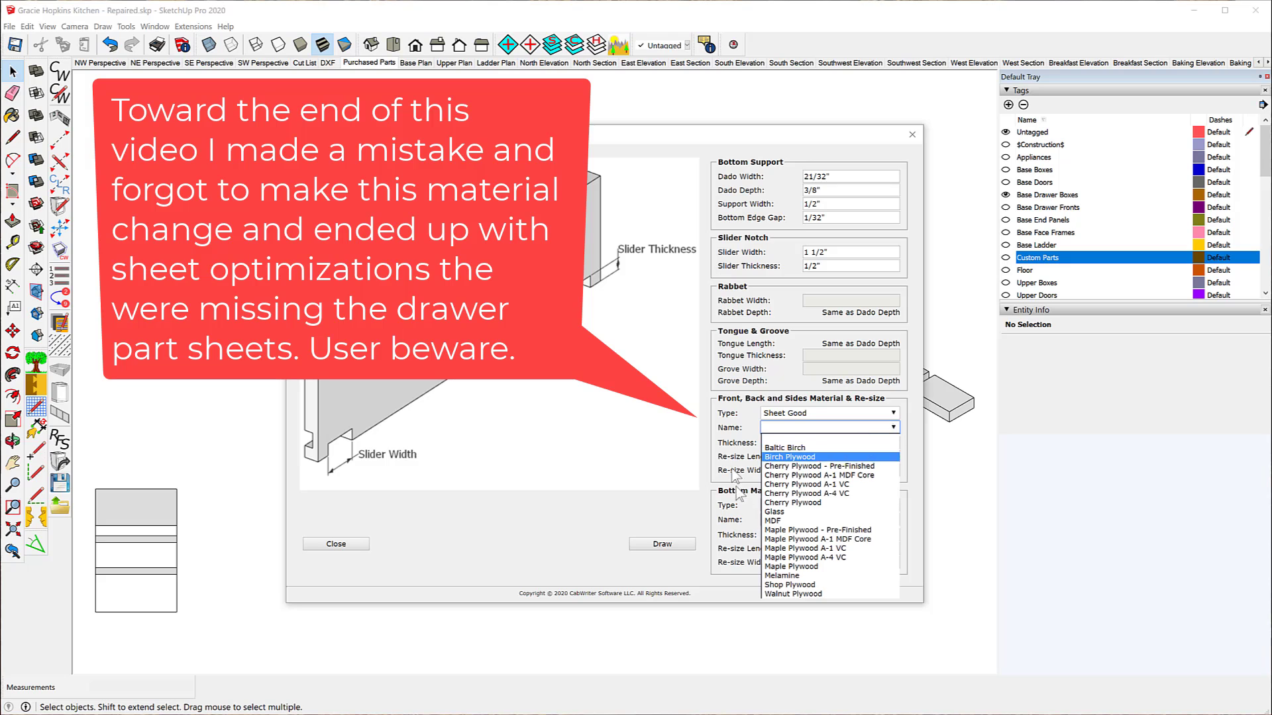
click(822, 531)
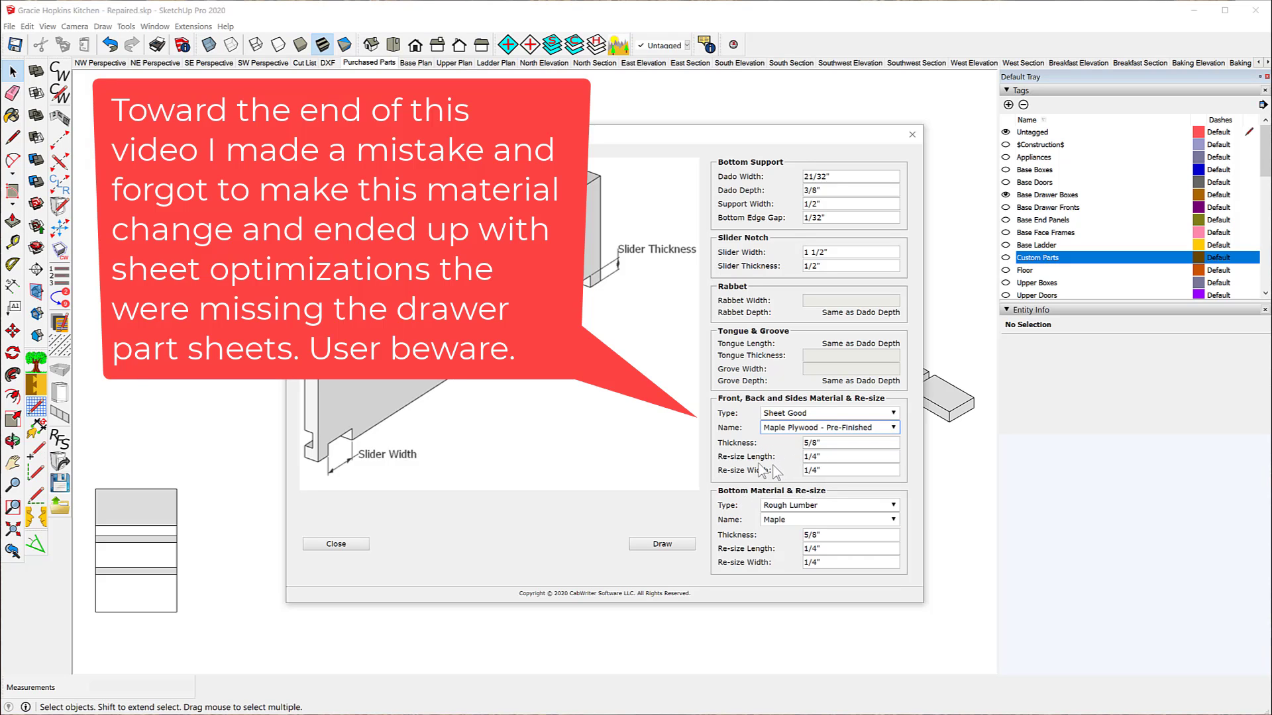
click(838, 441)
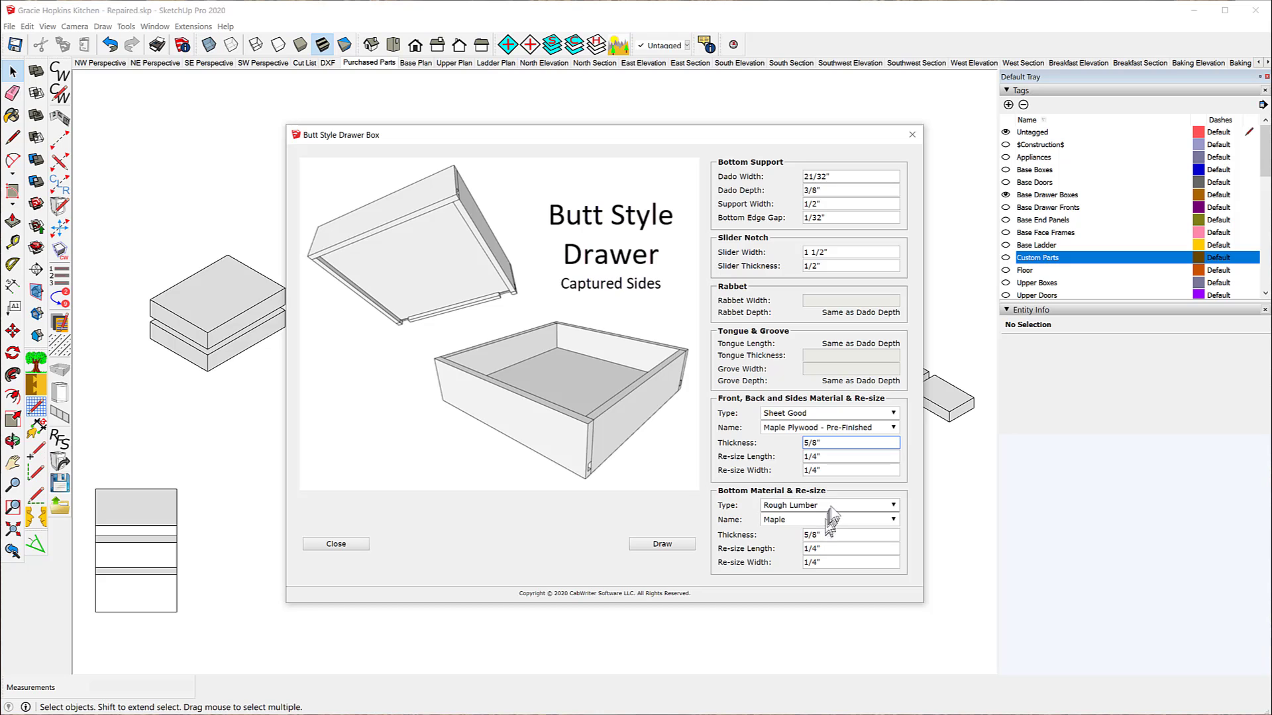
Step: Set the bottom material to Sheet Good, Maple Plywood - Pre-Finished, and draw the Captured Sides drawer box parts
click(893, 506)
click(807, 540)
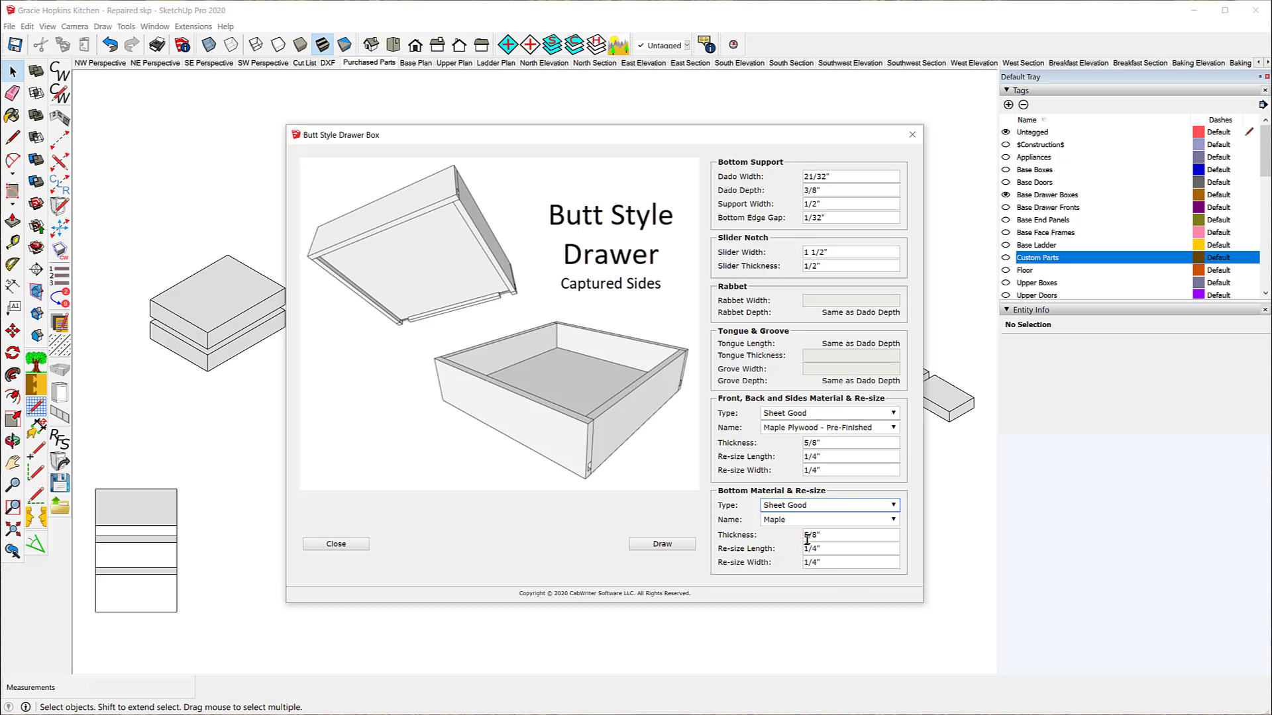
click(893, 519)
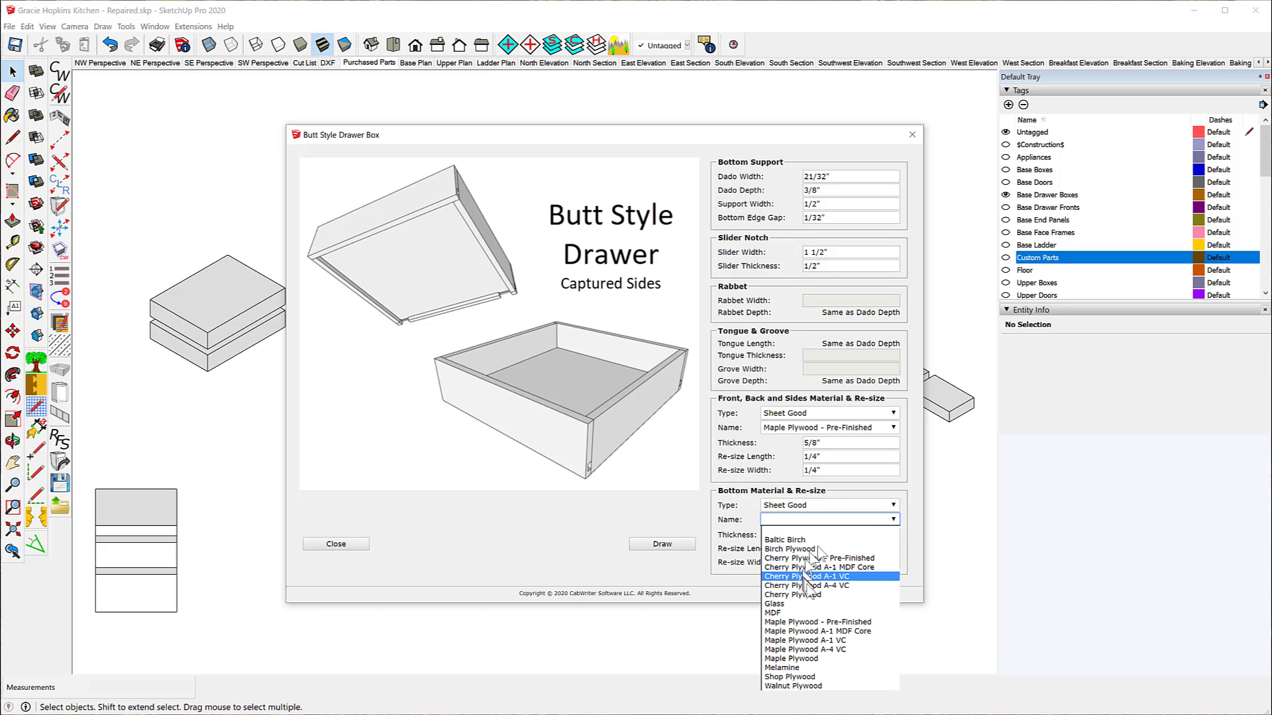
click(811, 623)
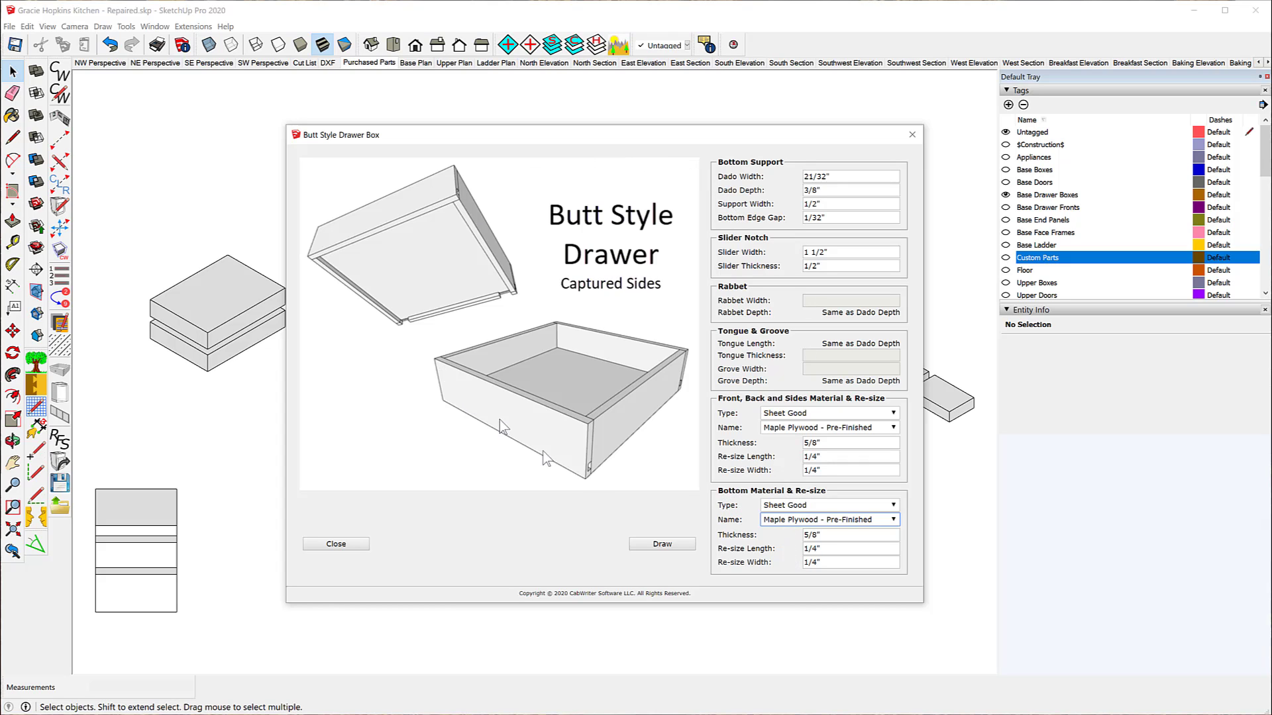
click(662, 544)
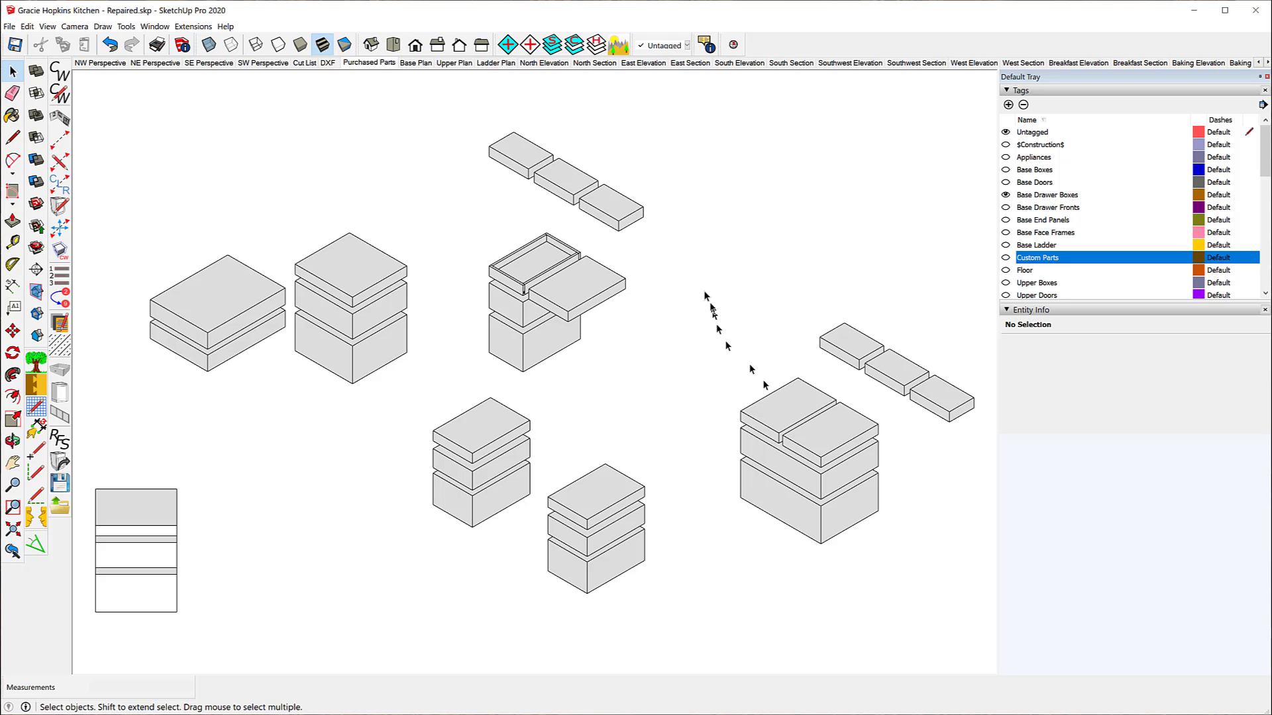
Step: Select the solid drawer box beside the newly drawn one and start Create Drawer Box Parts with Replace By set to Selection
click(571, 292)
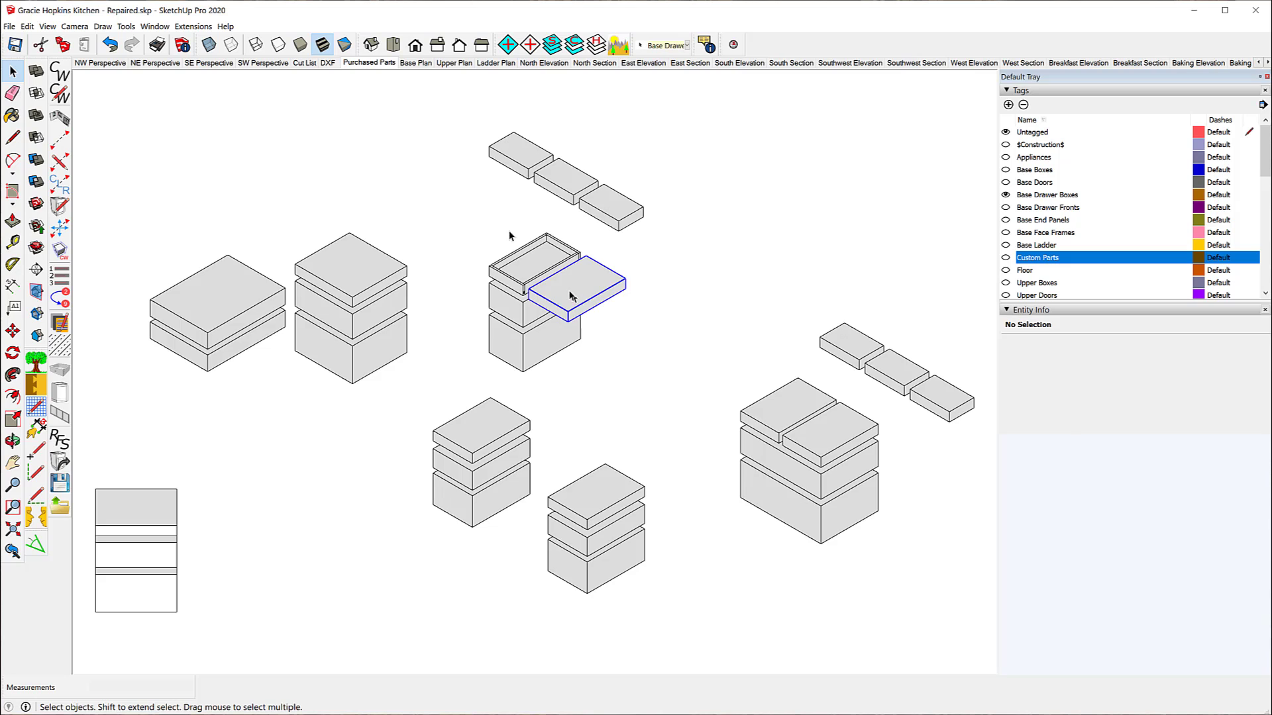
click(102, 26)
mouse_move(142, 77)
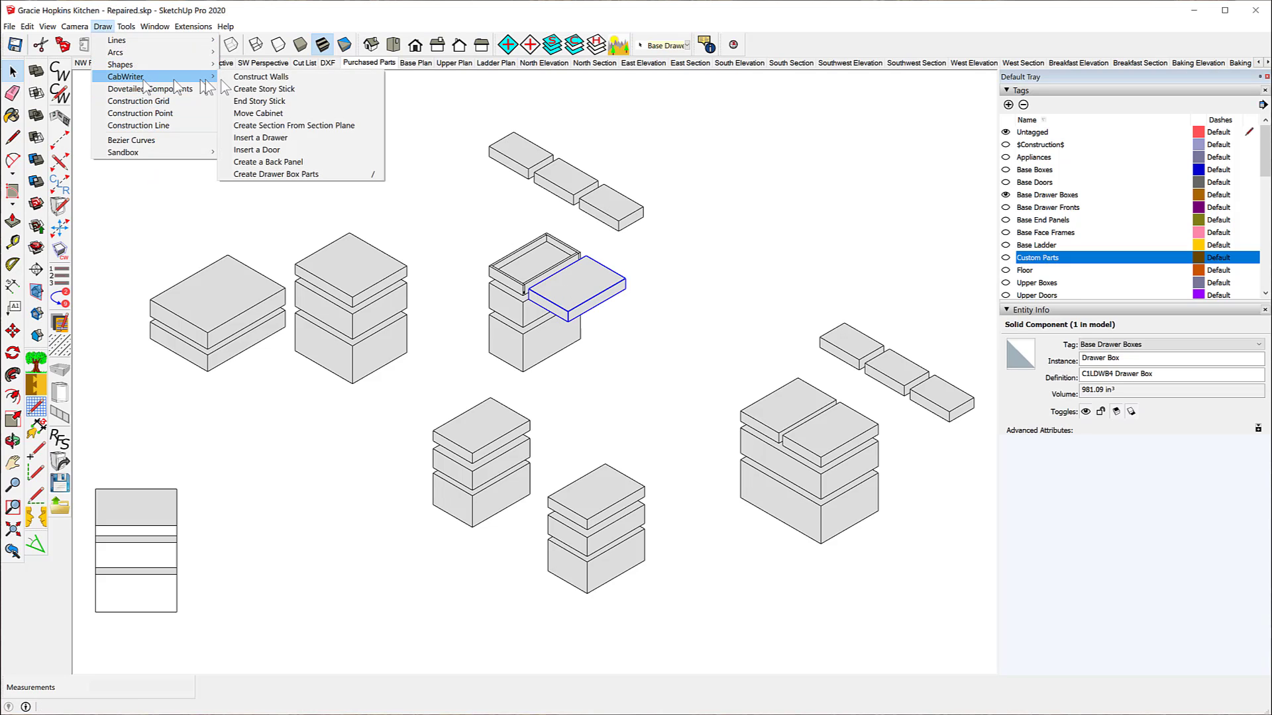
click(308, 173)
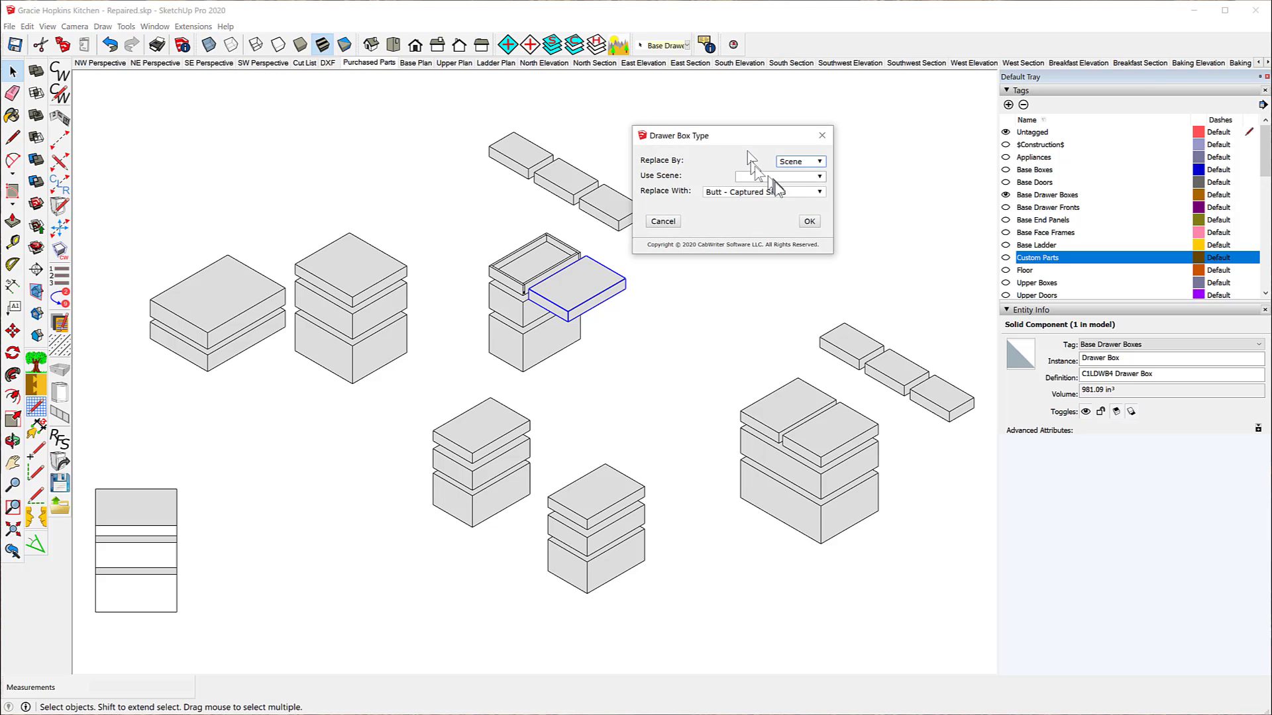
click(819, 177)
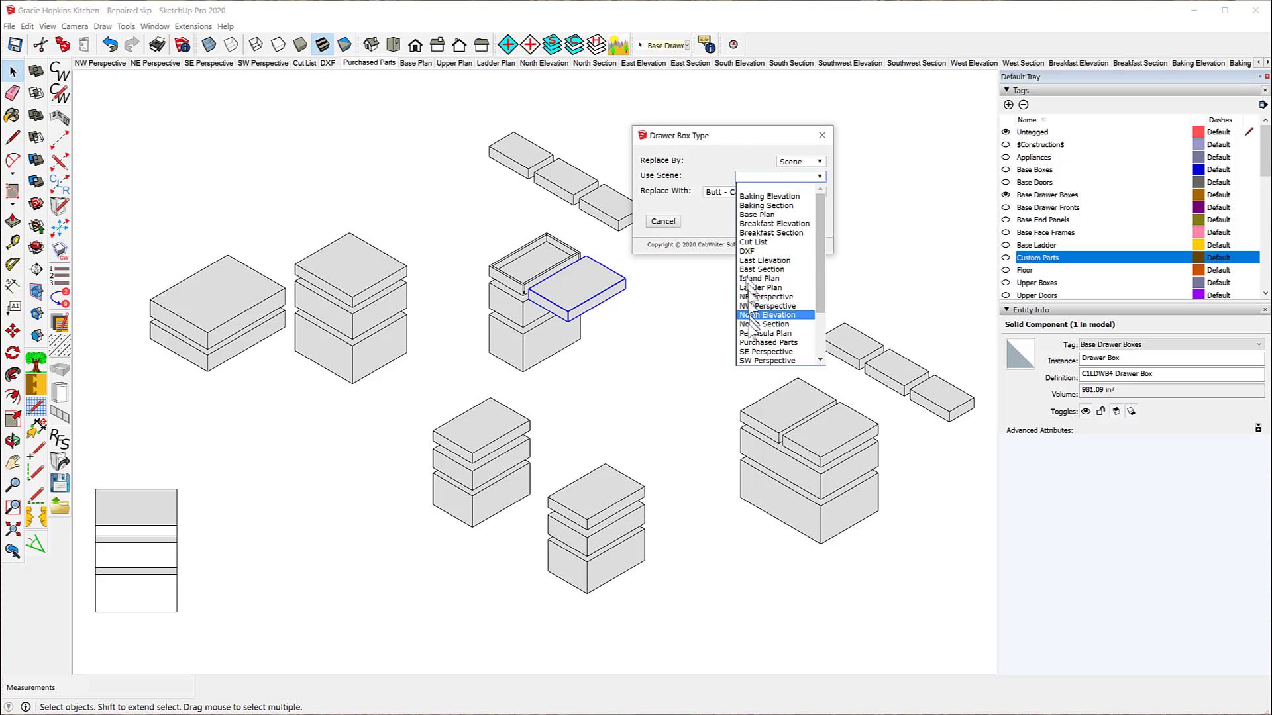
click(819, 169)
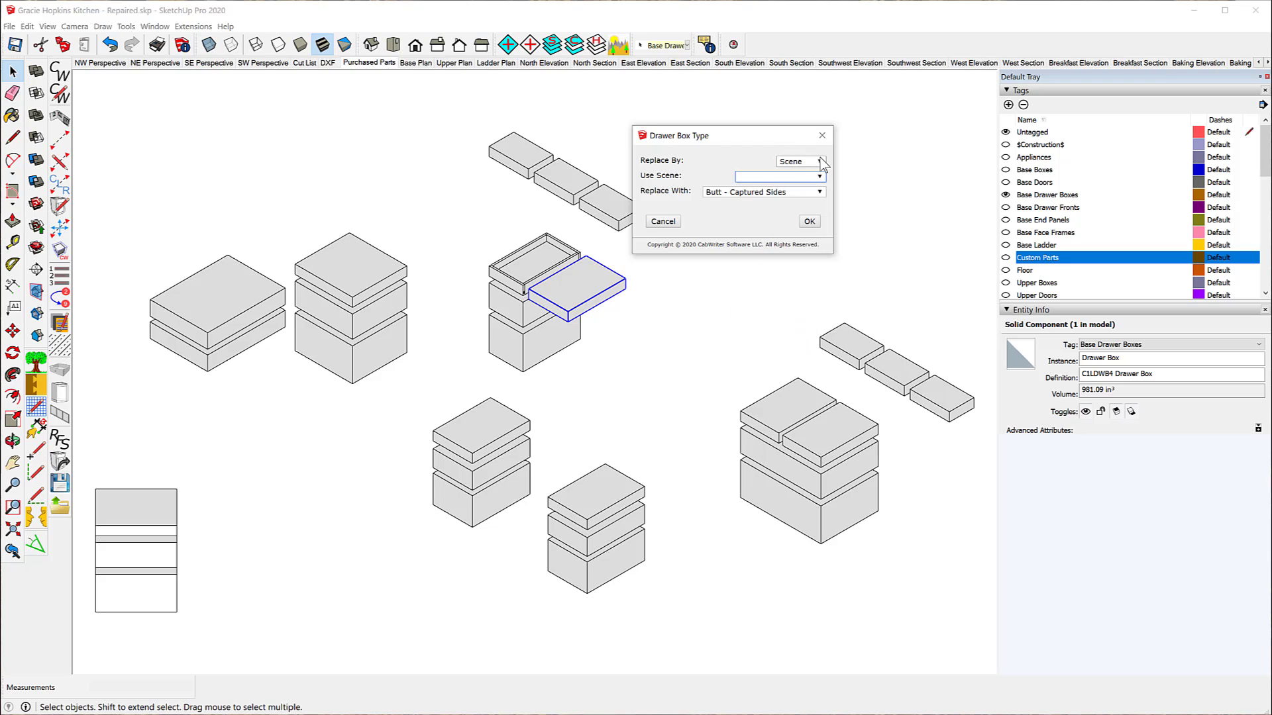
click(819, 162)
click(809, 183)
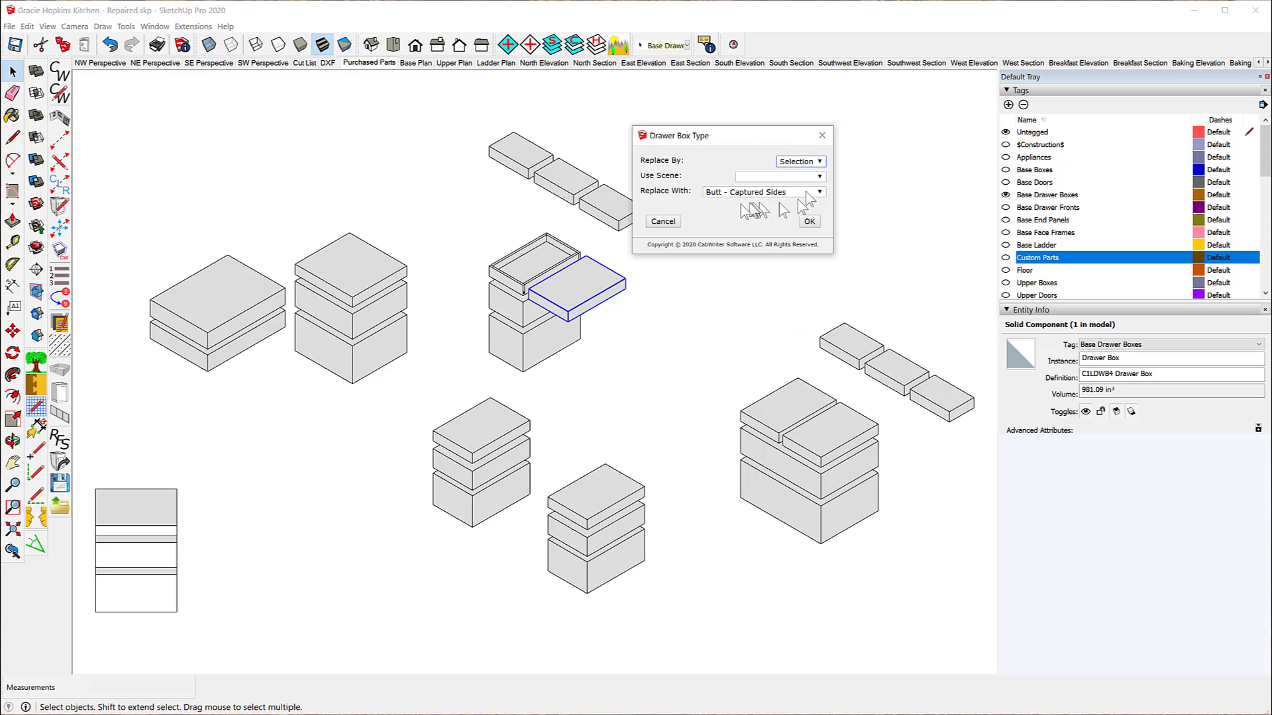
Step: Choose Butt - Captured Front & Back as the replacement joint and draw the selected drawer box's parts
click(820, 192)
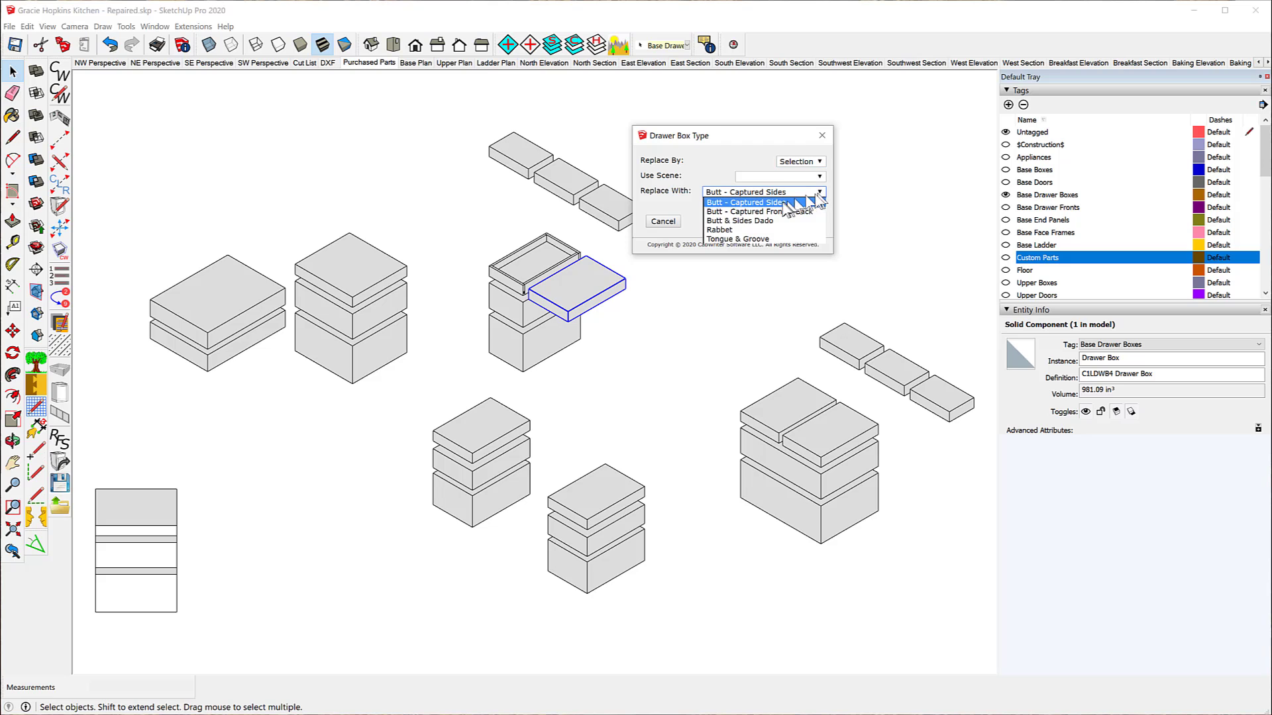
click(779, 212)
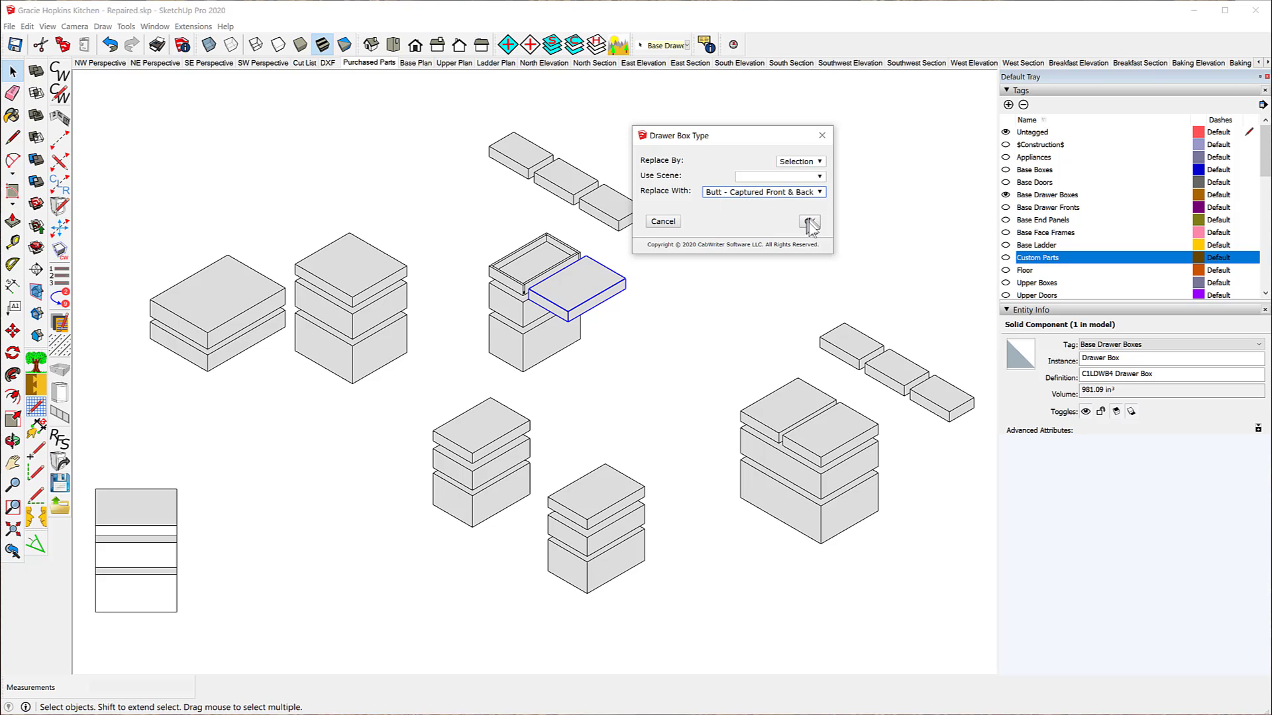
click(809, 224)
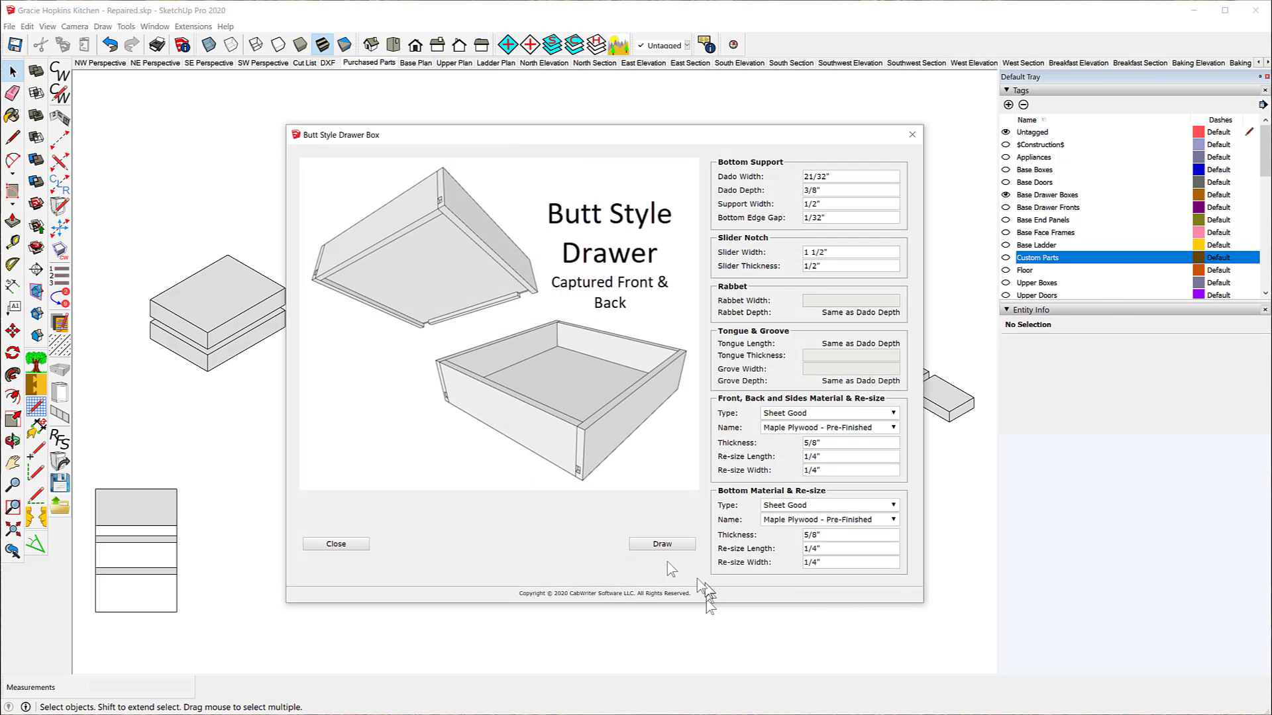
click(667, 548)
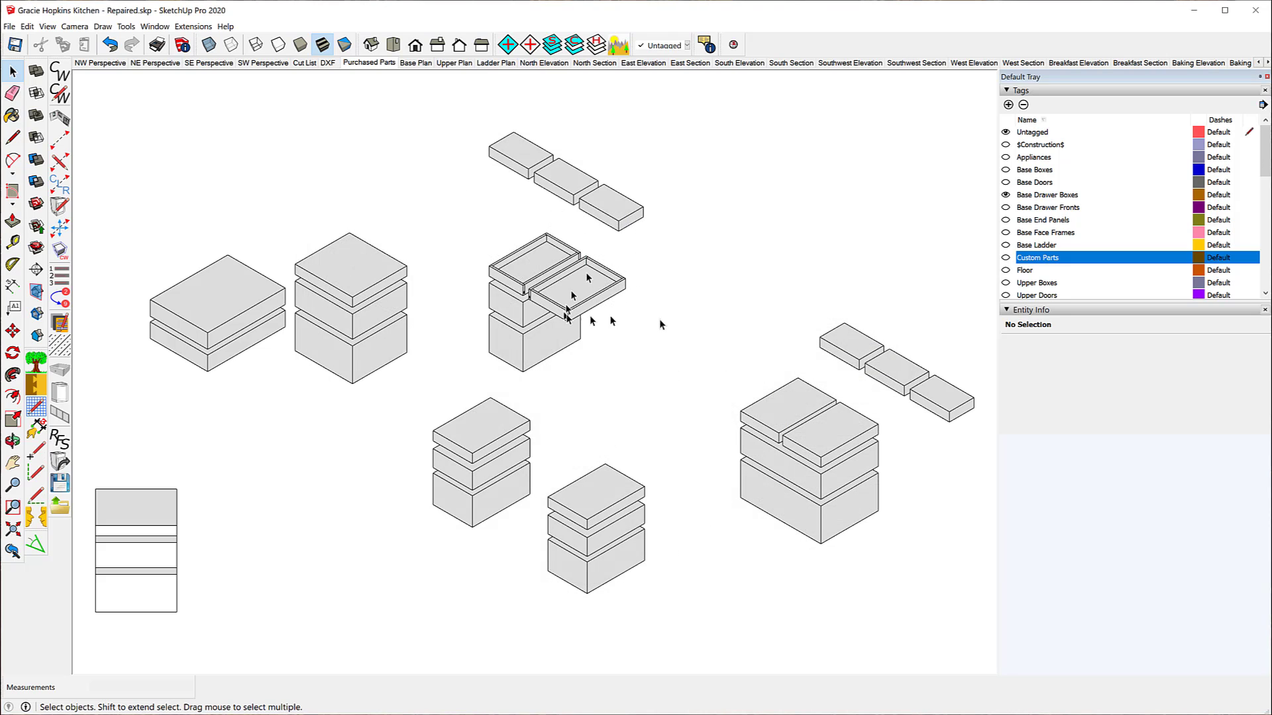
Step: Try replacing the Left Drawer Box atop the paired-drawer stack with Butt - Captured Sides parts by Selection, and undo the replacement
click(776, 411)
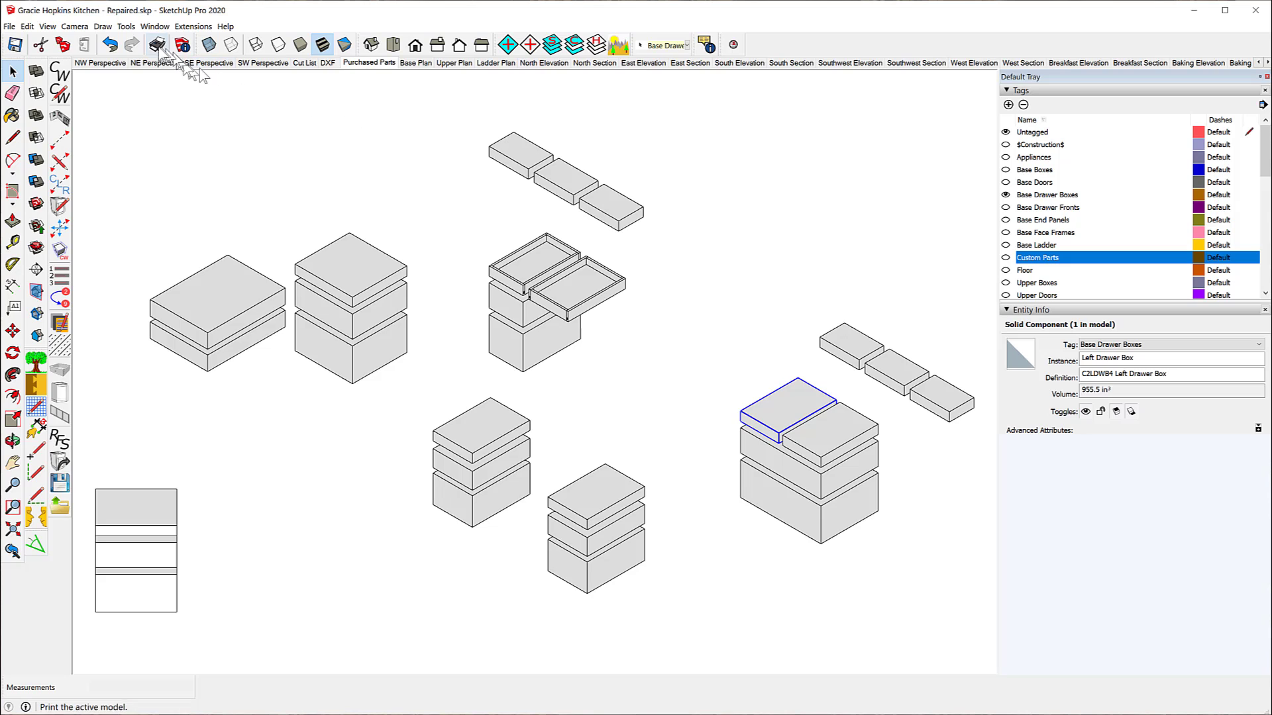
click(103, 27)
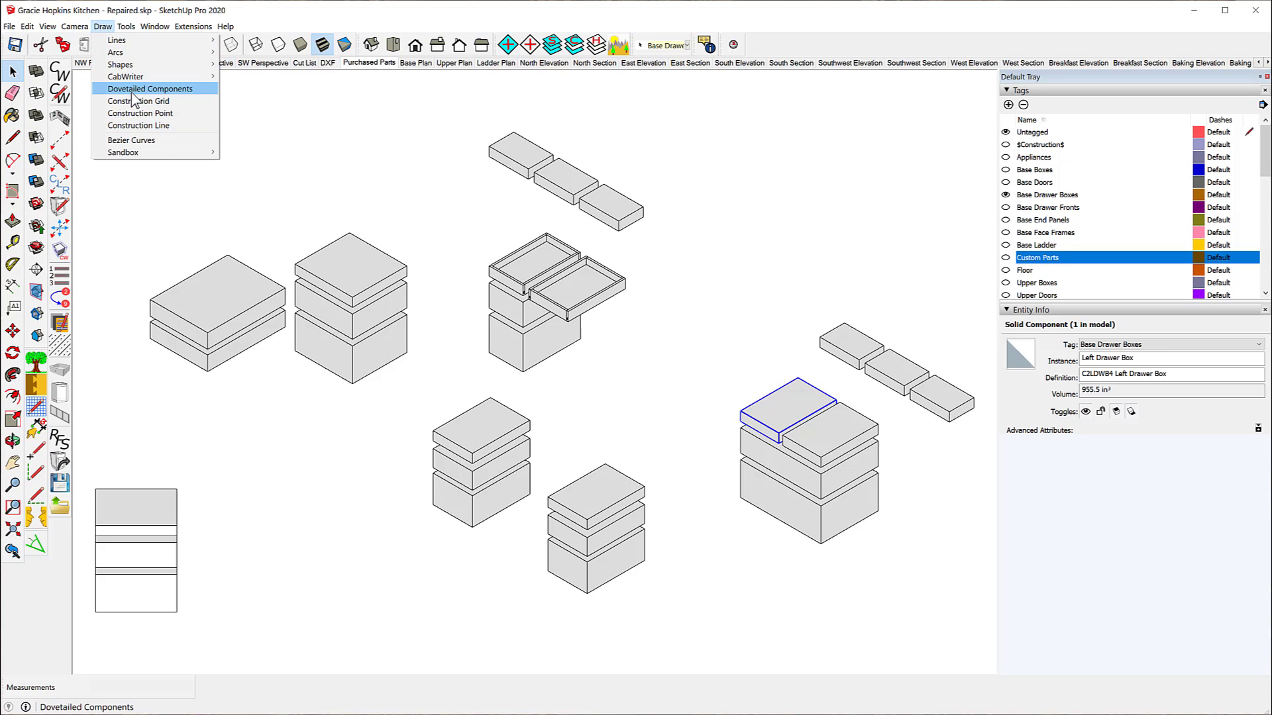
mouse_move(151, 79)
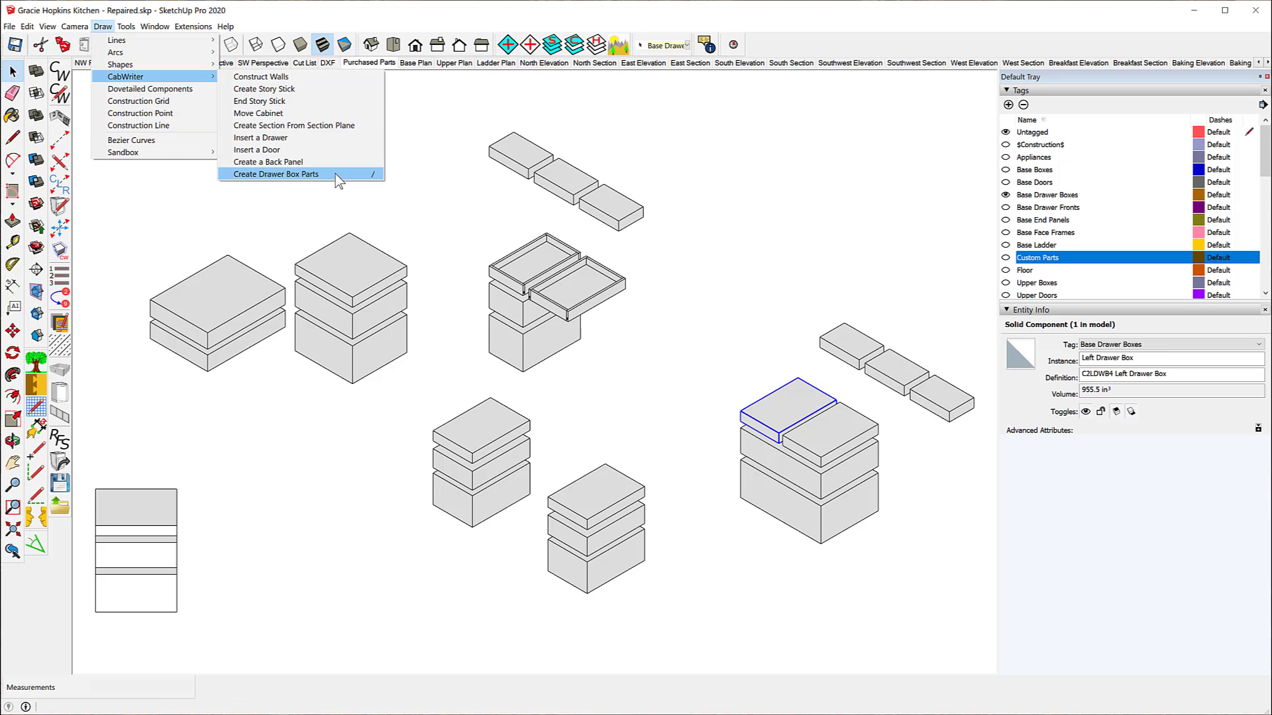
click(278, 174)
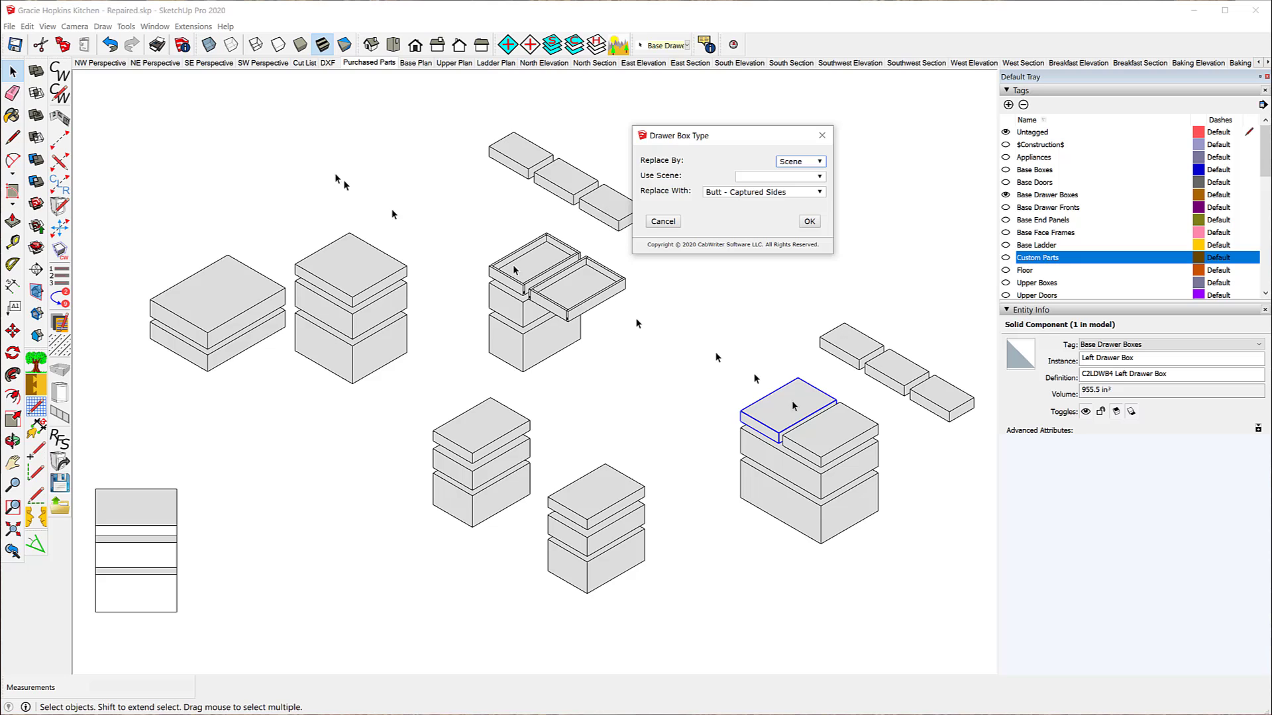
click(814, 161)
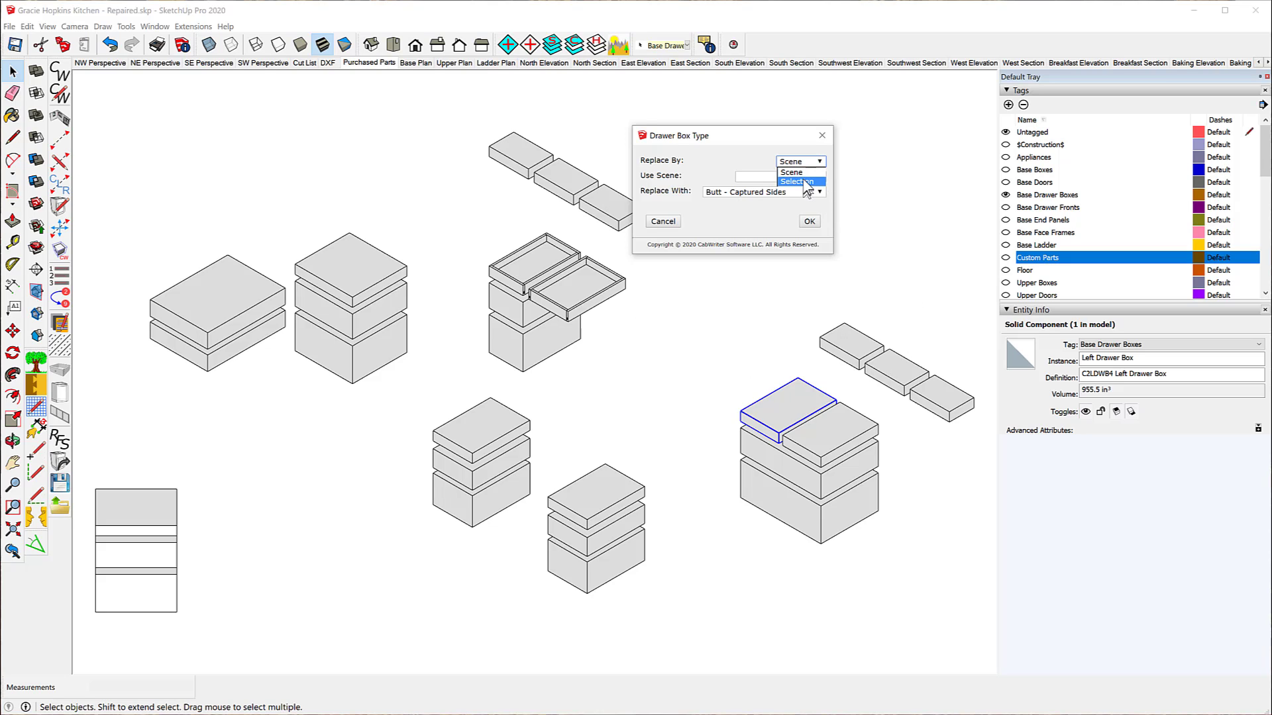
click(807, 182)
click(809, 222)
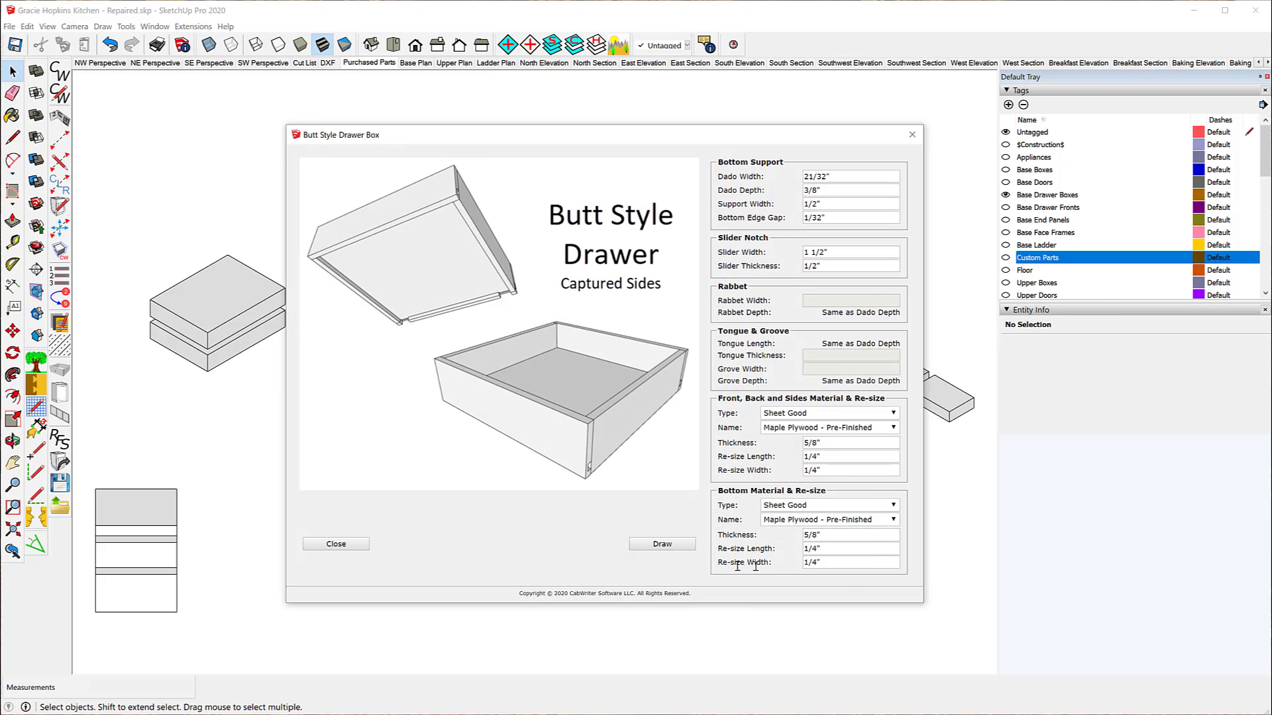
click(665, 546)
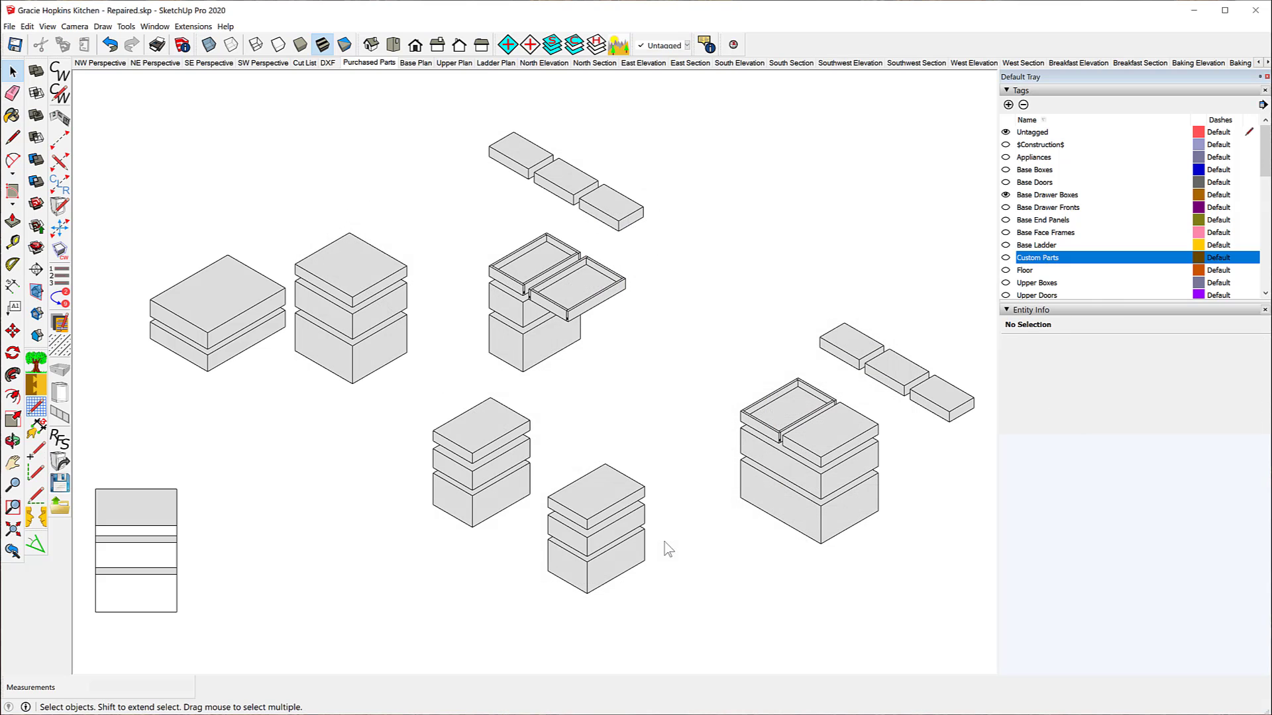
click(840, 432)
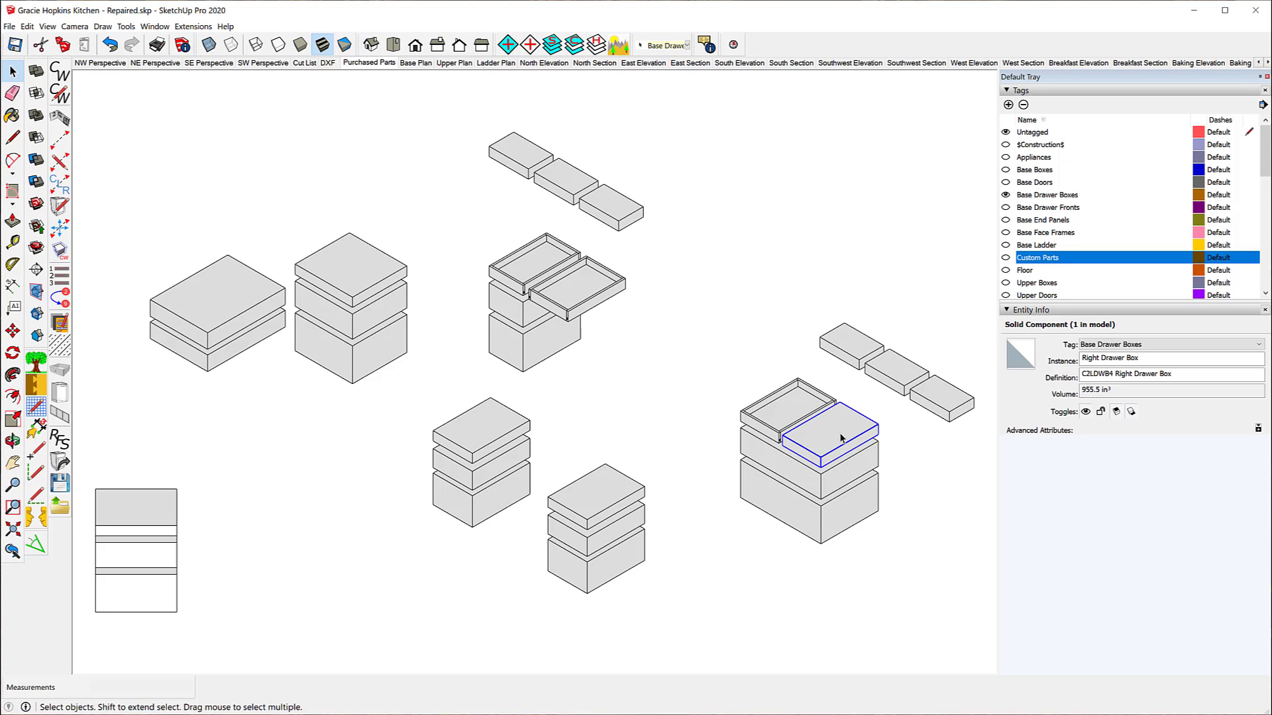
click(113, 45)
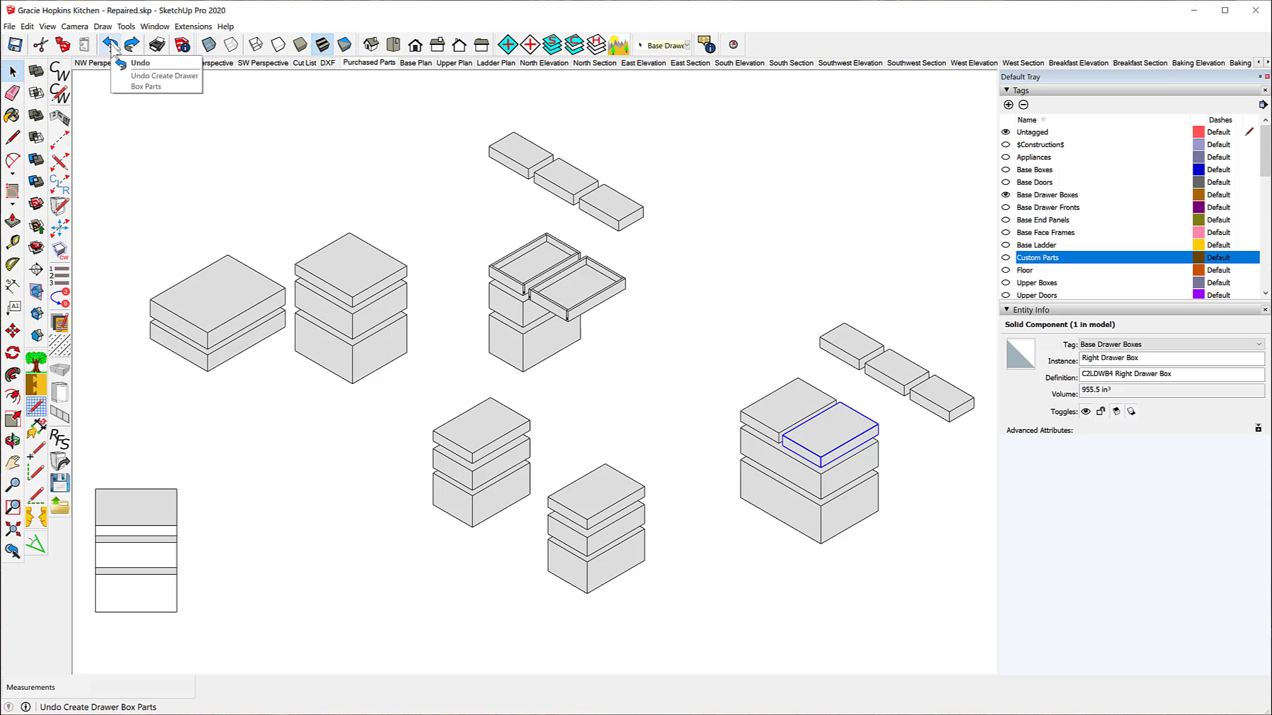
Step: Replace the Left Drawer Box atop the paired-drawer stack by Selection with Butt & Sides Dado parts using Create Drawer Box Parts
click(802, 414)
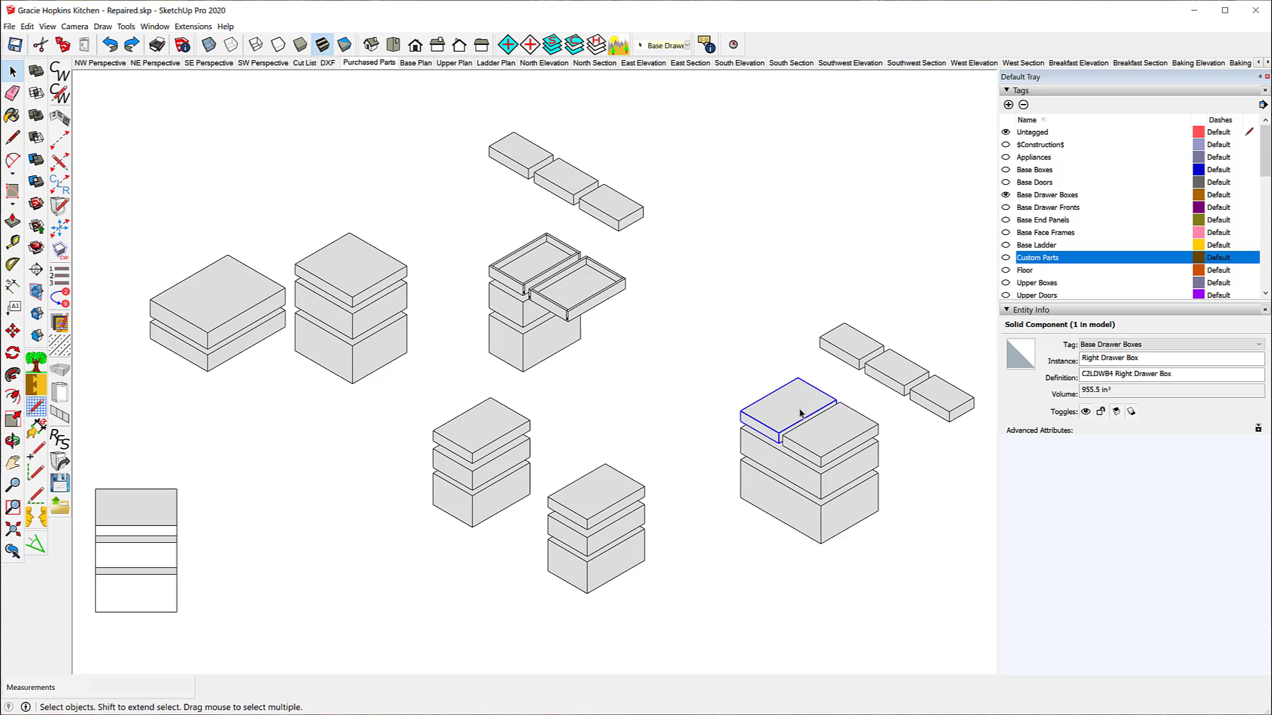
click(156, 28)
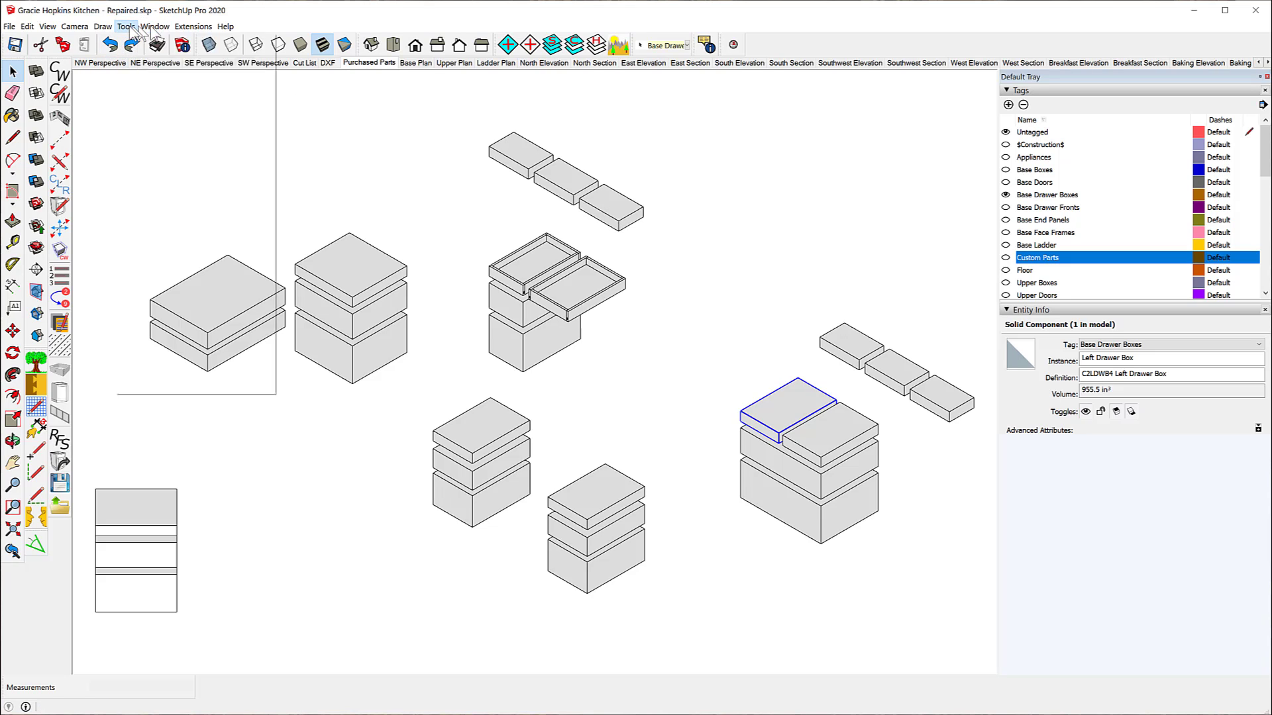
mouse_move(105, 29)
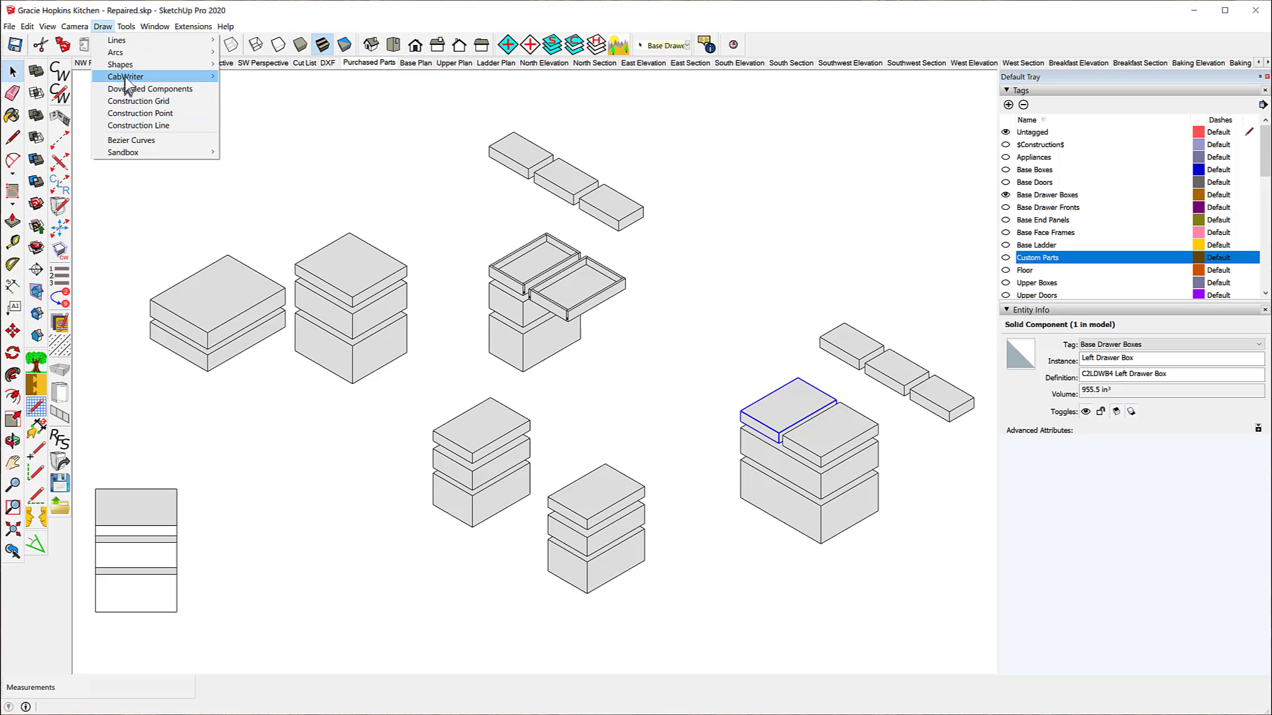
mouse_move(130, 77)
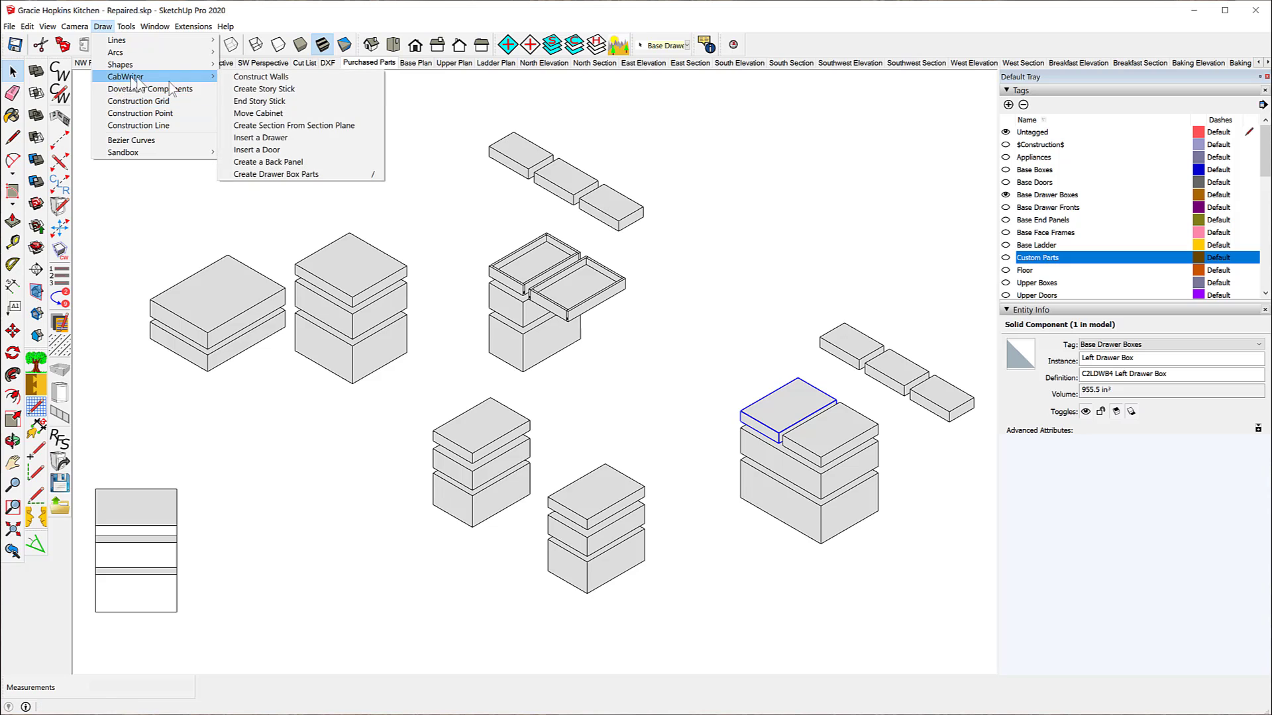
click(287, 174)
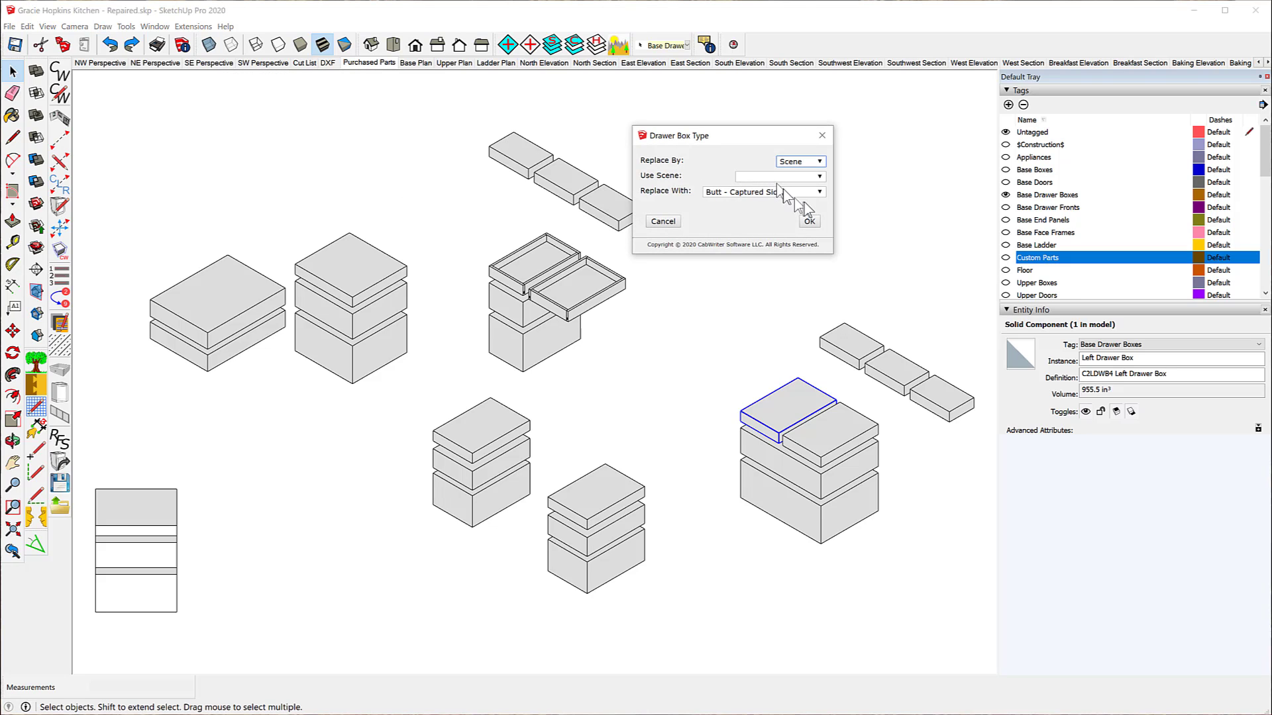
click(821, 166)
click(814, 180)
click(820, 193)
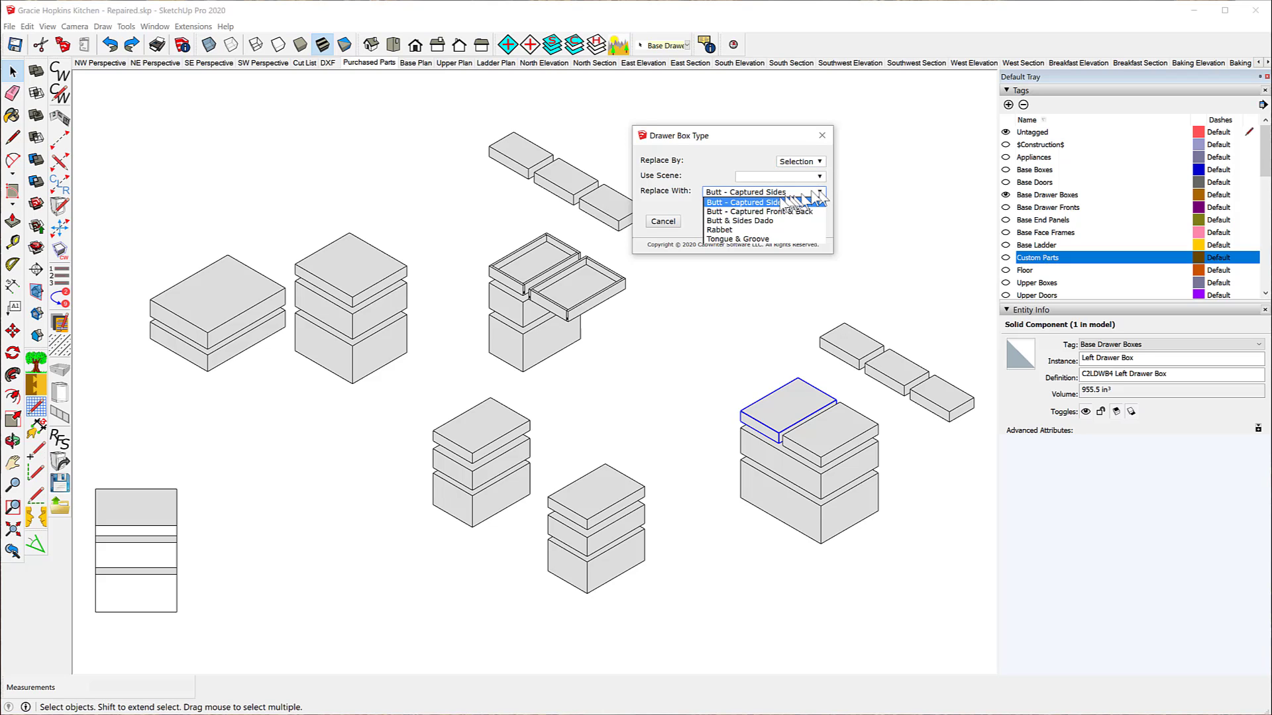
click(746, 222)
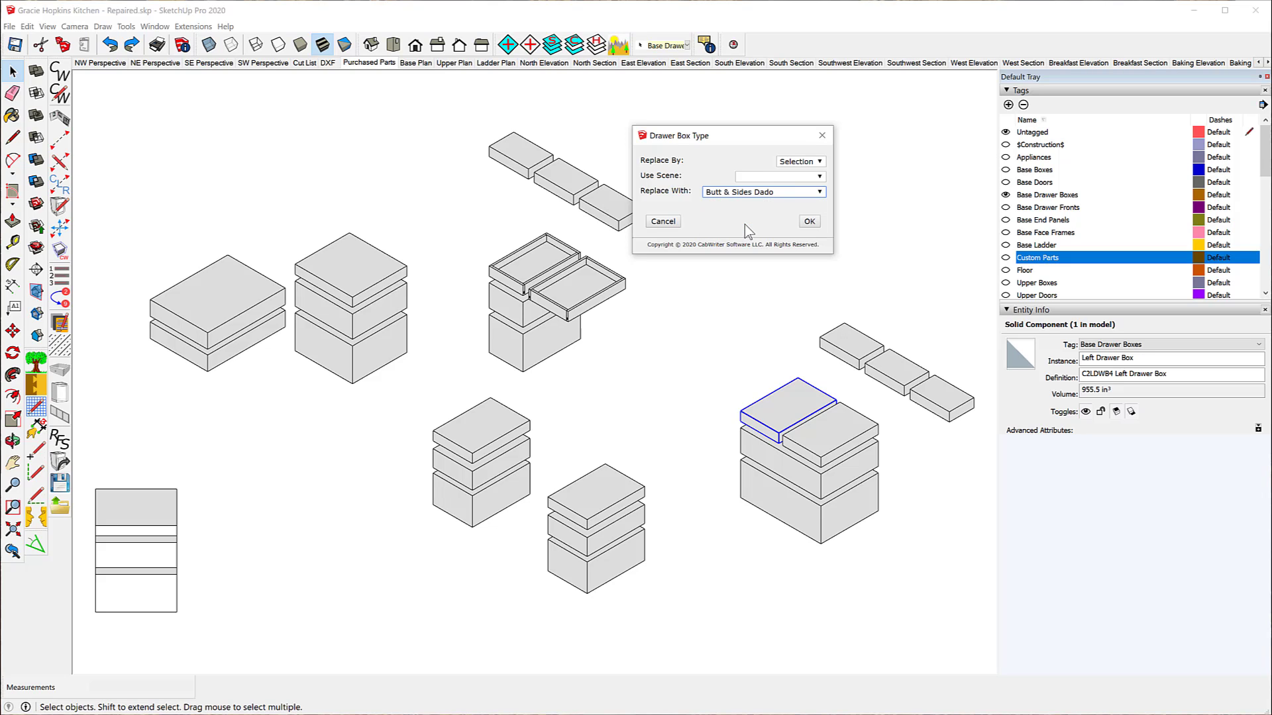
click(809, 221)
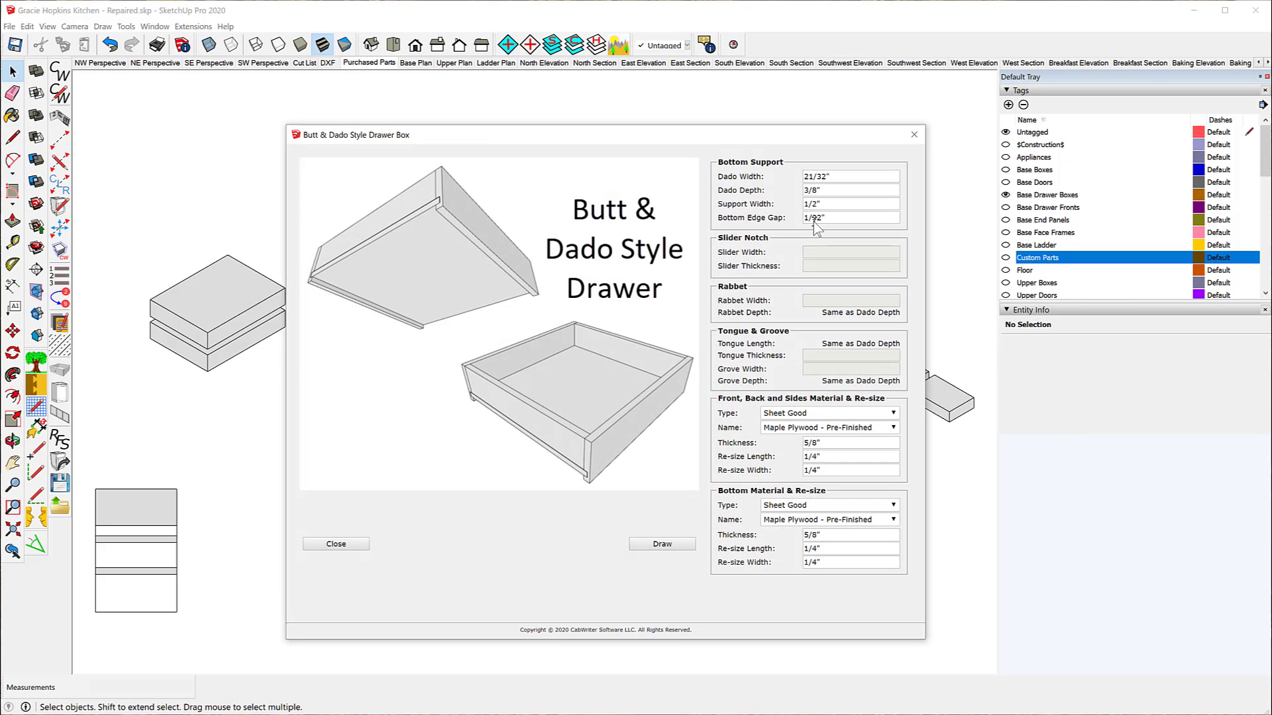
click(662, 544)
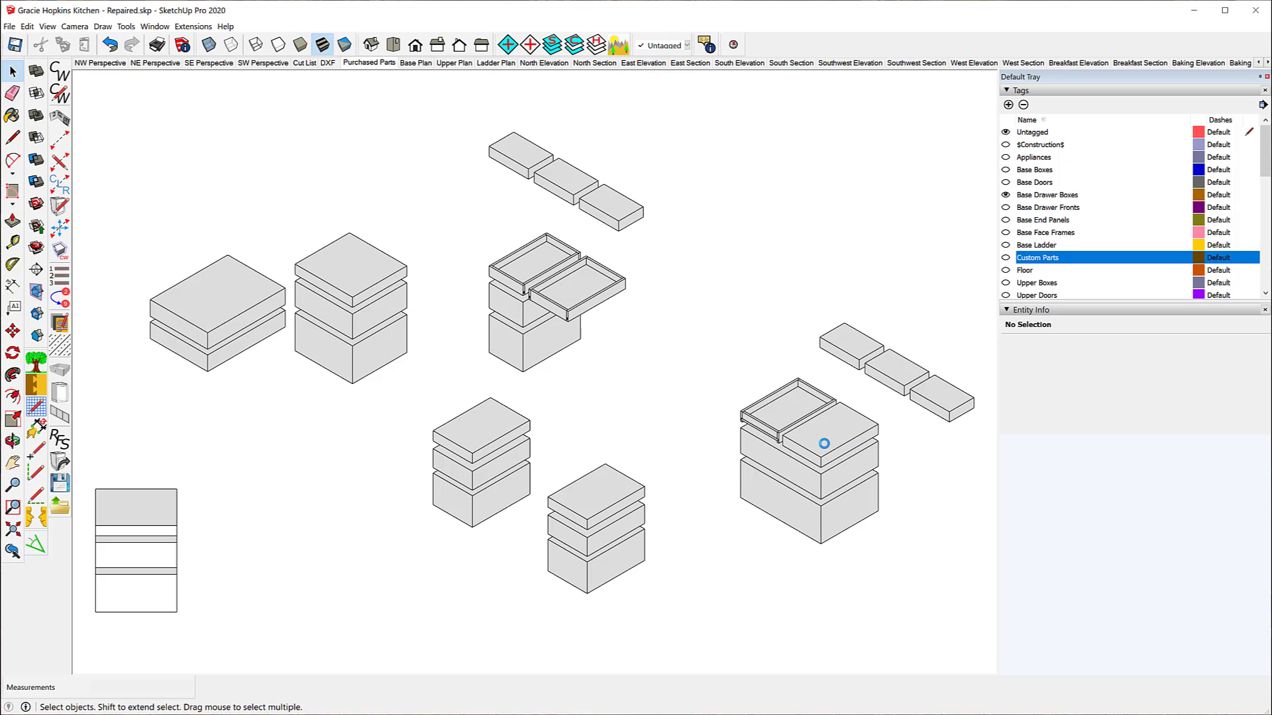
click(824, 444)
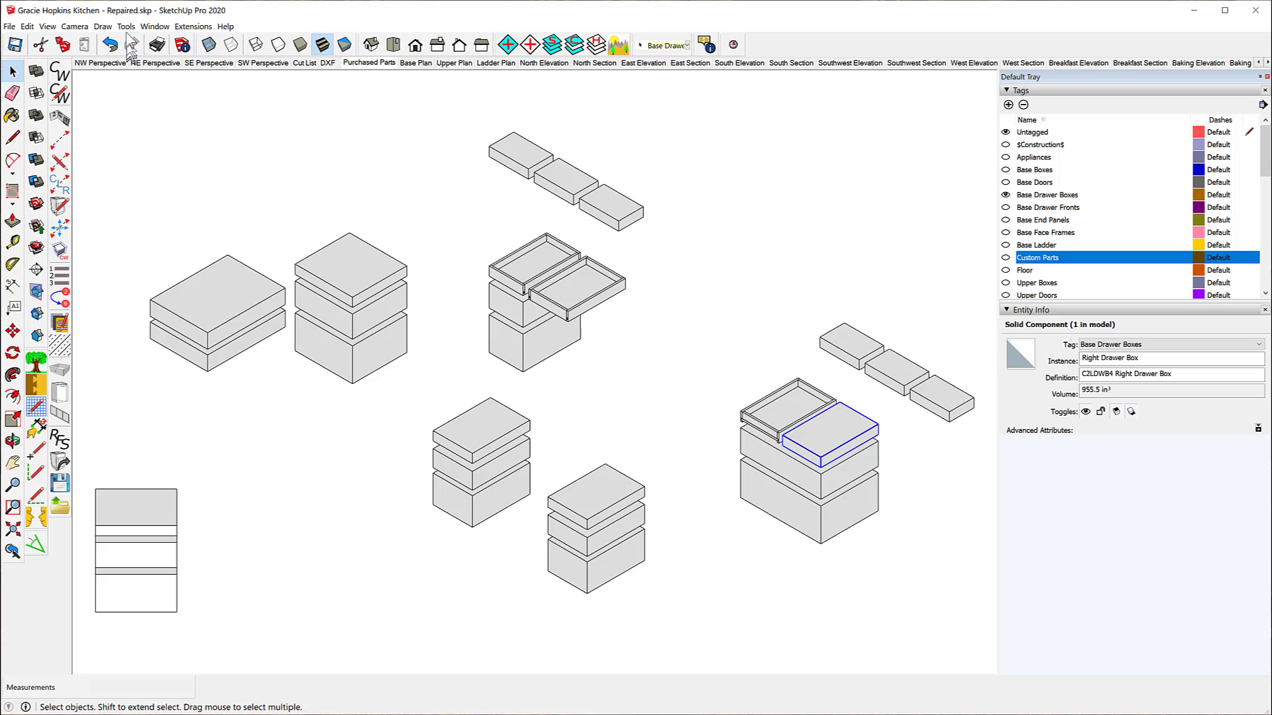
click(103, 26)
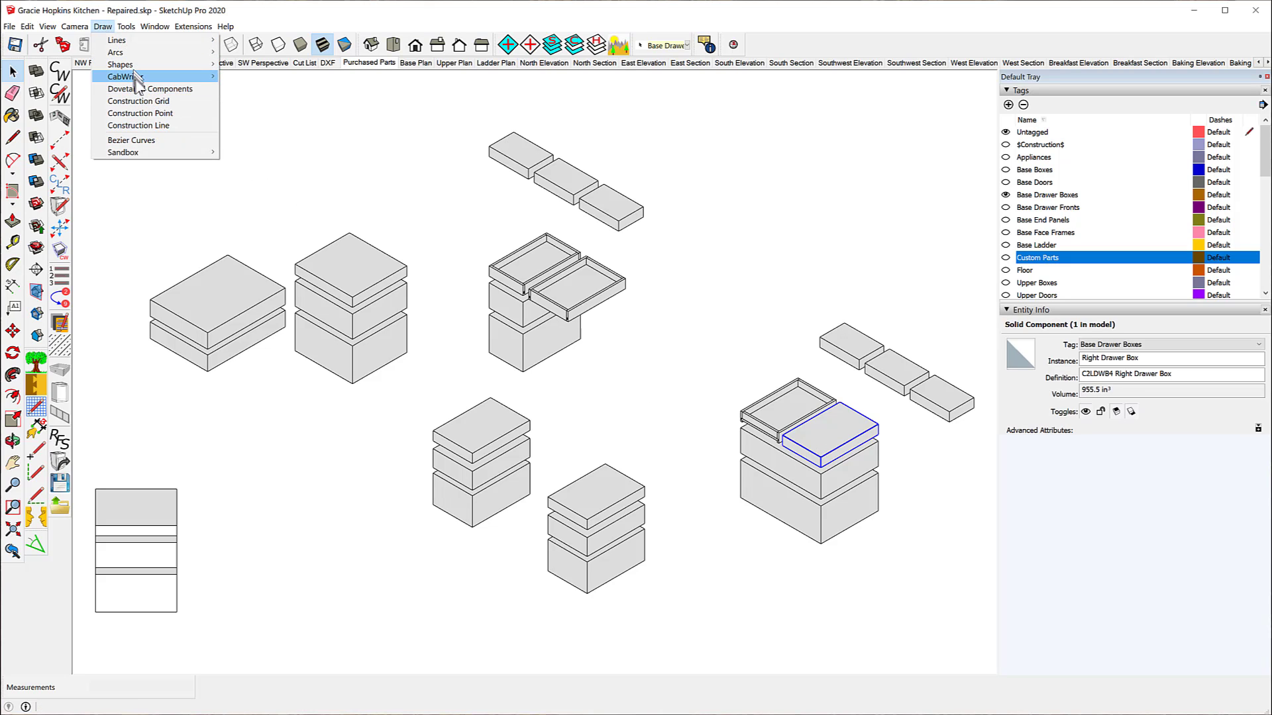
mouse_move(138, 78)
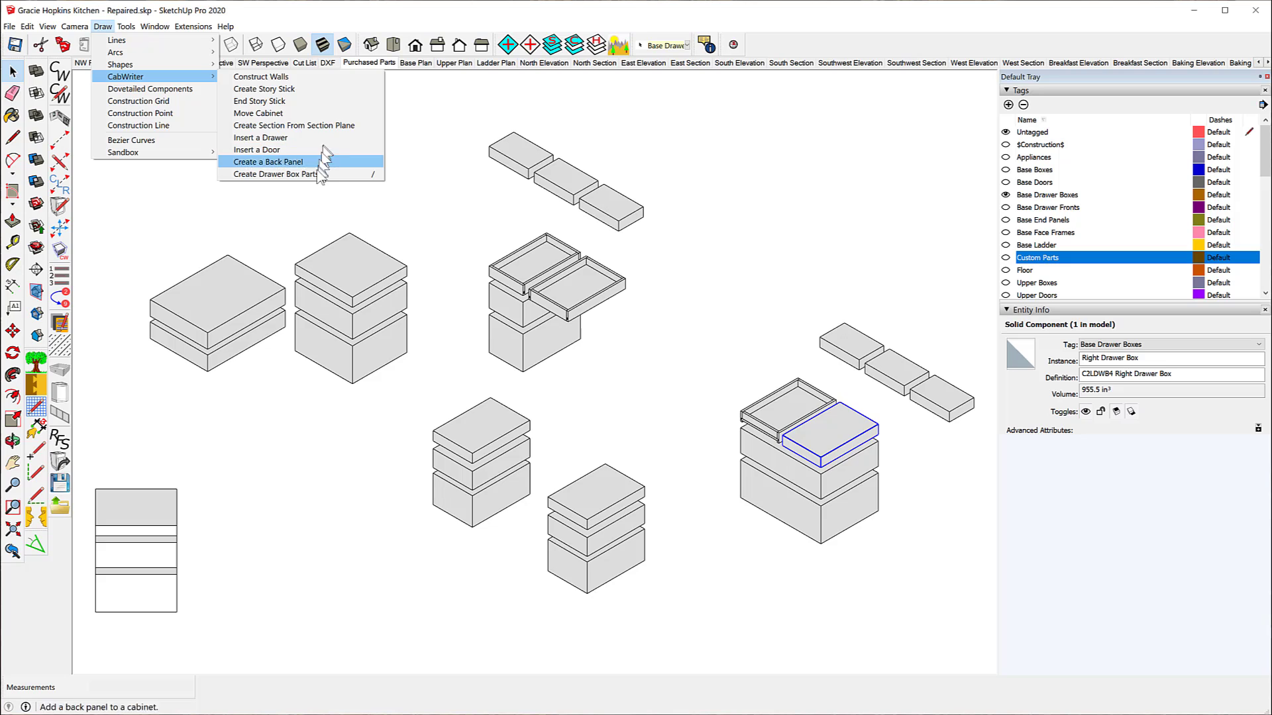
click(292, 174)
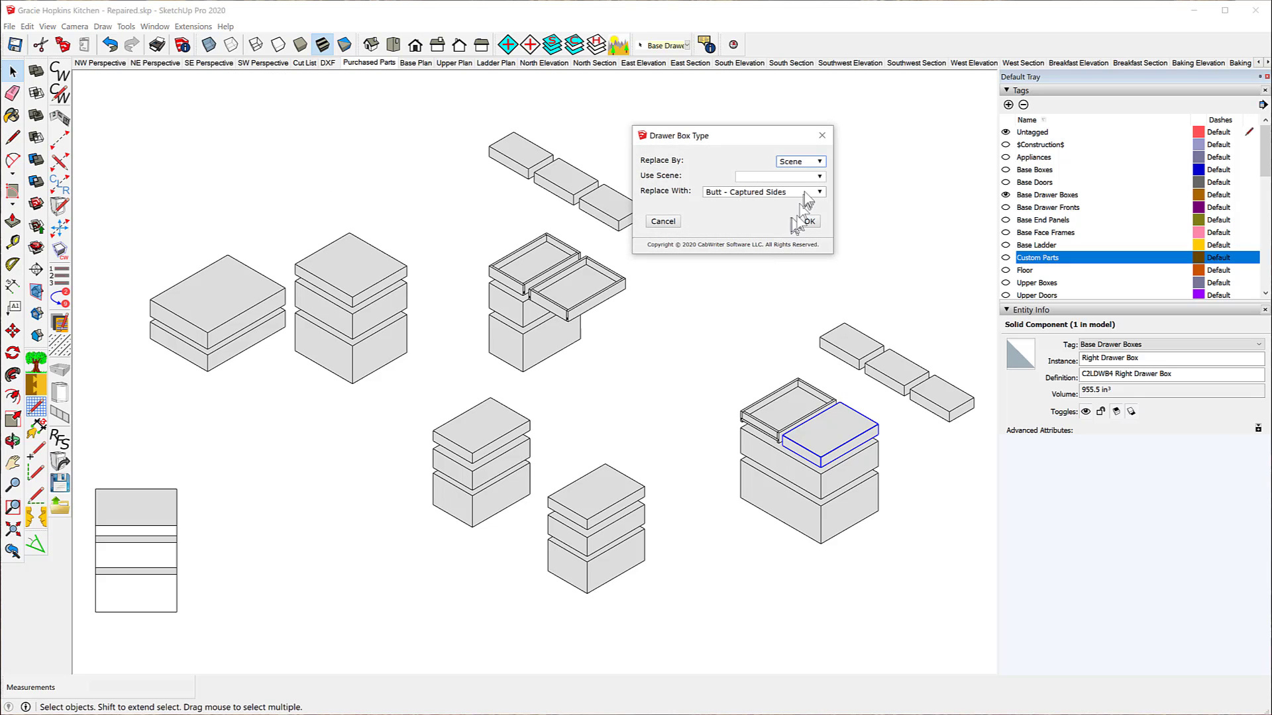
click(819, 162)
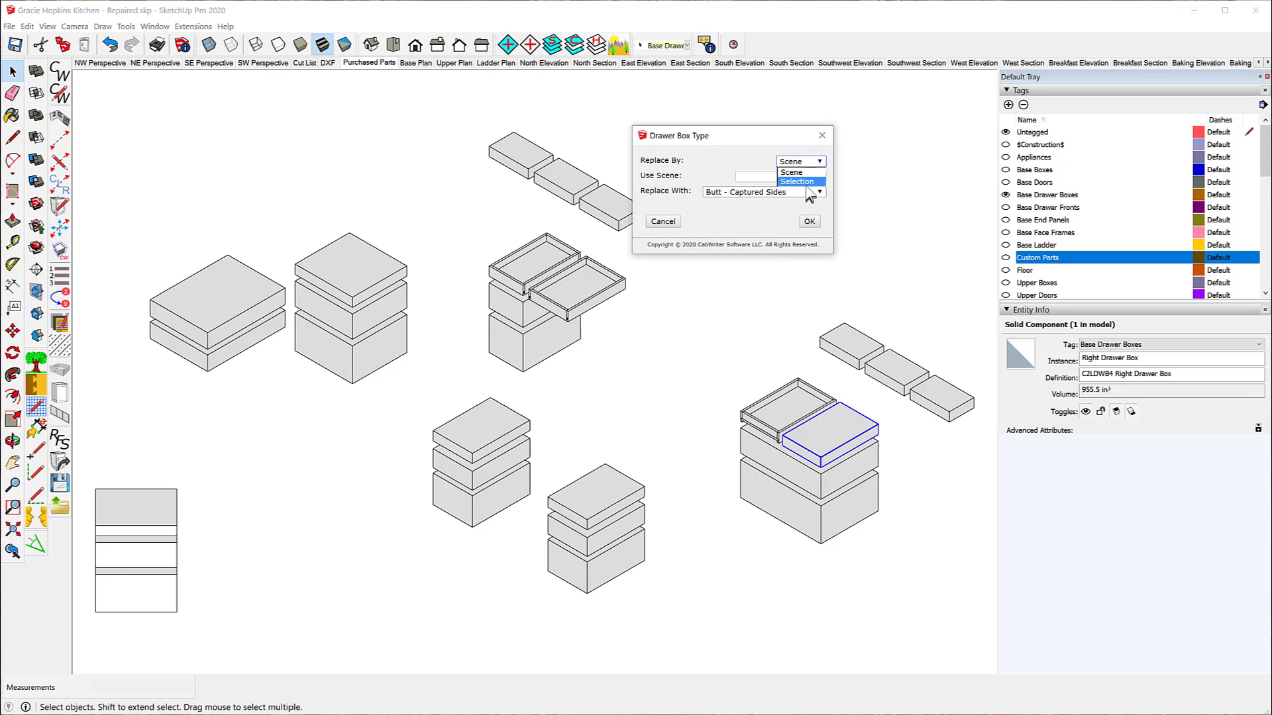
click(801, 182)
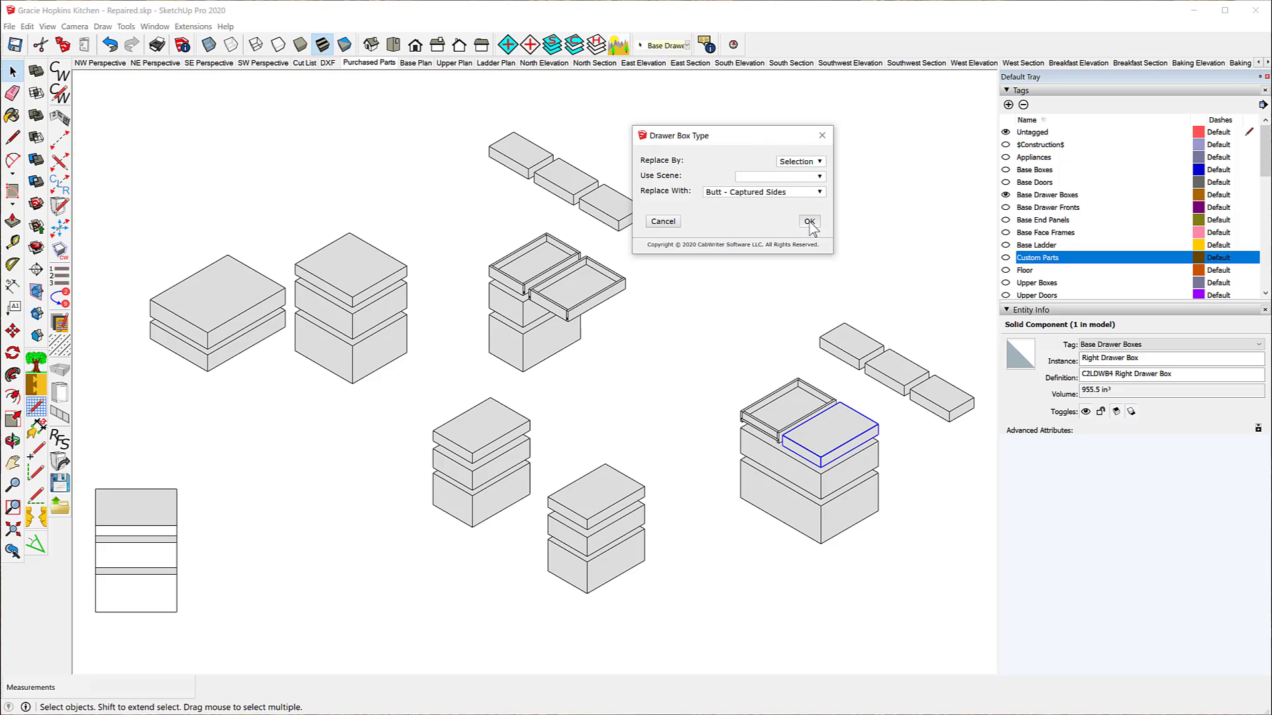
click(811, 223)
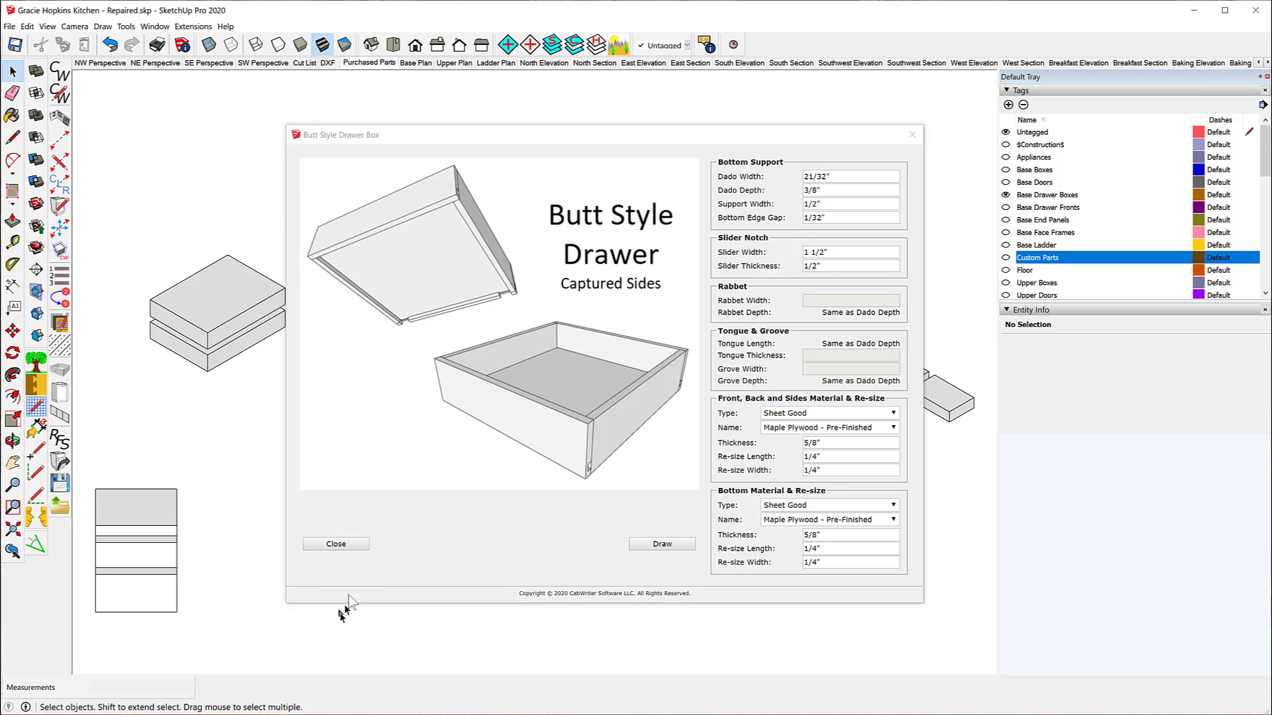
click(336, 544)
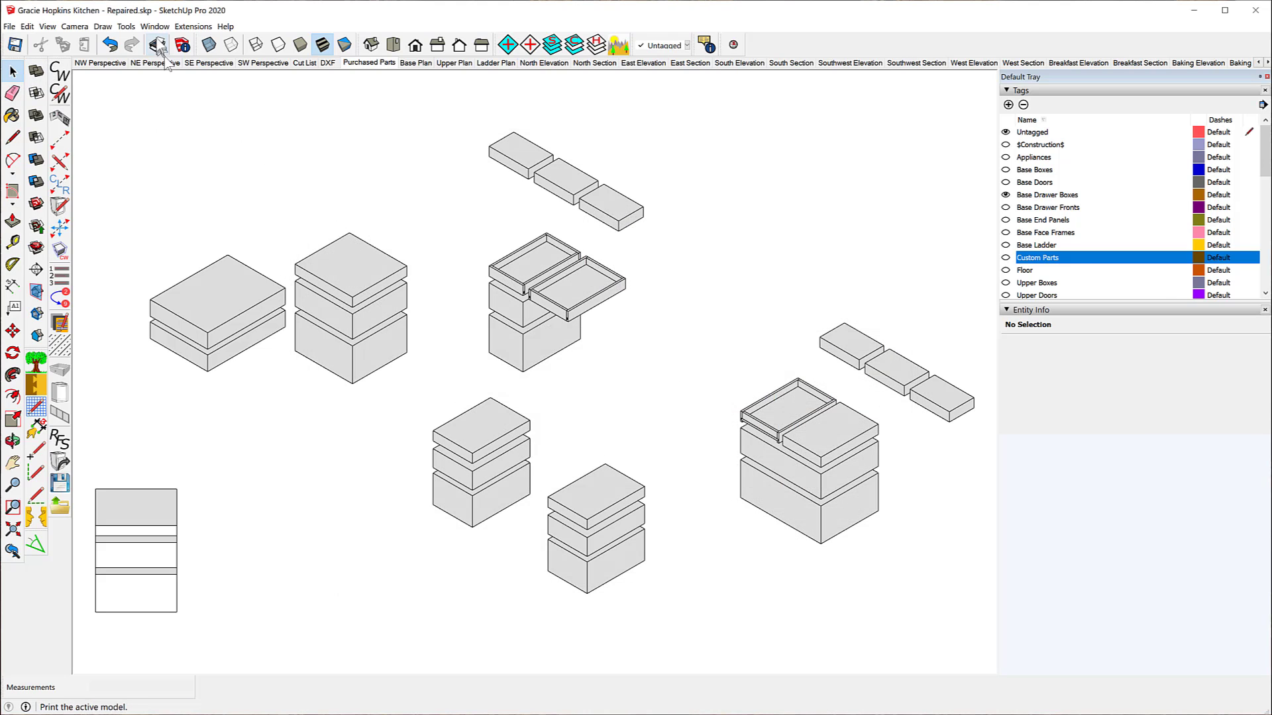
Step: Try creating Rabbet drawer box parts by Selection with no drawer box selected
click(102, 27)
mouse_move(132, 83)
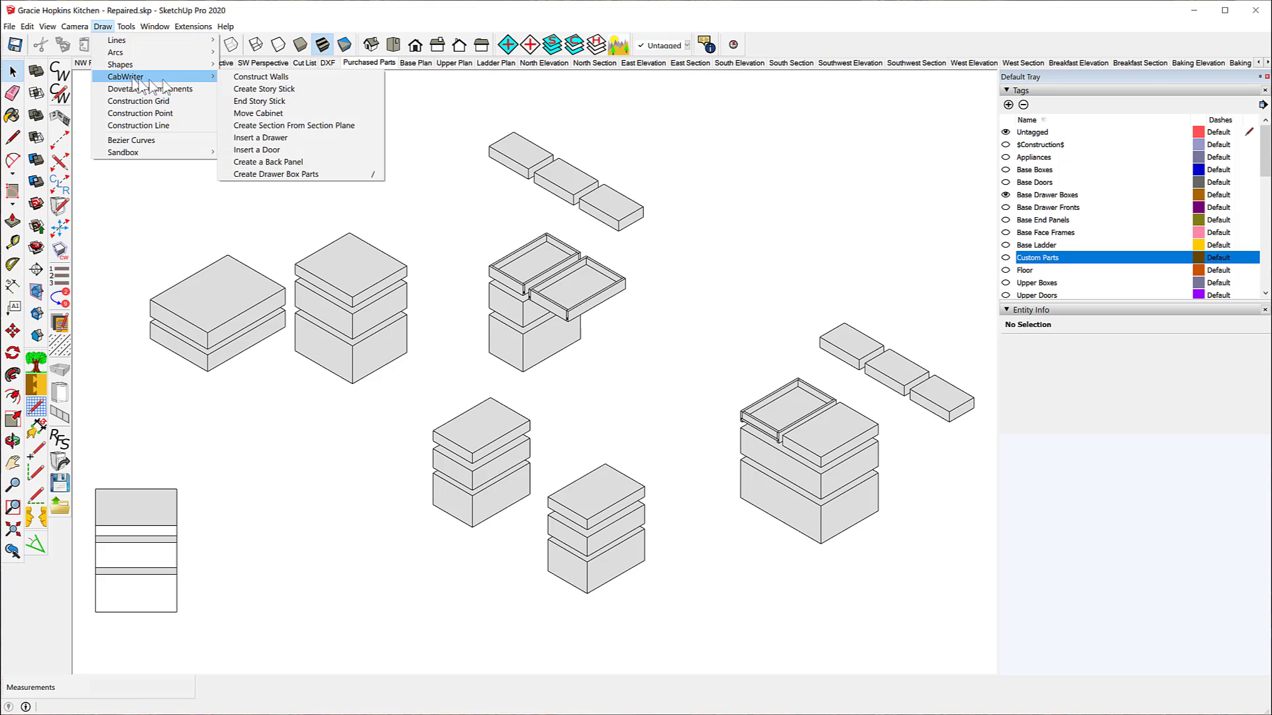
click(338, 175)
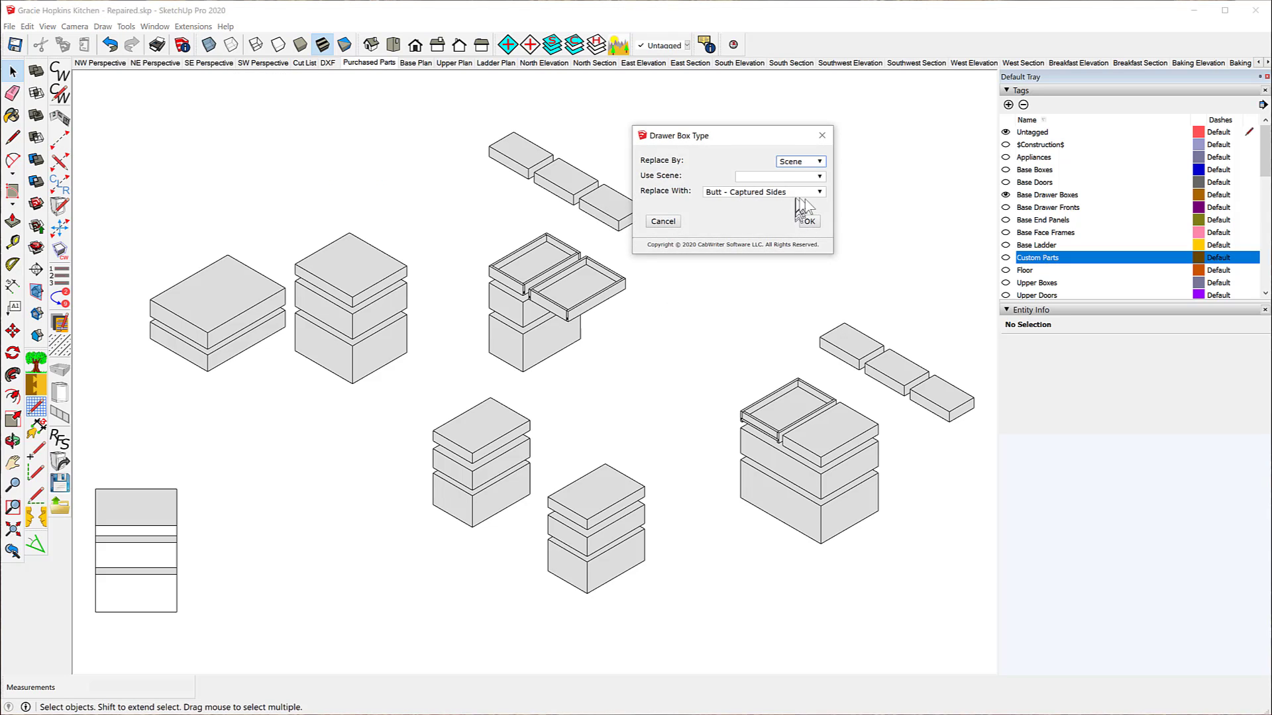
click(820, 163)
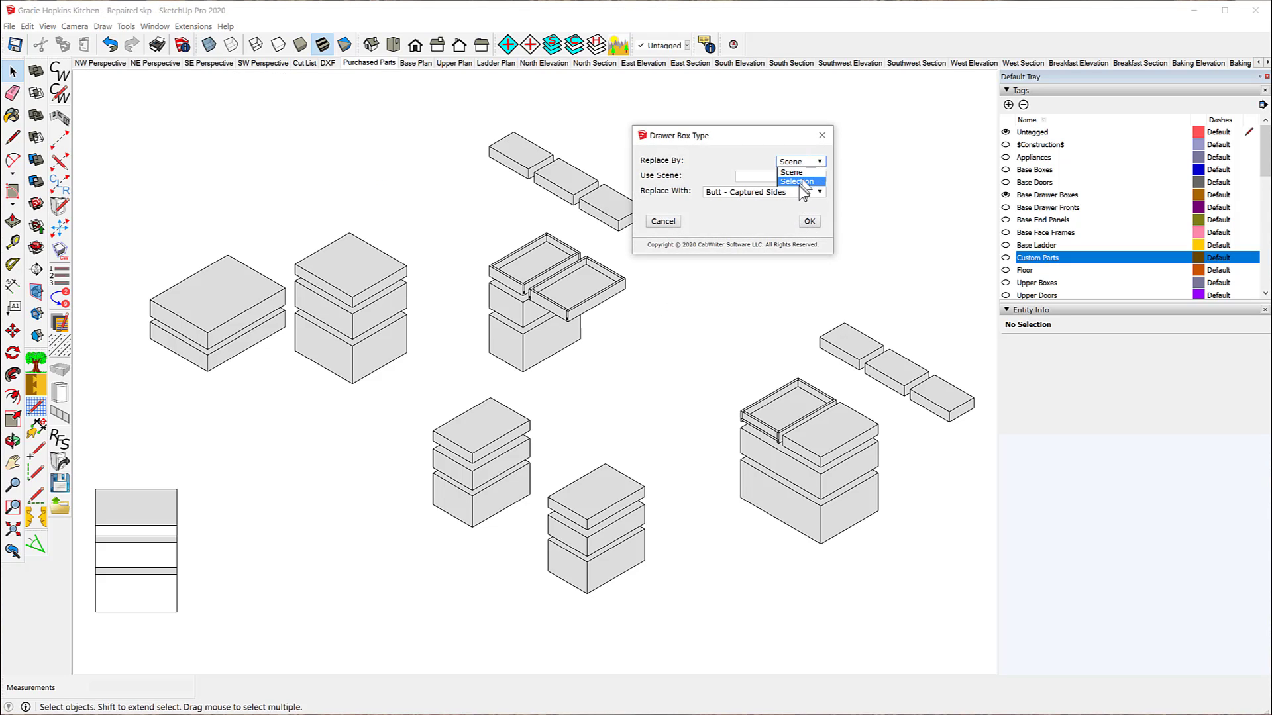
click(802, 182)
click(819, 192)
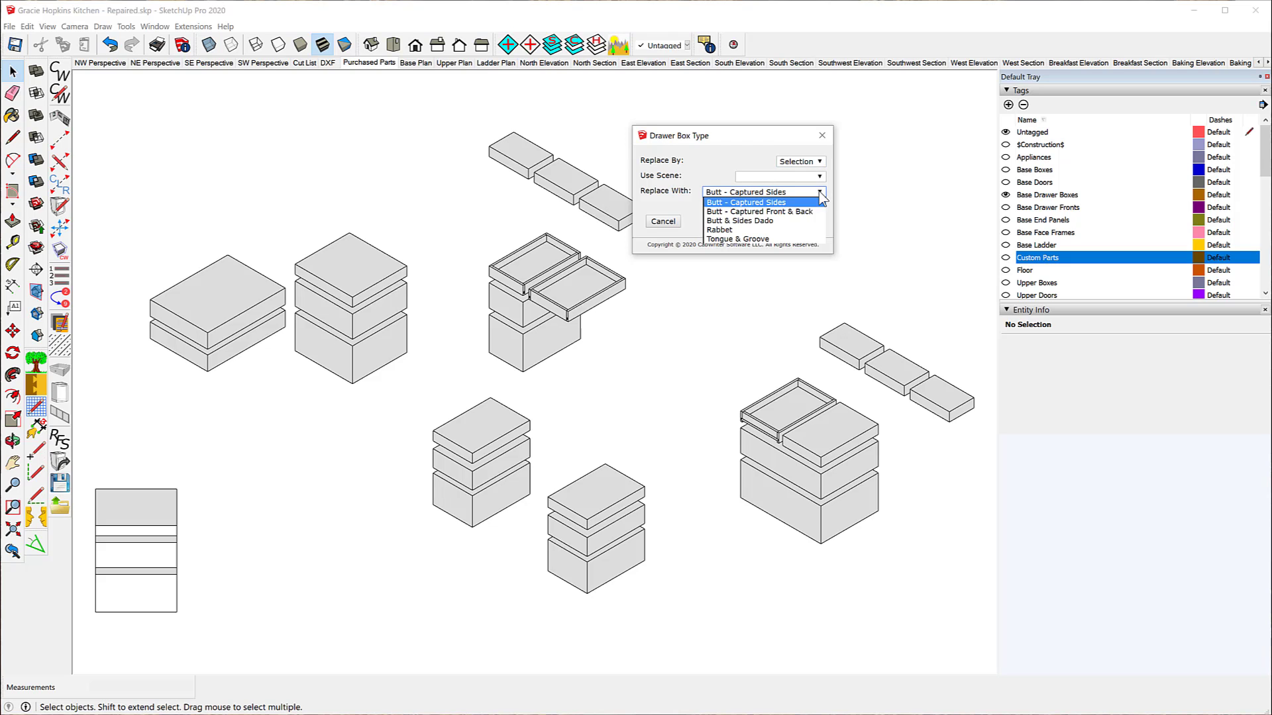
click(719, 231)
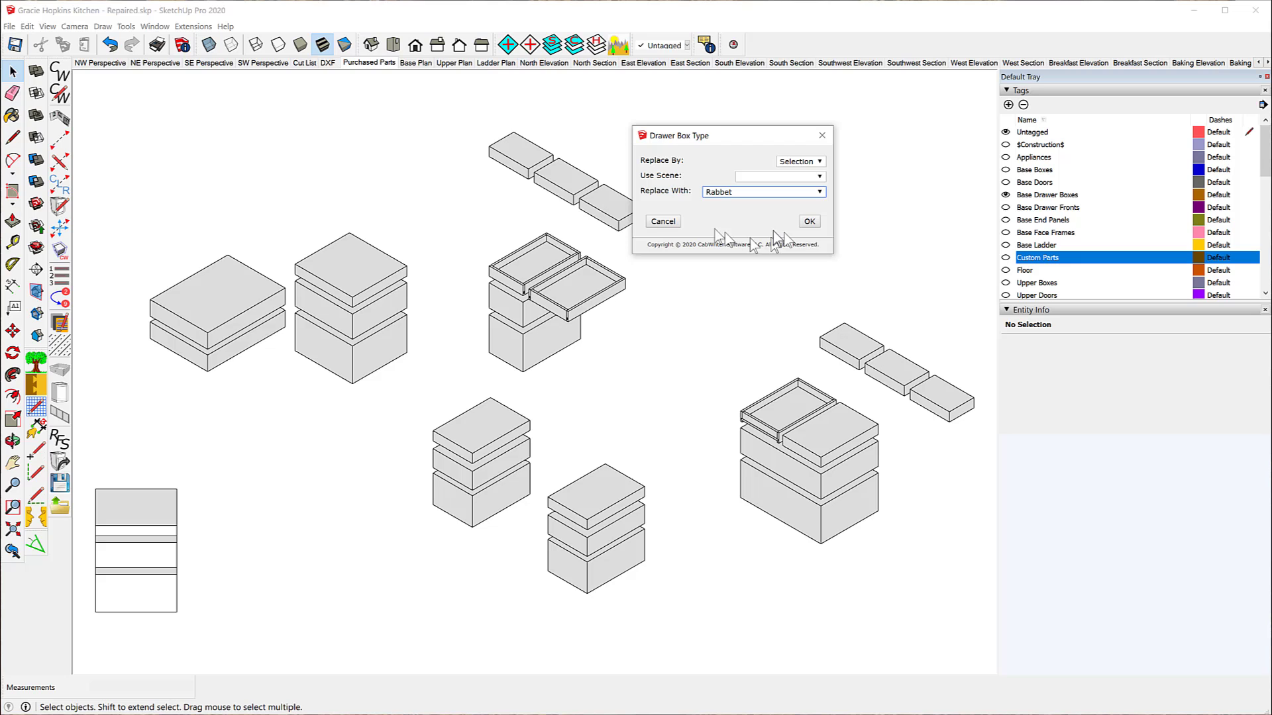
click(810, 222)
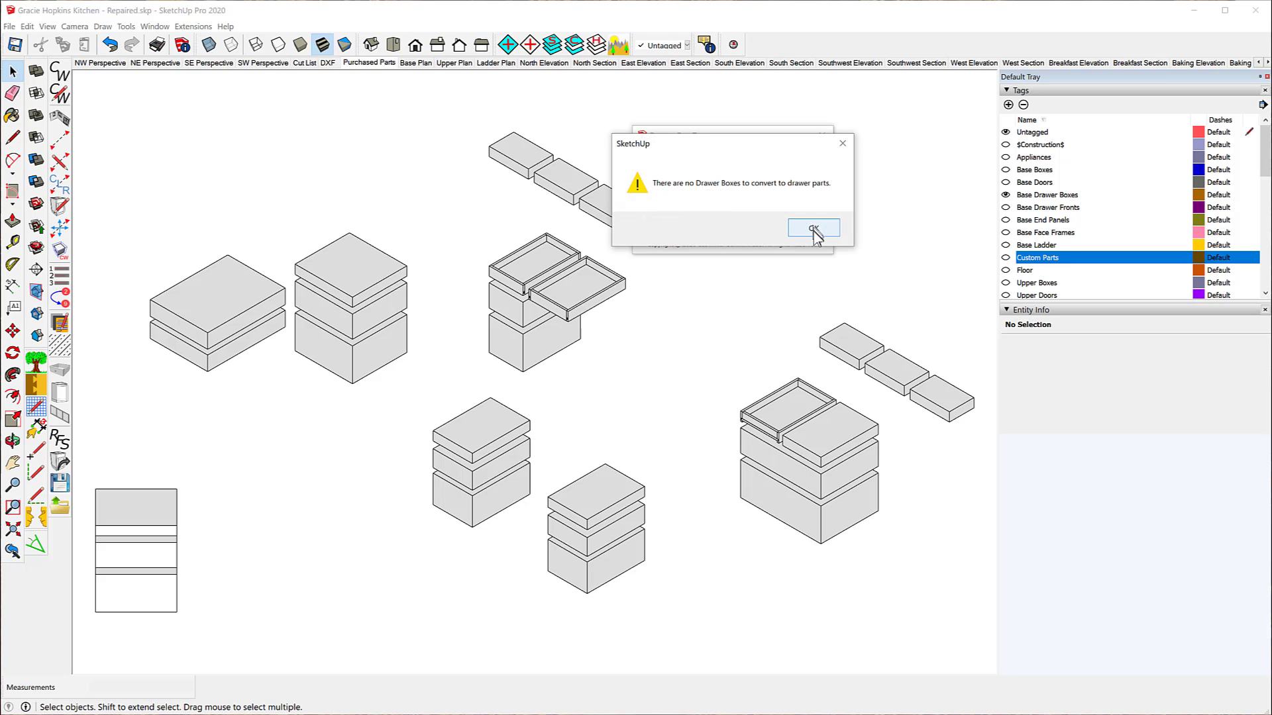
click(814, 229)
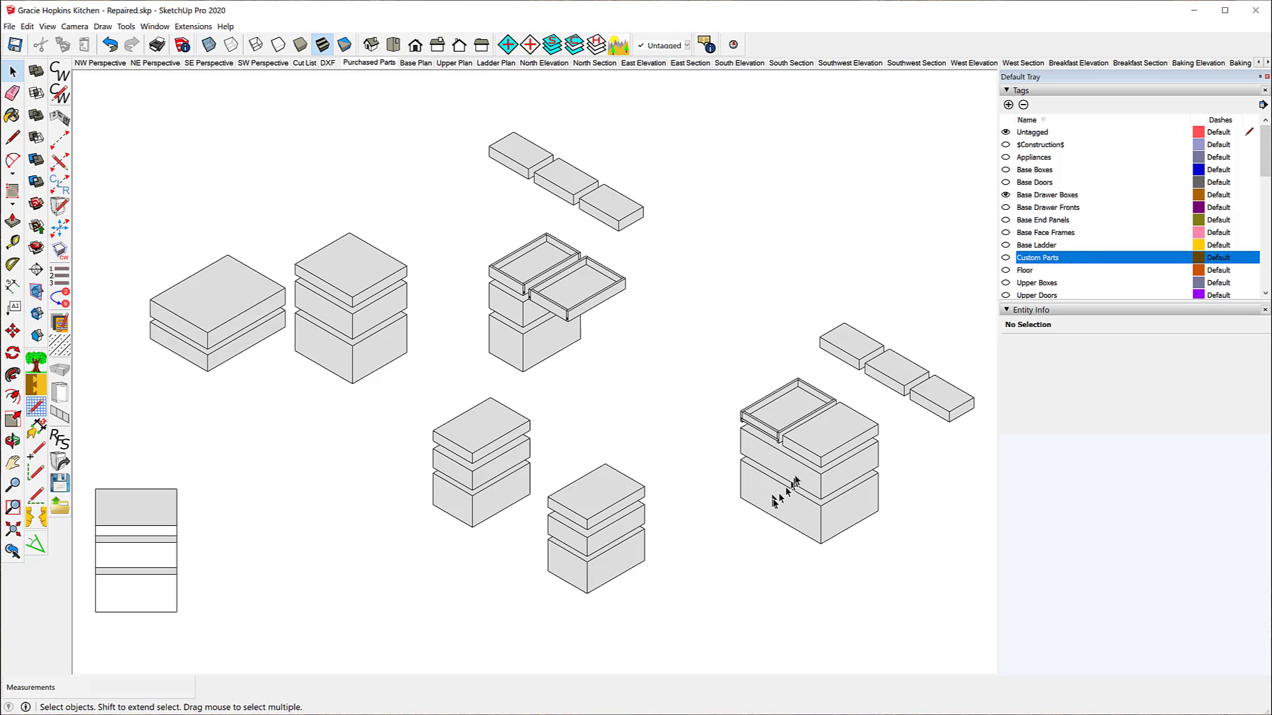
Step: Replace the Right Drawer Box beside the Butt & Sides Dado box by Selection with Rabbet parts using Create Drawer Box Parts
click(830, 441)
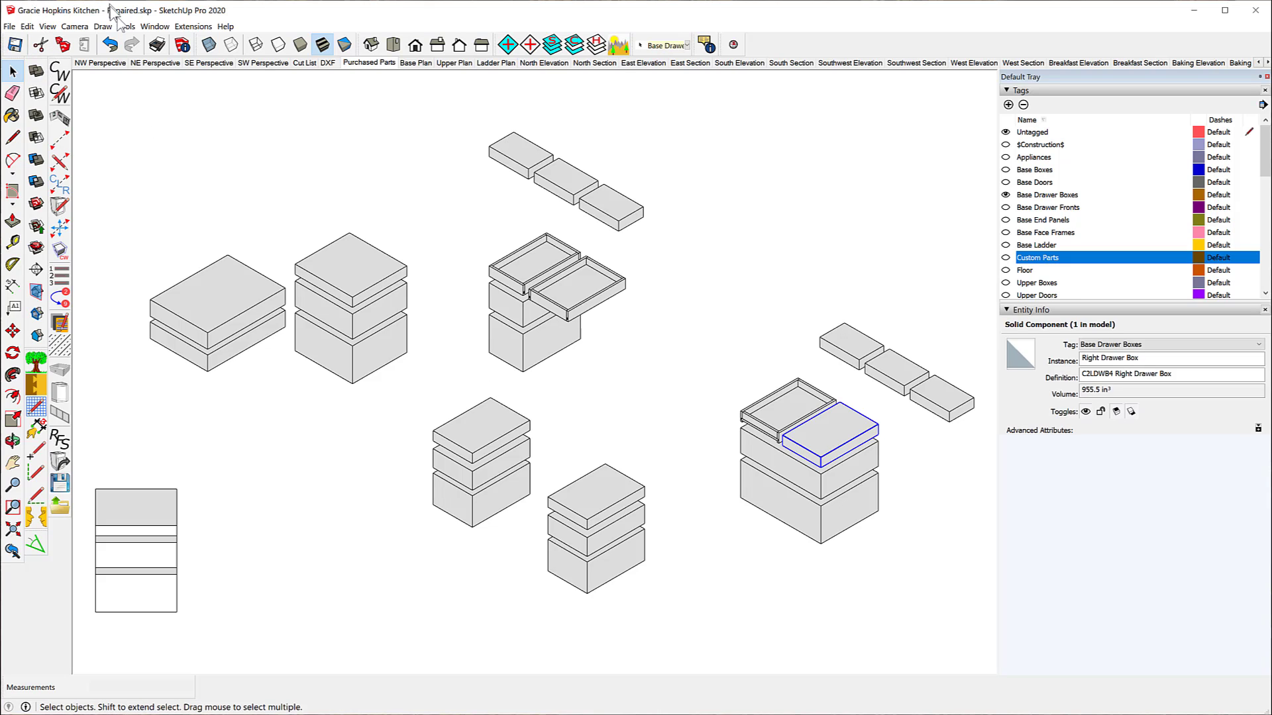
click(103, 27)
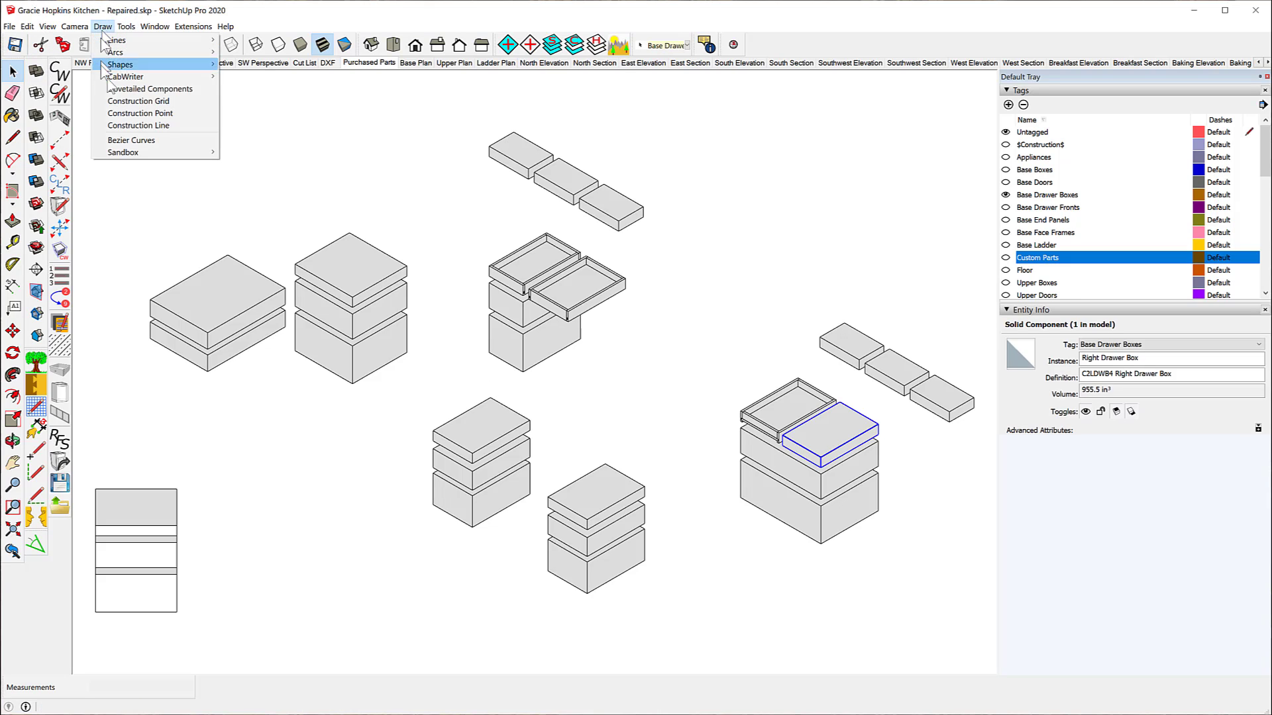
mouse_move(129, 77)
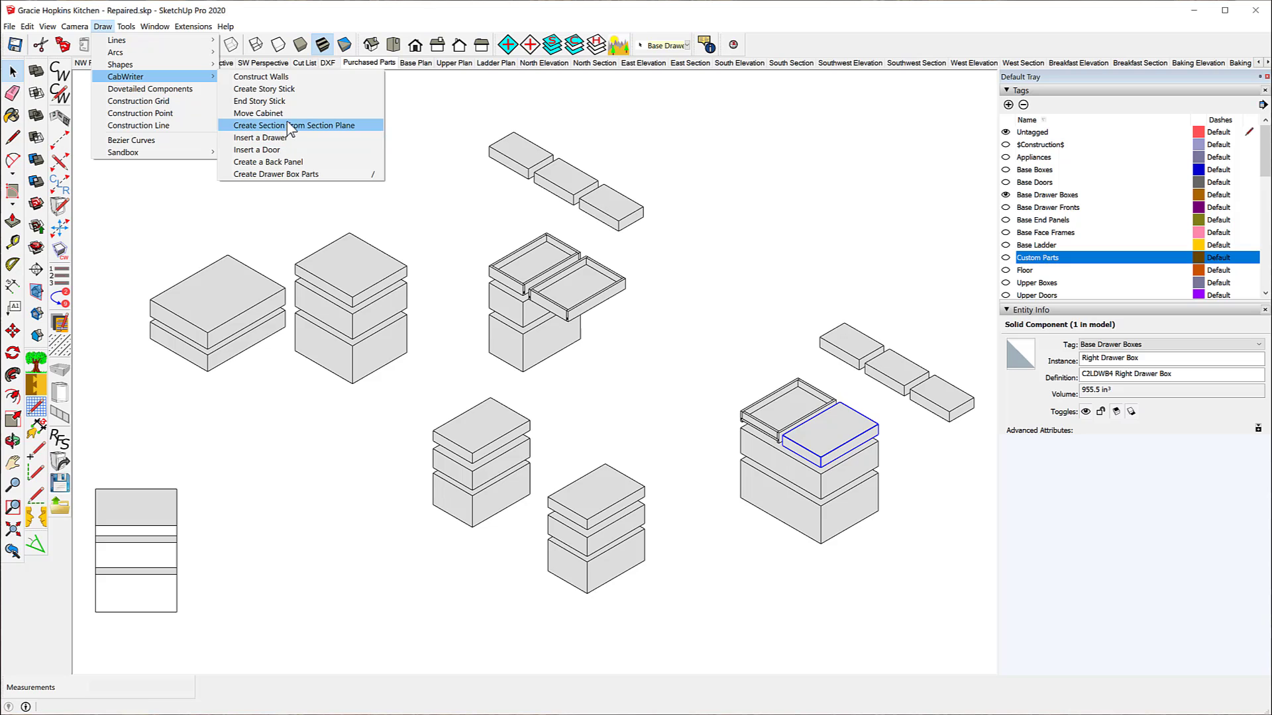
click(319, 174)
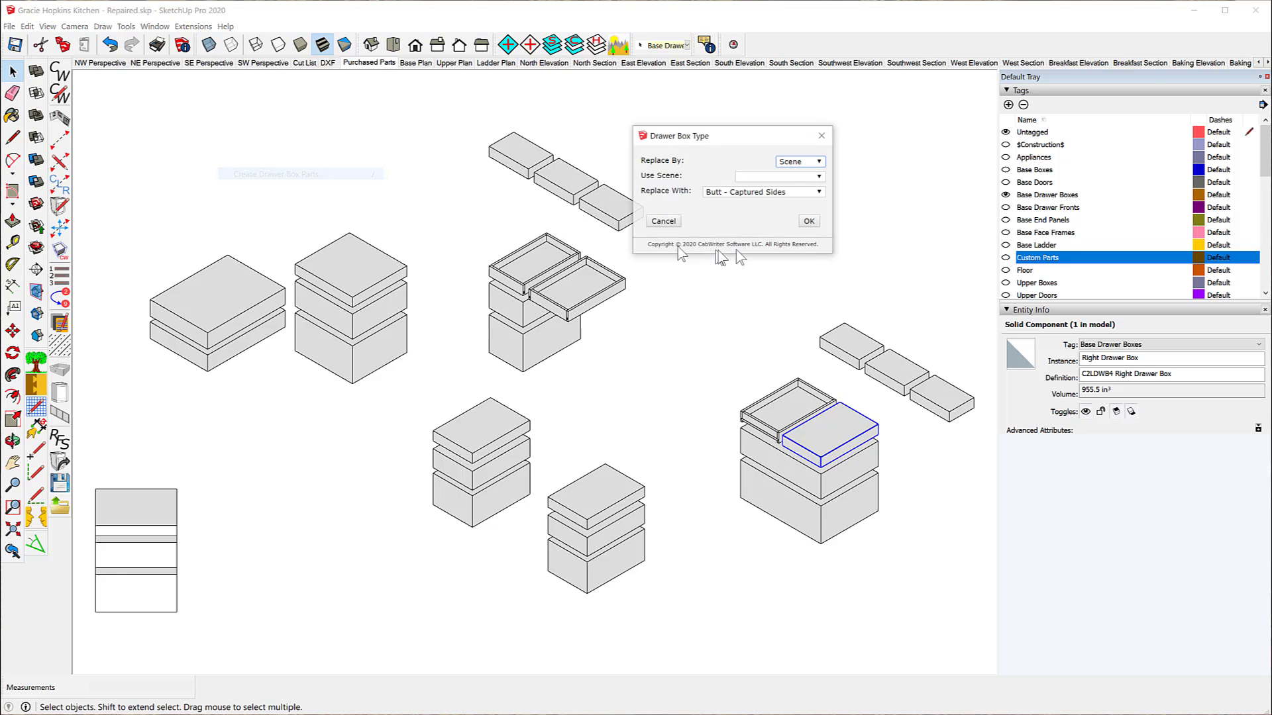
click(819, 163)
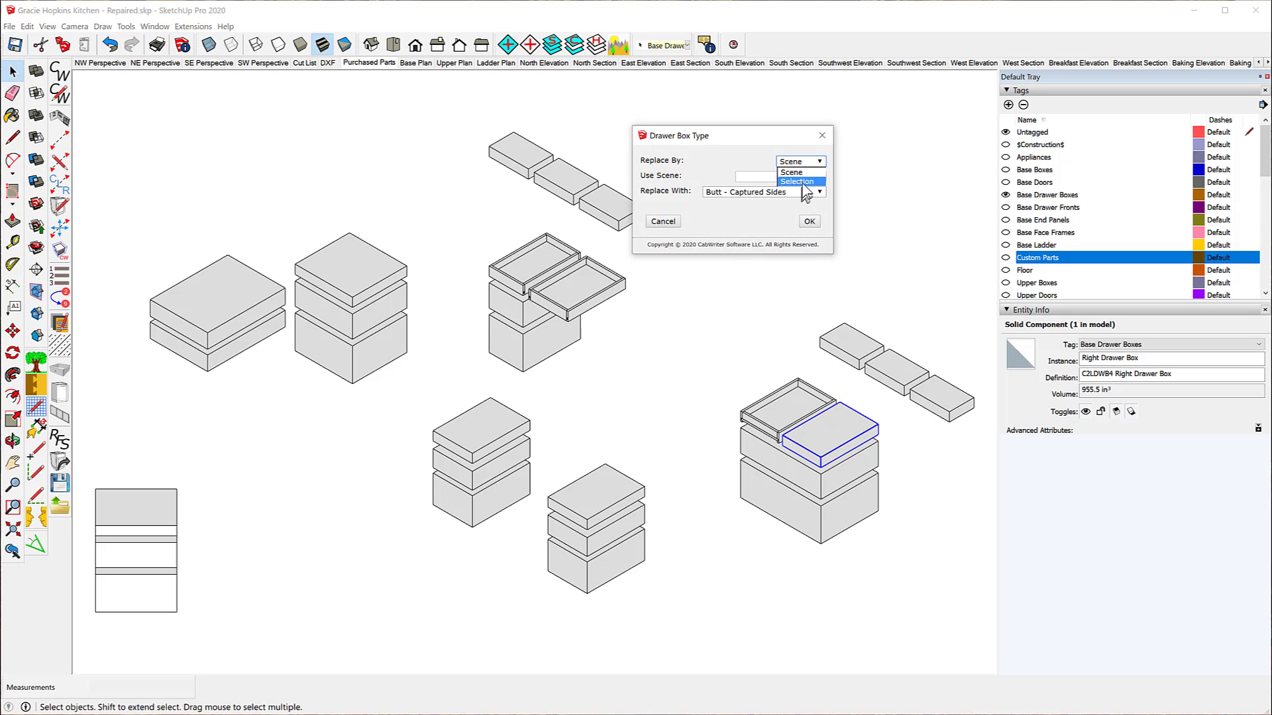
click(805, 182)
click(822, 192)
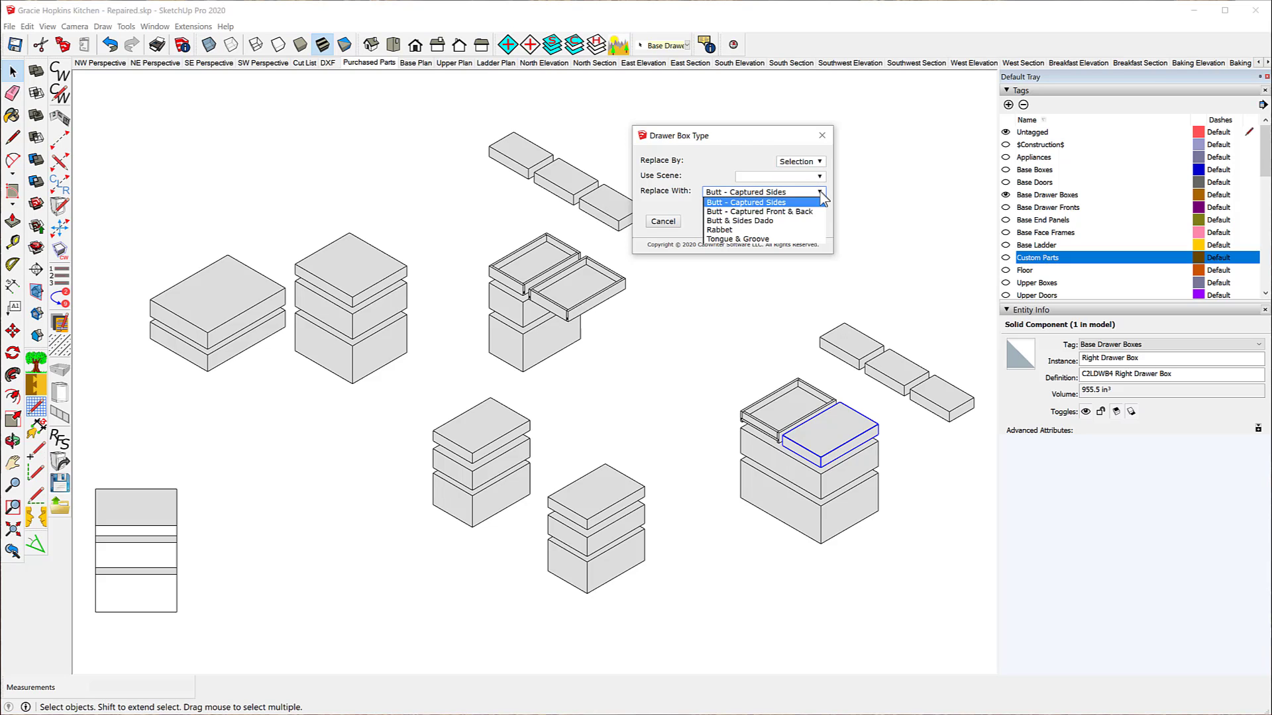
click(727, 232)
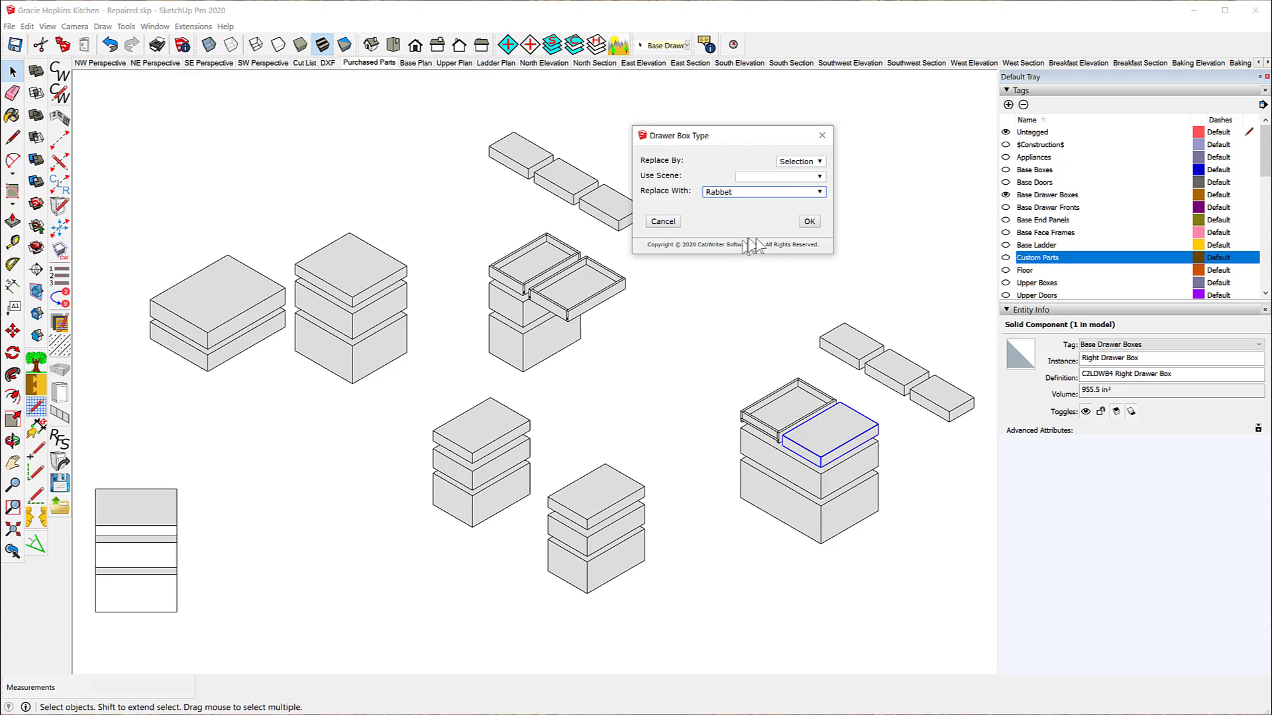
click(809, 222)
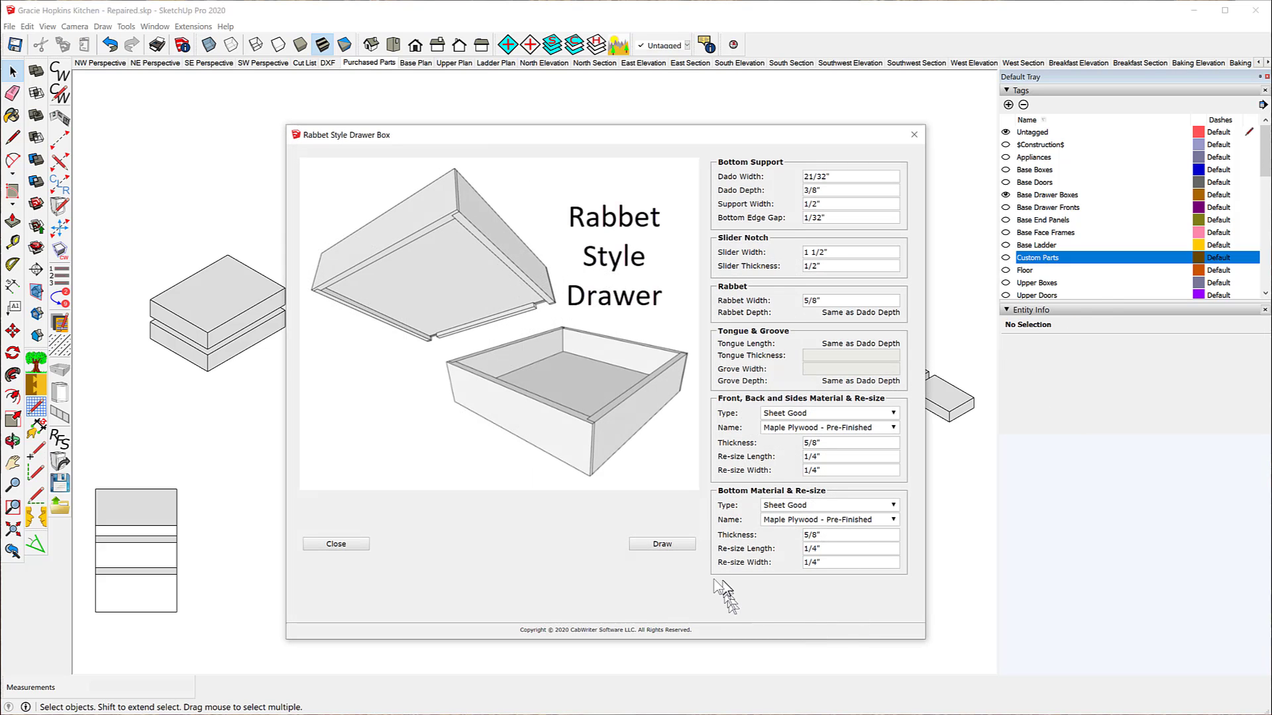
click(659, 546)
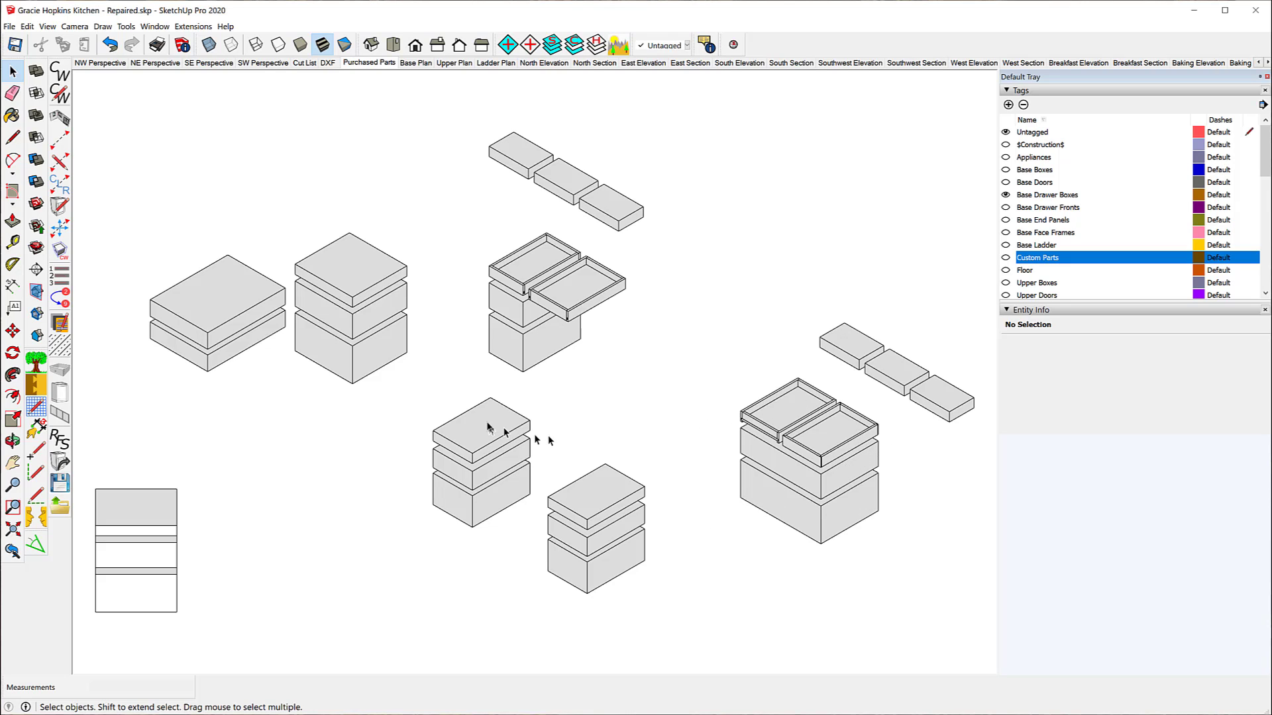
Step: Replace the top Drawer Box of the nearby single-drawer stack by Selection with Tongue & Groove parts using Create Drawer Box Parts
click(467, 435)
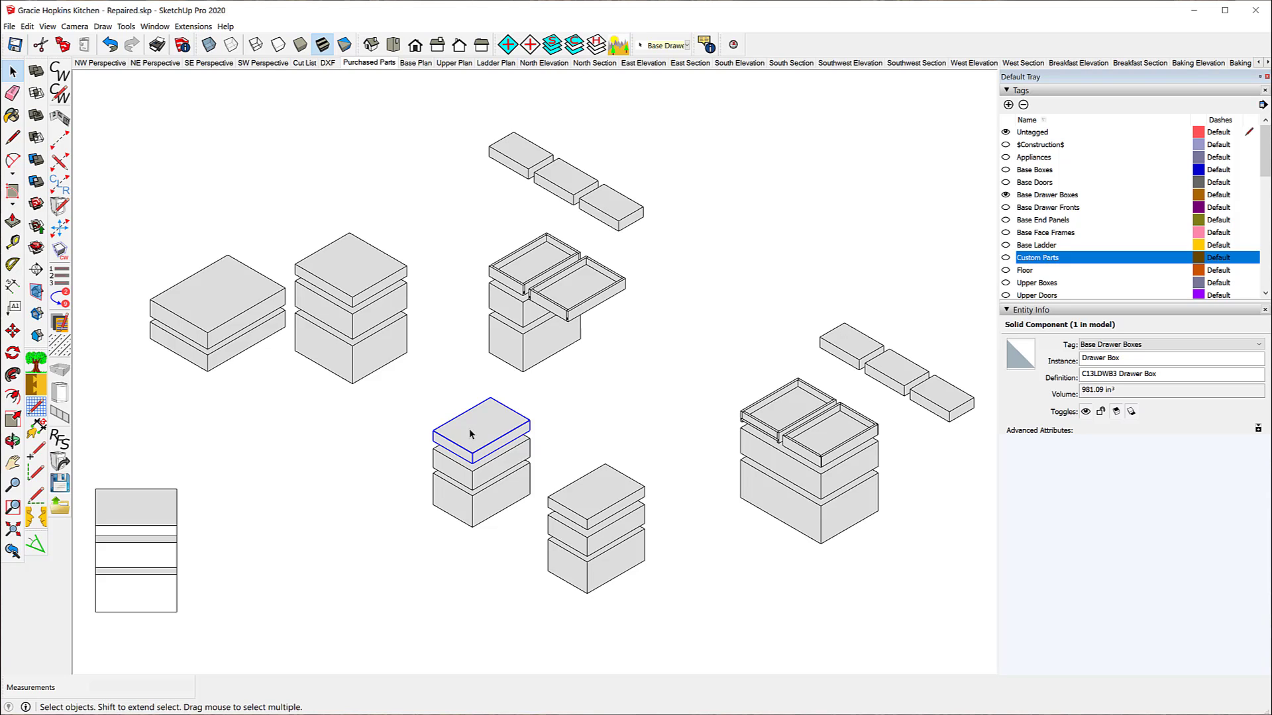
click(104, 26)
mouse_move(119, 77)
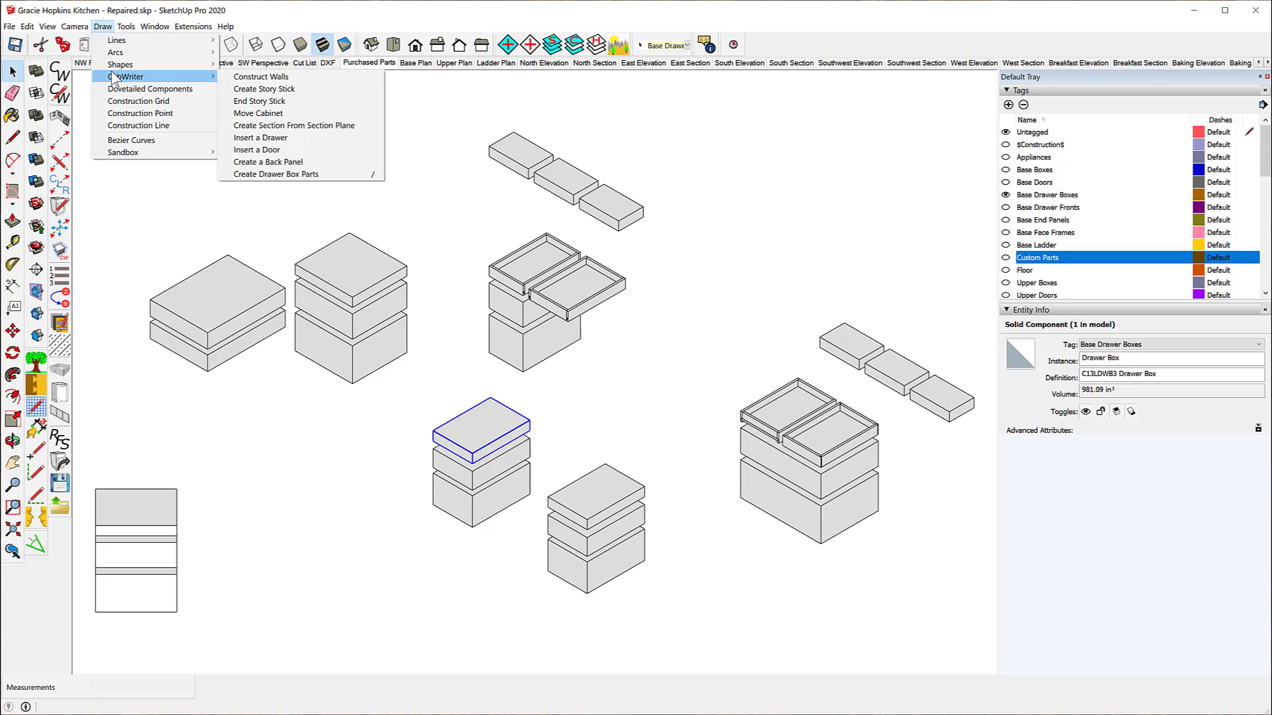
click(328, 174)
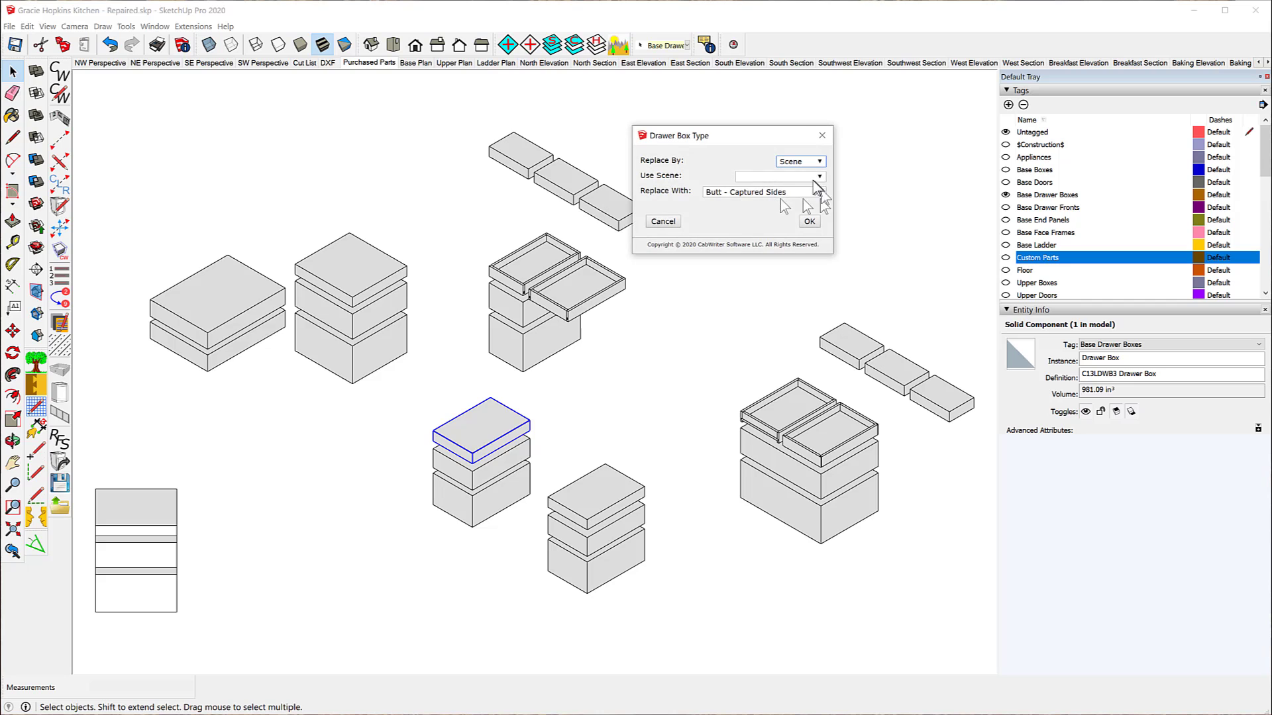
click(820, 164)
click(811, 183)
click(819, 192)
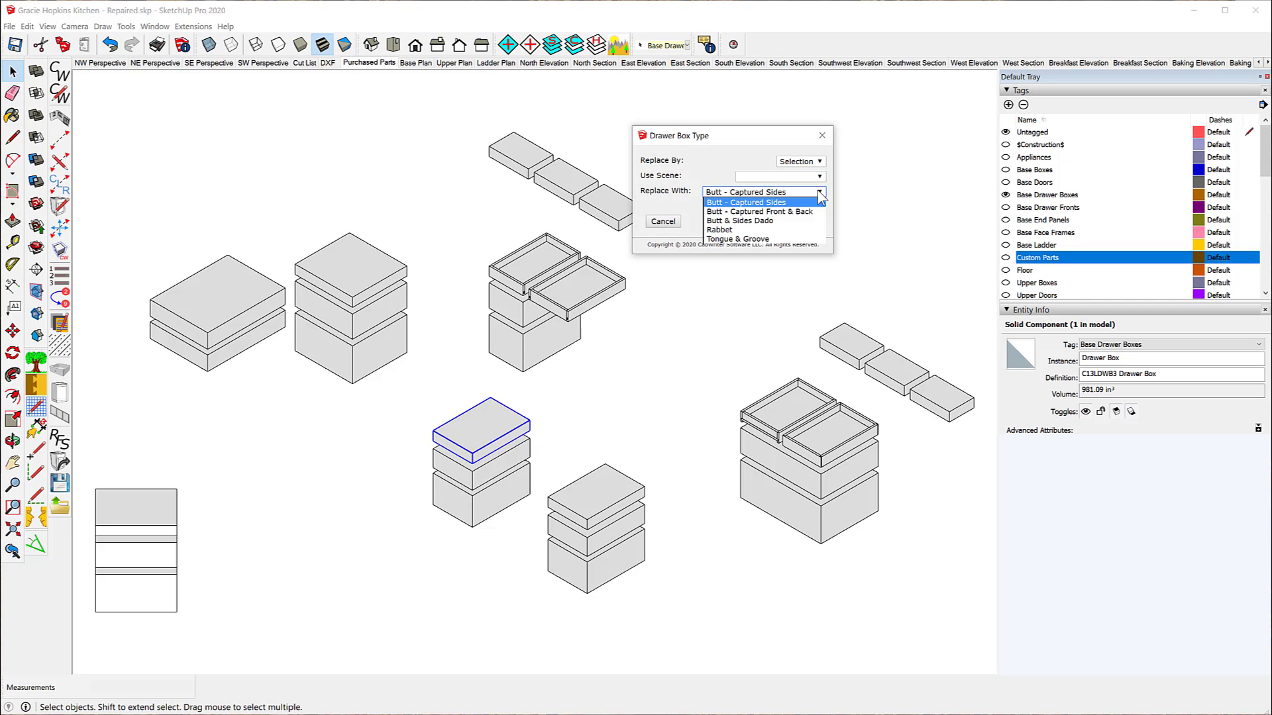
click(767, 241)
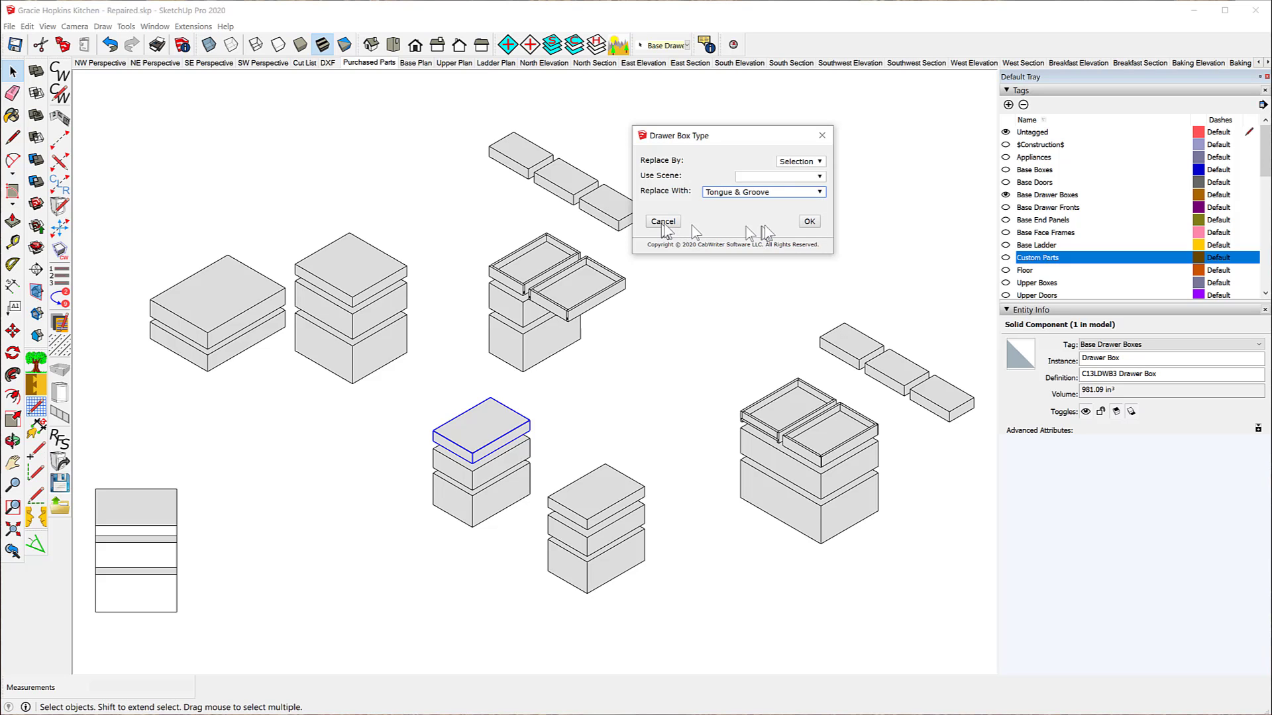
click(809, 222)
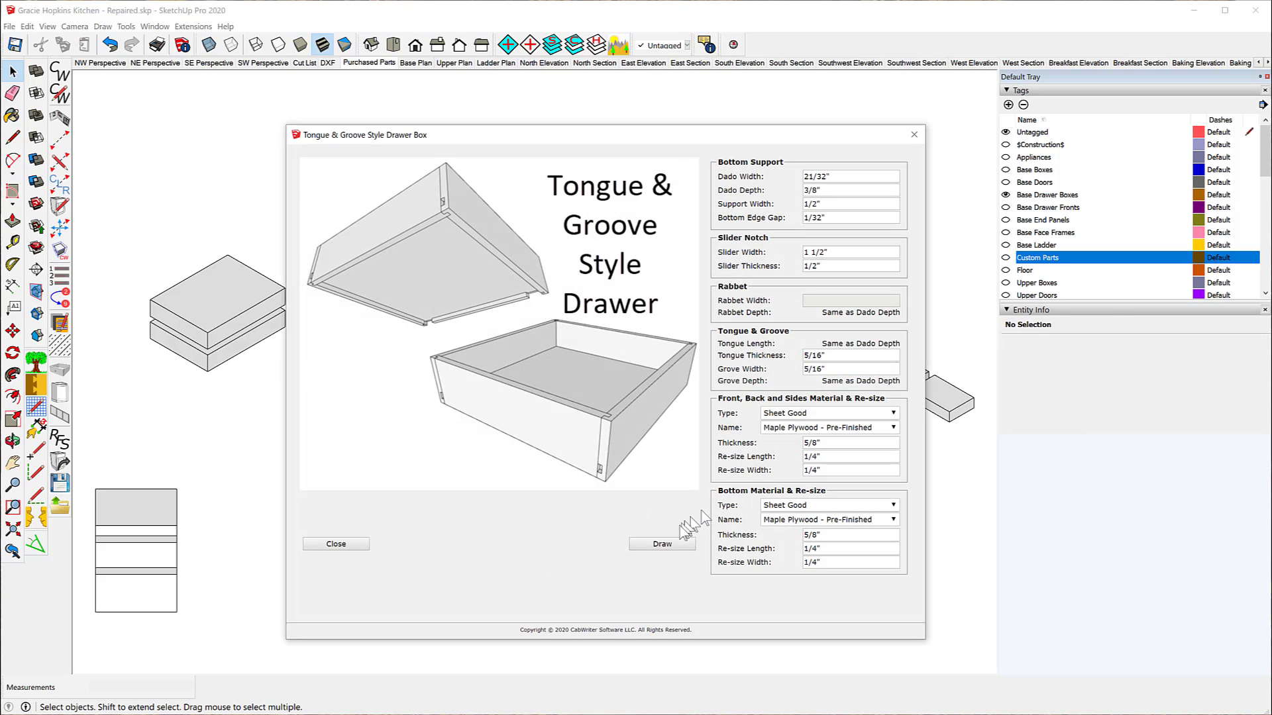
click(662, 544)
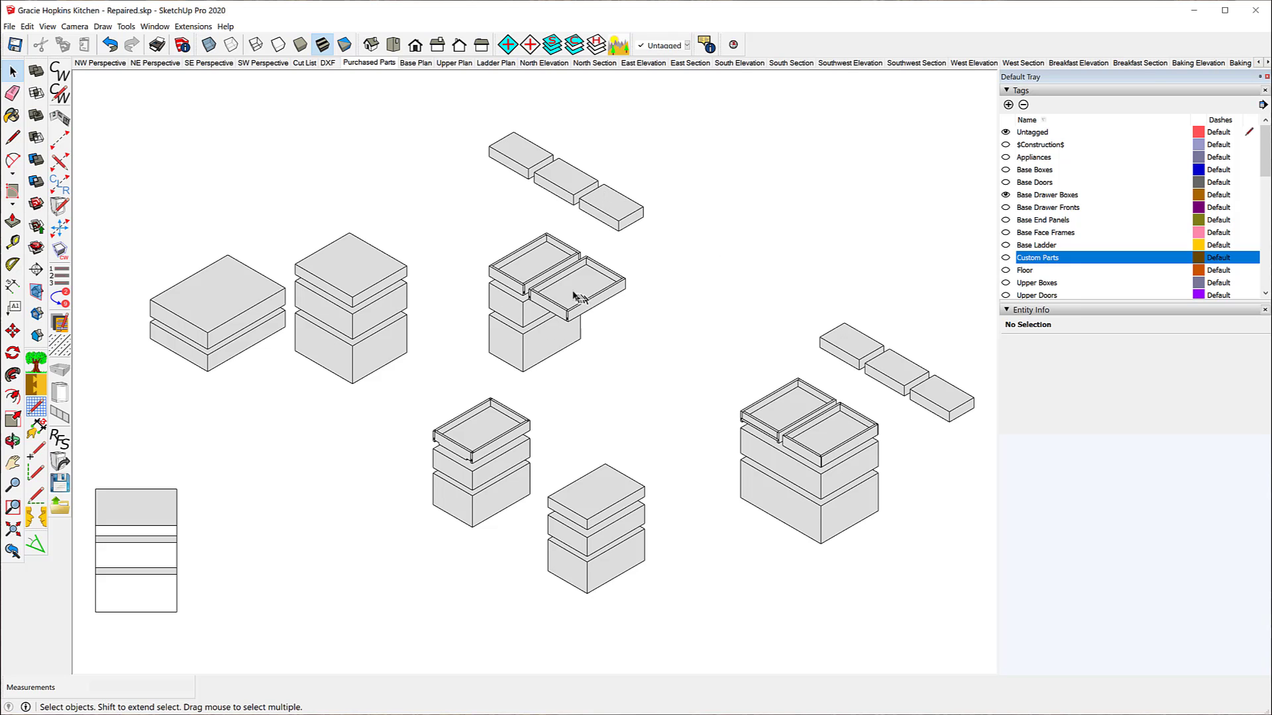
Step: Unlock the left side, front and back of the left open drawer on the rear paired-drawer stack
scroll(525, 268, up, 10)
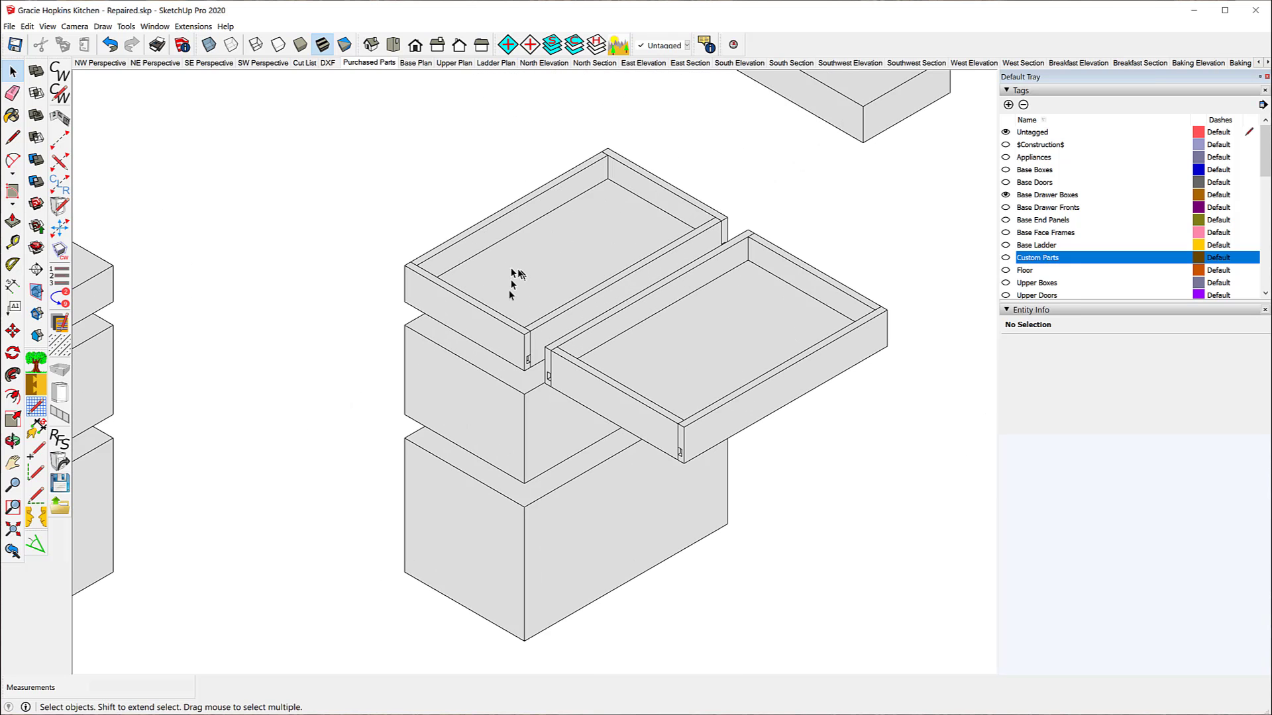
scroll(493, 304, up, 2)
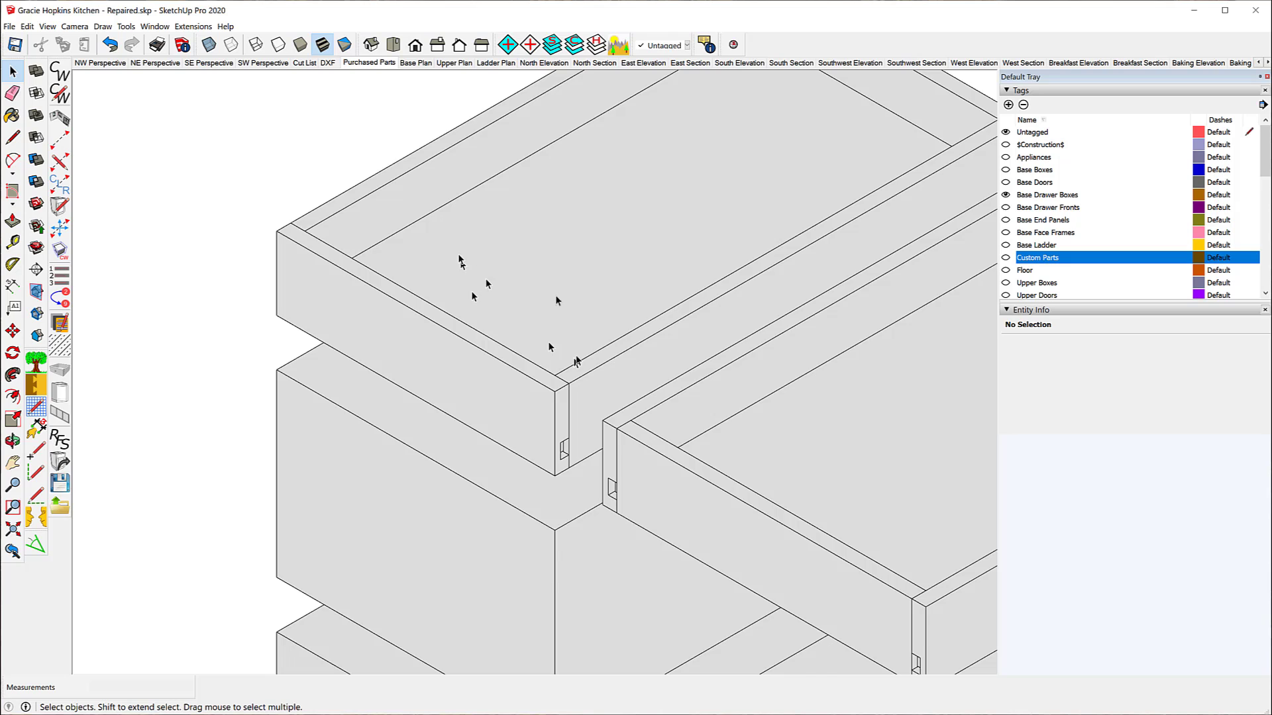
scroll(555, 296, down, 4)
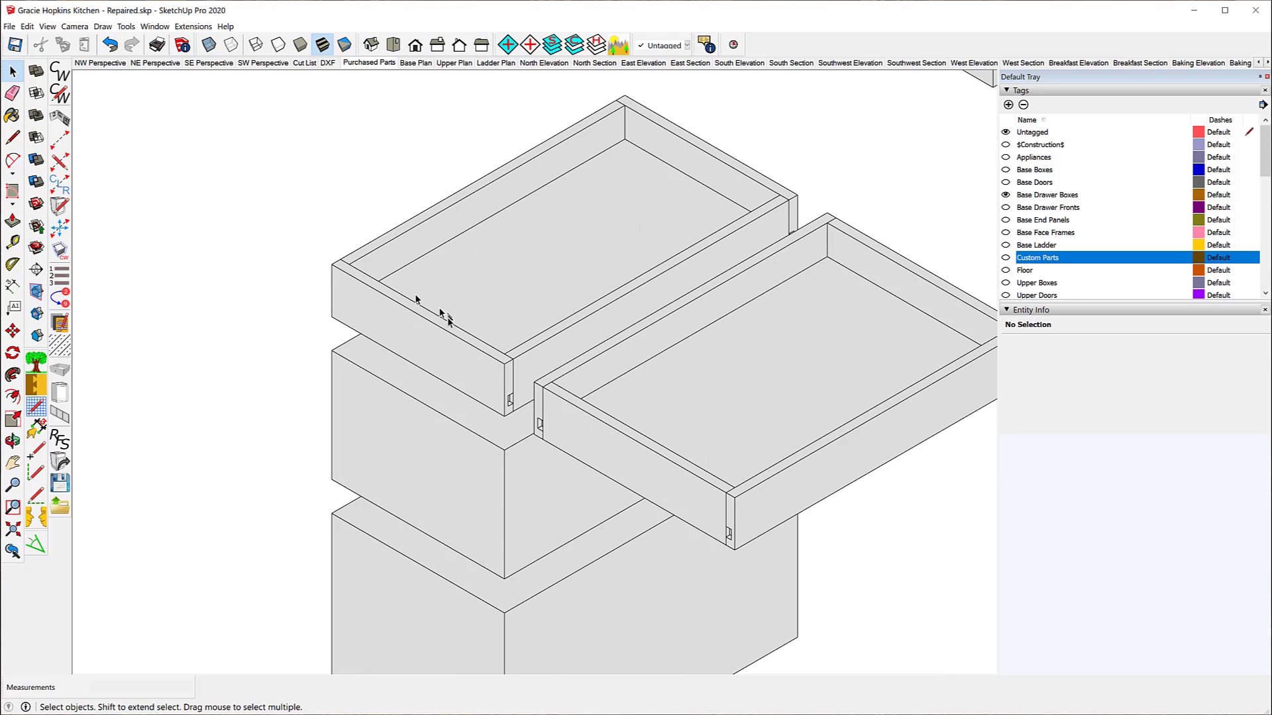
click(451, 228)
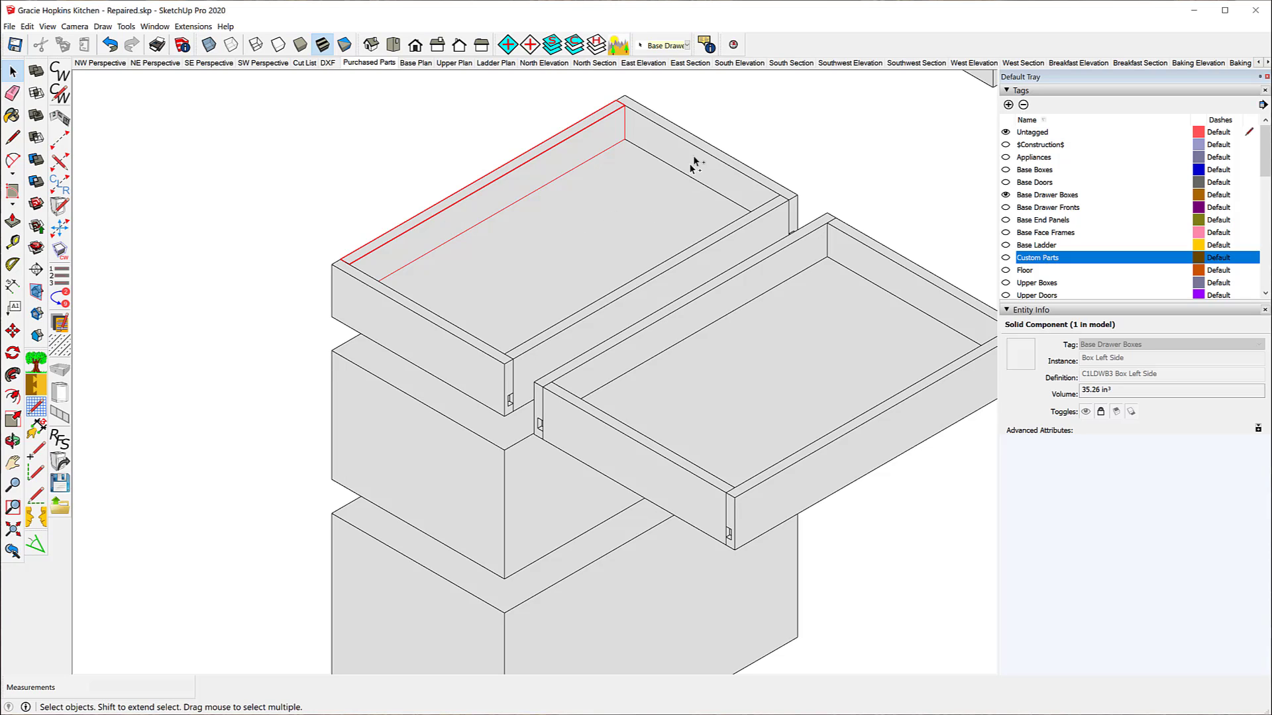
shift+click(471, 324)
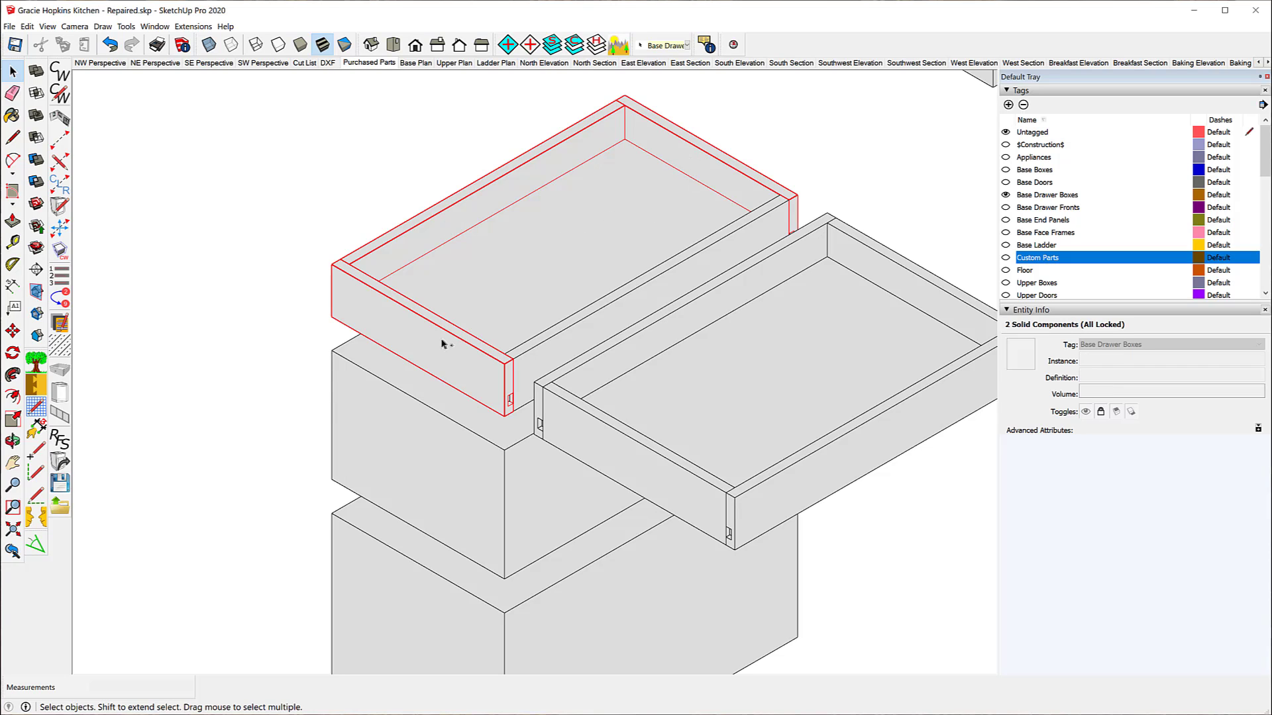
right_click(440, 343)
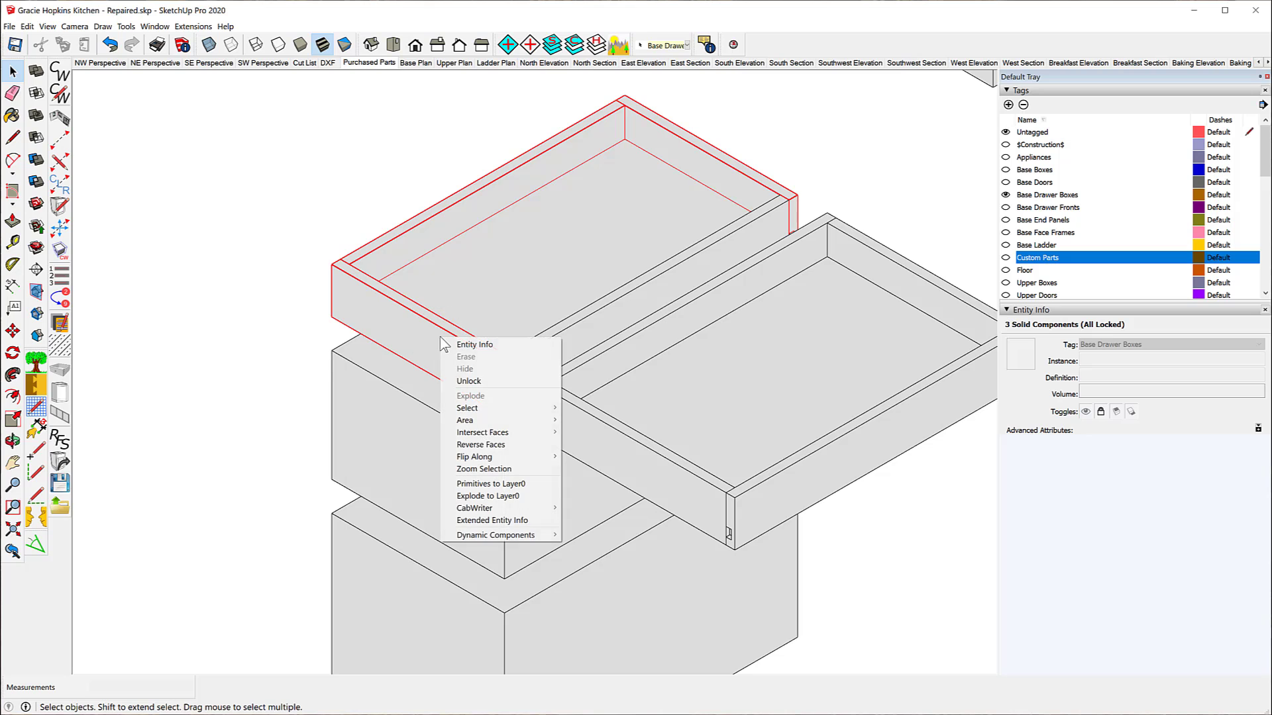
click(493, 381)
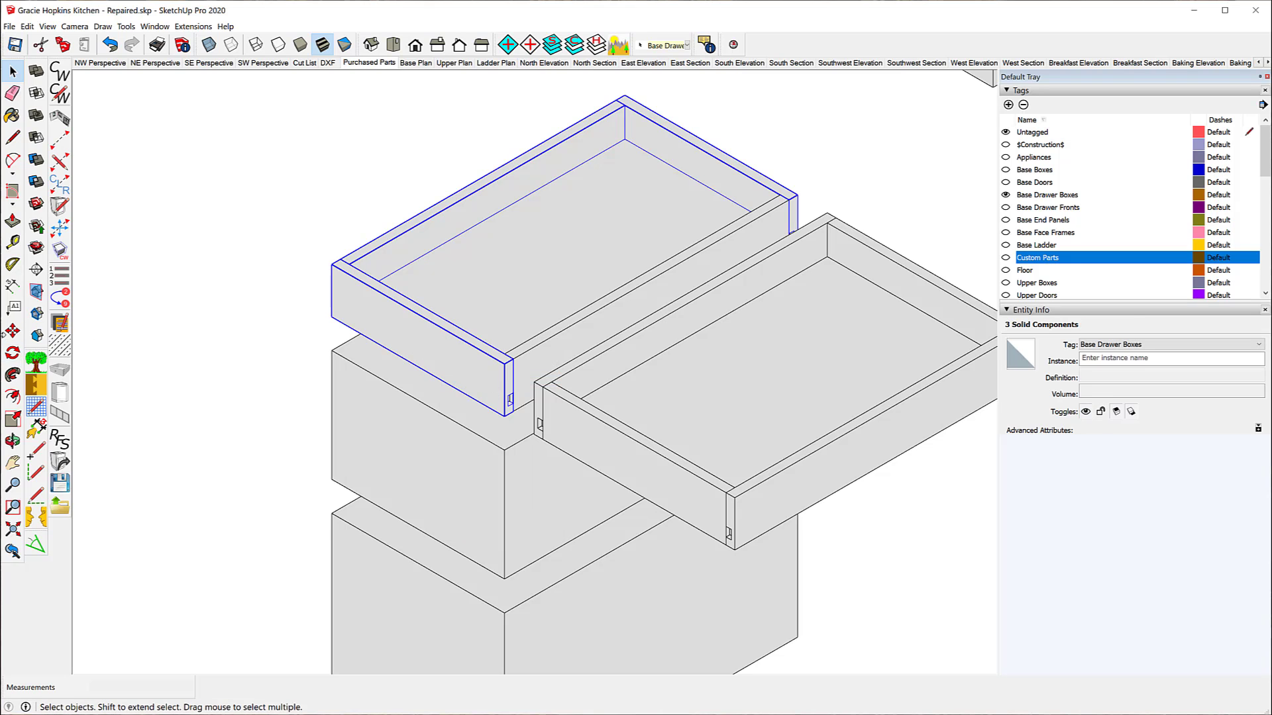
Step: Move the three unlocked drawer parts about 8" along the red axis away from the bottom panel and examine their dadoes and notches
click(12, 331)
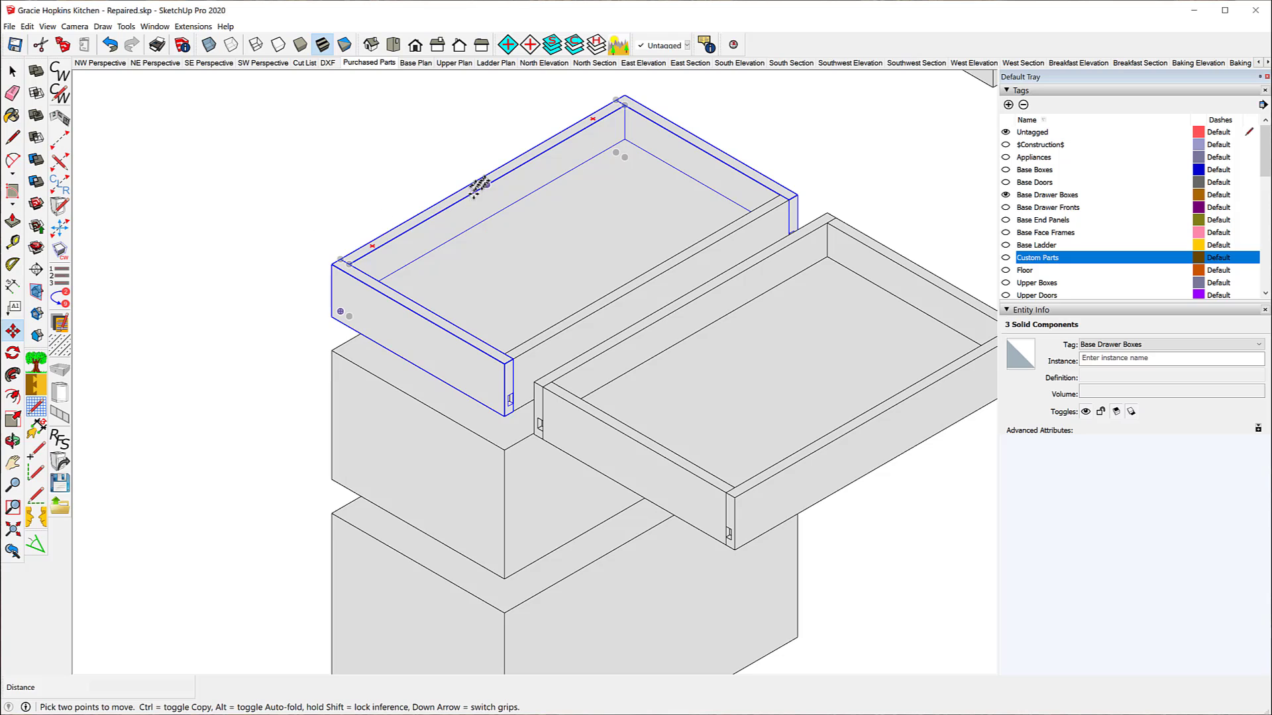
click(484, 181)
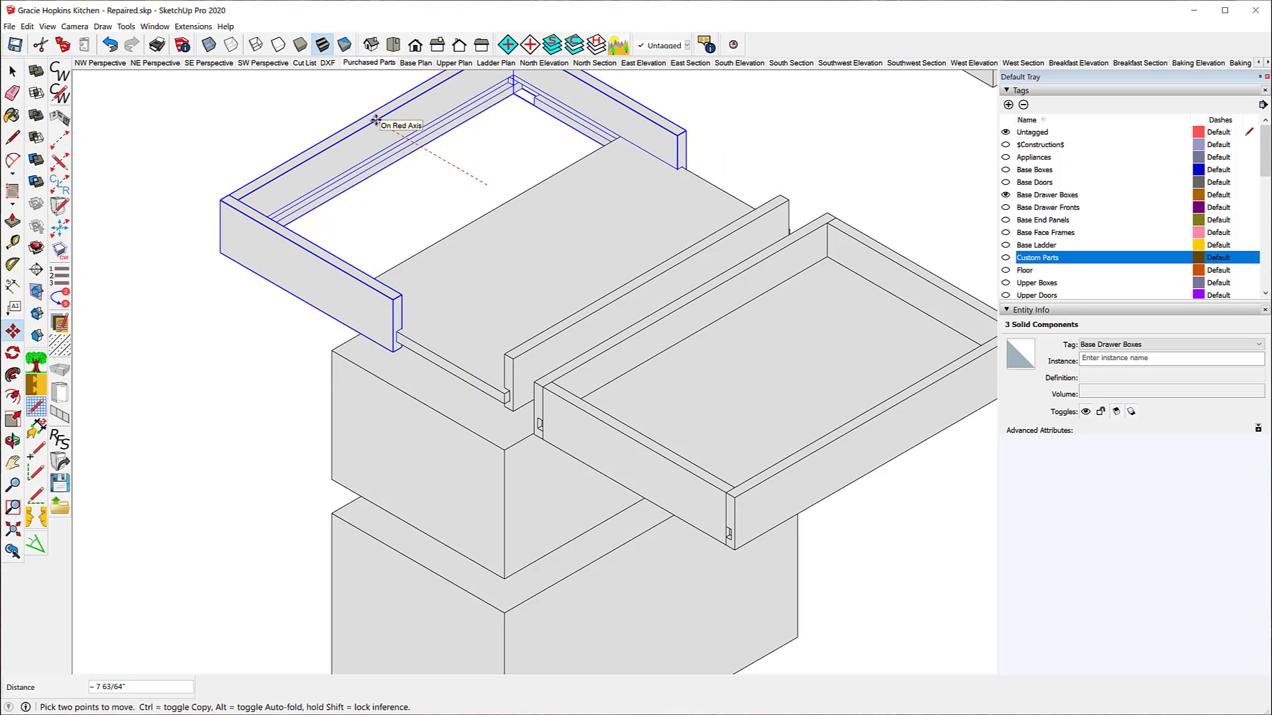
click(376, 121)
scroll(513, 219, up, 3)
scroll(516, 342, down, 3)
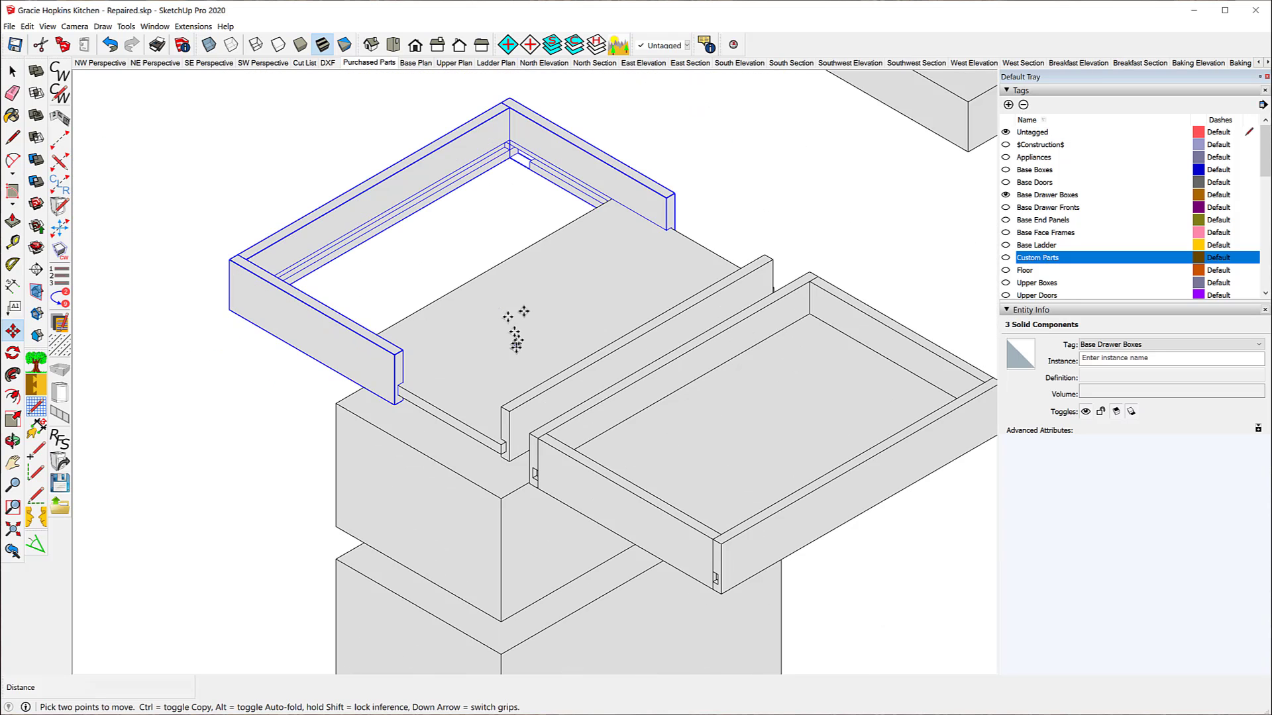
scroll(505, 103, up, 5)
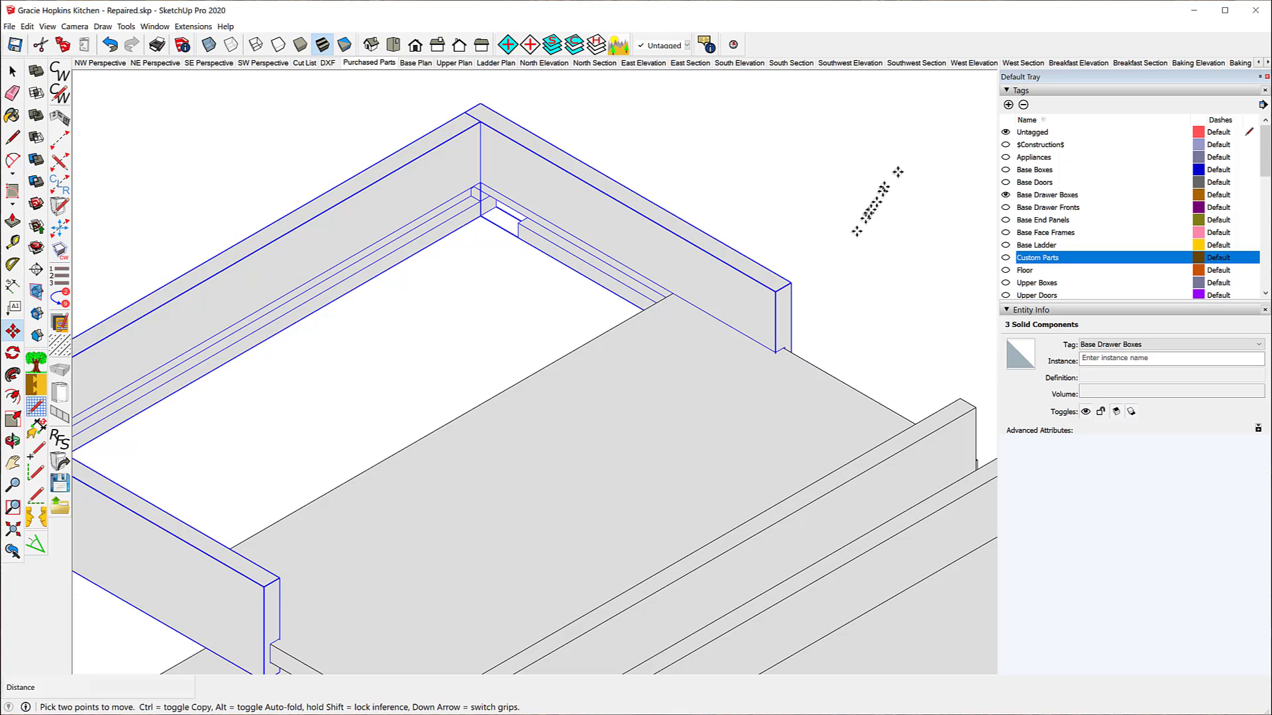
middle_drag(902, 170, 340, 139)
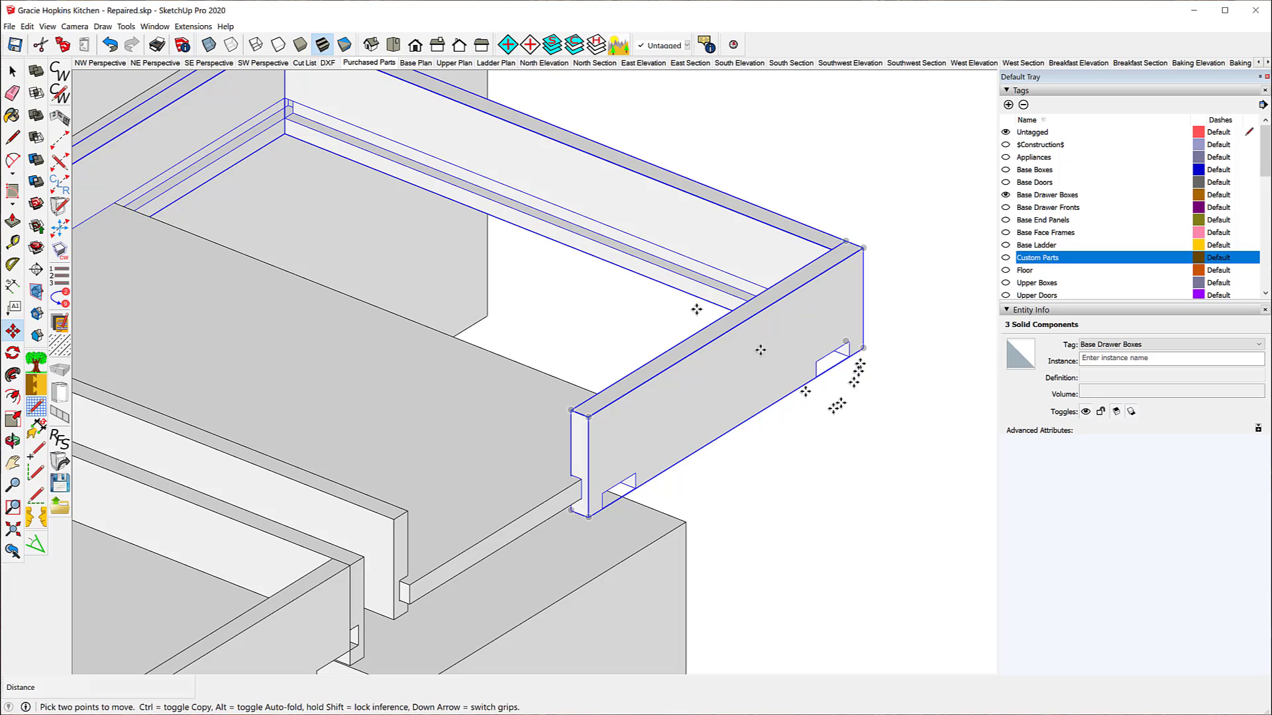
middle_drag(762, 347, 665, 202)
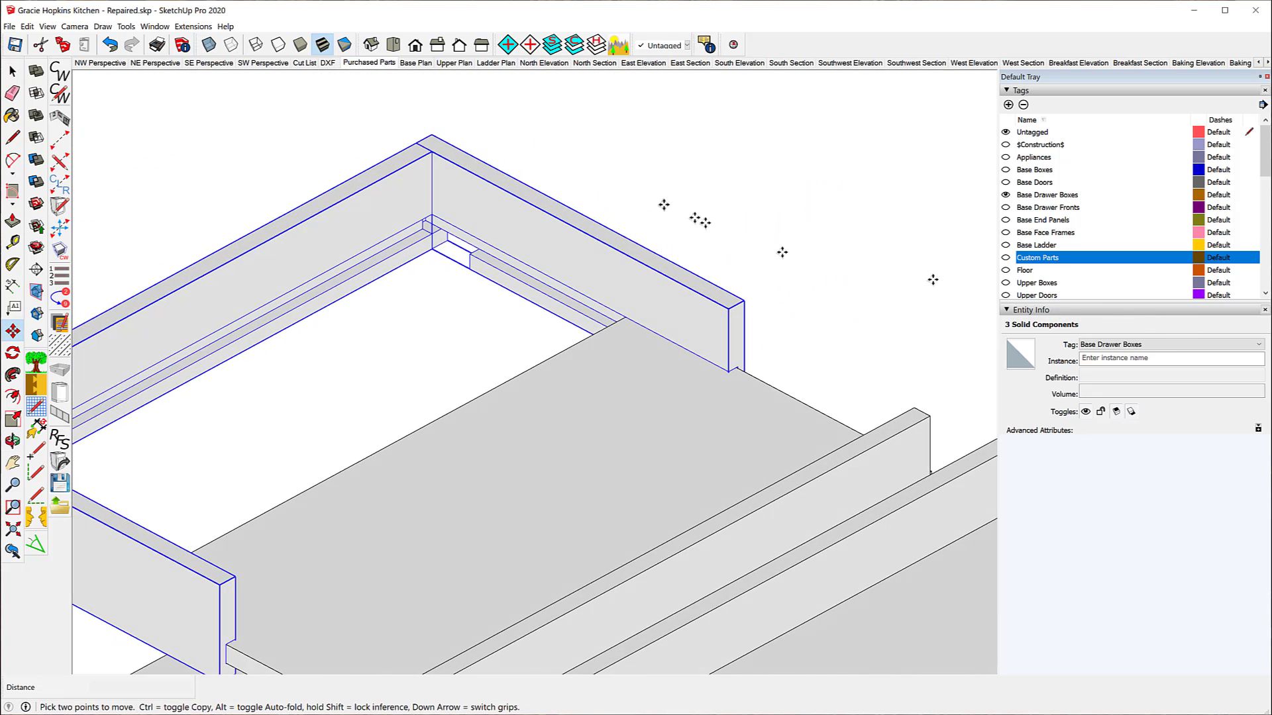
scroll(664, 190, down, 1)
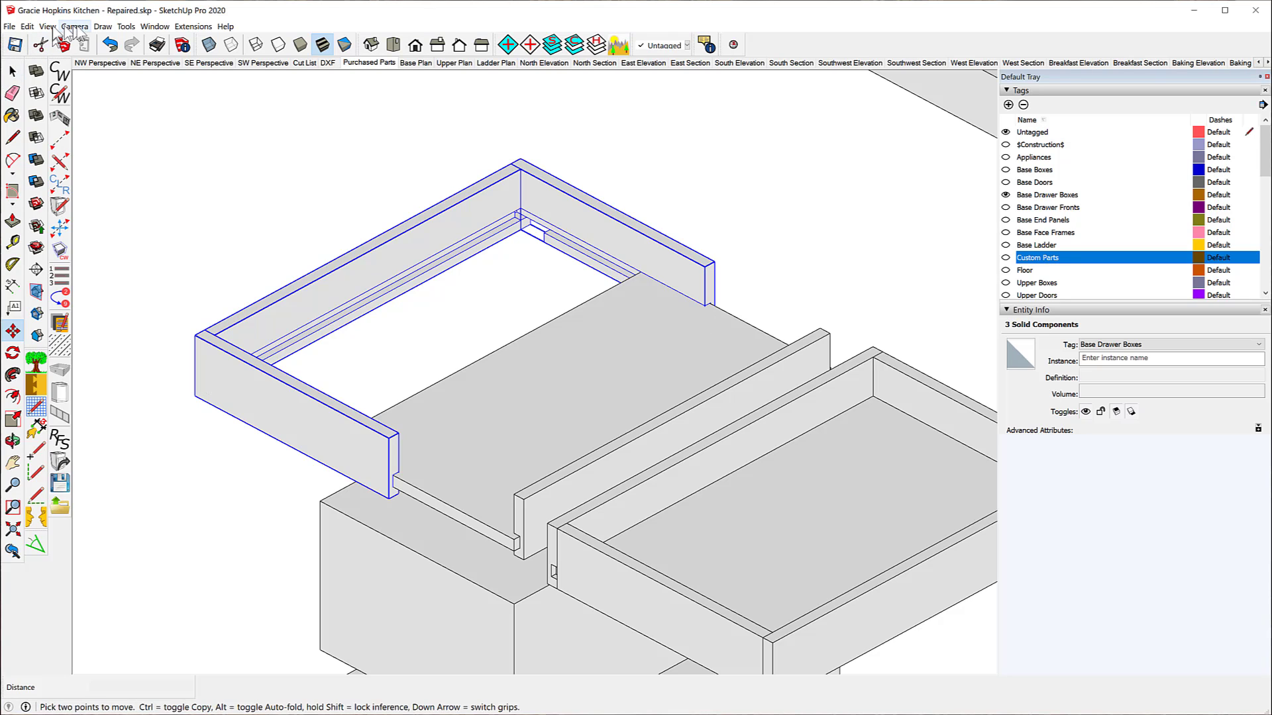
Step: Undo the move of the three drawer parts and clear the selection
click(110, 45)
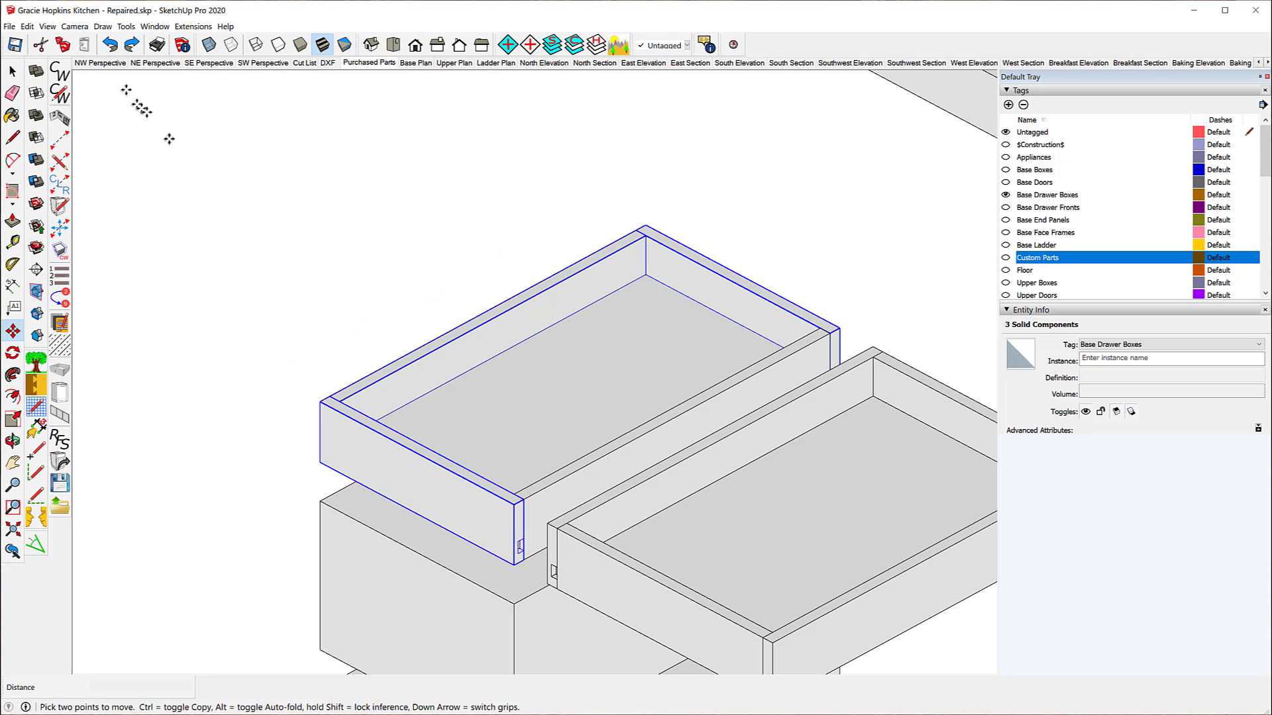
click(13, 71)
click(381, 262)
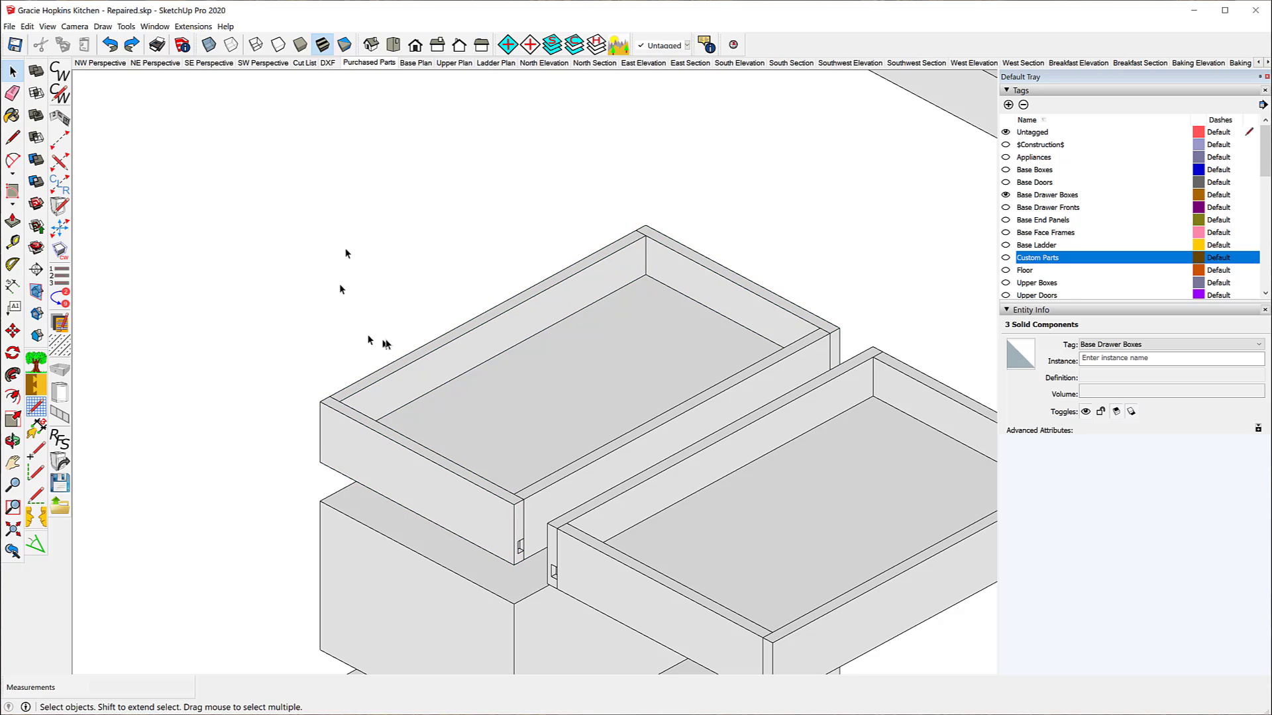
Step: Examine how the bottom panel meets the front and sides of the Butt & Sides Dado drawer box
scroll(348, 285, down, 3)
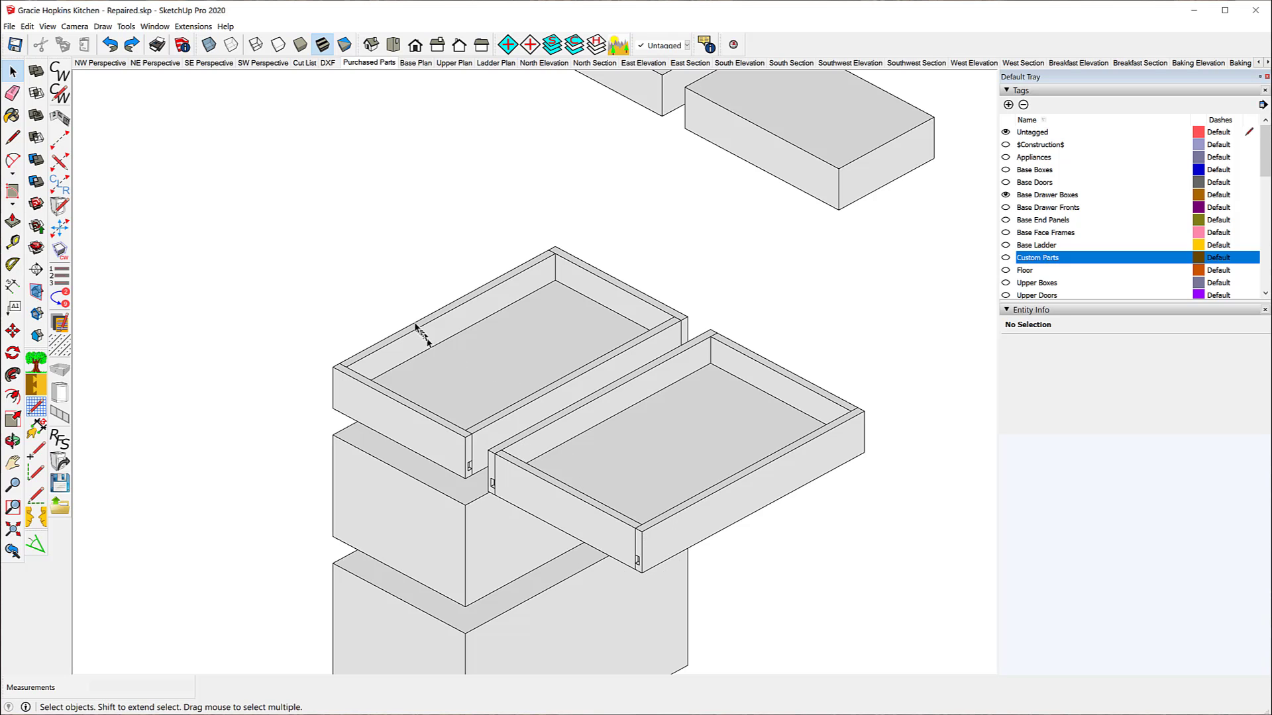
scroll(361, 301, down, 4)
scroll(346, 297, down, 2)
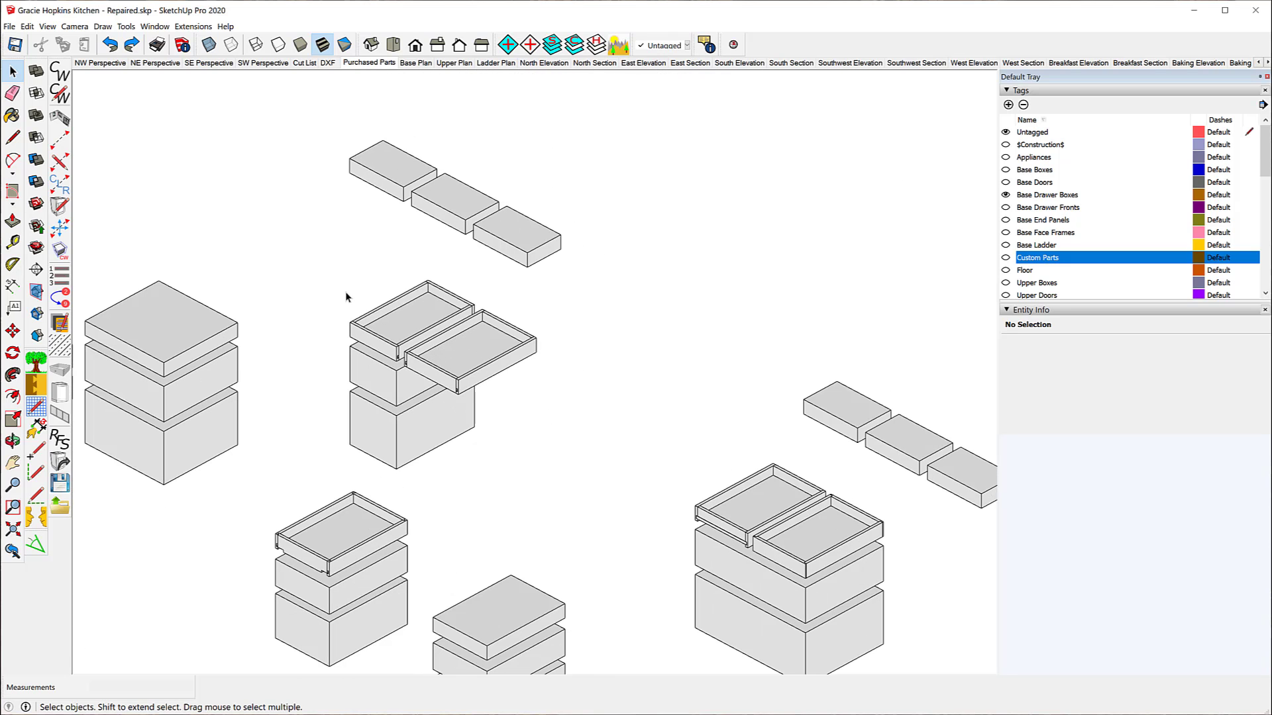
scroll(807, 555, up, 3)
scroll(807, 555, up, 4)
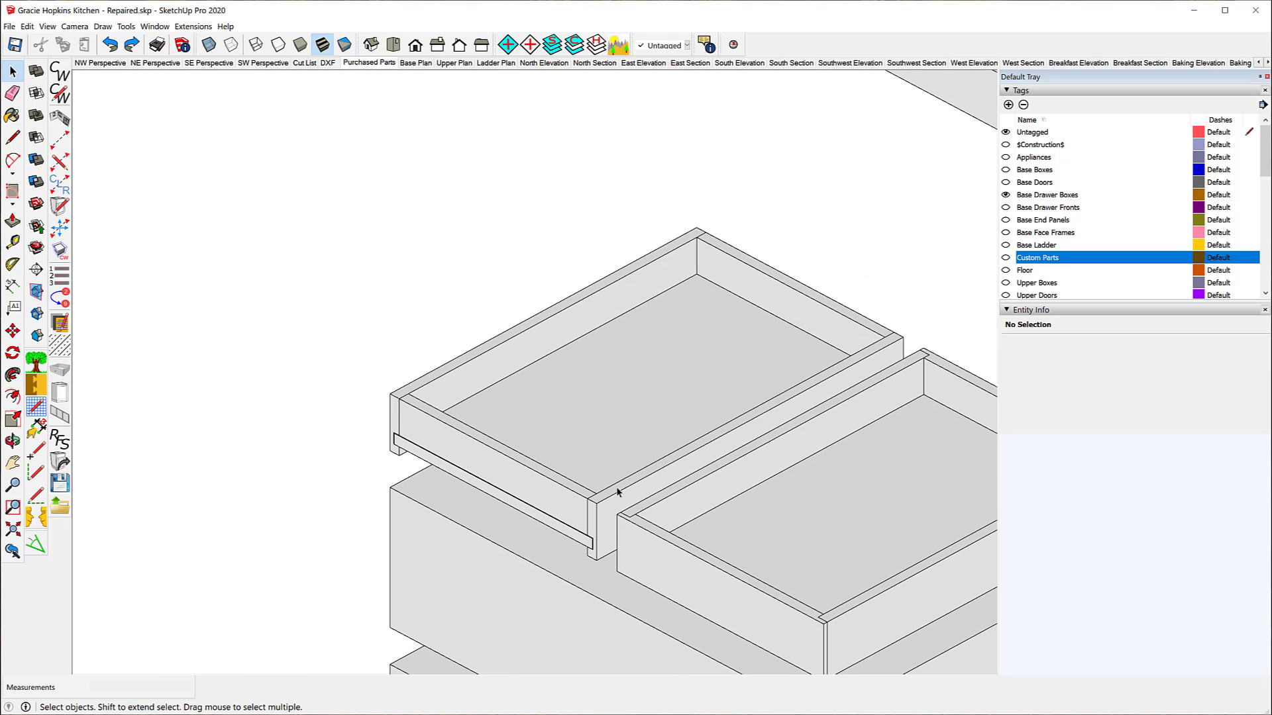
scroll(614, 493, down, 5)
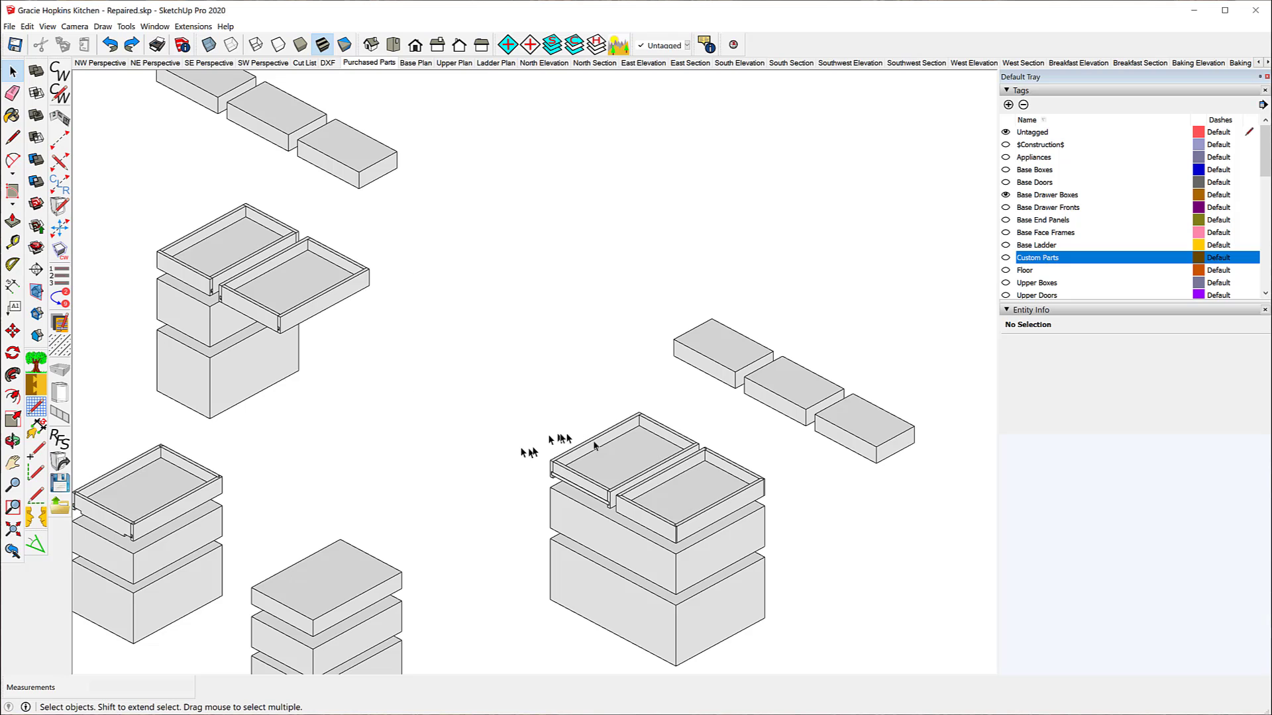
scroll(624, 451, up, 4)
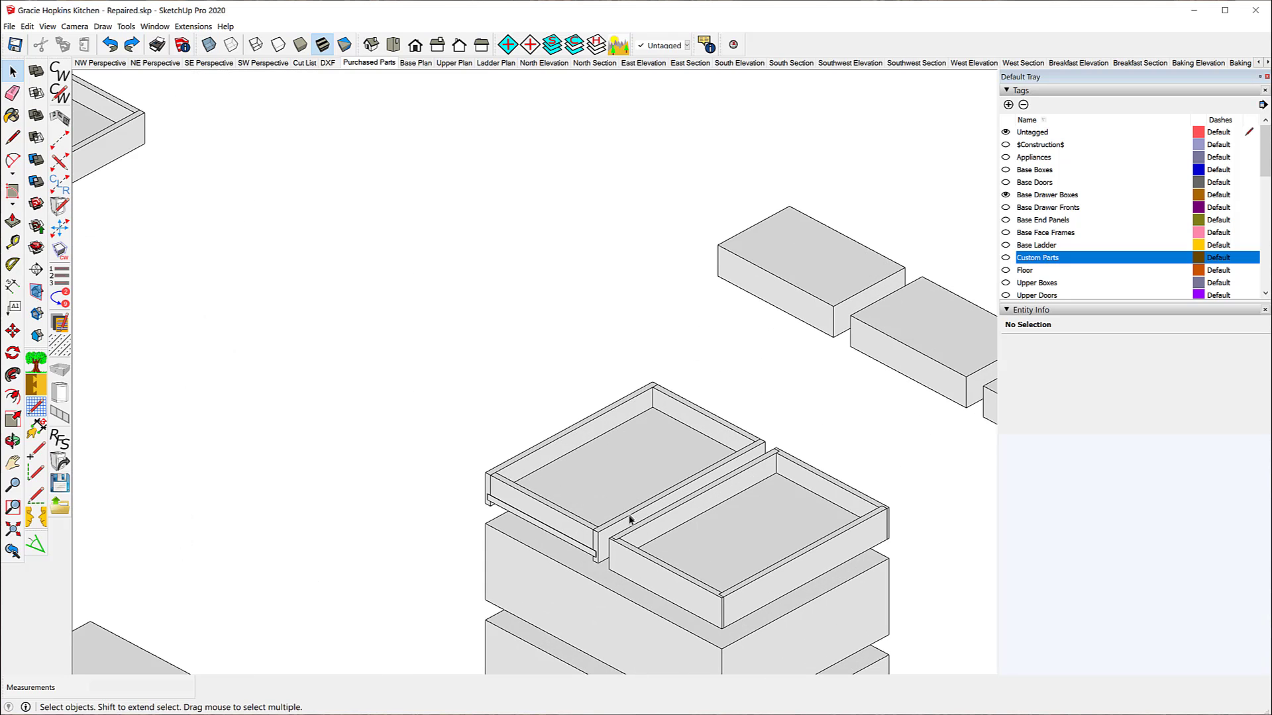
scroll(523, 556, up, 6)
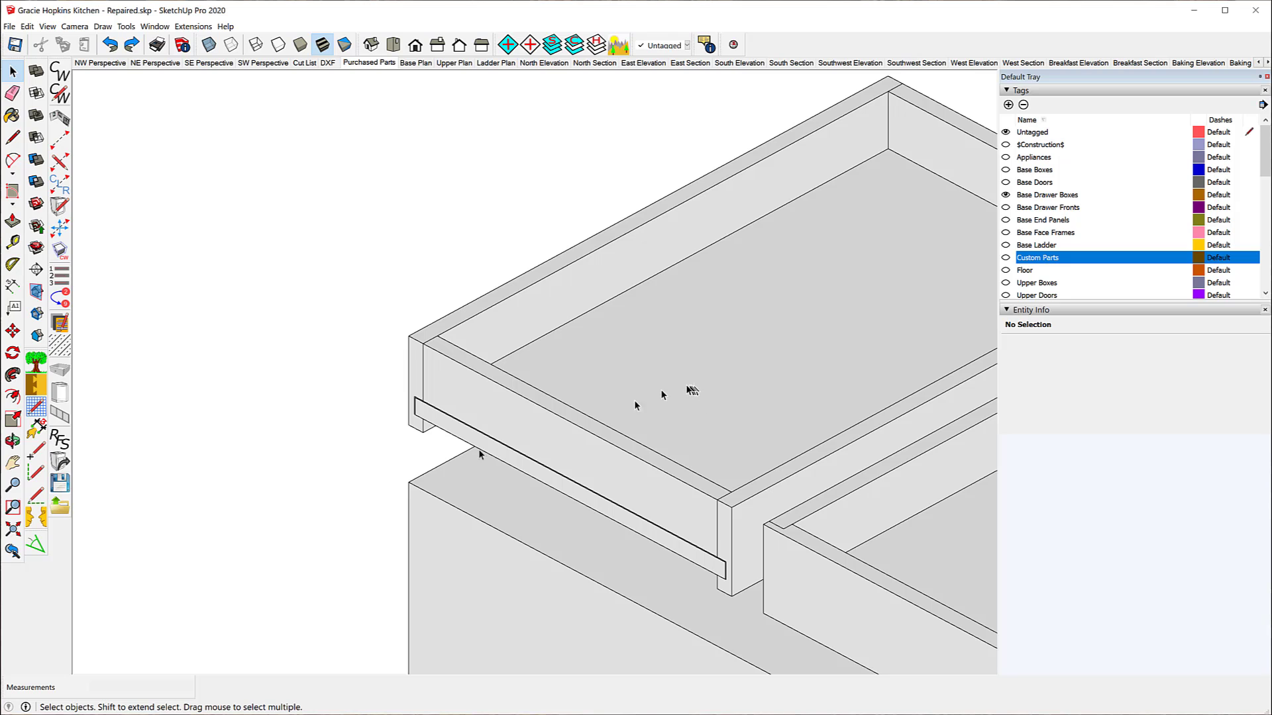
scroll(464, 447, up, 3)
scroll(457, 437, up, 5)
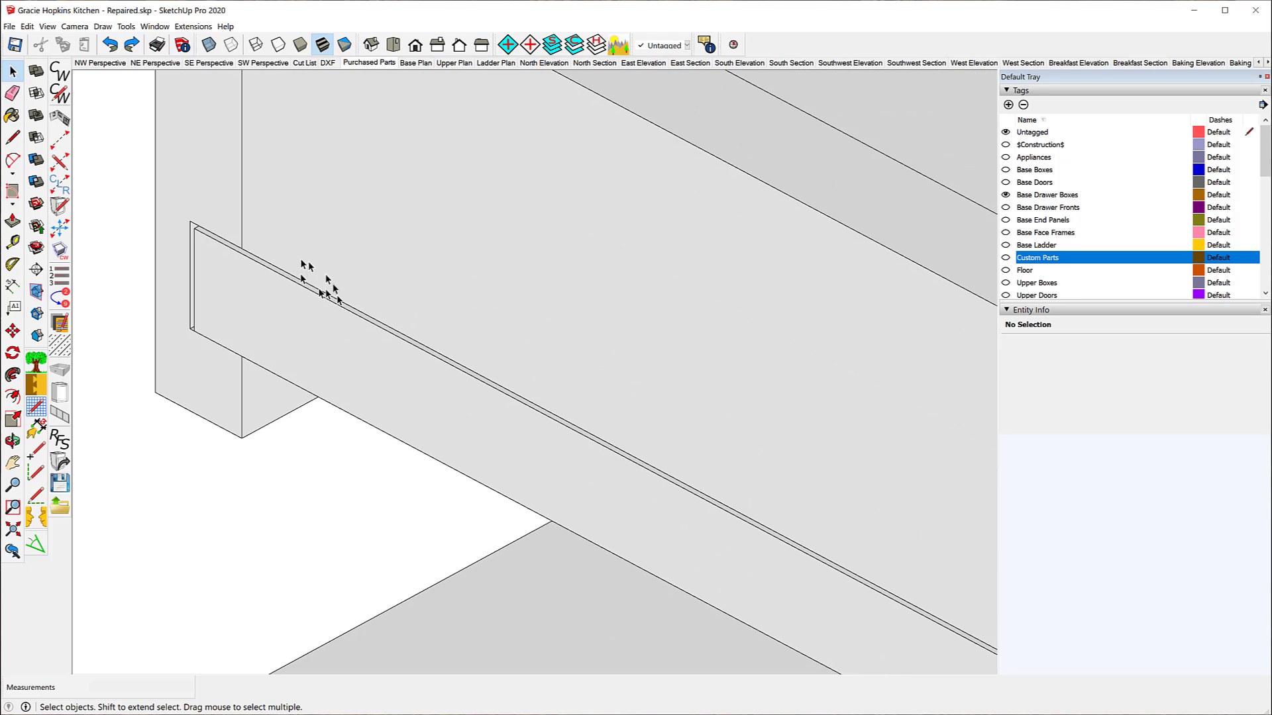
scroll(367, 328, down, 5)
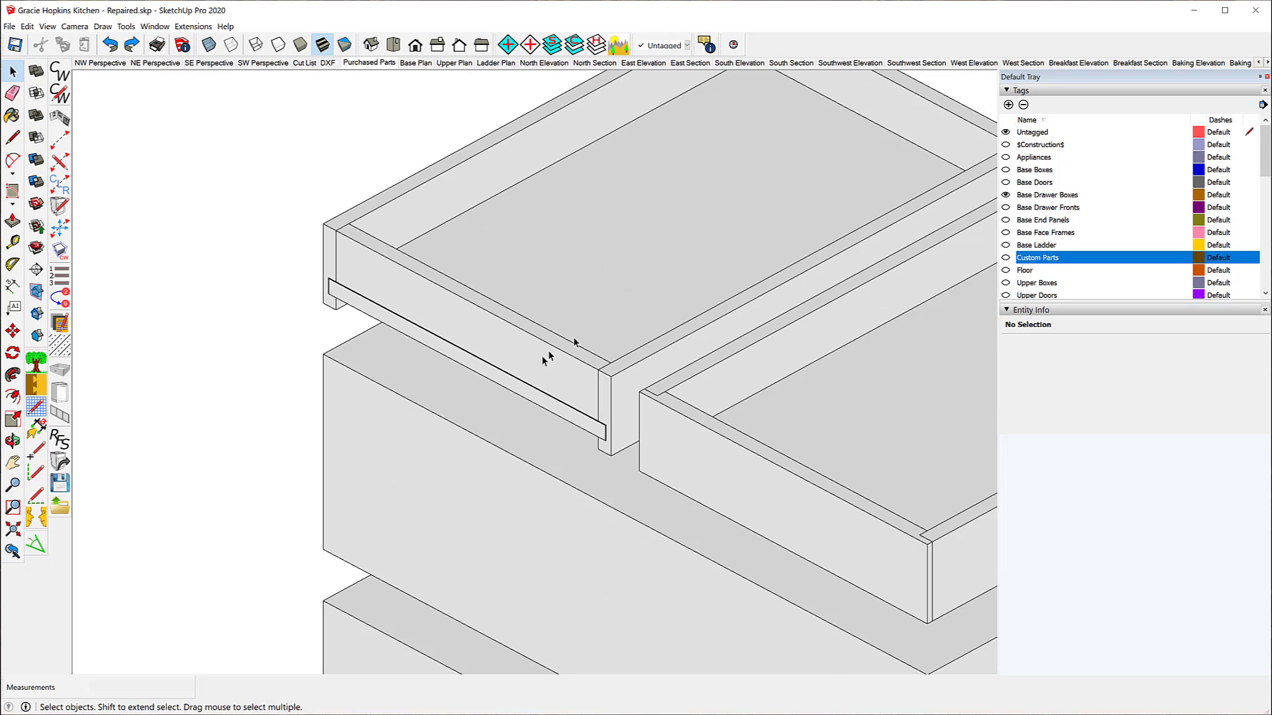
scroll(547, 358, down, 3)
Step: Examine the back slider notches and front corner joint of the Rabbet drawer box beside the Butt & Sides Dado box
mouse_move(674, 272)
middle_down()
mouse_move(114, 187)
mouse_move(339, 290)
middle_up()
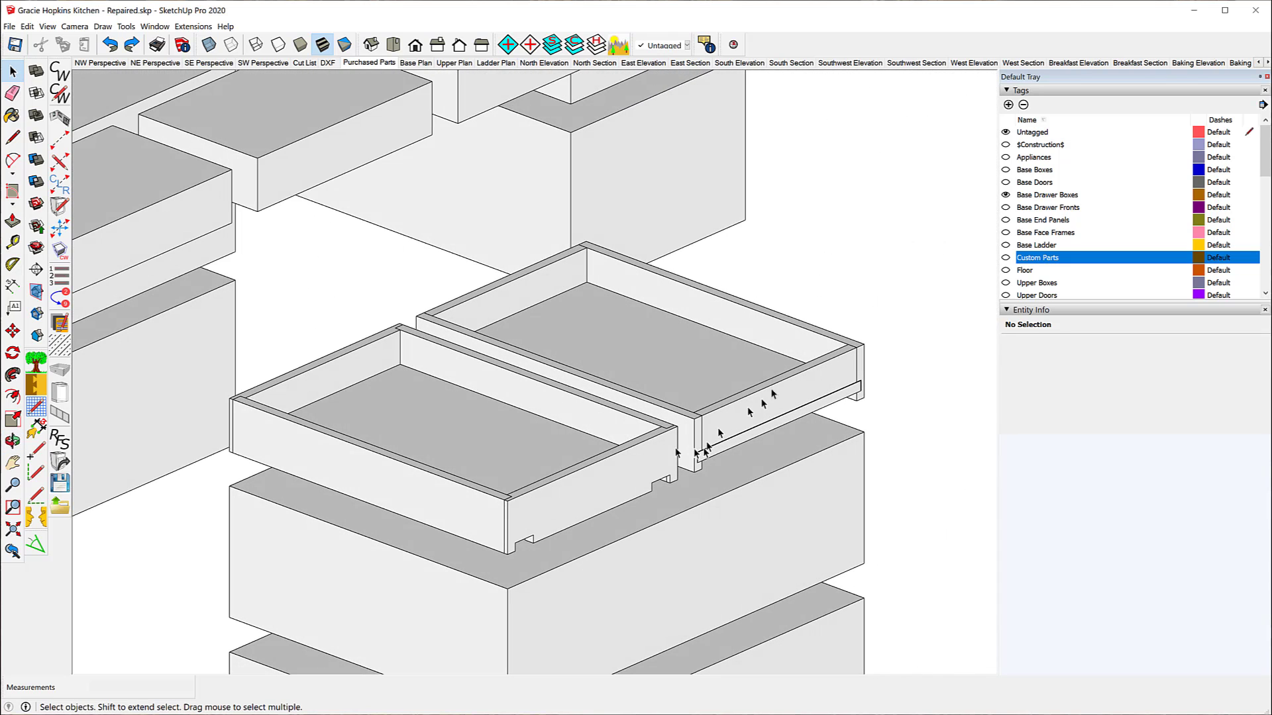
scroll(733, 372, up, 2)
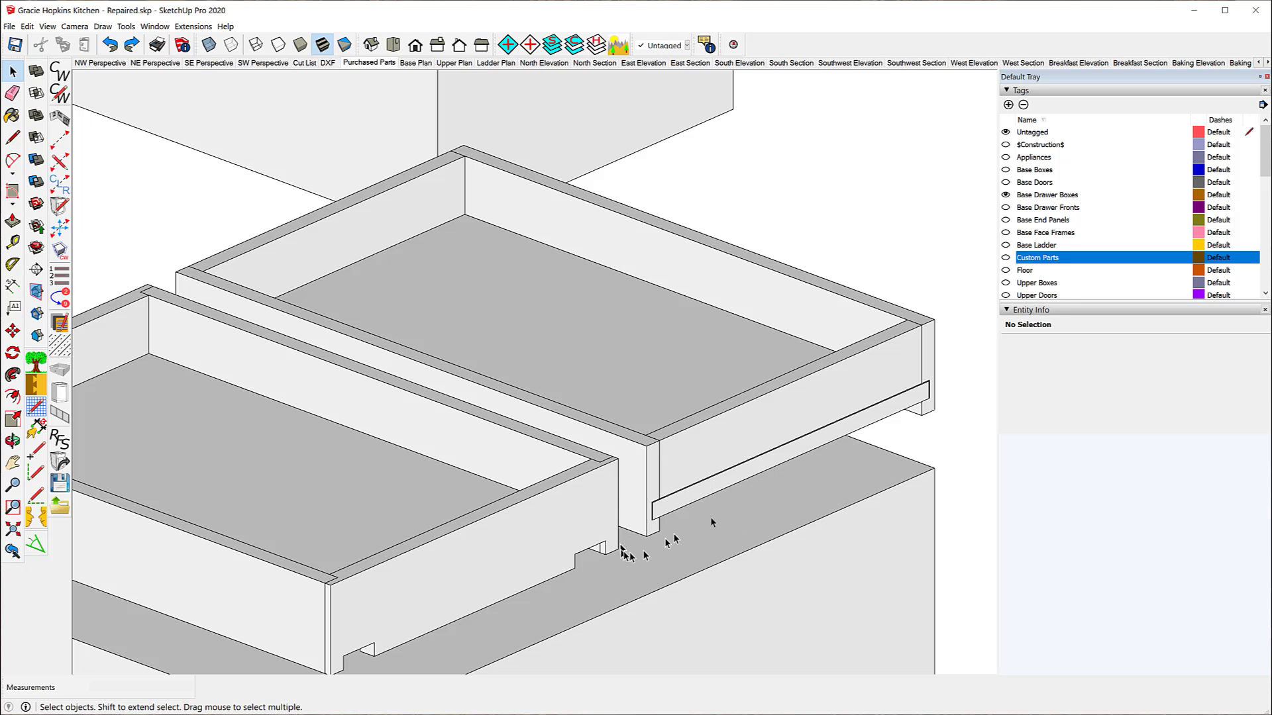
middle_drag(397, 335, 1009, 346)
scroll(491, 316, down, 5)
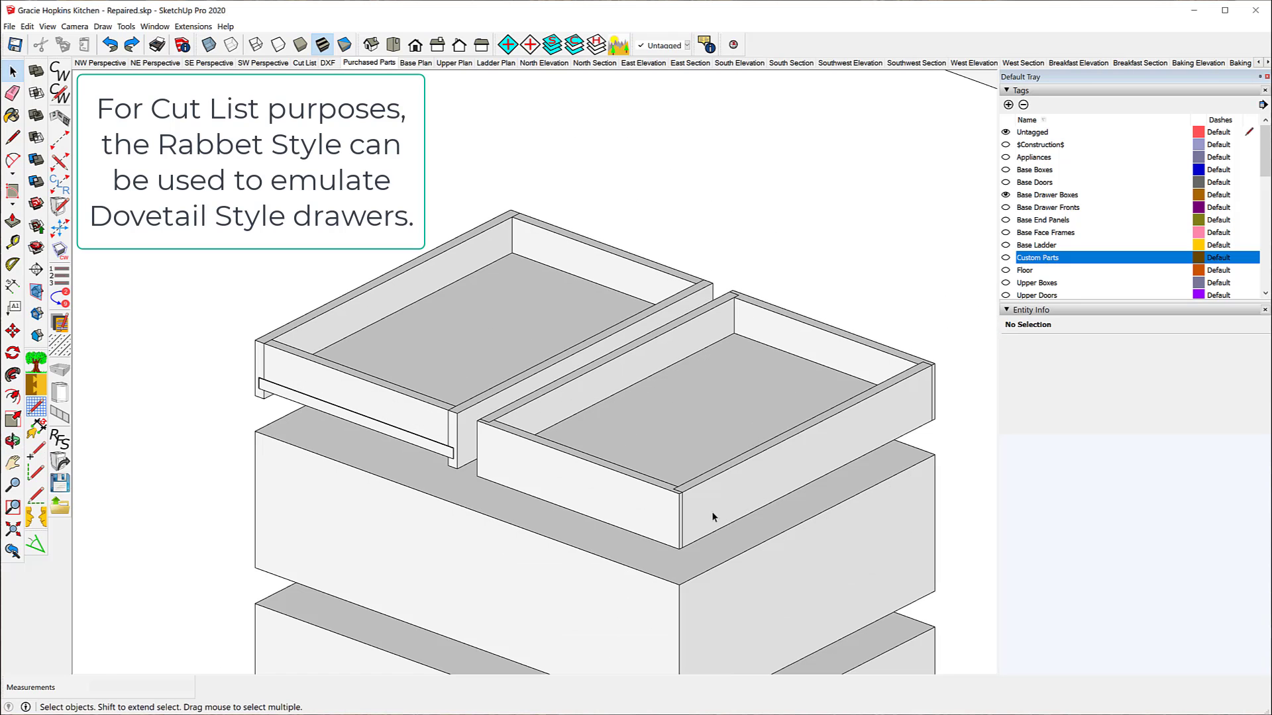
scroll(675, 516, up, 3)
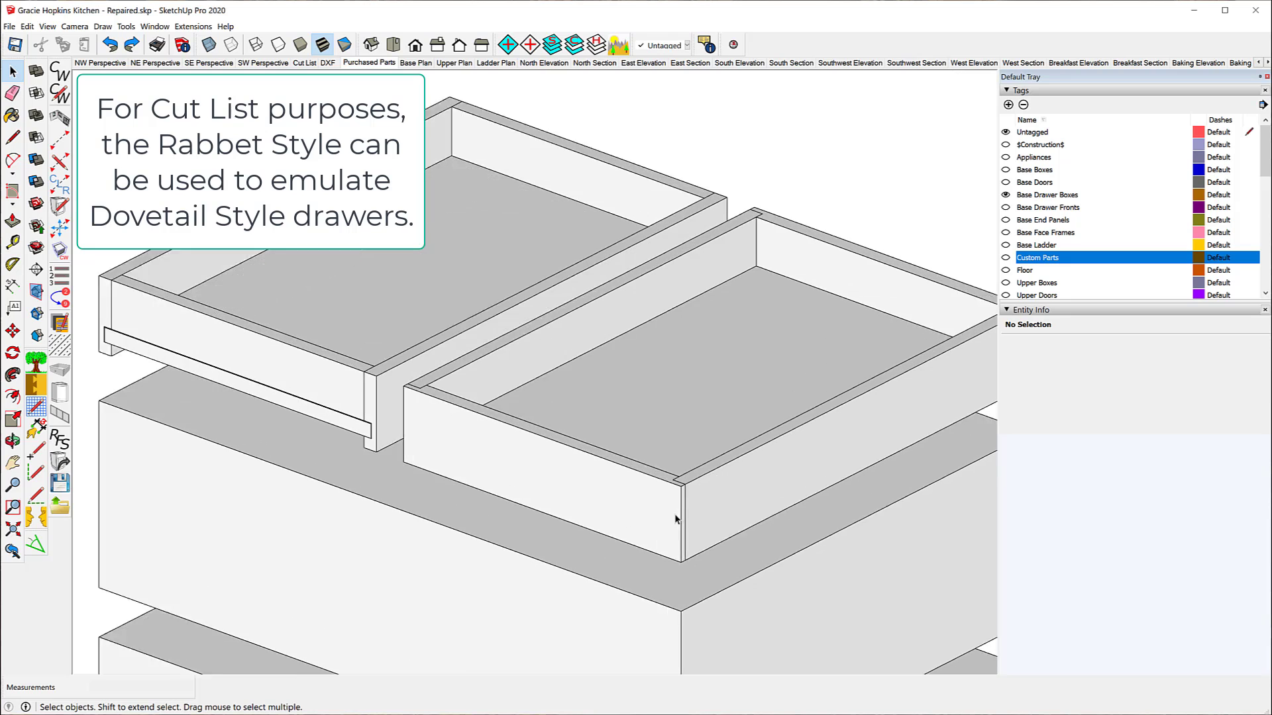
Step: Examine the front corner joint of the Rabbet drawer box beside the Butt & Sides Dado box up close
scroll(726, 527, up, 4)
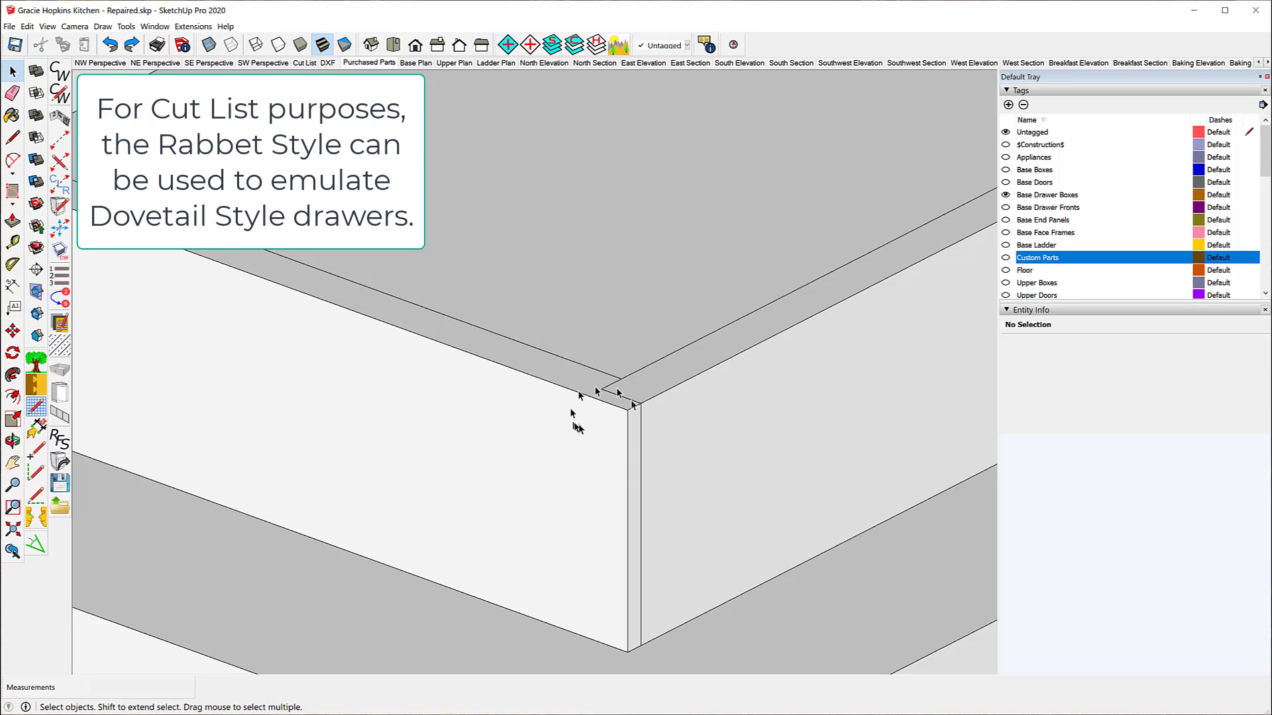
scroll(486, 372, down, 2)
scroll(477, 378, down, 10)
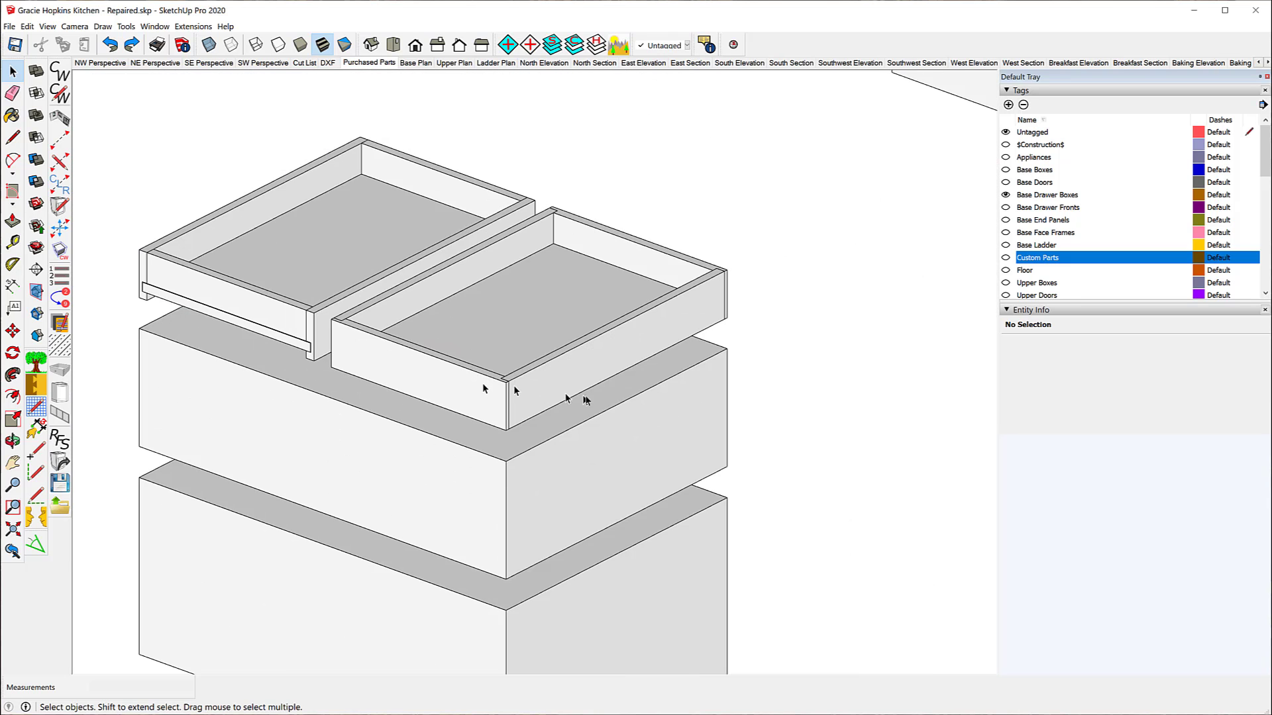
scroll(826, 369, down, 5)
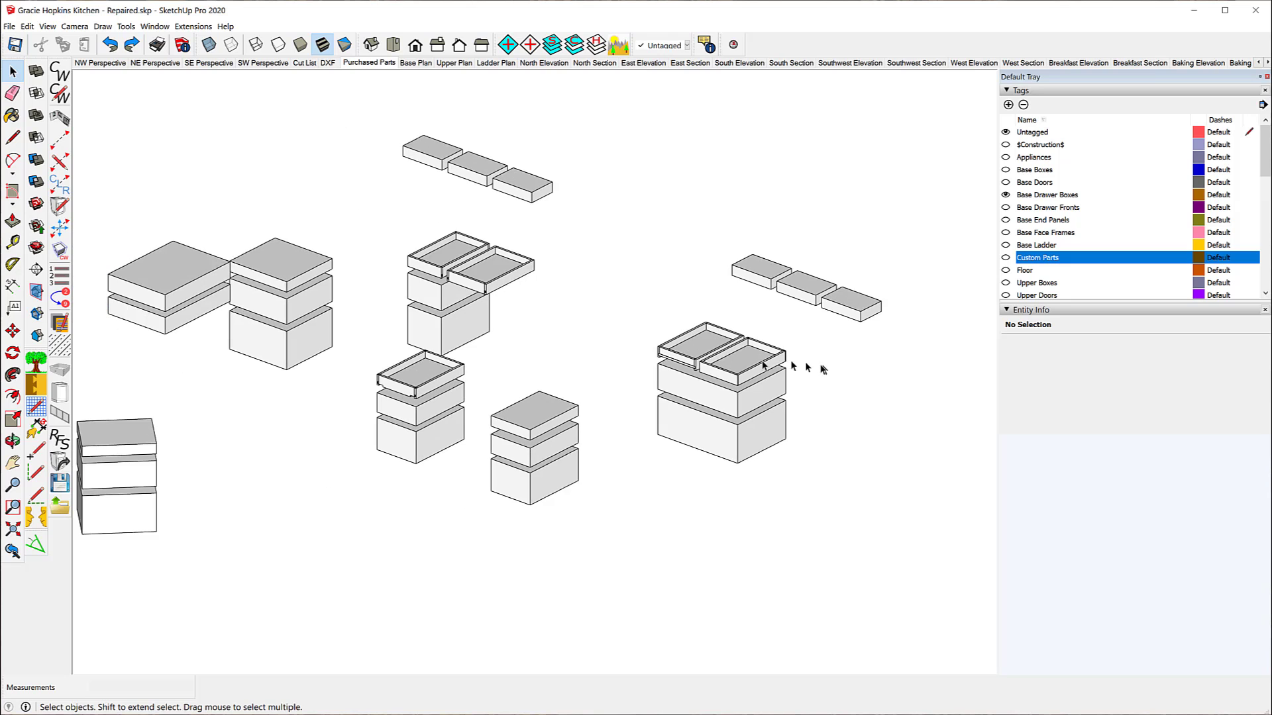
Step: Examine the interlocking corner joints on the front and back of the island's detailed drawer box
scroll(434, 375, up, 5)
scroll(429, 375, up, 6)
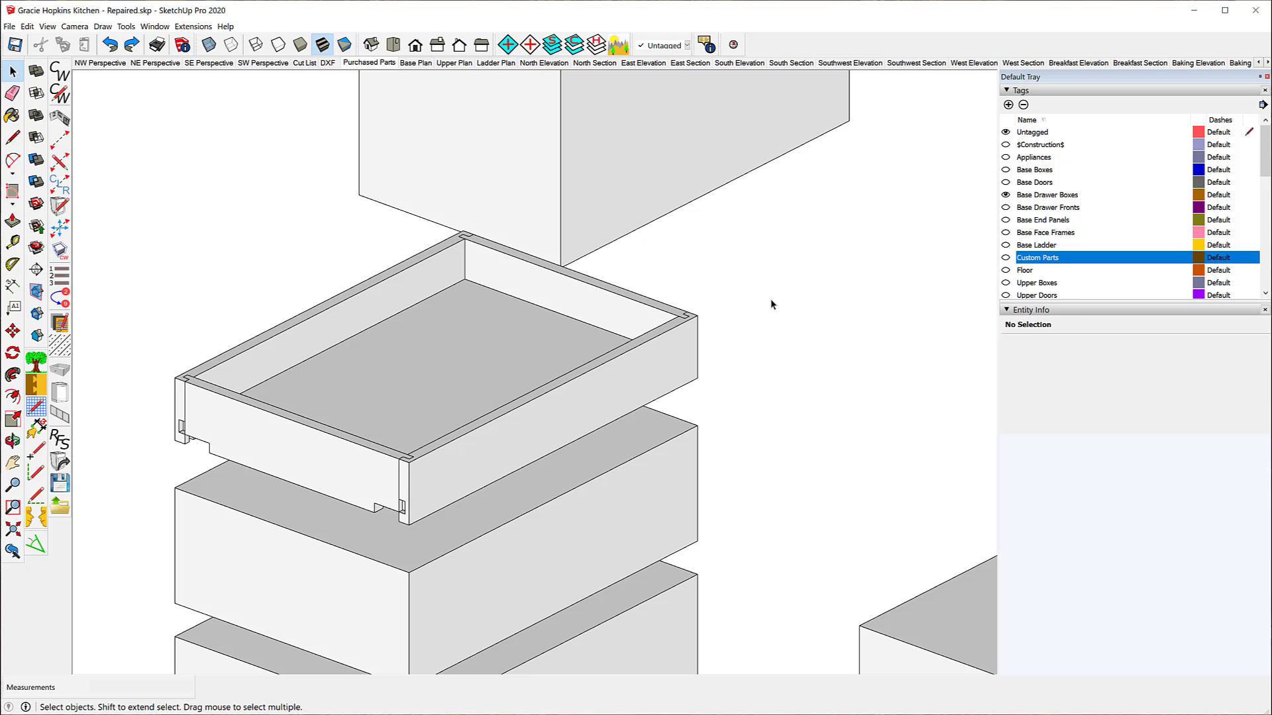
middle_drag(771, 303, 233, 357)
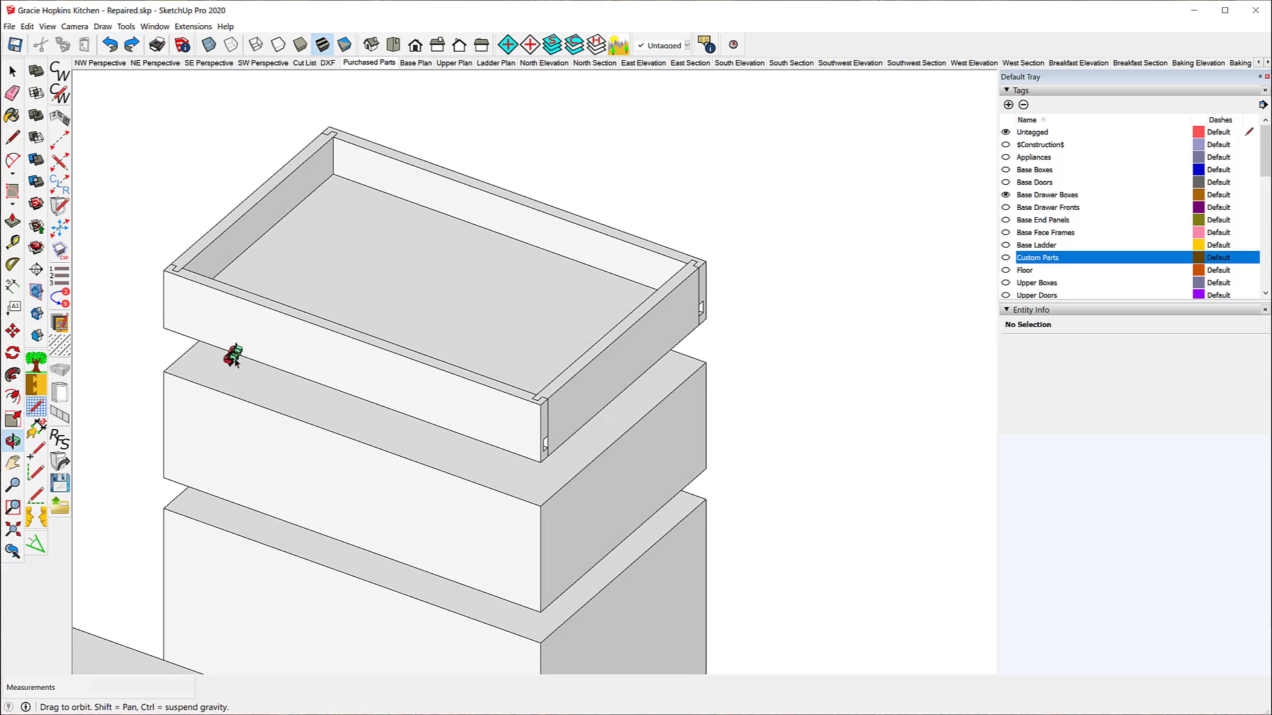
middle_drag(821, 355, 554, 371)
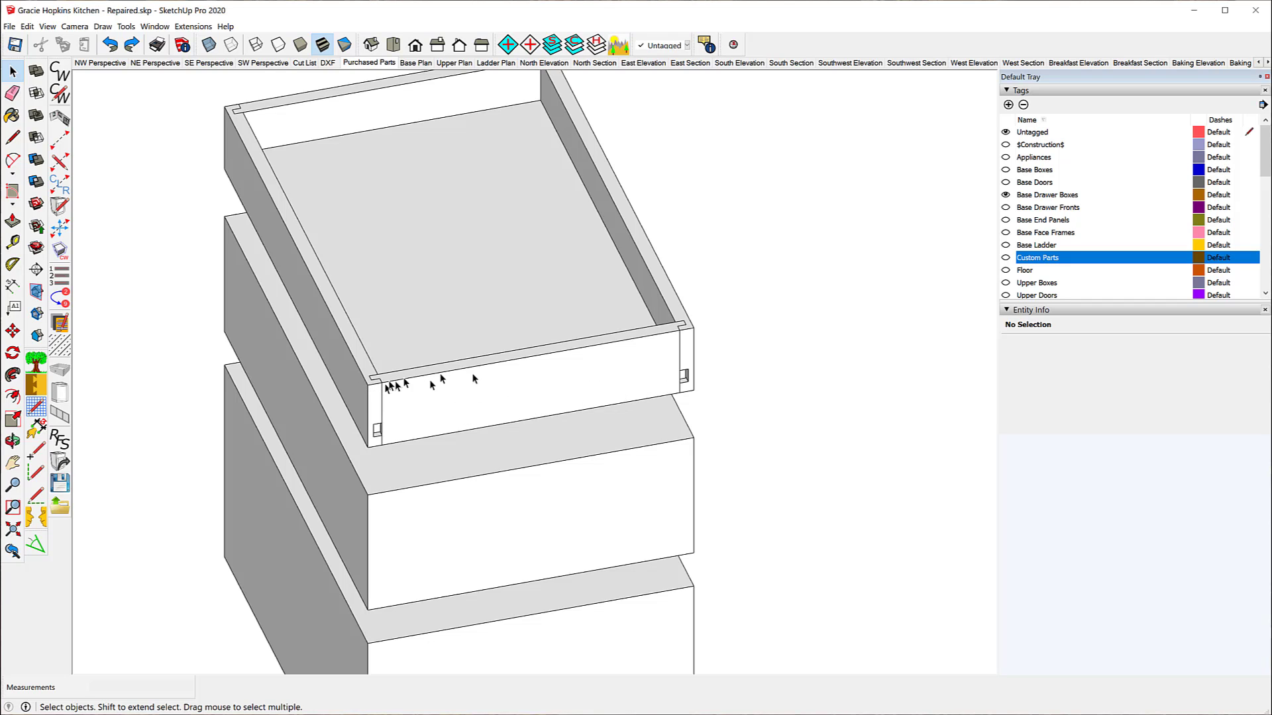
middle_drag(324, 321, 1162, 202)
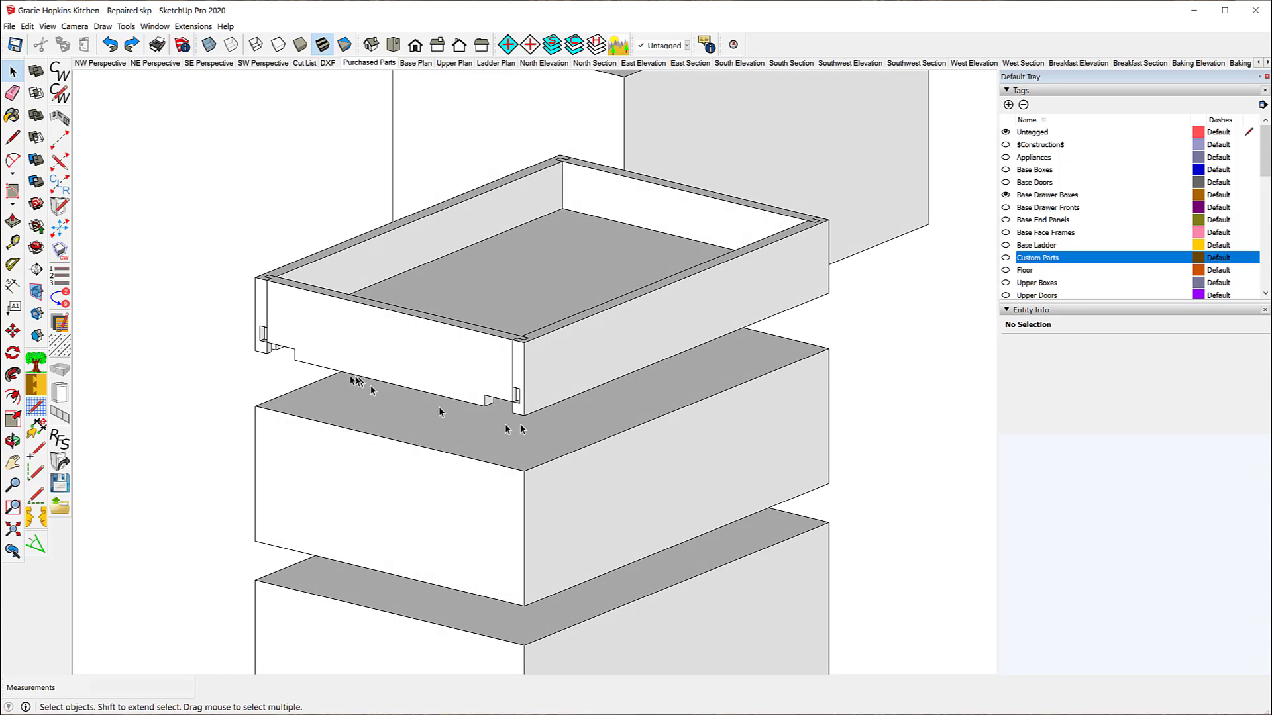
Step: Examine the island drawer box's back slider notches and the dado openings at its back and front corners
middle_drag(263, 303, 381, 345)
scroll(380, 345, up, 5)
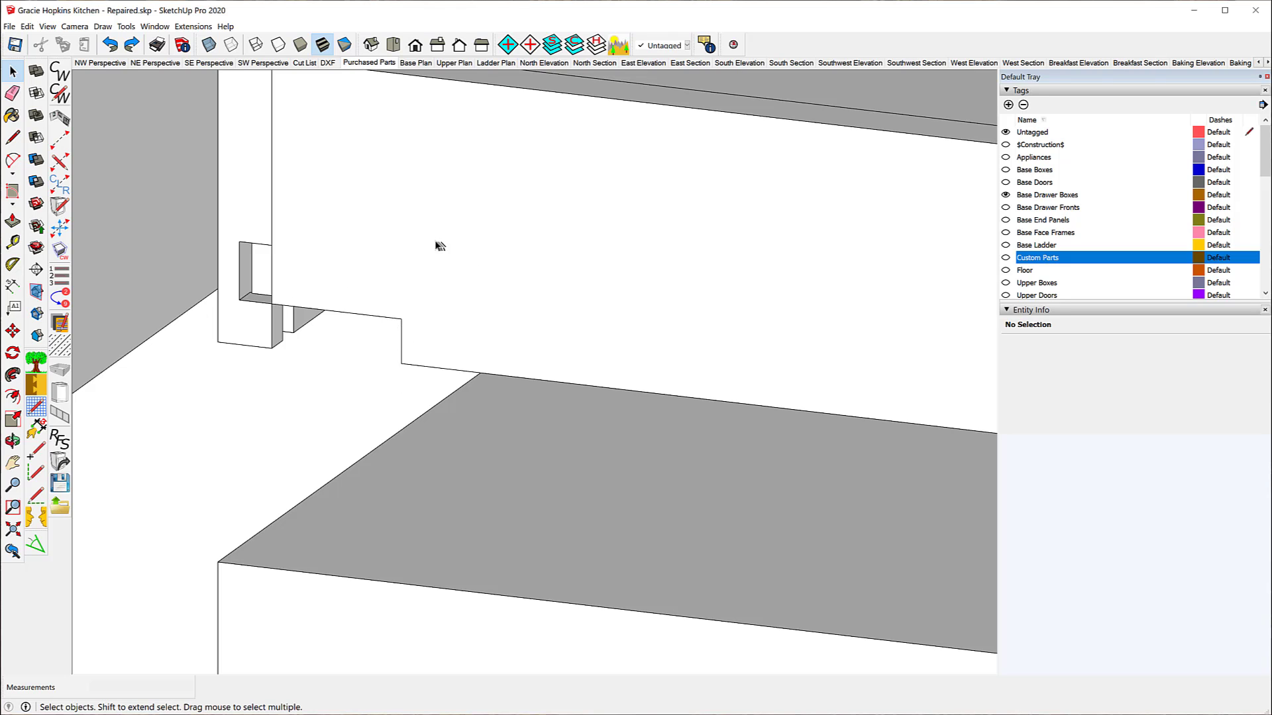
scroll(424, 252, down, 2)
scroll(423, 252, down, 2)
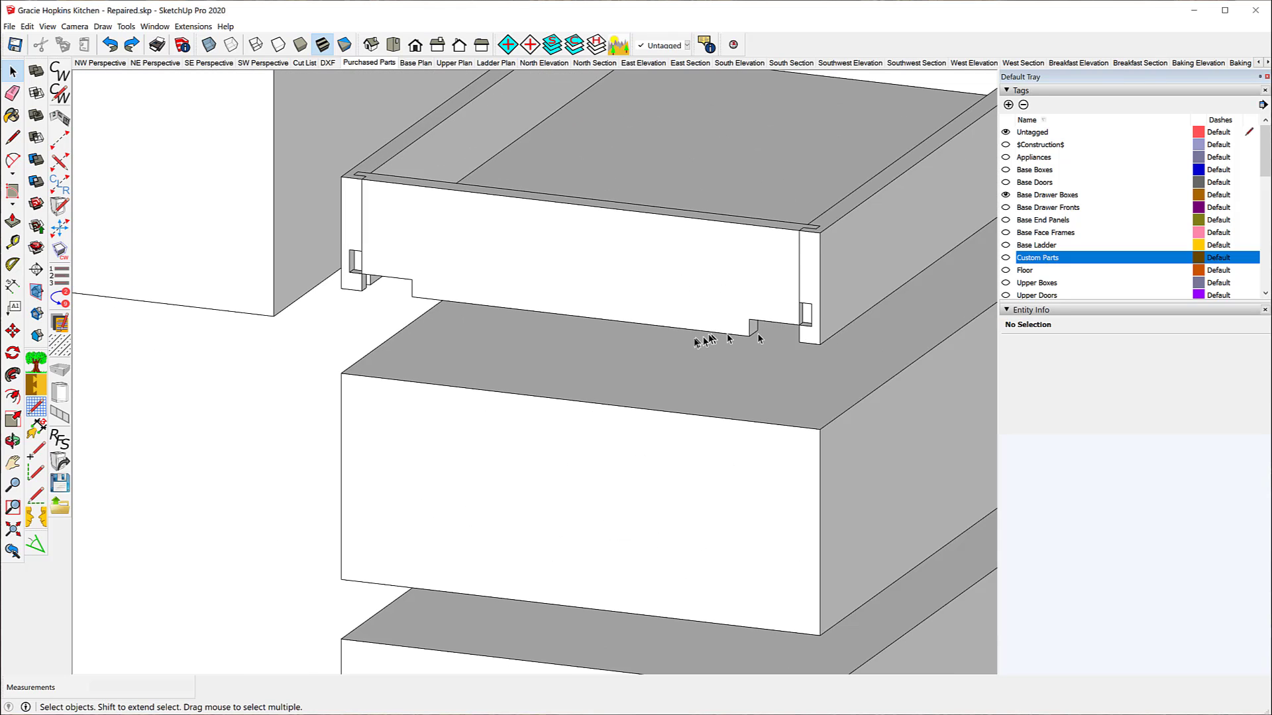
middle_drag(813, 252, 486, 303)
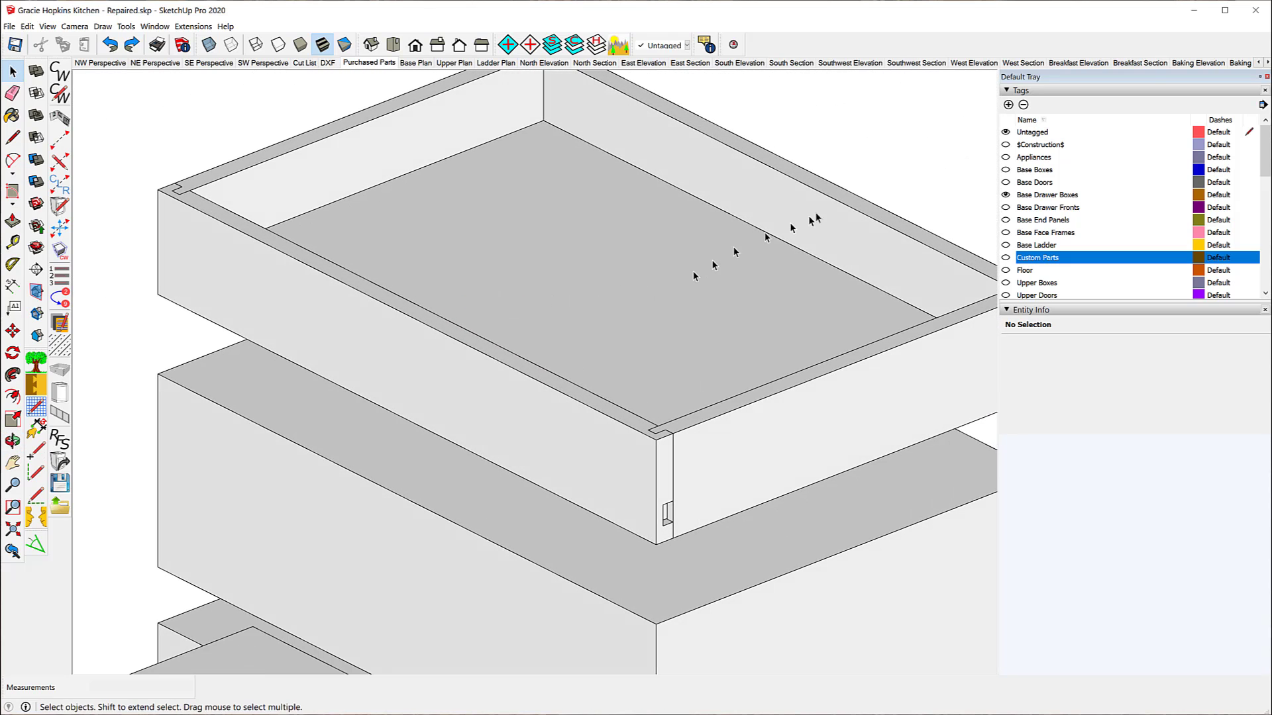
middle_drag(814, 221, 466, 231)
middle_drag(755, 227, 798, 228)
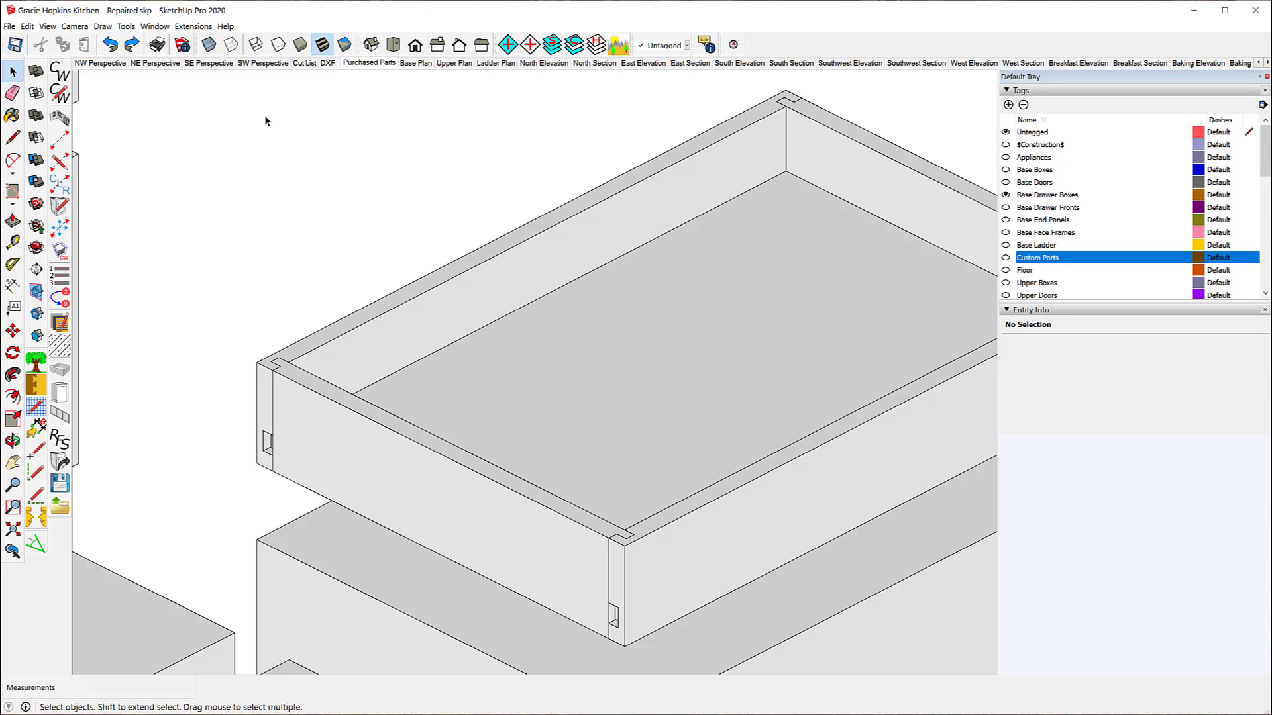
Step: Return to the Purchased Parts scene and undo the drawer box part replacements, keeping the Custom Parts tag hidden
click(368, 64)
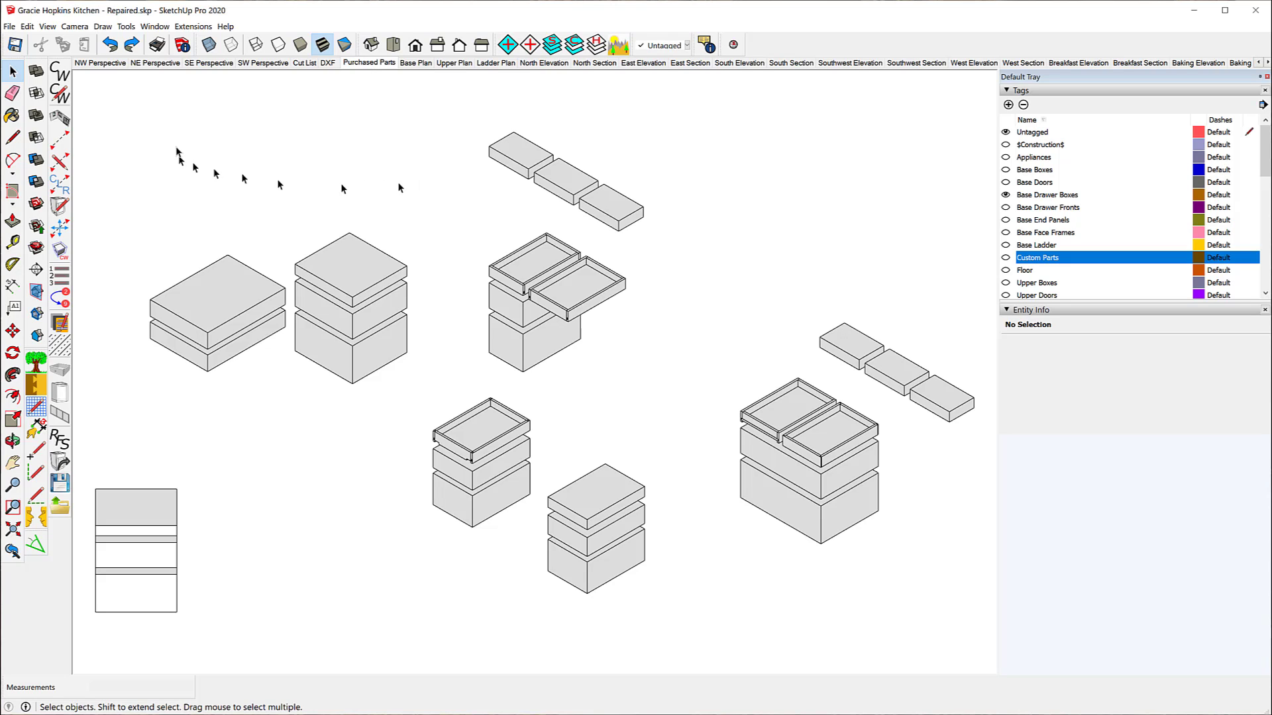
click(111, 47)
click(111, 47)
click(110, 47)
click(111, 47)
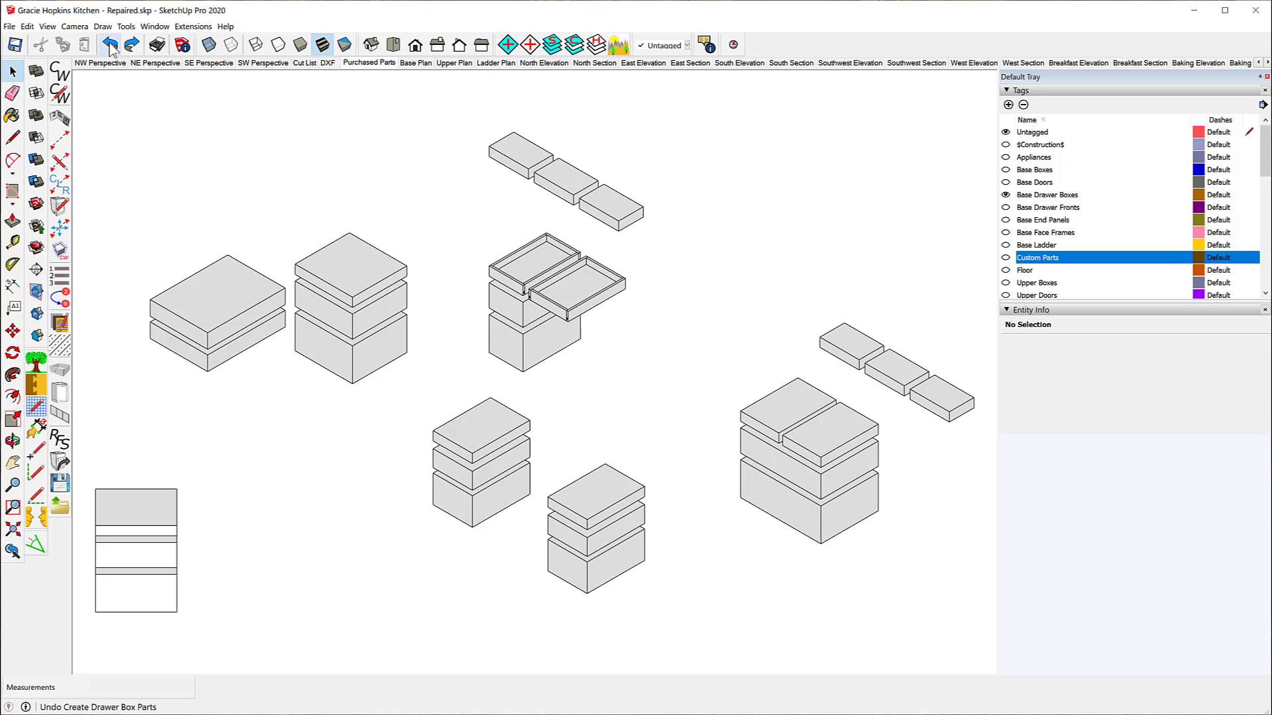
click(111, 47)
click(110, 46)
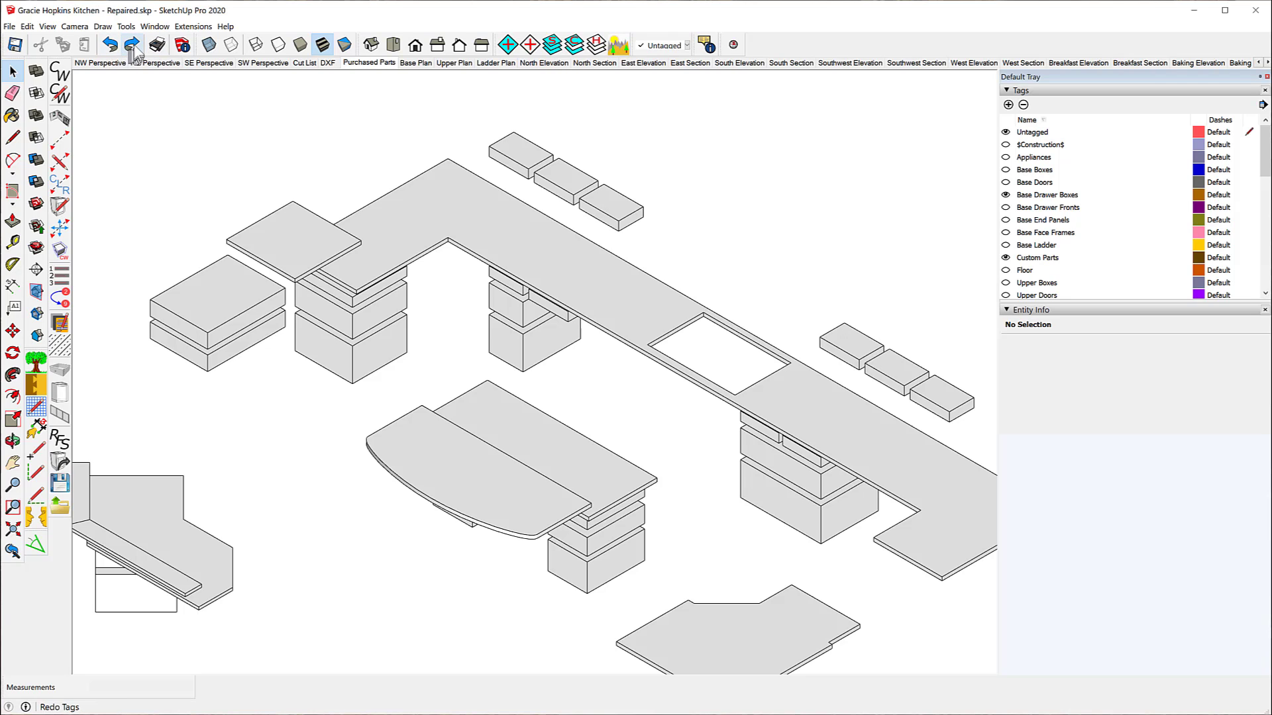
click(134, 47)
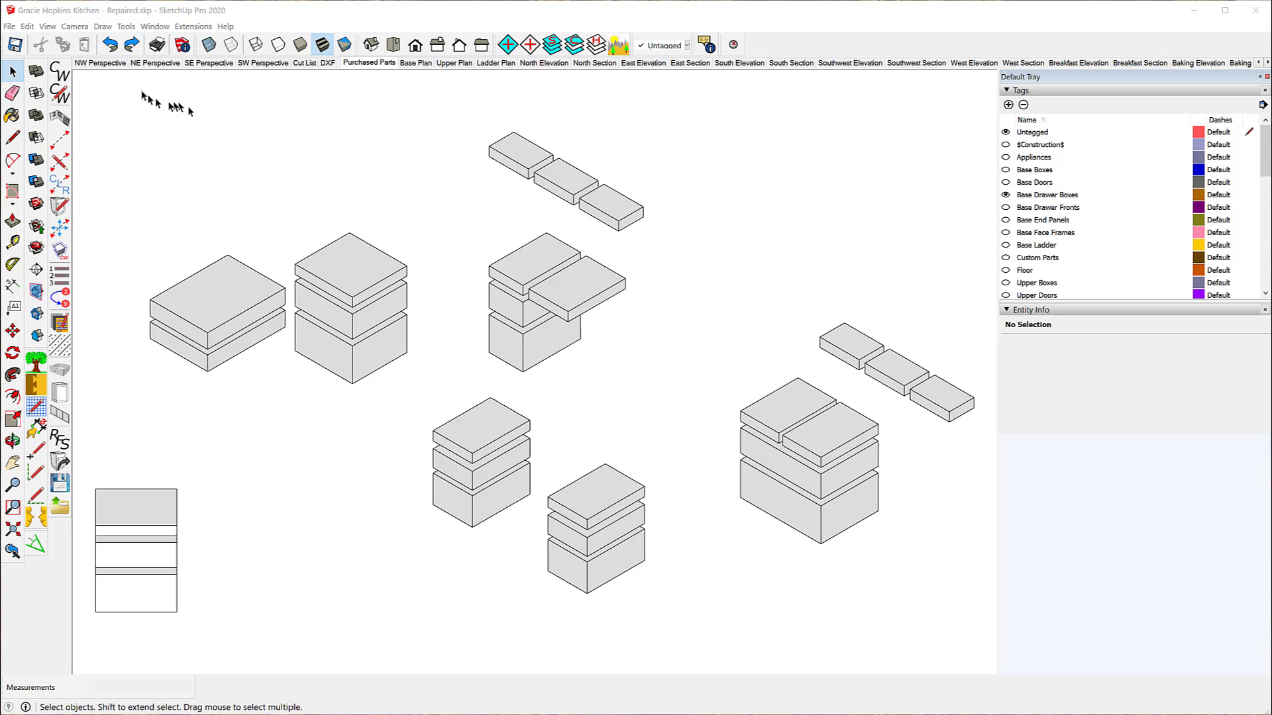
Step: Show the NW Perspective scene and open CabWriter Production Documentation, accepting the computation time notice
click(106, 63)
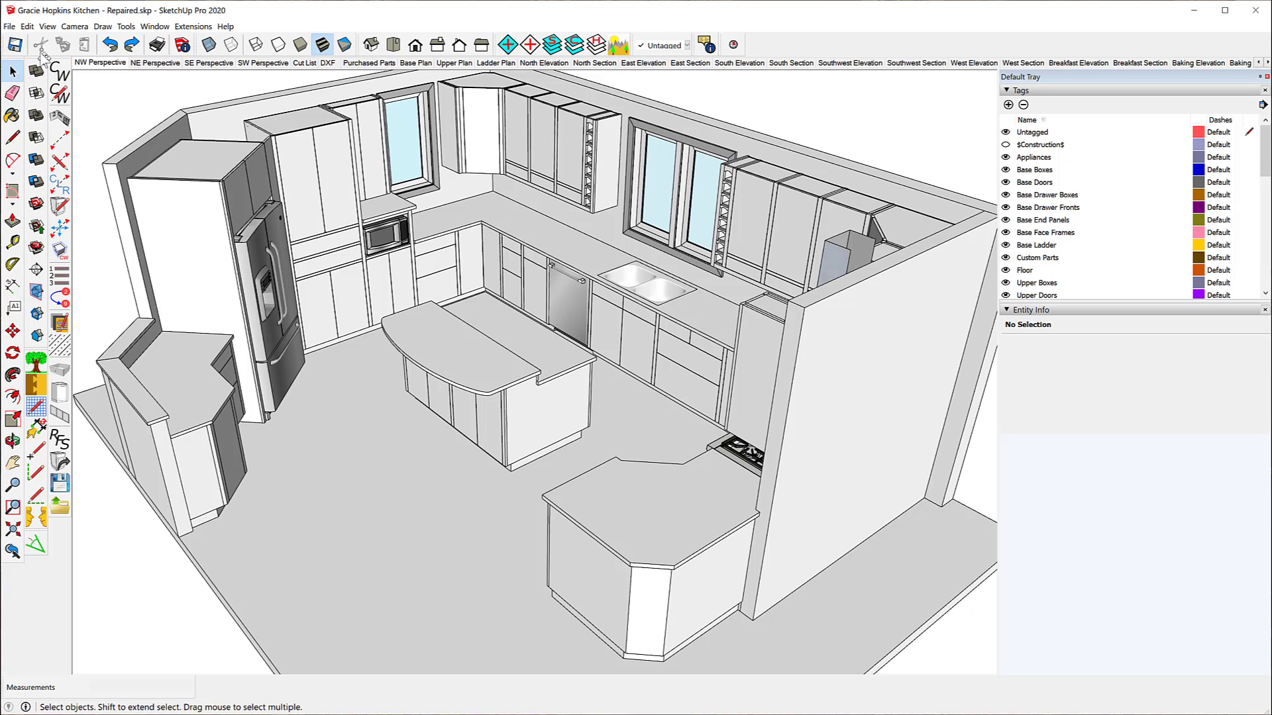
click(10, 27)
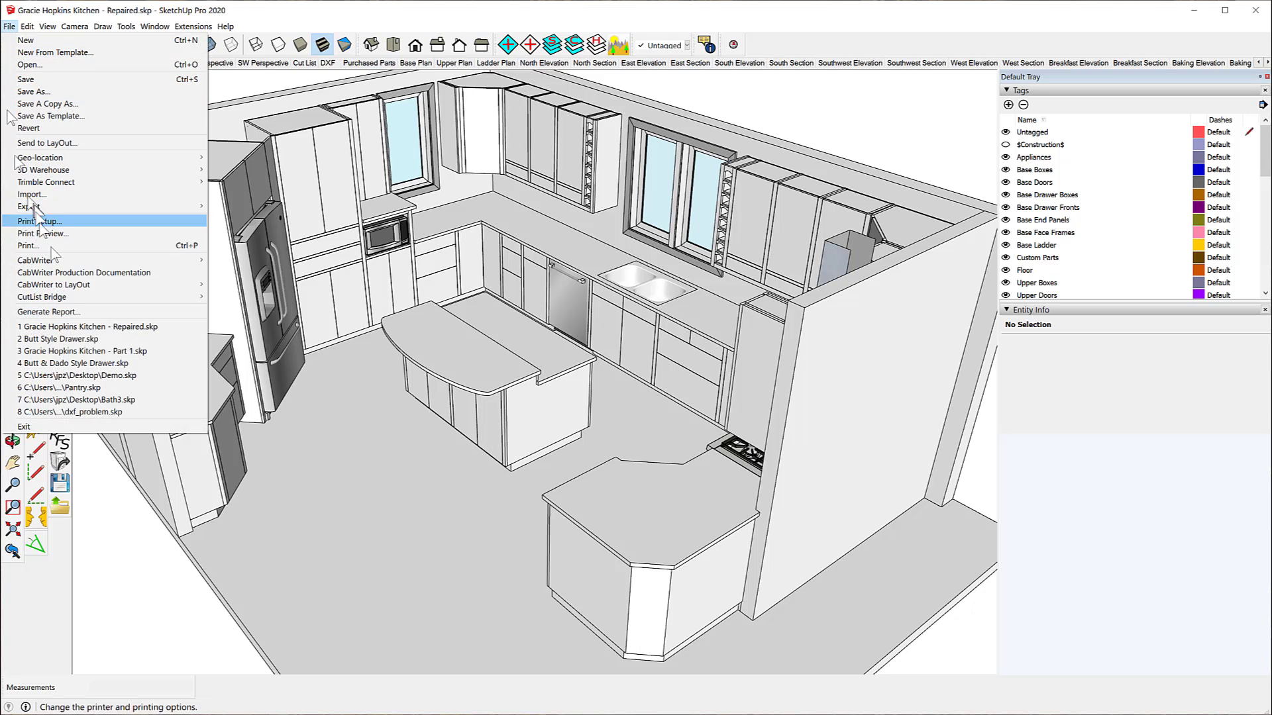
click(81, 277)
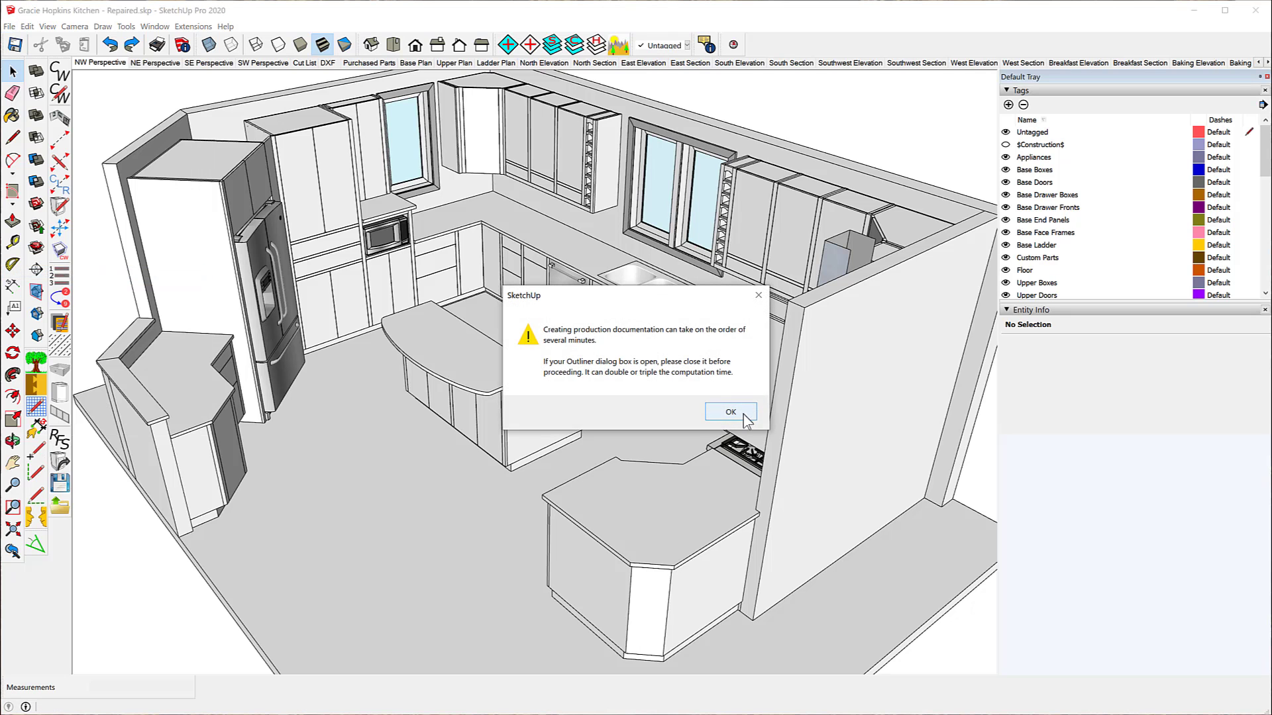
click(743, 414)
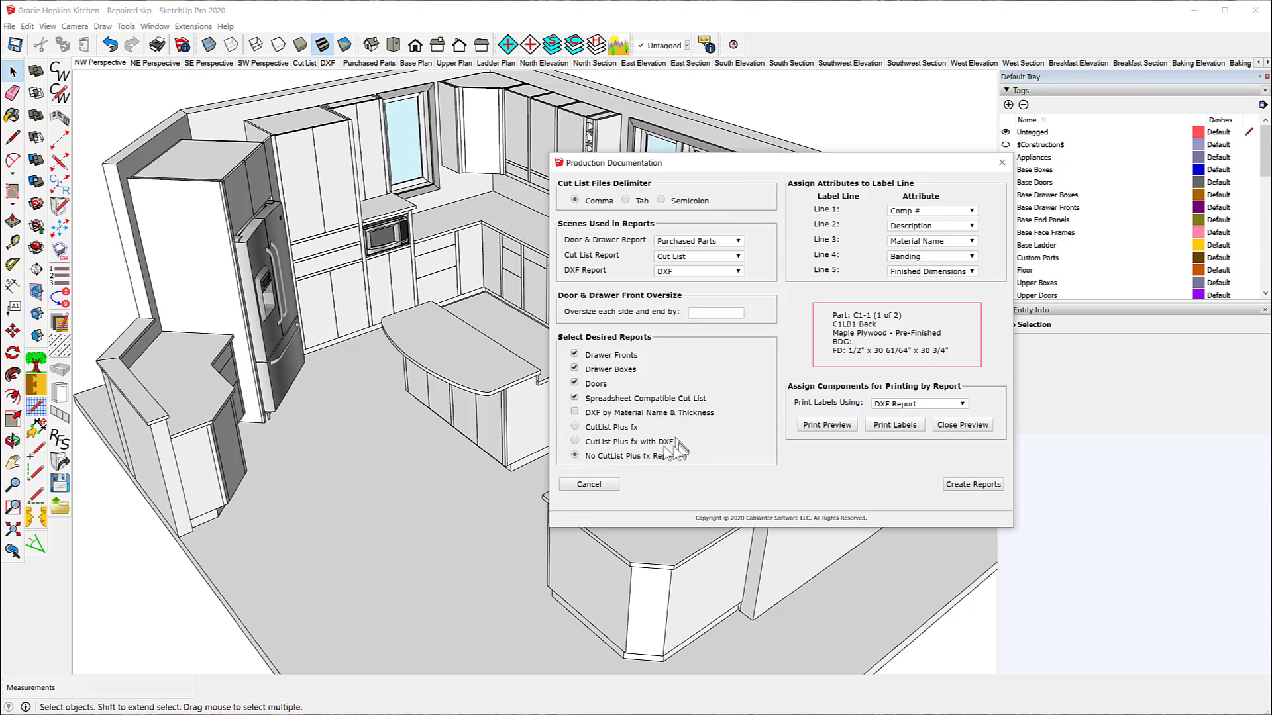
Step: Create the Drawer Fronts, Drawer Boxes, Doors and Spreadsheet Compatible Cut List reports using the Purchased Parts and Cut List scenes
click(574, 383)
click(574, 369)
click(575, 383)
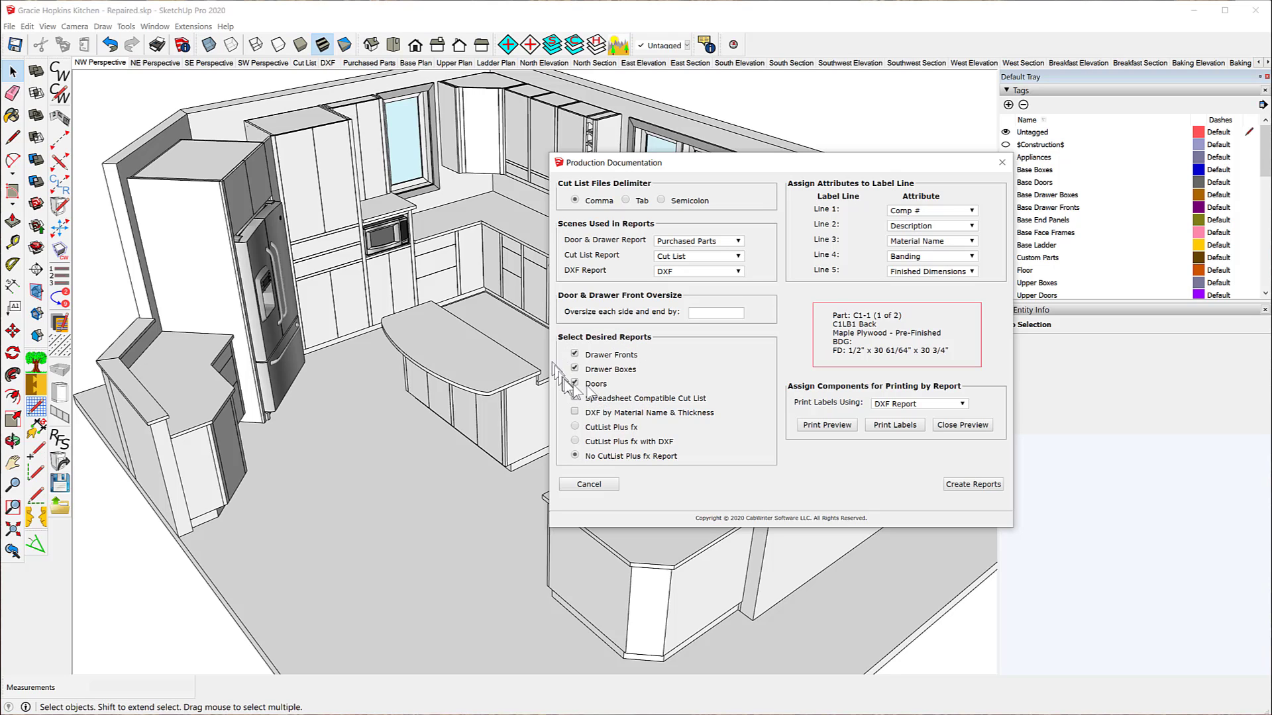
click(971, 485)
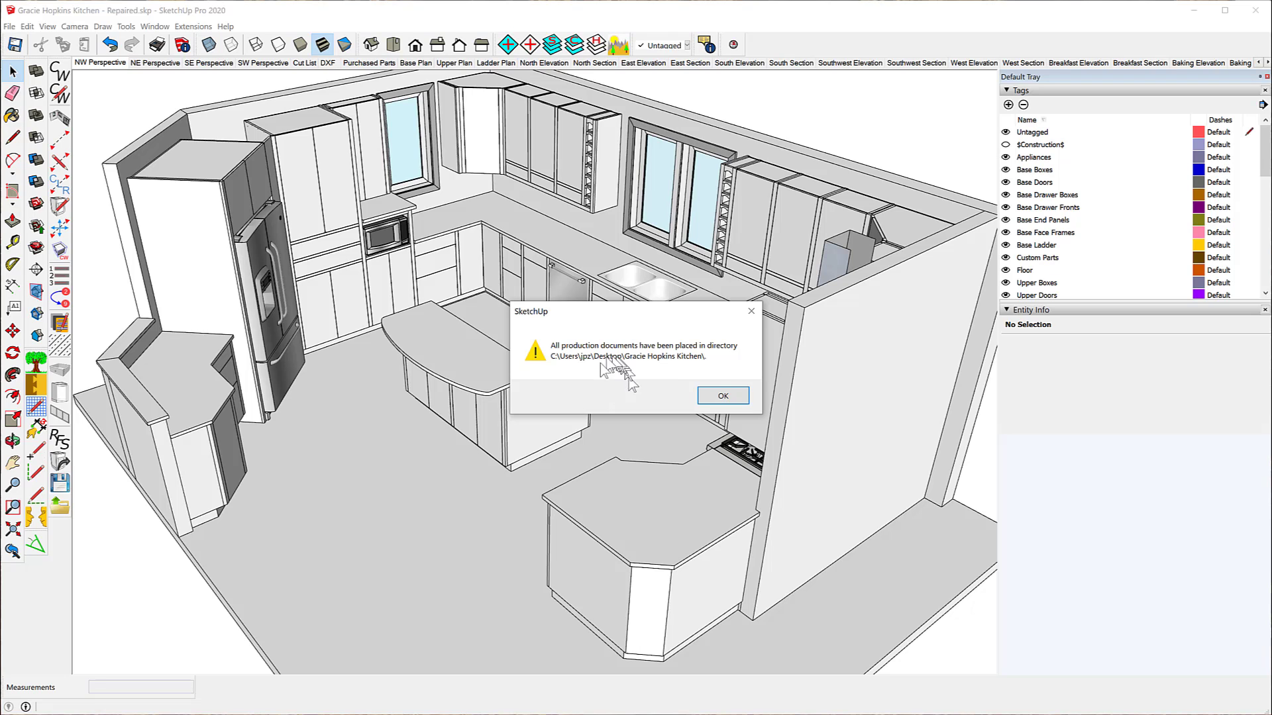
click(713, 401)
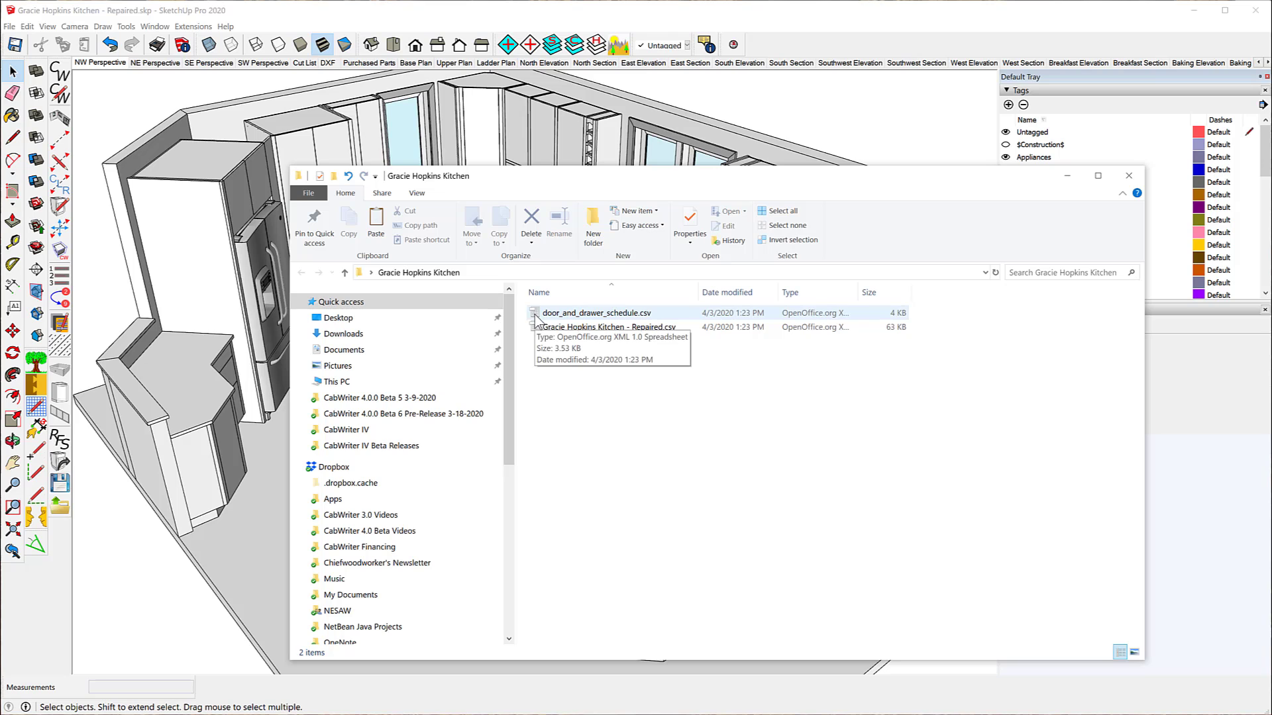
Step: Import door_and_drawer_schedule.csv into OpenOffice Calc, review its door, drawer front, slide and drawer box lists, and close the reports
double_click(553, 319)
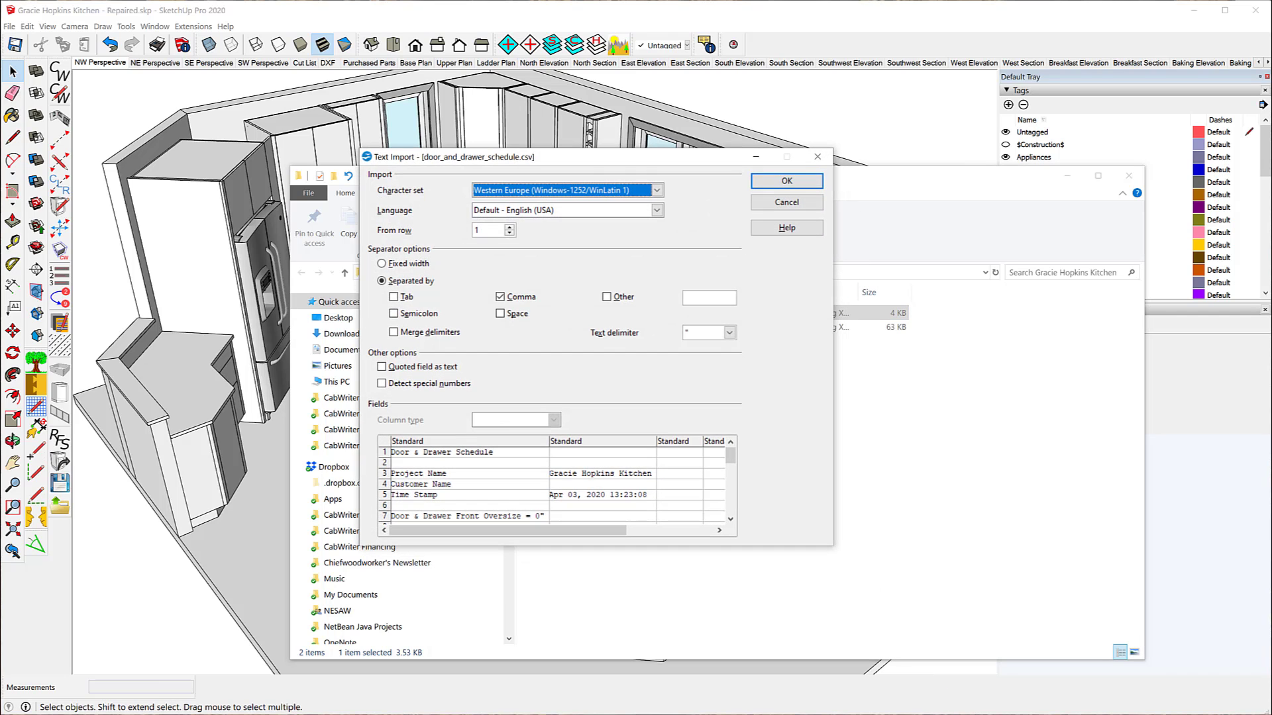
click(786, 182)
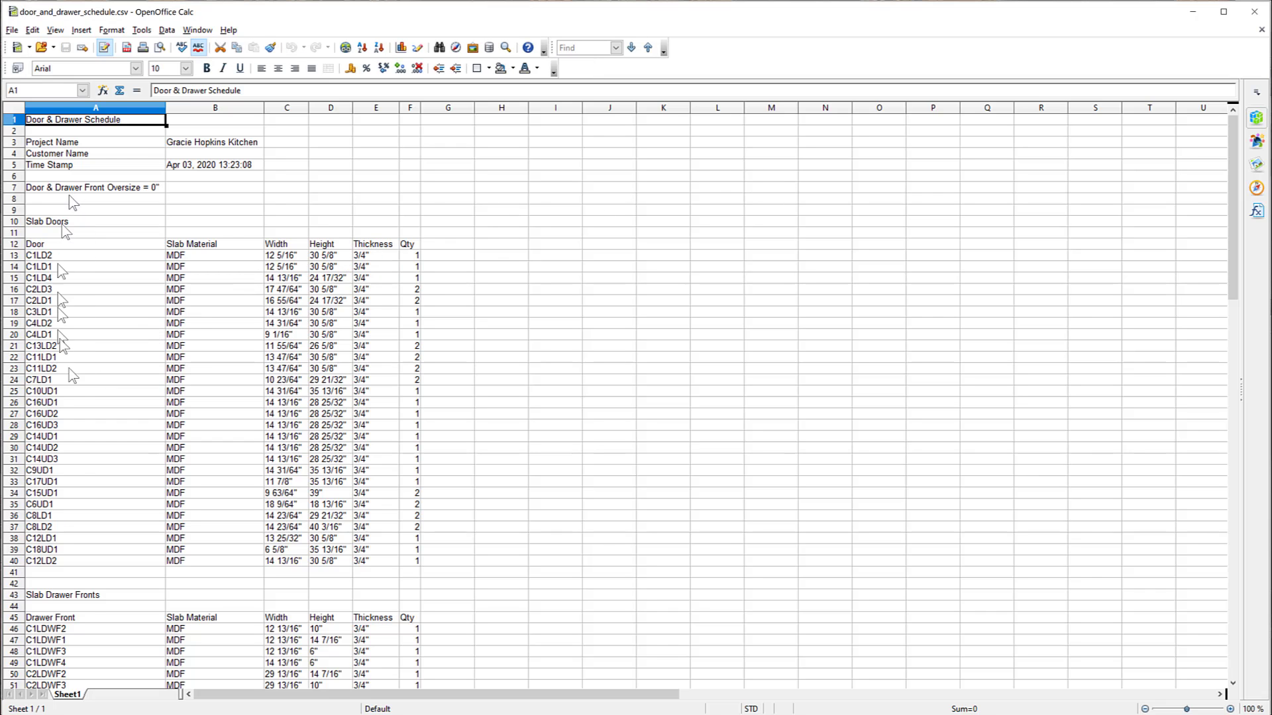
scroll(151, 406, down, 5)
scroll(162, 391, down, 13)
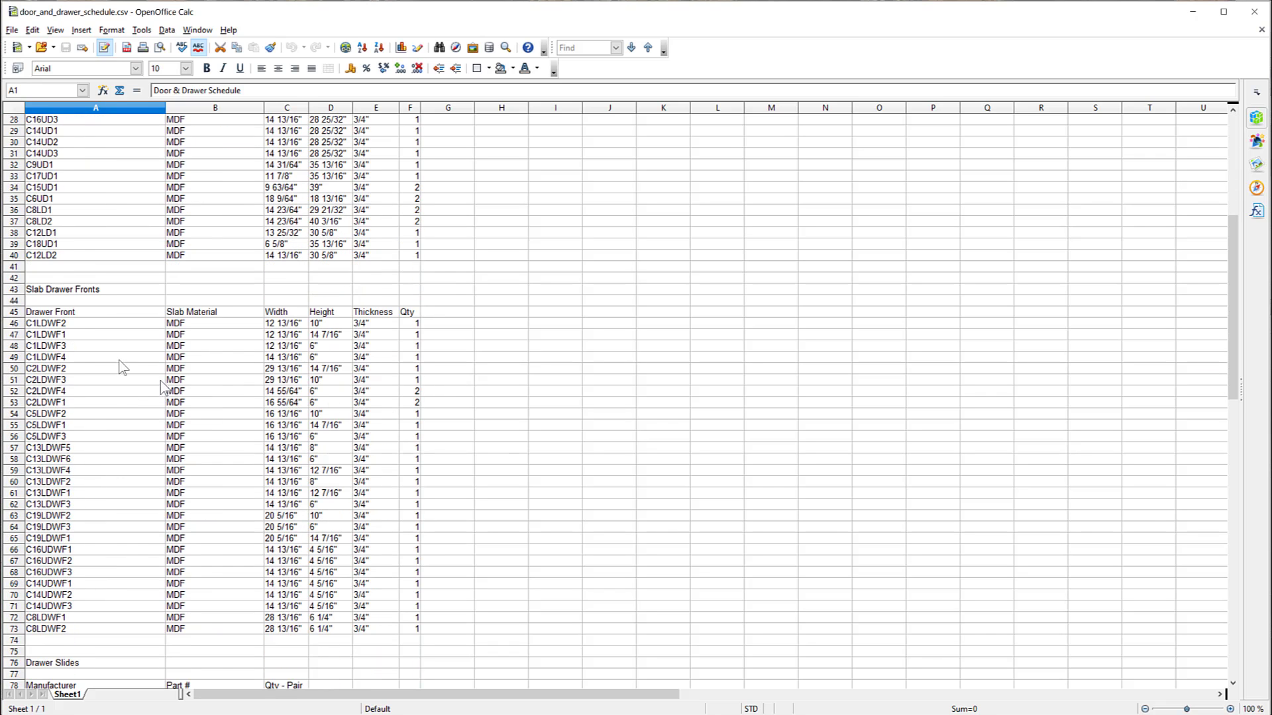
scroll(75, 358, down, 3)
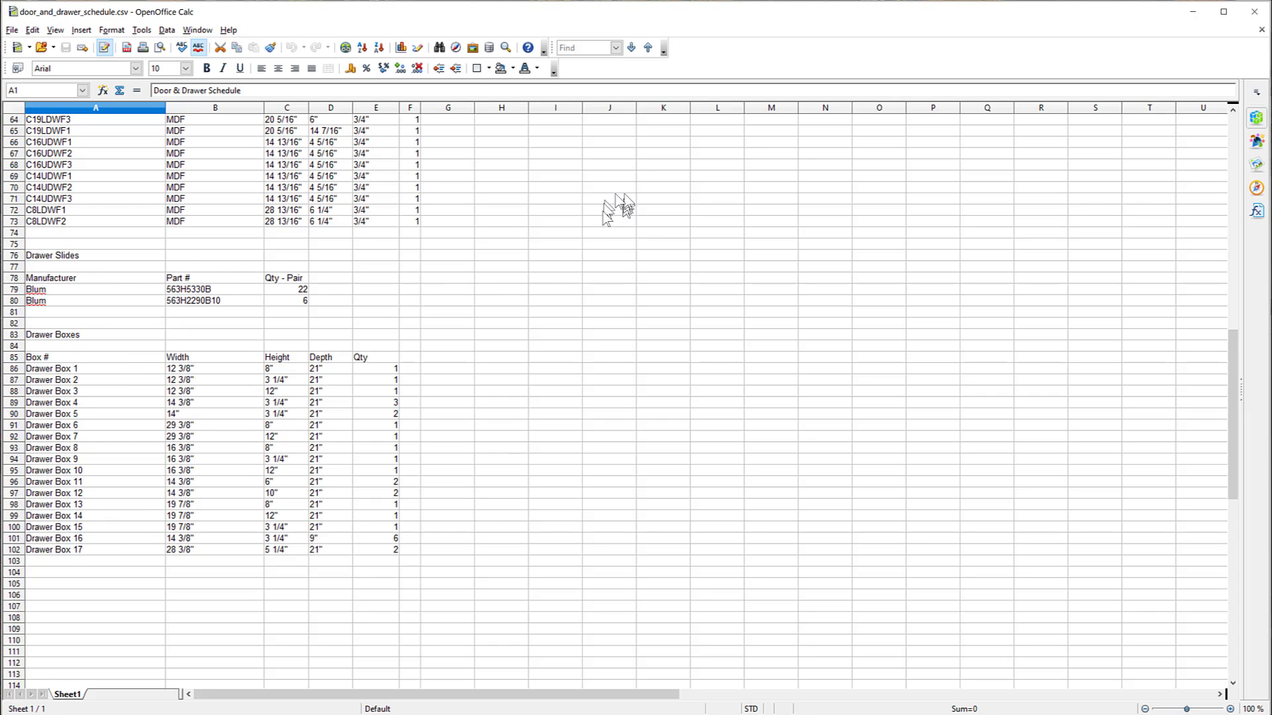
click(1255, 13)
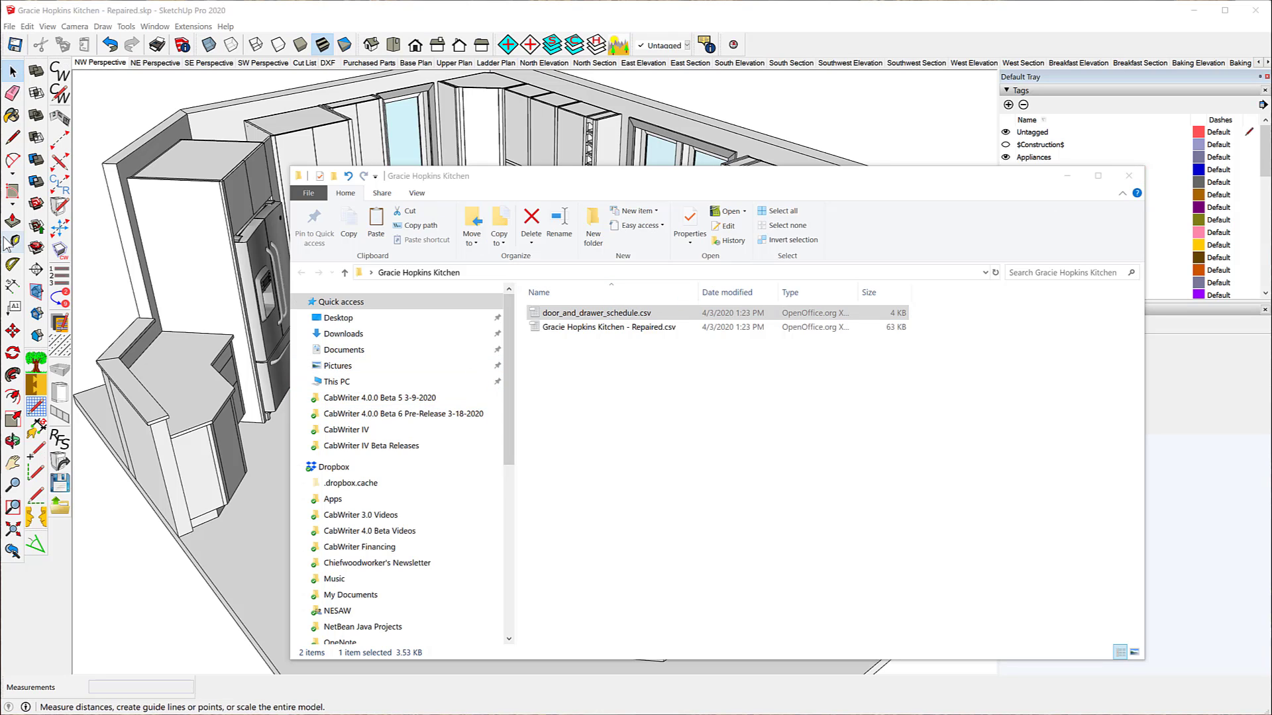
click(654, 333)
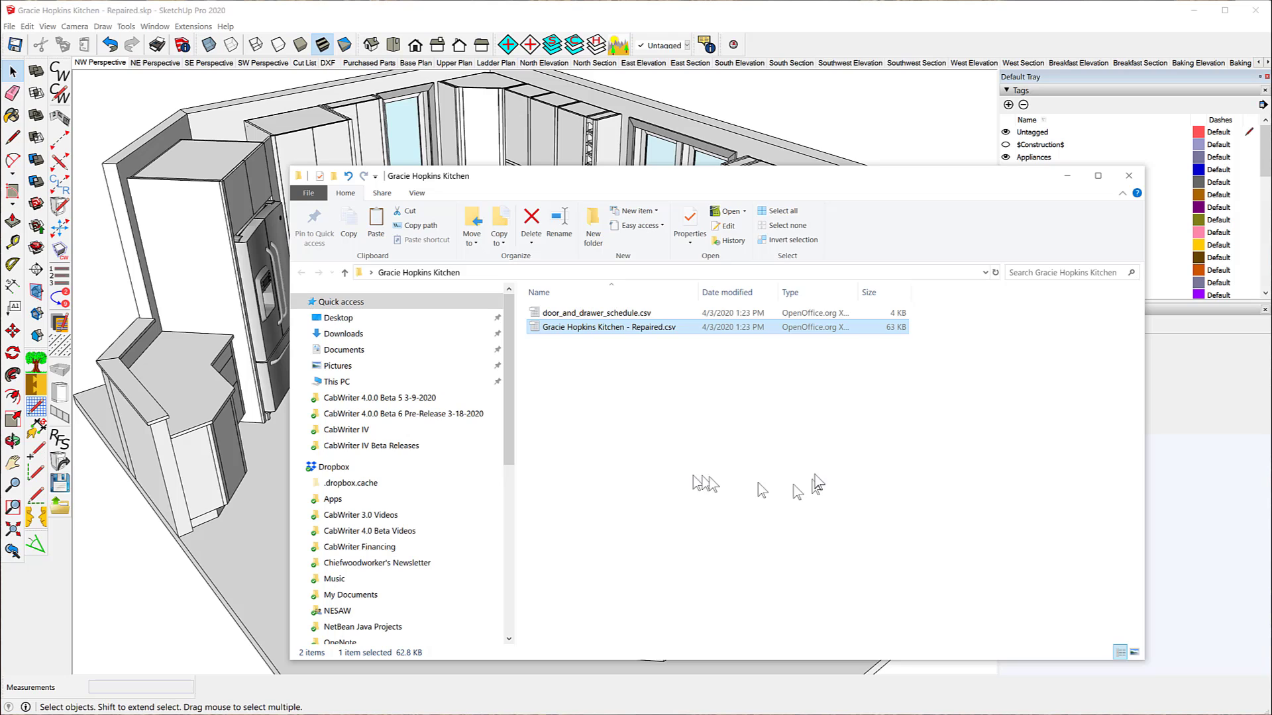
click(1129, 176)
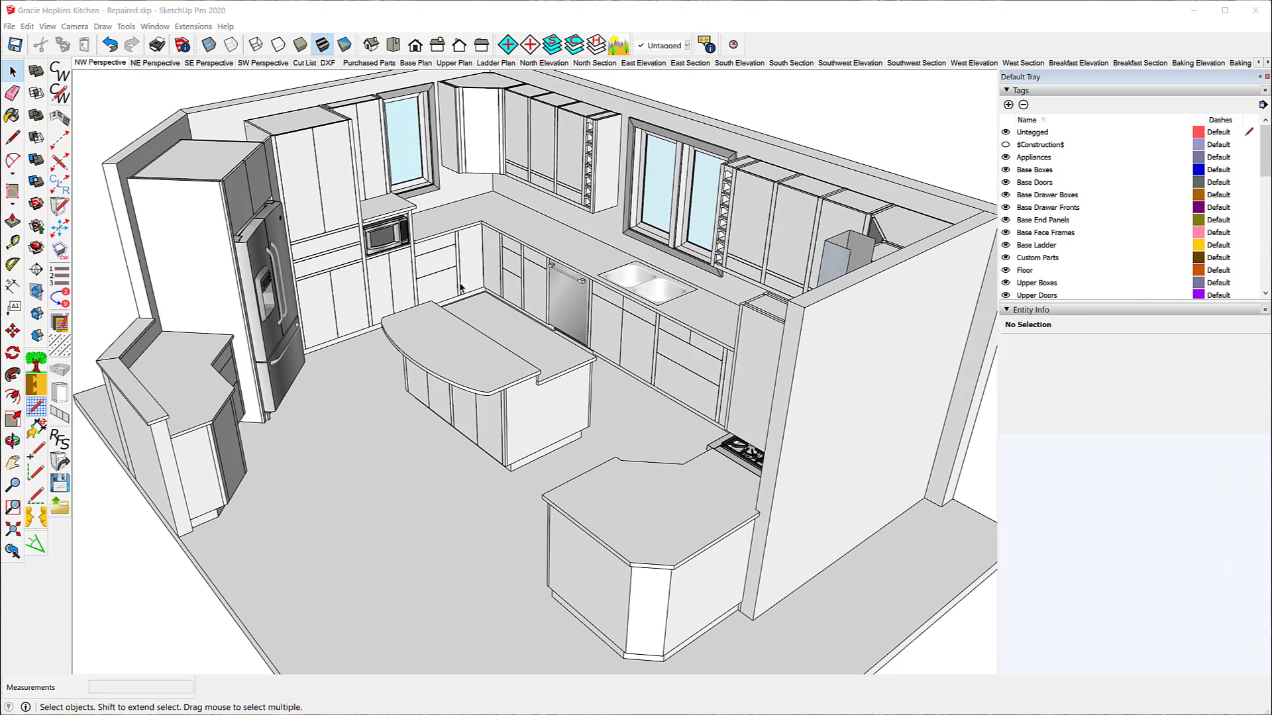
Step: Show the Purchased Parts scene and replace that scene's drawer boxes with detailed Tongue & Groove drawer box parts
click(365, 64)
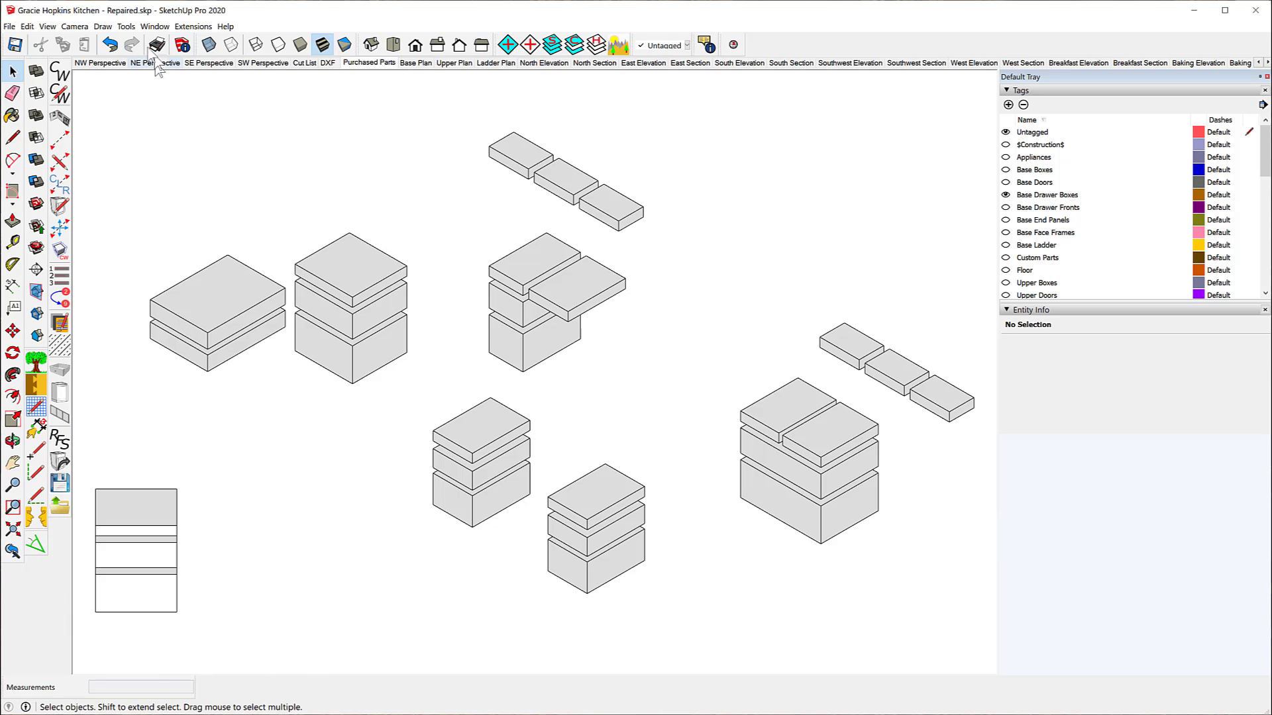
click(126, 27)
mouse_move(103, 27)
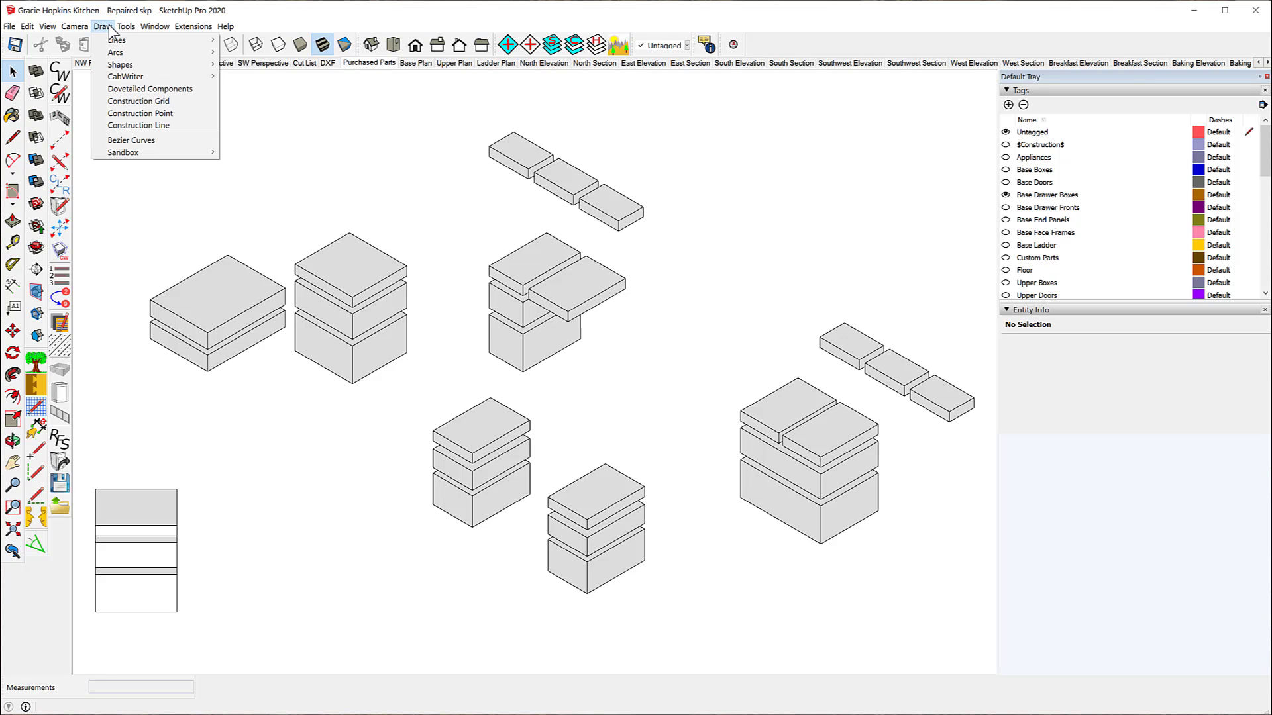
mouse_move(119, 76)
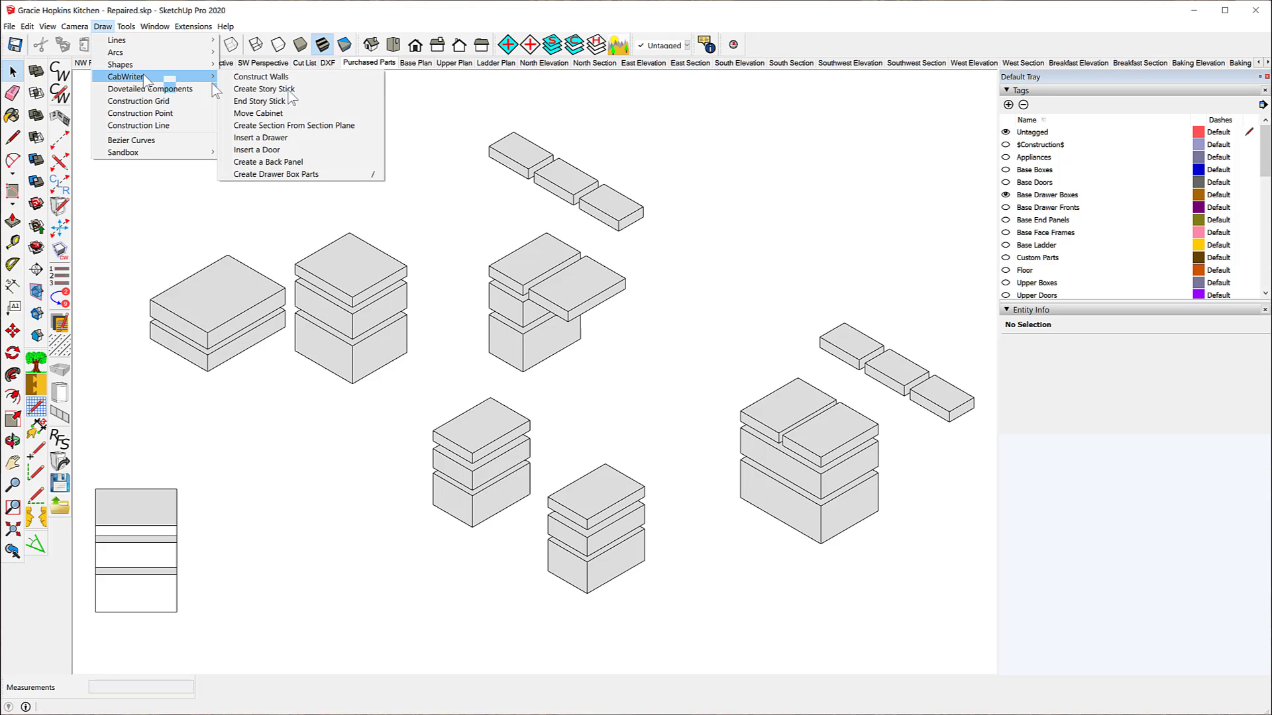
click(343, 174)
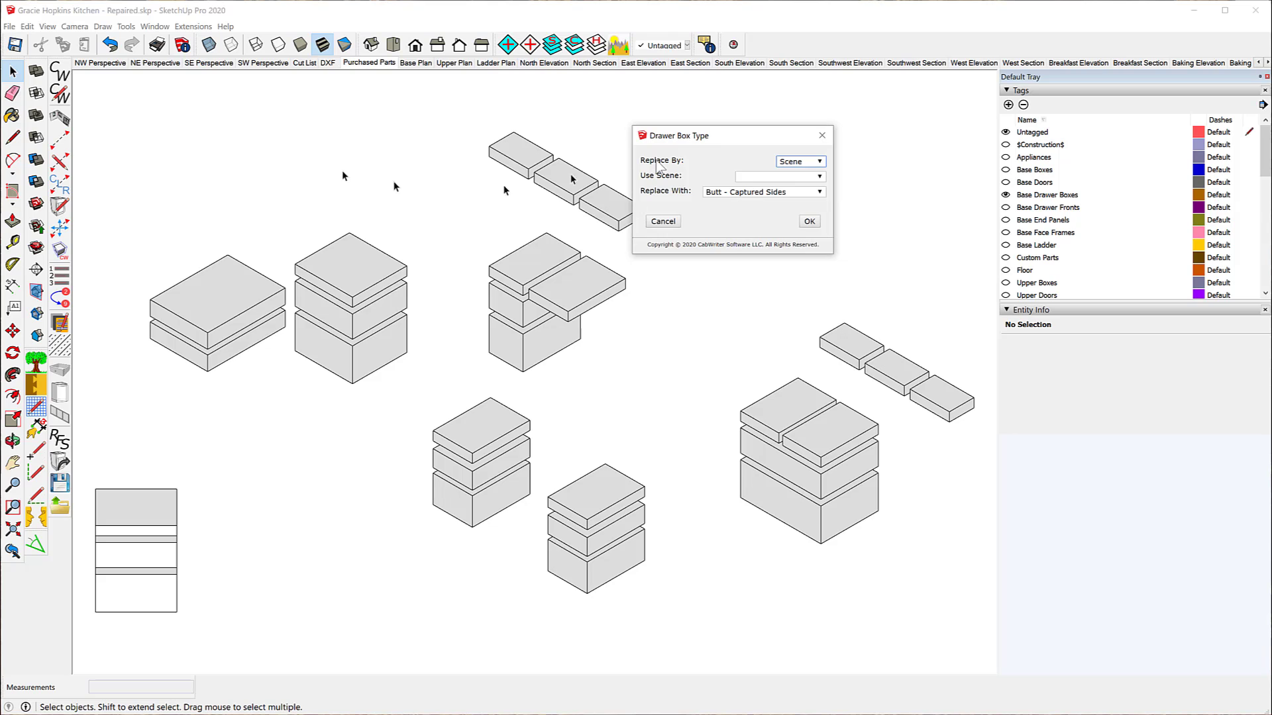
click(820, 177)
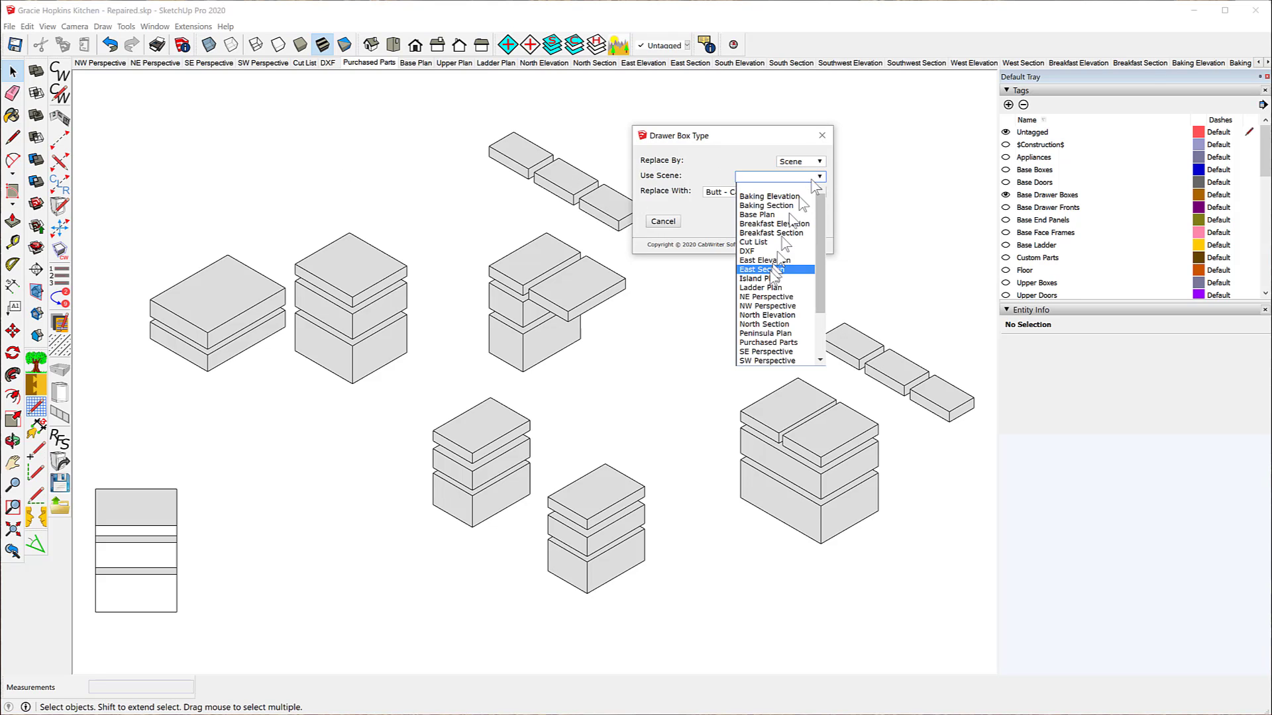
click(768, 344)
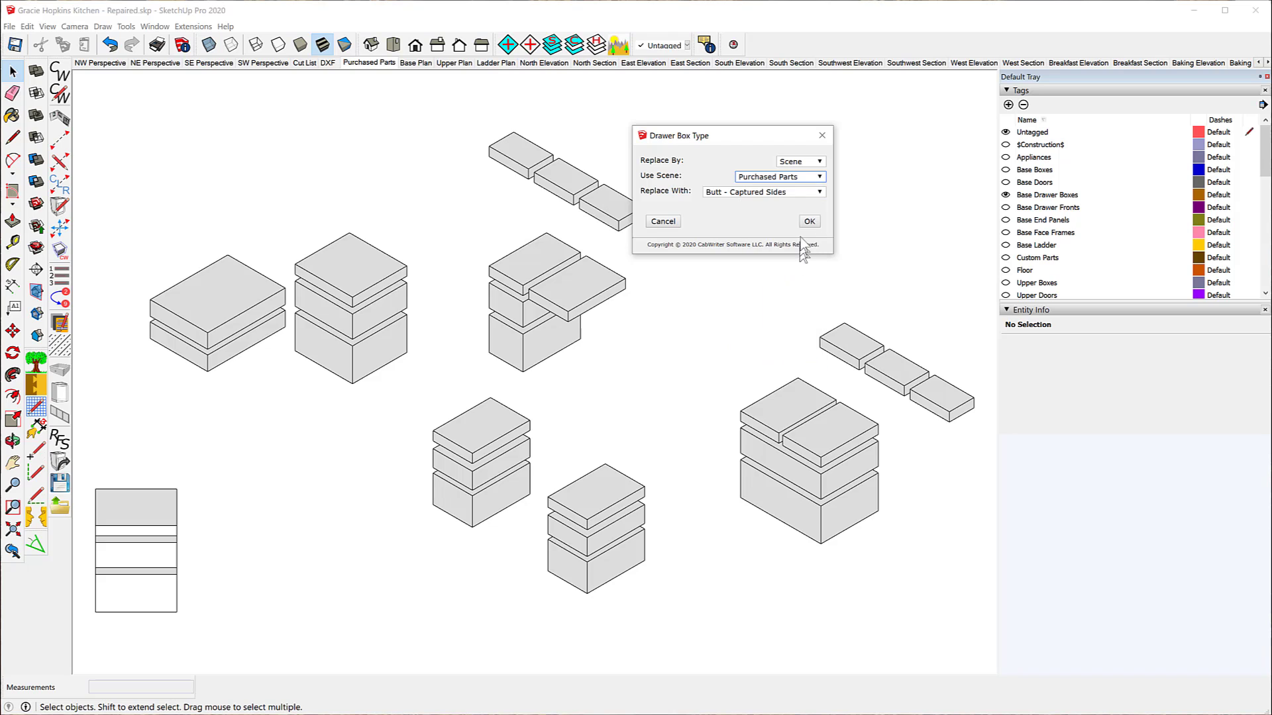
click(820, 192)
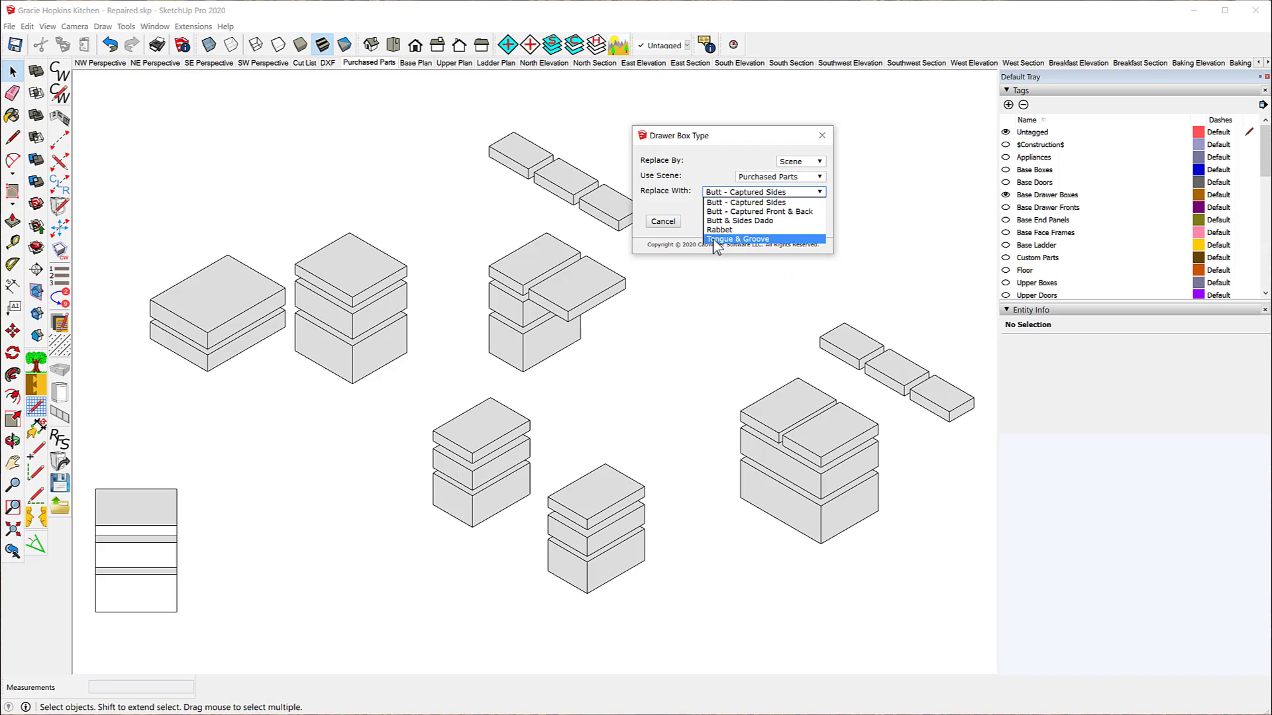
click(717, 240)
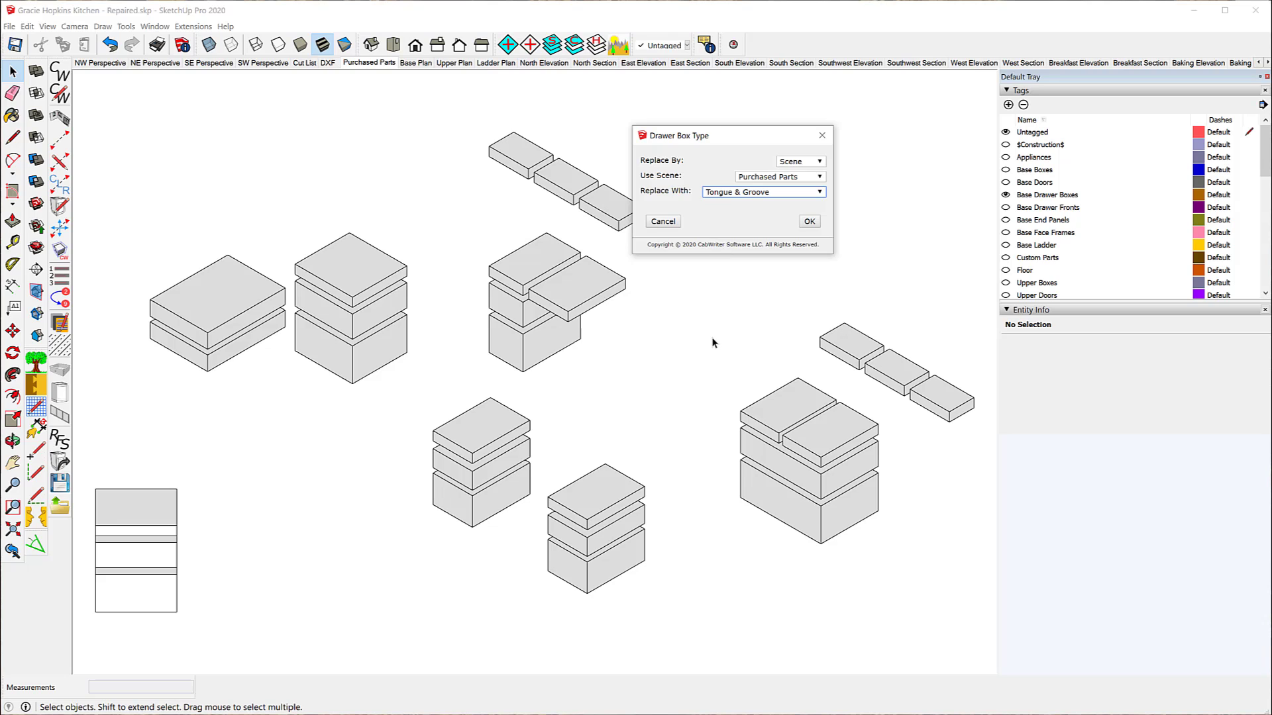
click(810, 222)
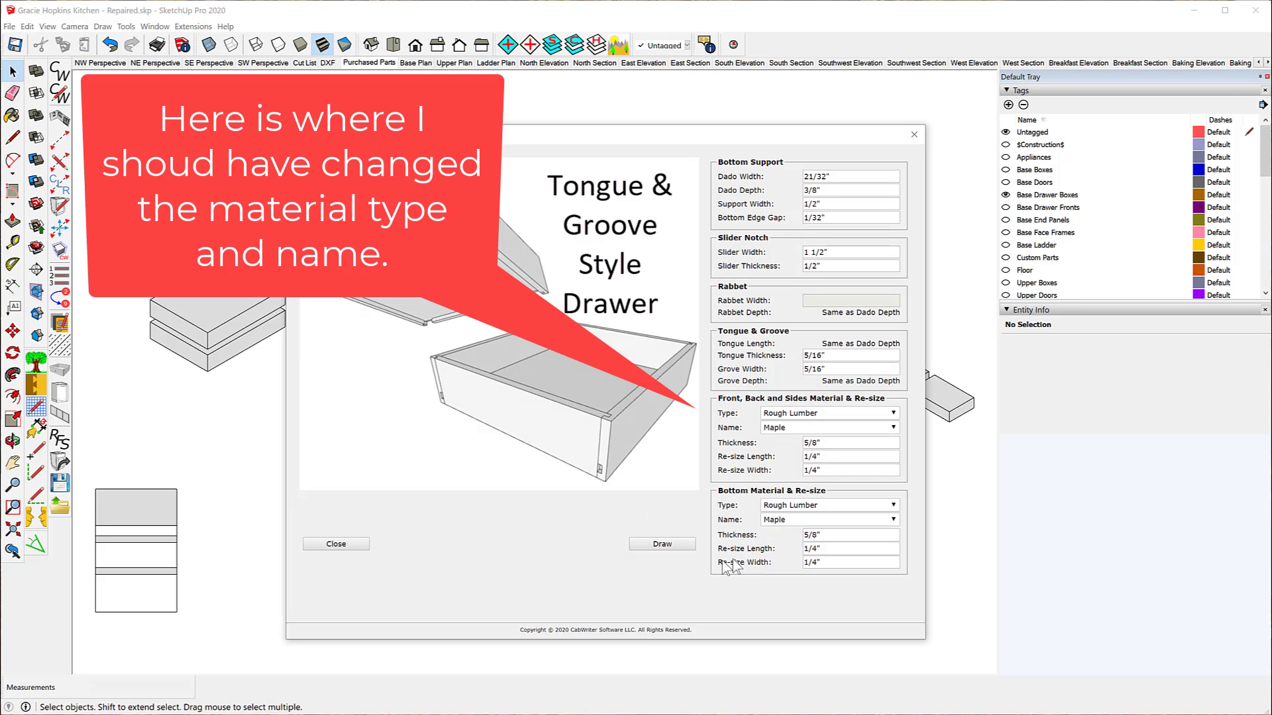
click(656, 545)
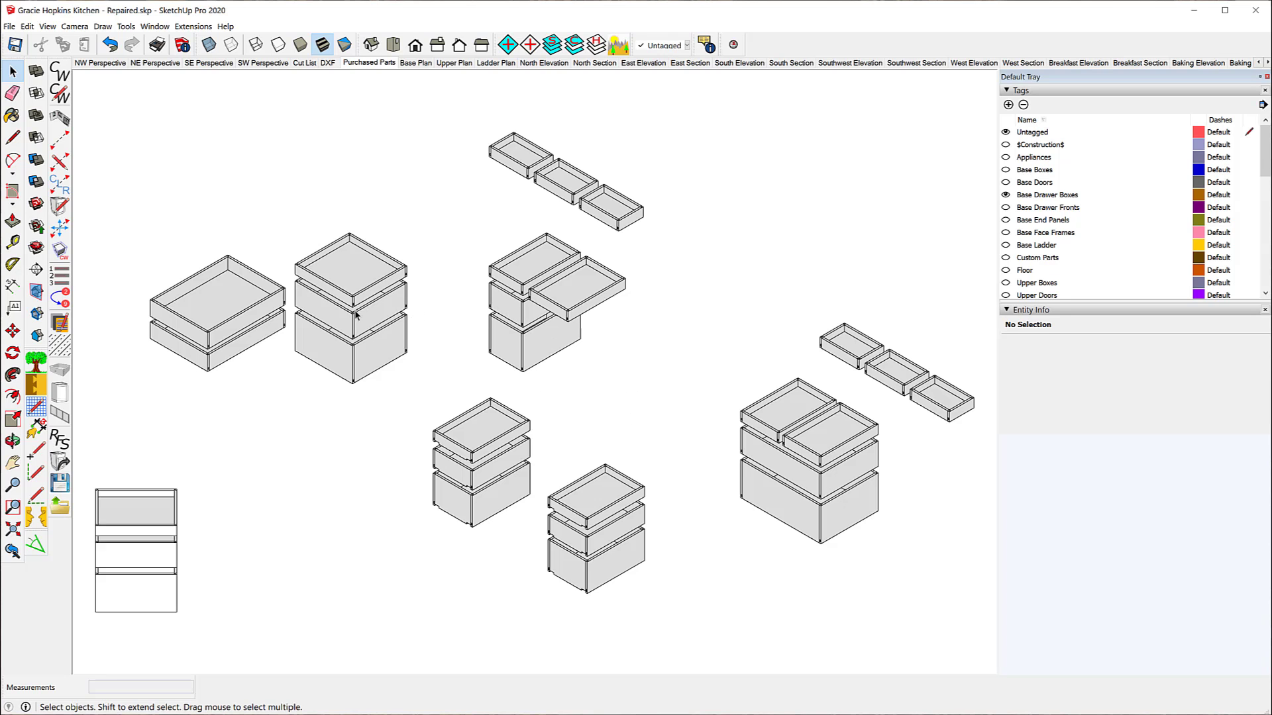
Step: Examine the corner joints, bottoms and interiors of the Tongue & Groove drawer boxes from several angles
scroll(356, 315, up, 3)
scroll(356, 315, up, 8)
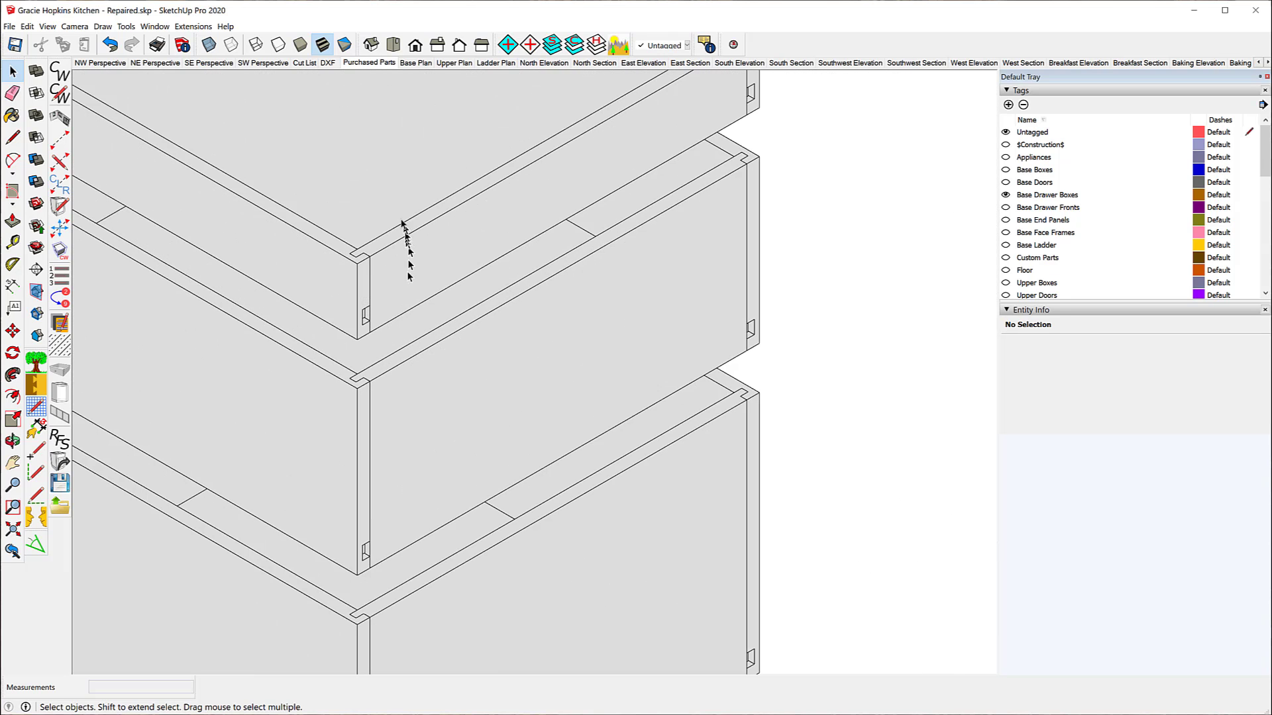
scroll(365, 268, up, 2)
middle_drag(378, 261, 220, 291)
scroll(270, 292, down, 6)
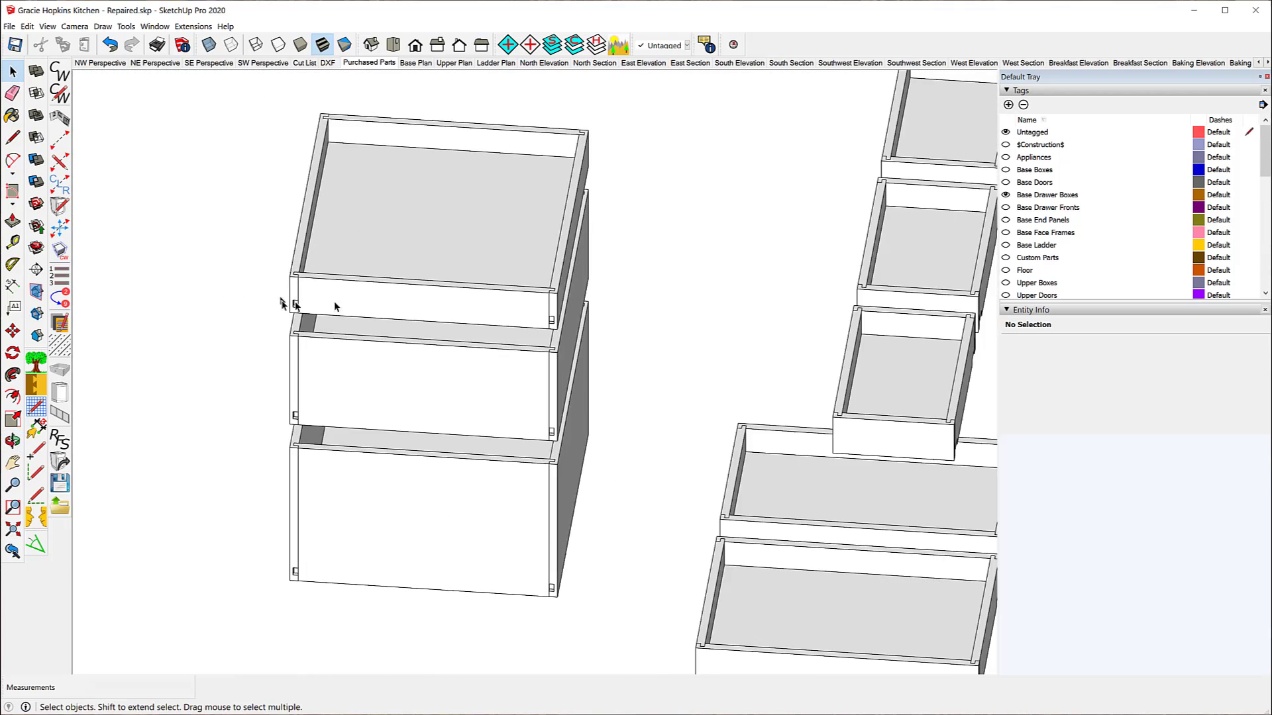
middle_drag(634, 300, 874, 276)
middle_drag(587, 366, 600, 356)
scroll(716, 278, down, 2)
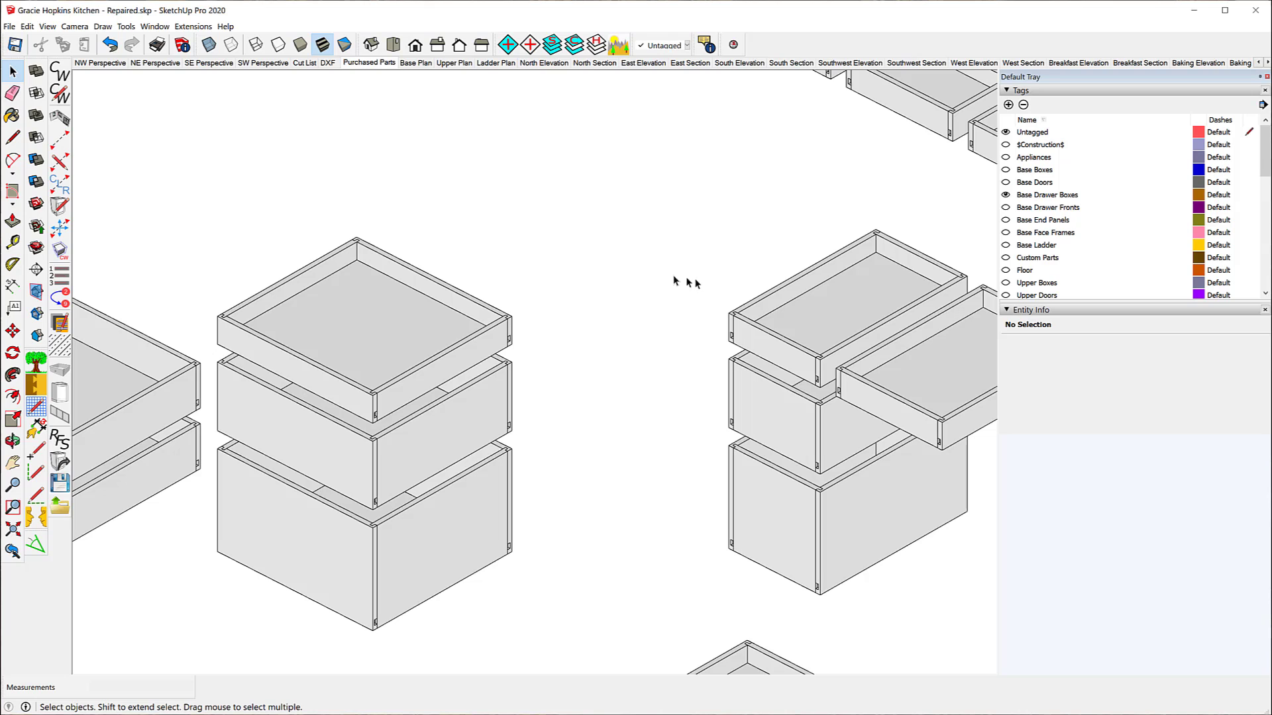
scroll(670, 285, down, 1)
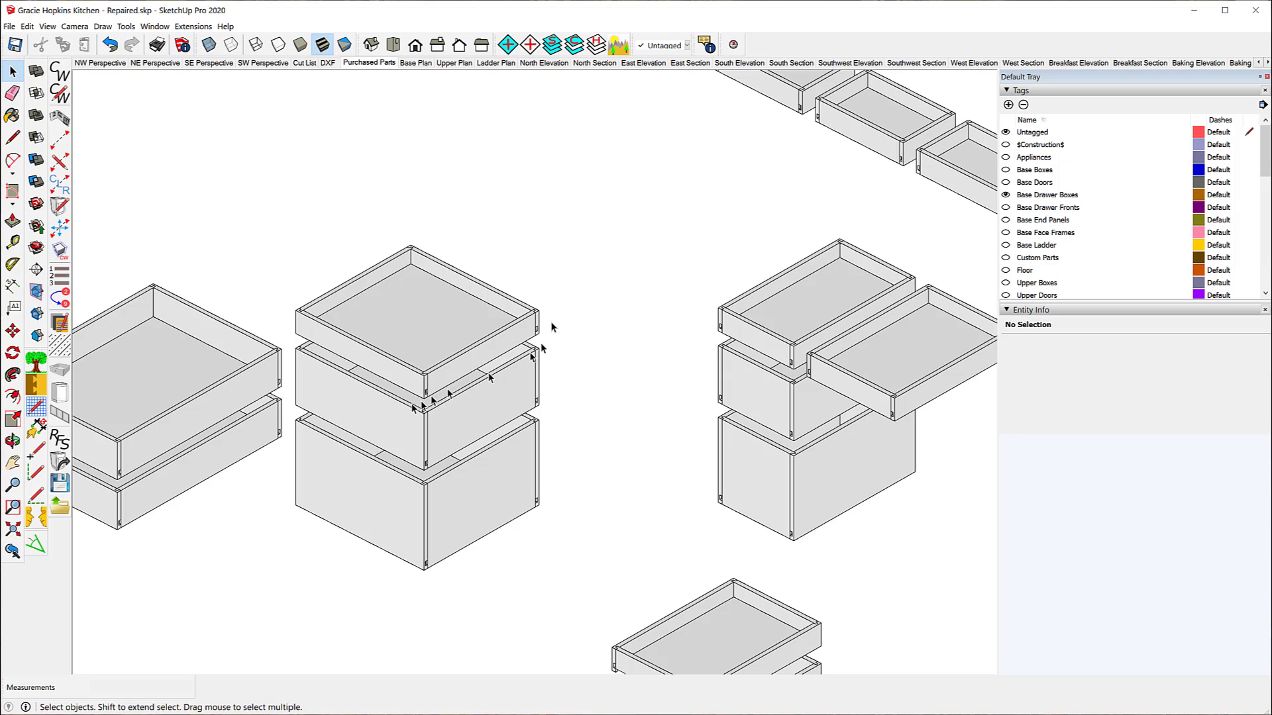
Step: Undo the Tongue & Groove drawer box replacement
click(110, 46)
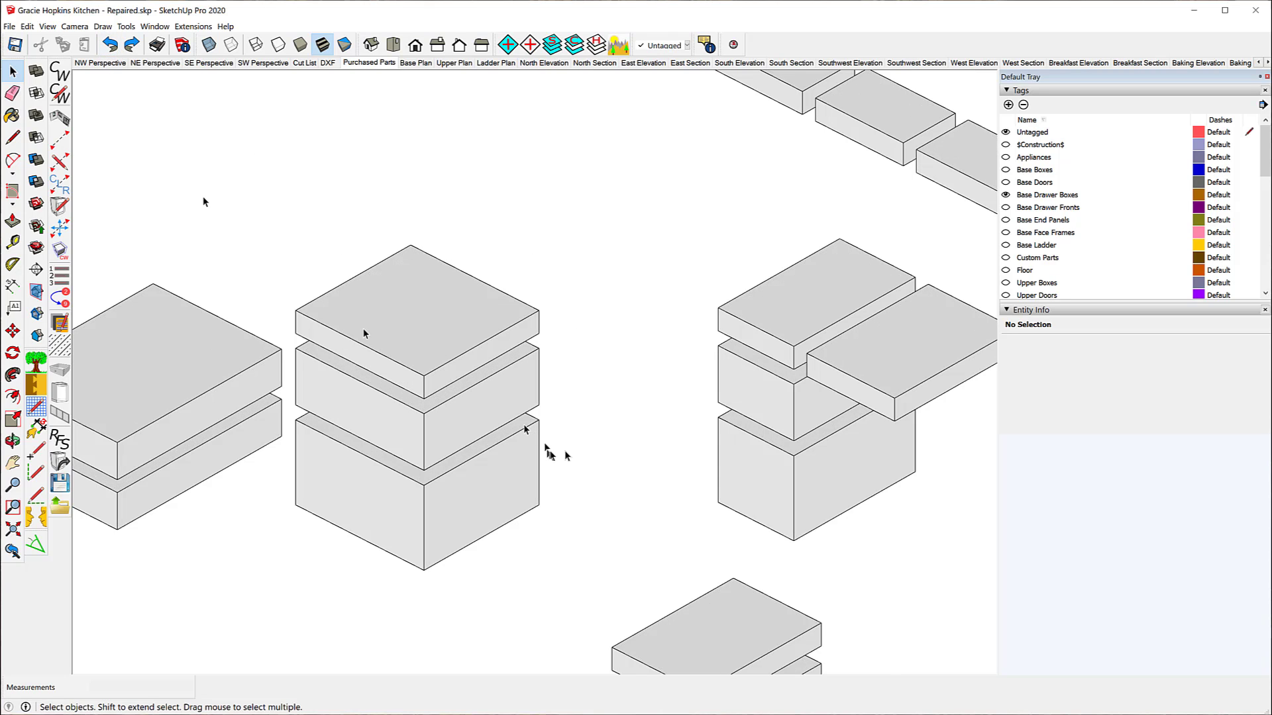
scroll(567, 455, down, 6)
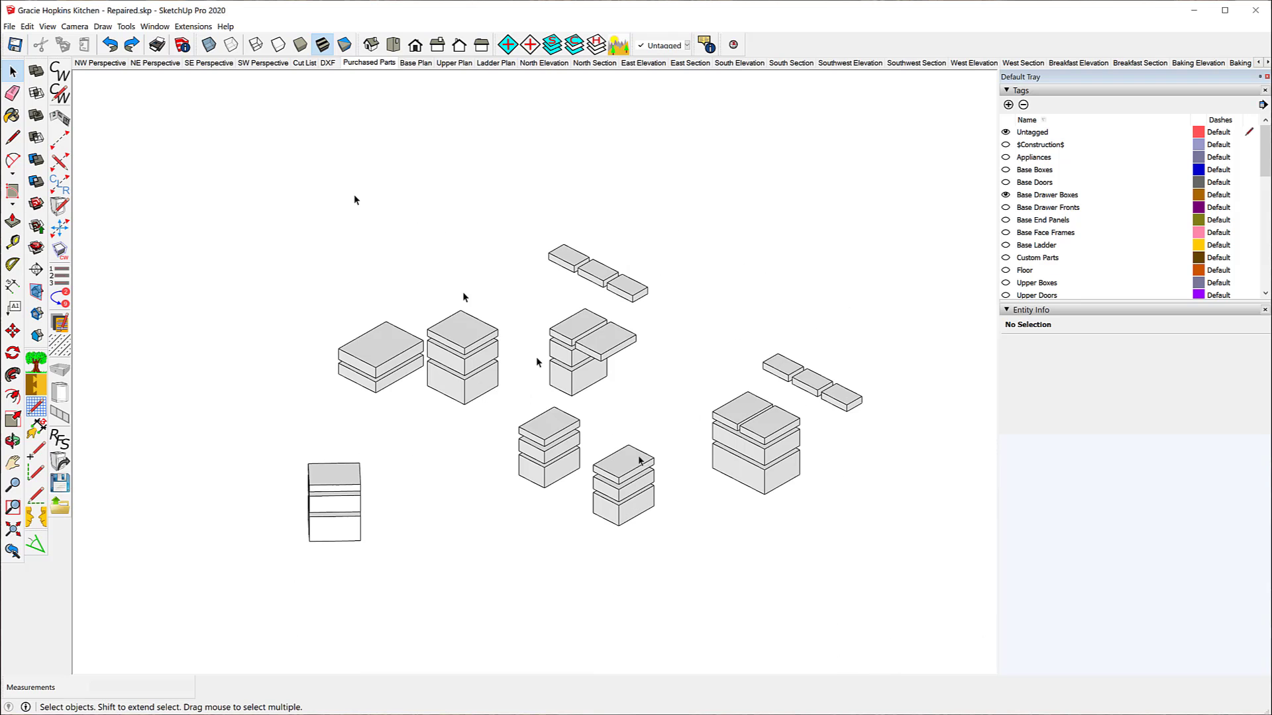
scroll(530, 430, up, 5)
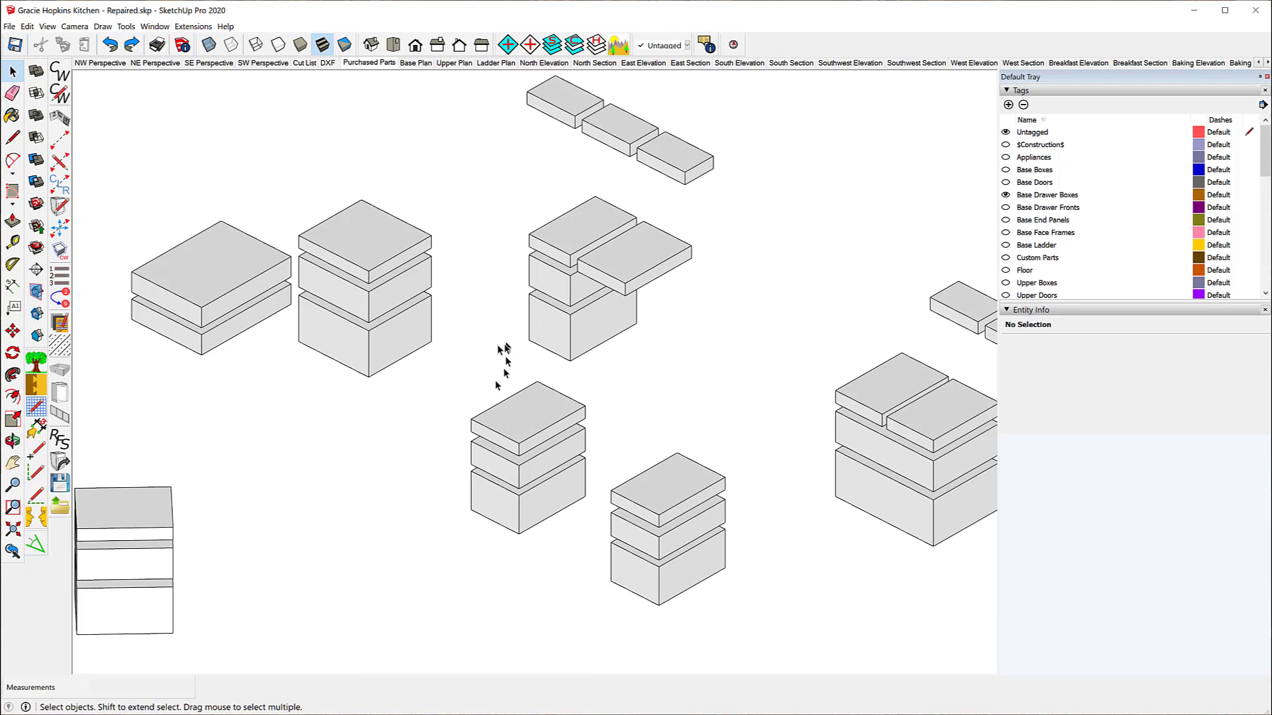
scroll(504, 358, down, 2)
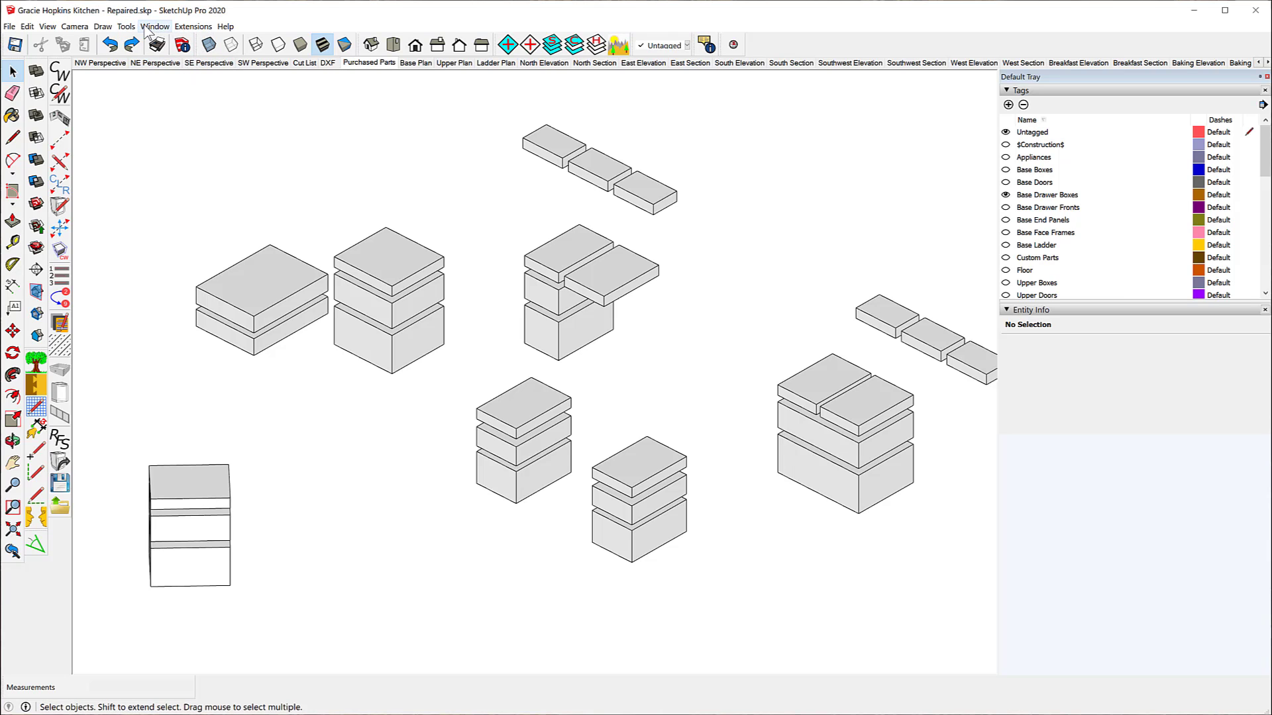
Step: Replace the drawer boxes in the Purchased Parts scene with detailed Rabbet drawer box parts
click(104, 28)
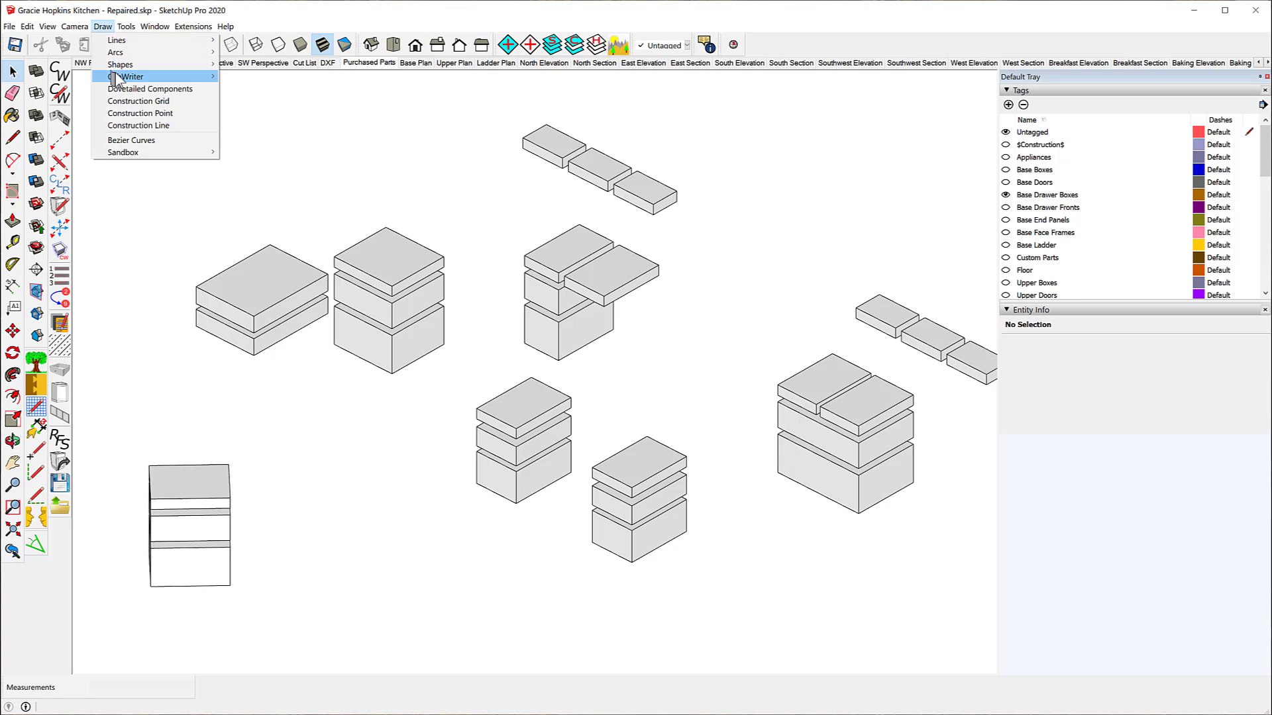
mouse_move(126, 76)
click(313, 175)
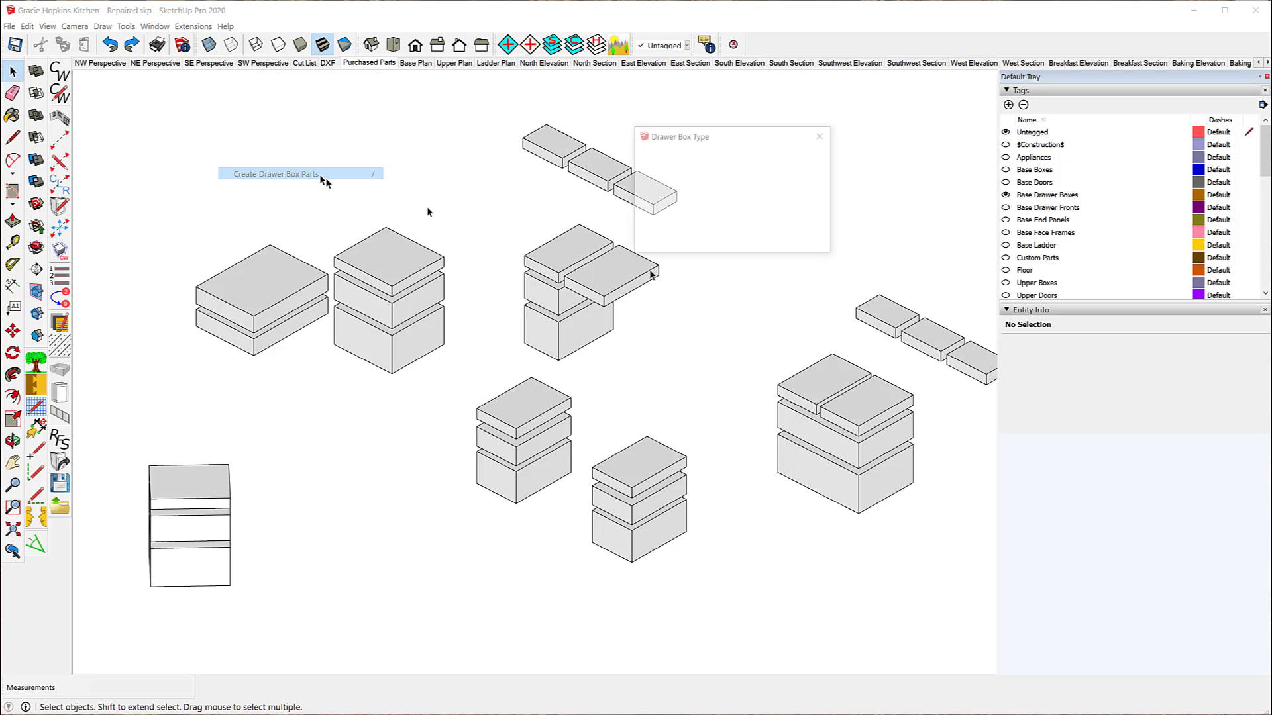
click(819, 176)
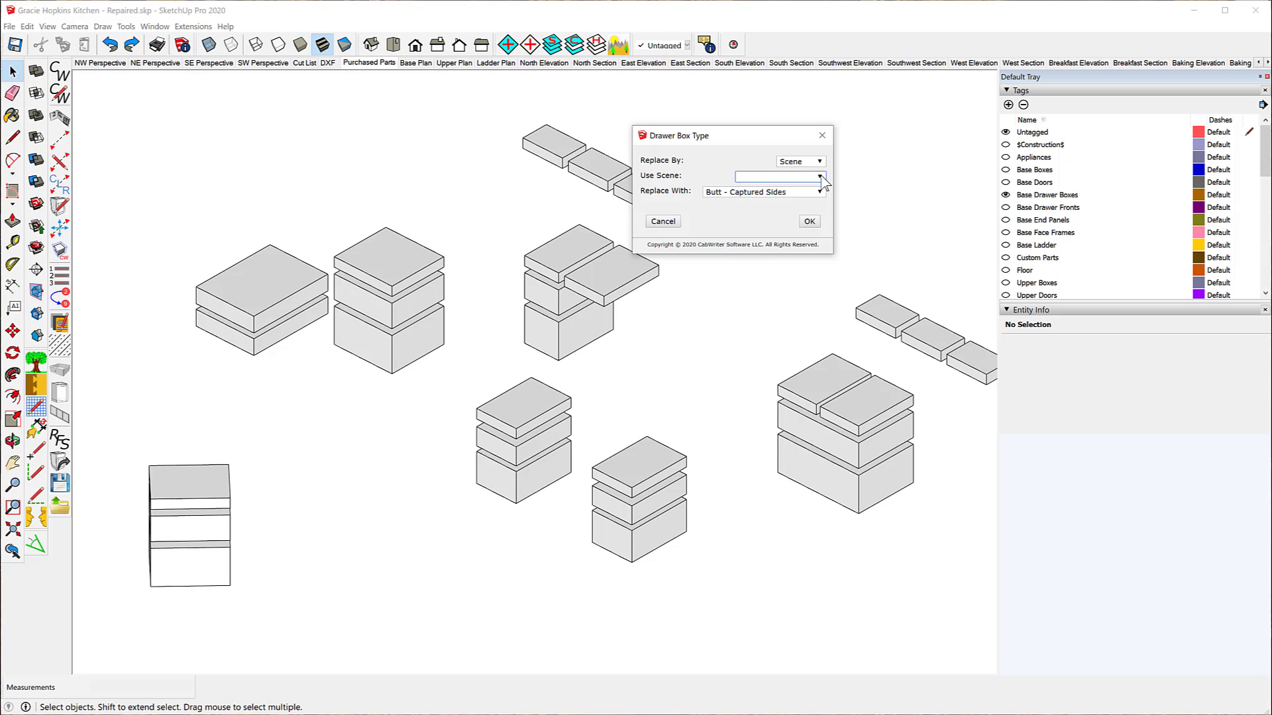
click(767, 343)
click(820, 193)
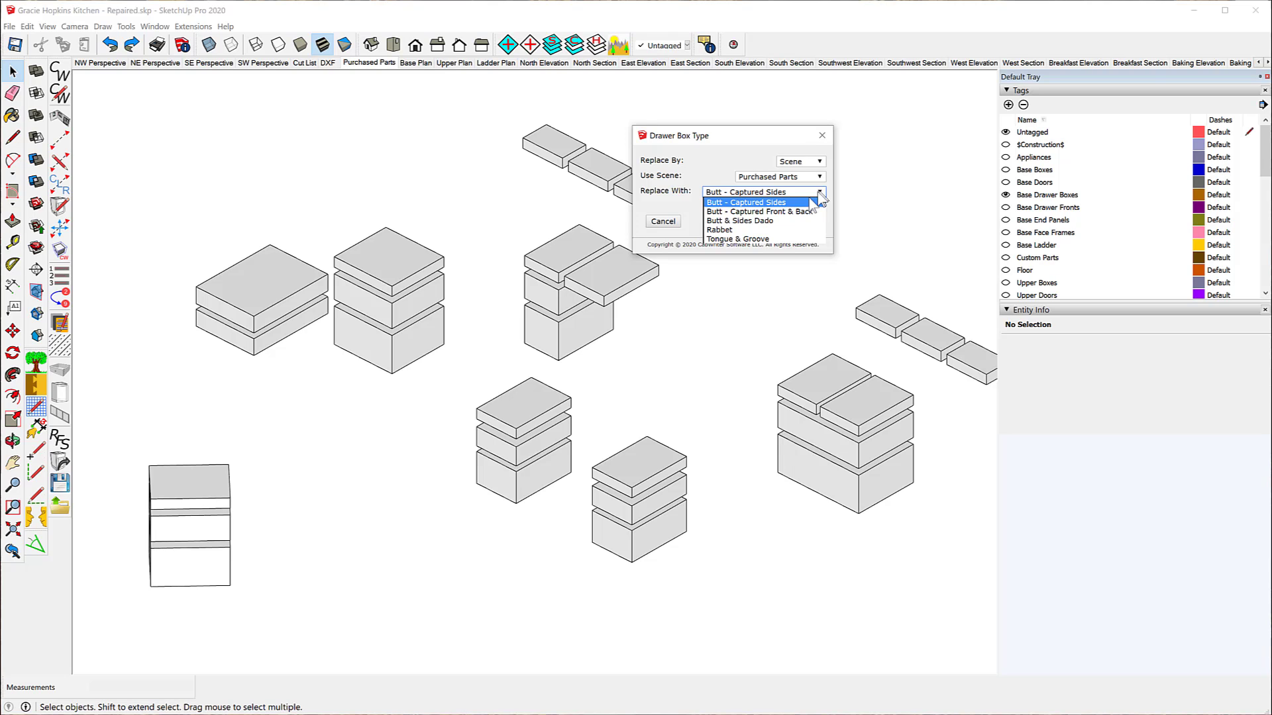
click(740, 232)
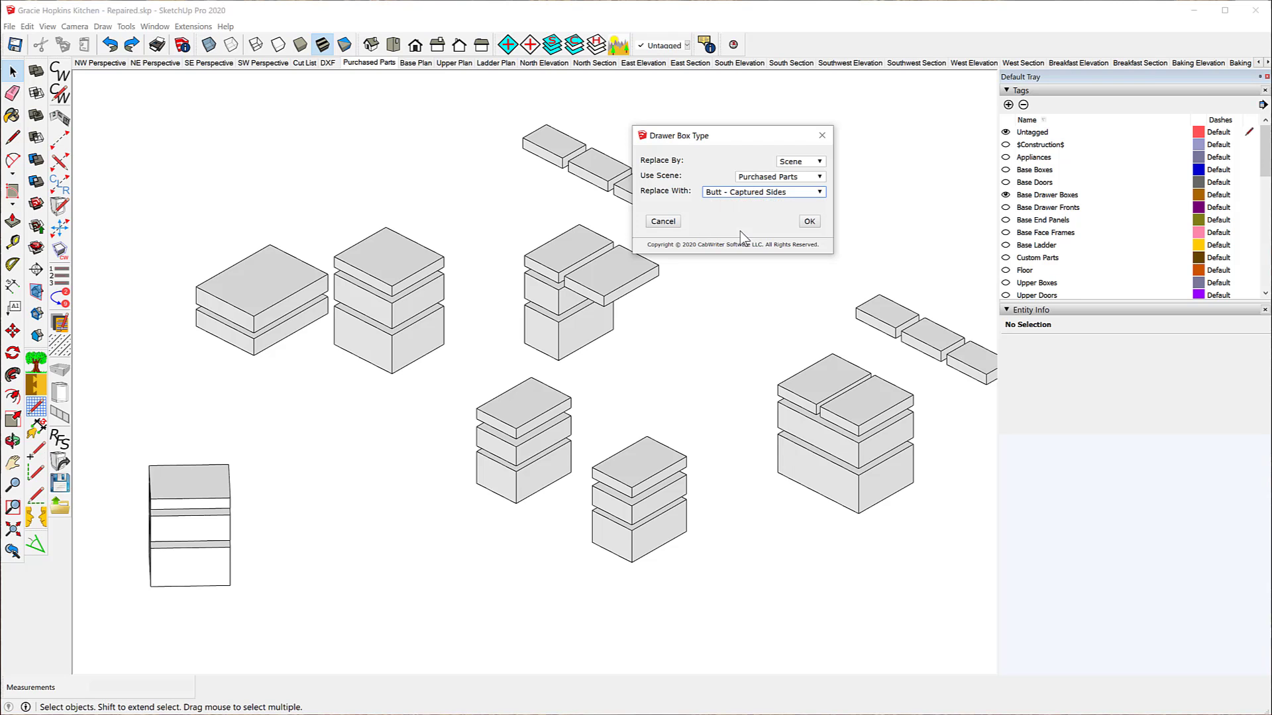
click(810, 222)
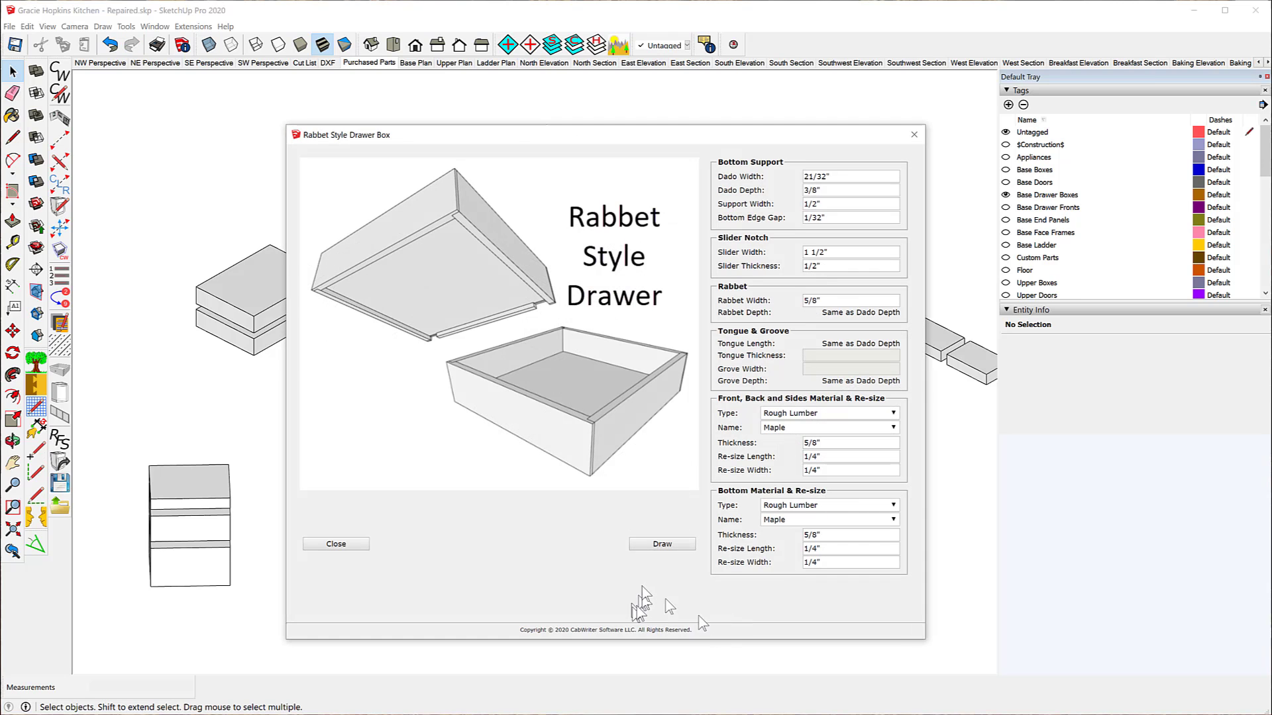
click(659, 545)
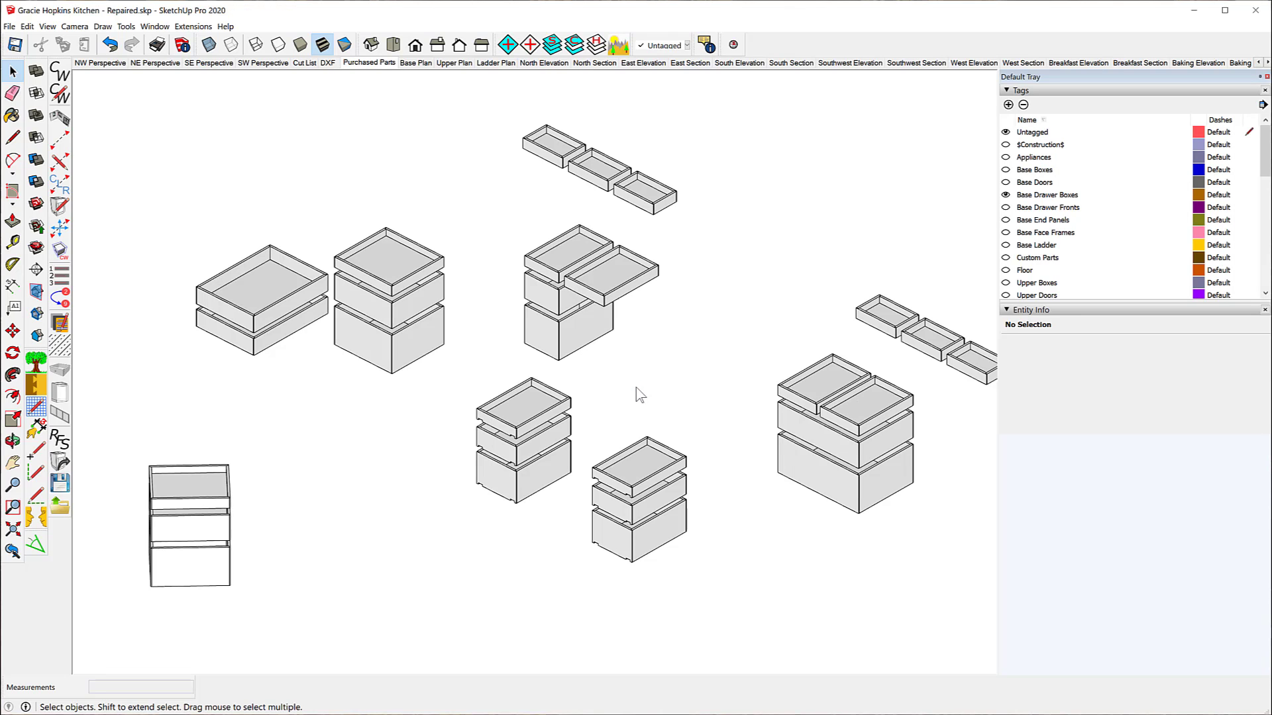
Step: Inspect the Rabbet drawer box joints, undo the replacement and restore the Purchased Parts scene view
scroll(616, 271, up, 5)
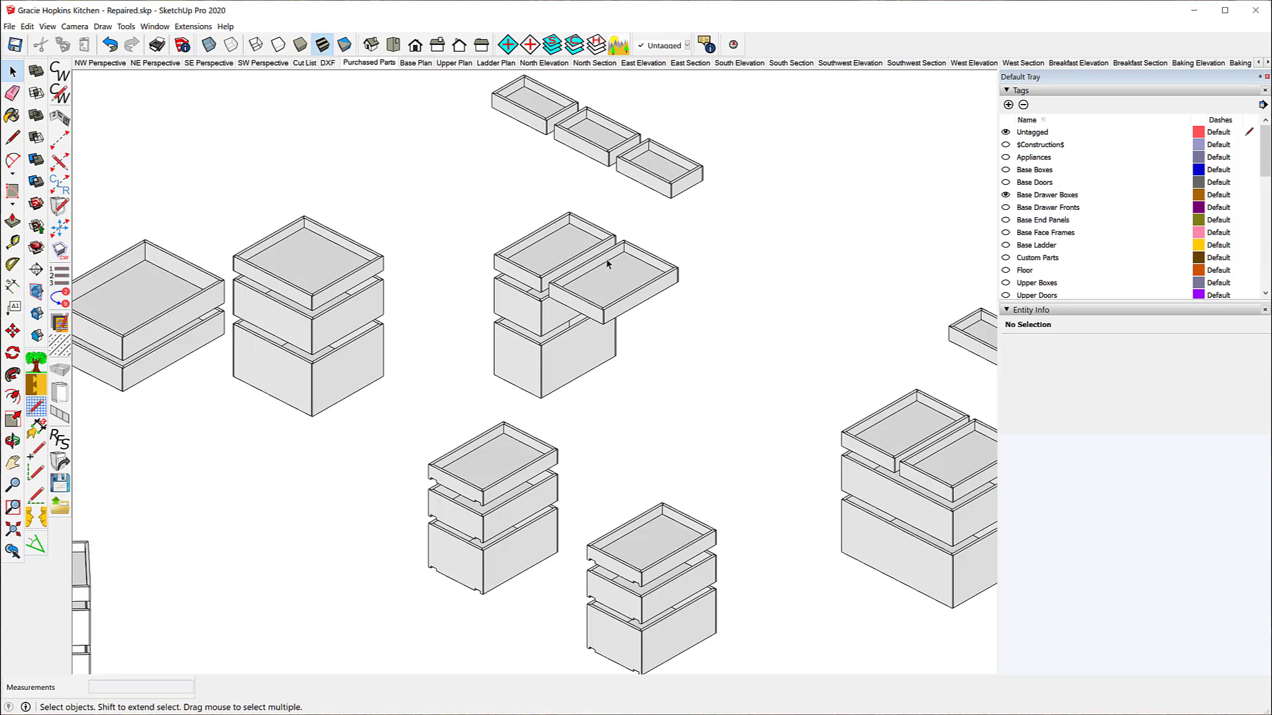
scroll(632, 329, up, 2)
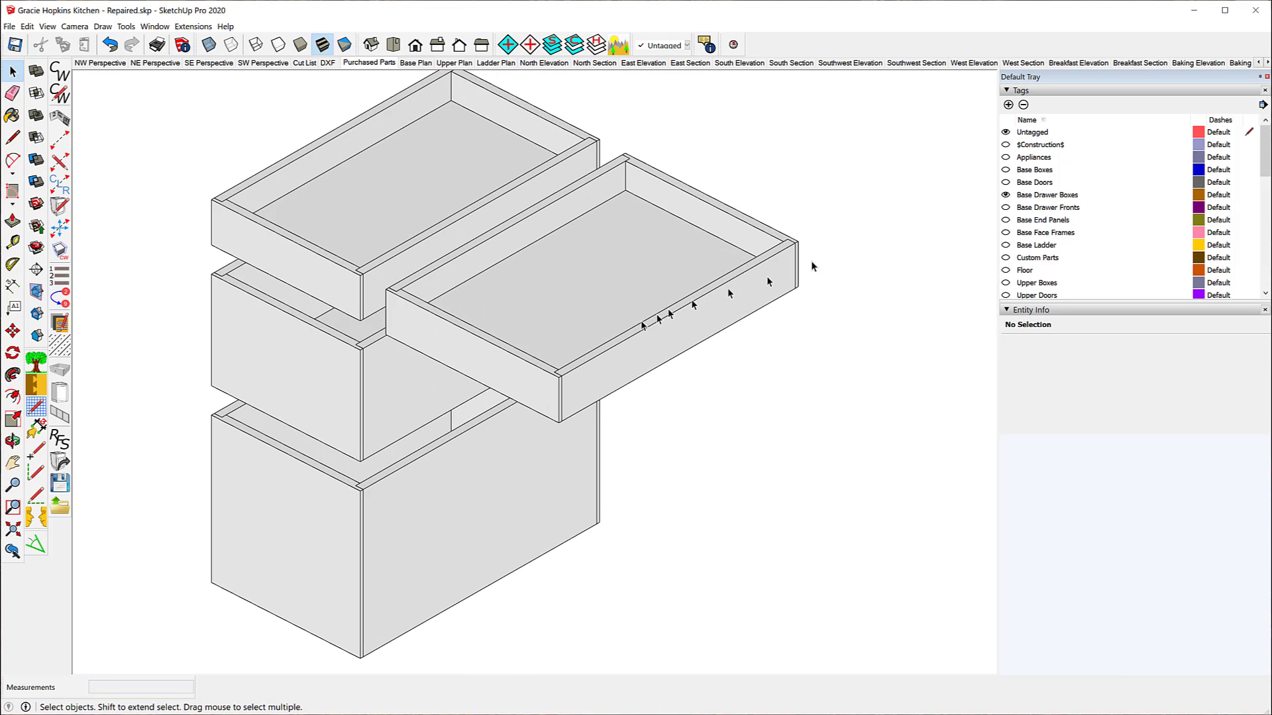
middle_drag(860, 224, 881, 207)
key(space)
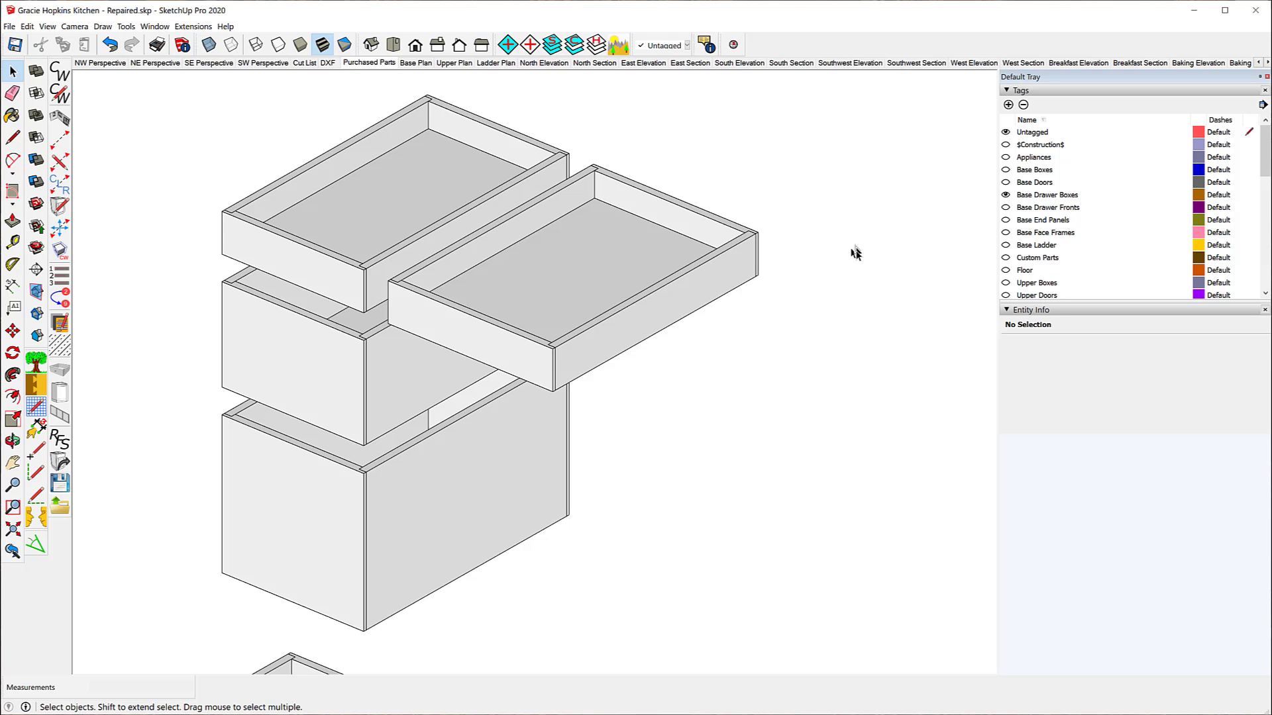
scroll(857, 257, down, 6)
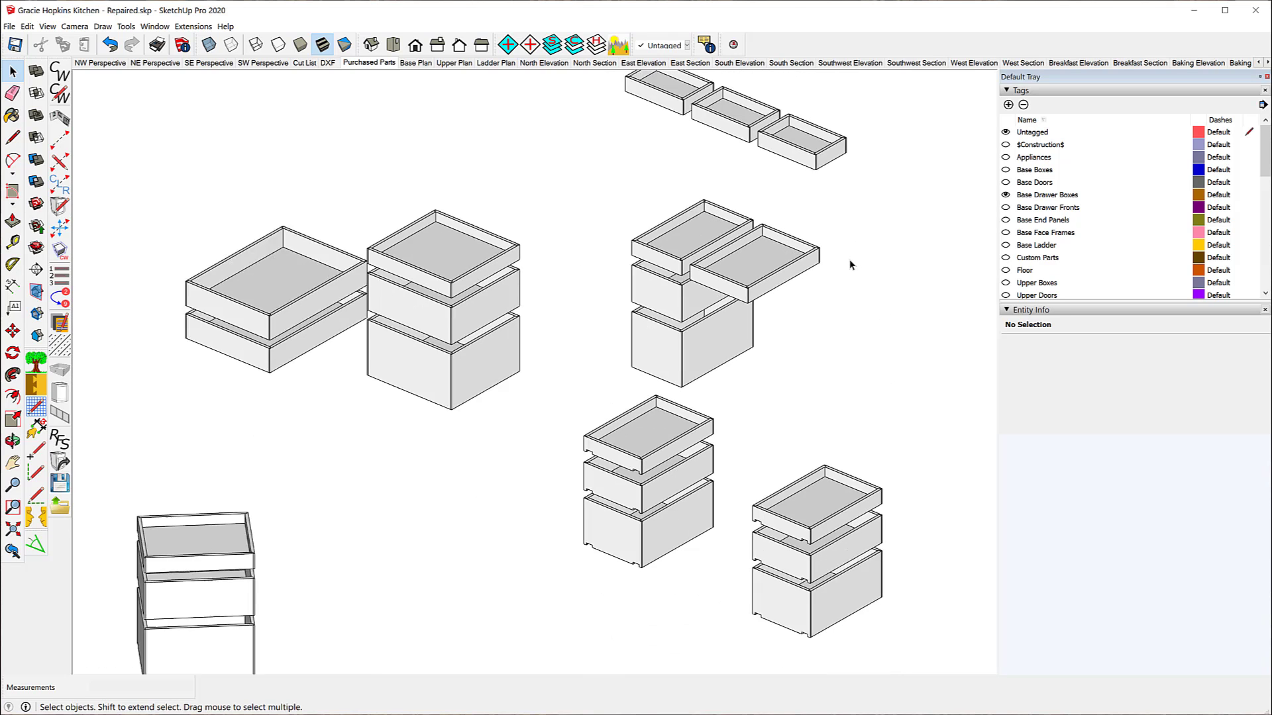
click(111, 46)
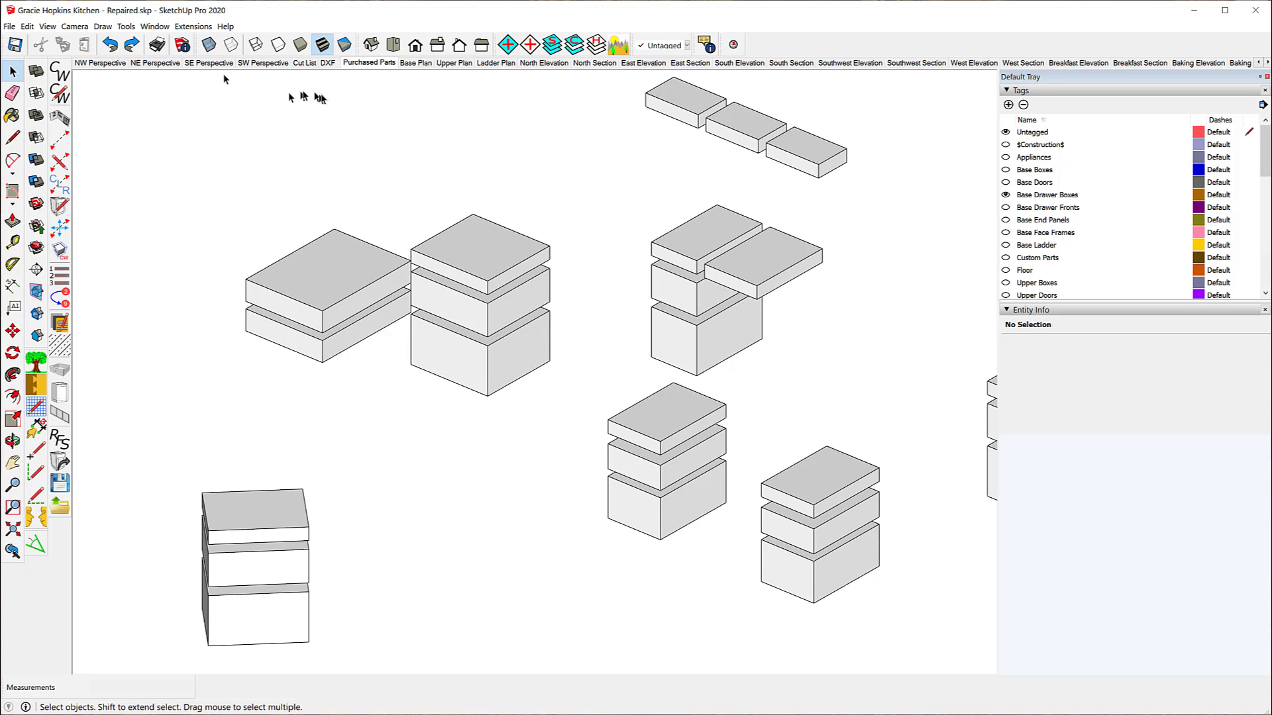
click(366, 63)
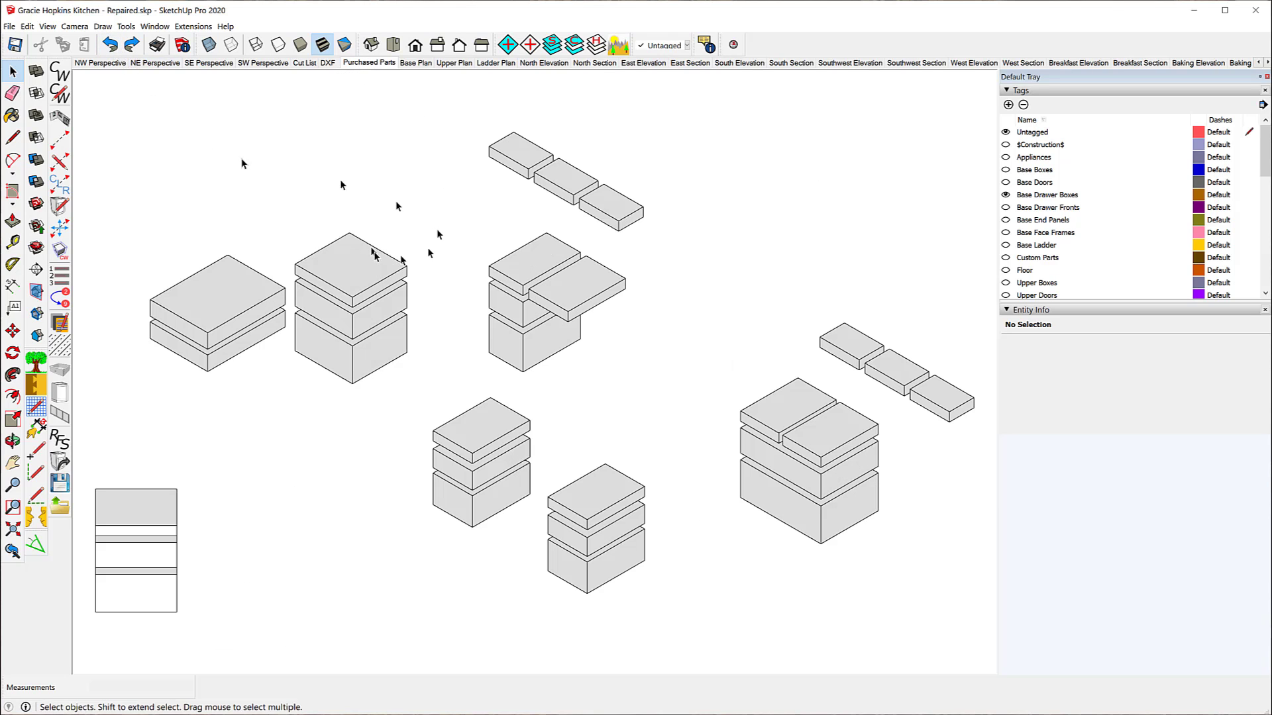
Step: Replace the drawer boxes in the Purchased Parts scene with detailed Tongue & Groove drawer box parts, keeping the default dimensions
click(104, 27)
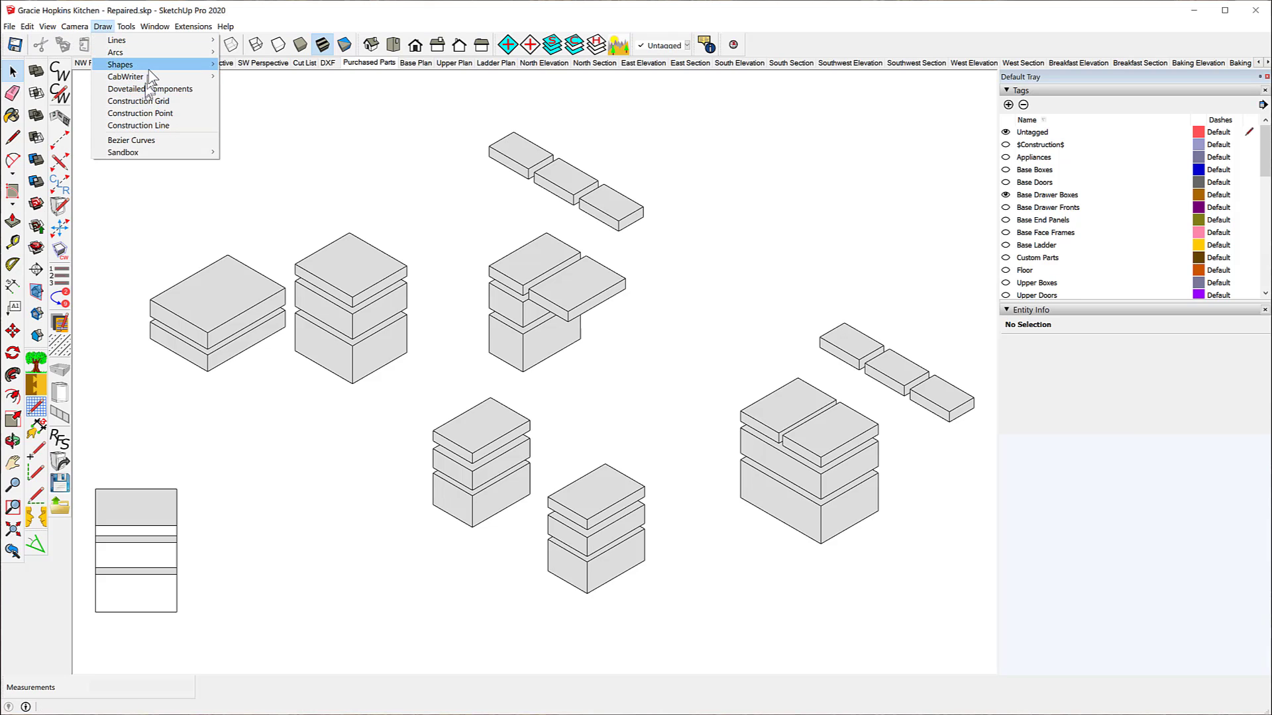
mouse_move(150, 81)
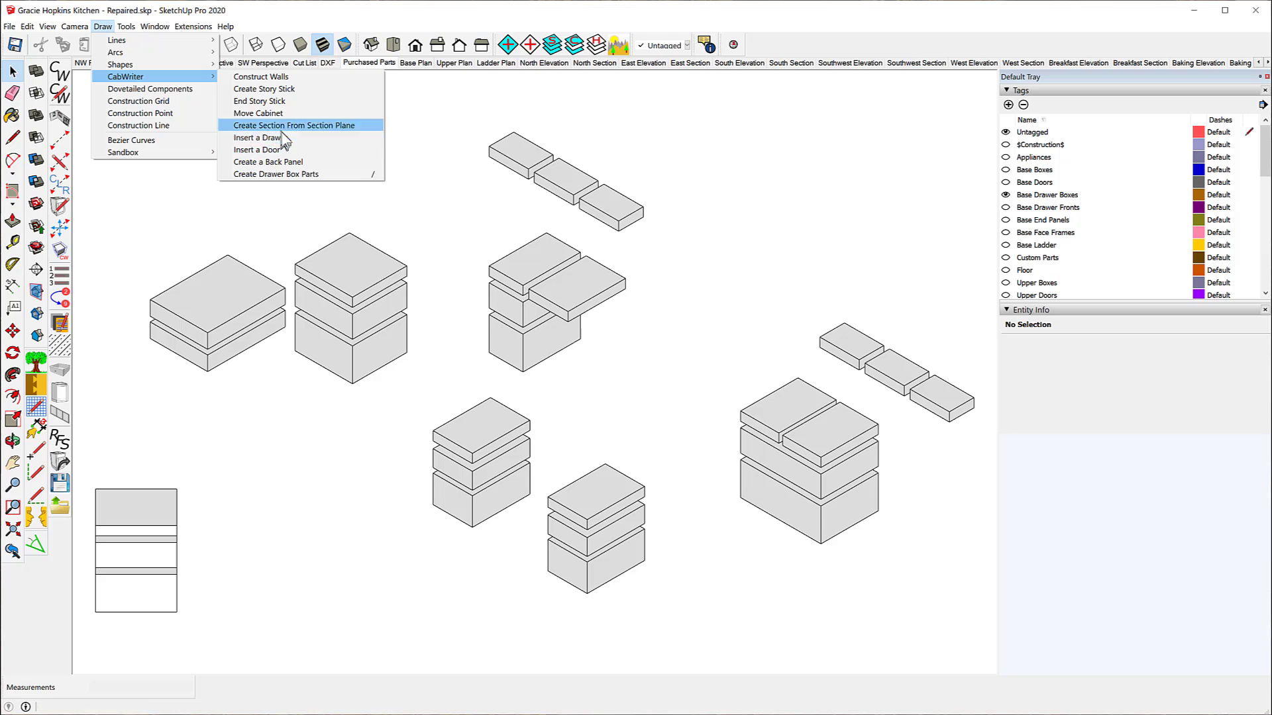
click(276, 174)
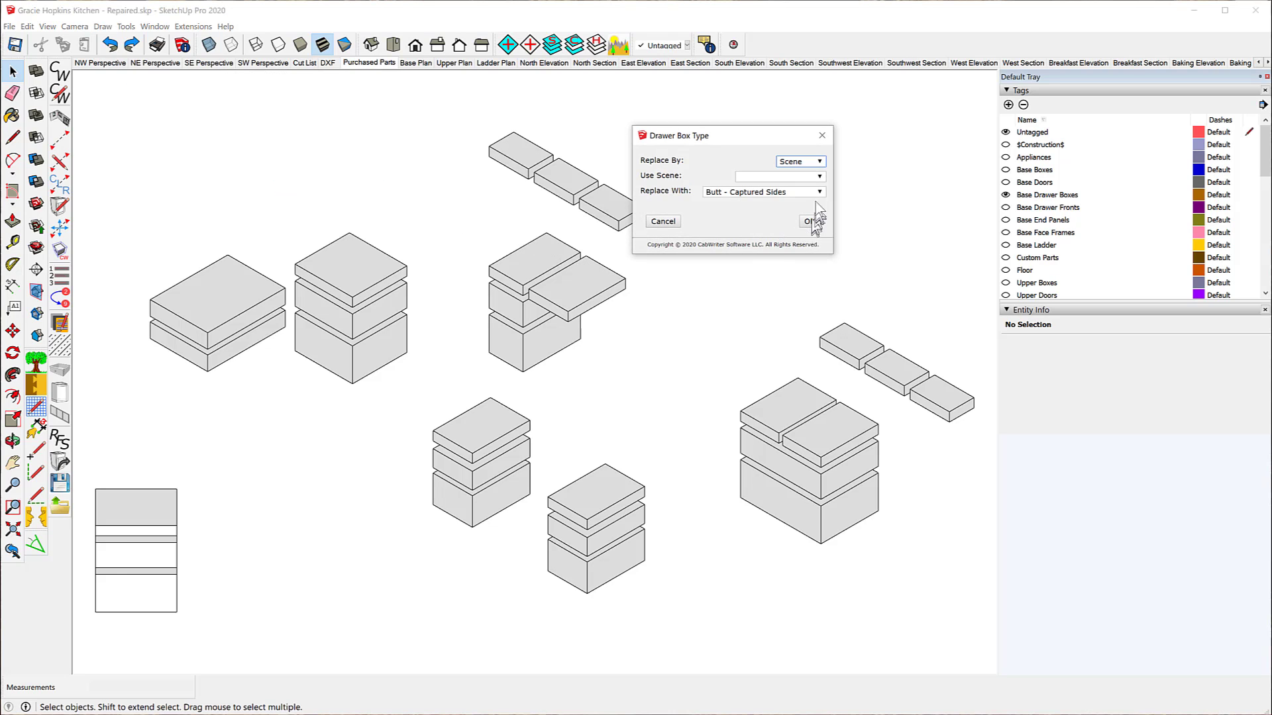
click(820, 192)
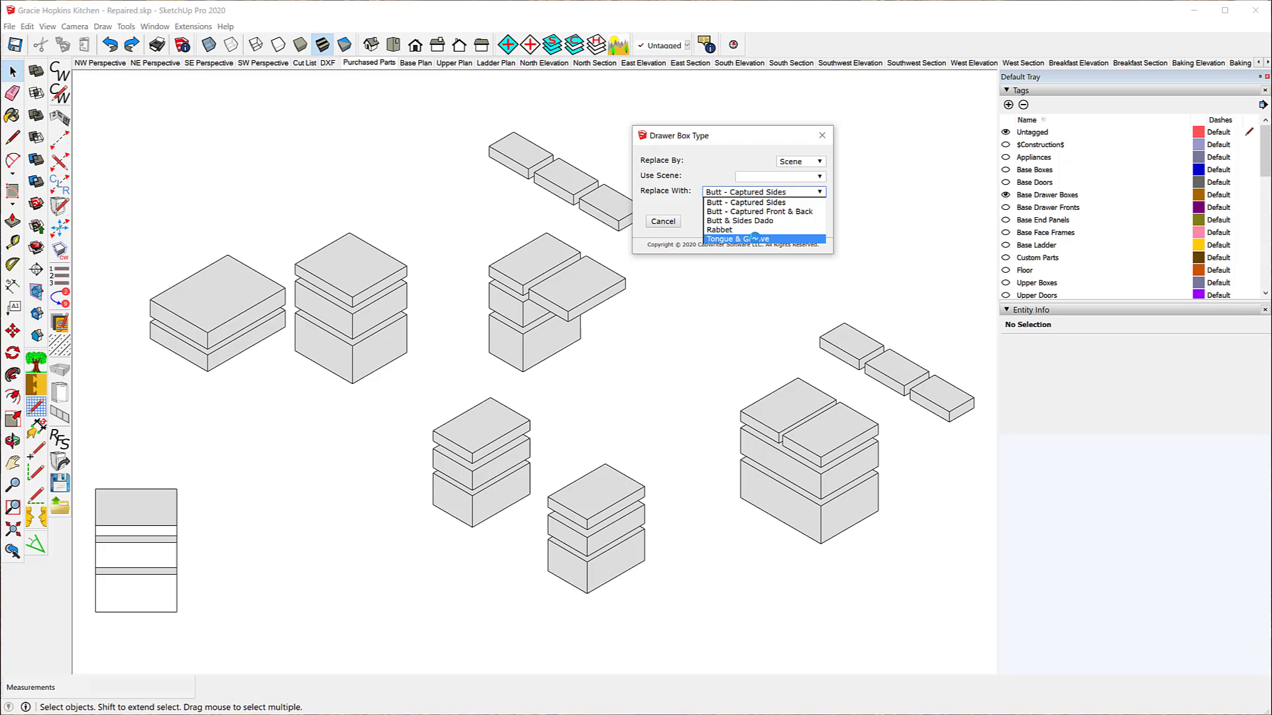
click(755, 238)
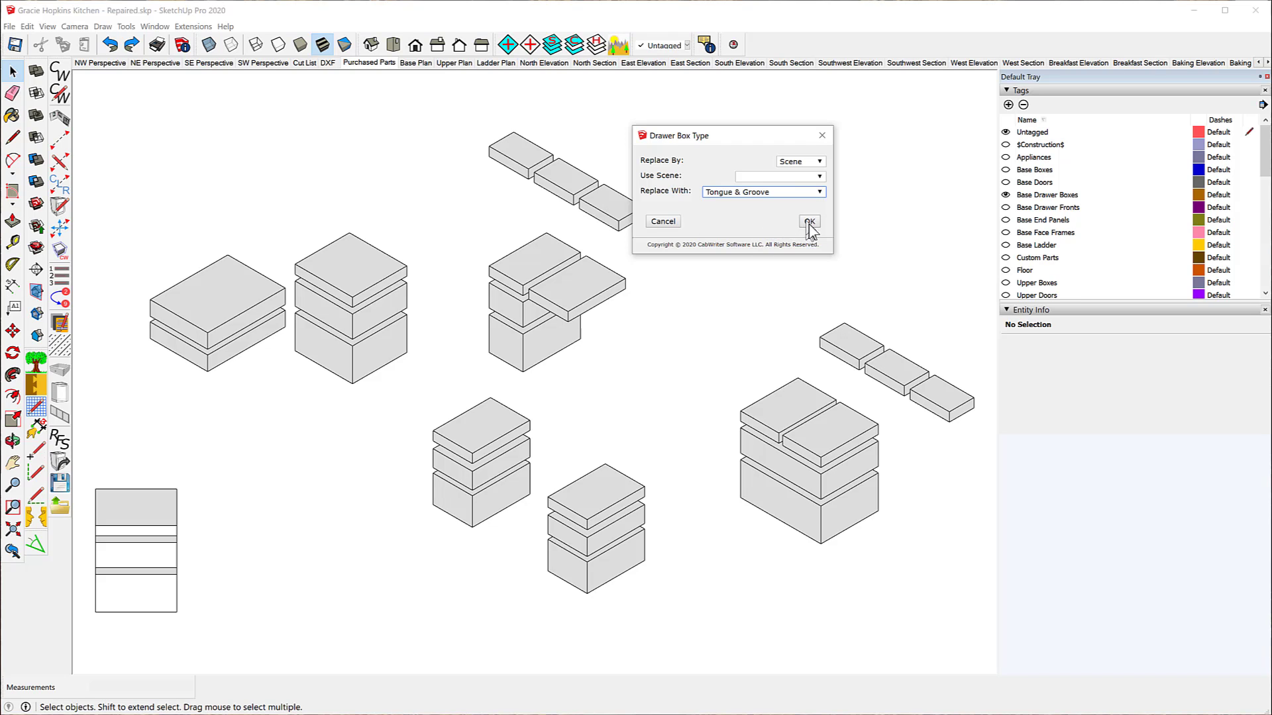
click(820, 176)
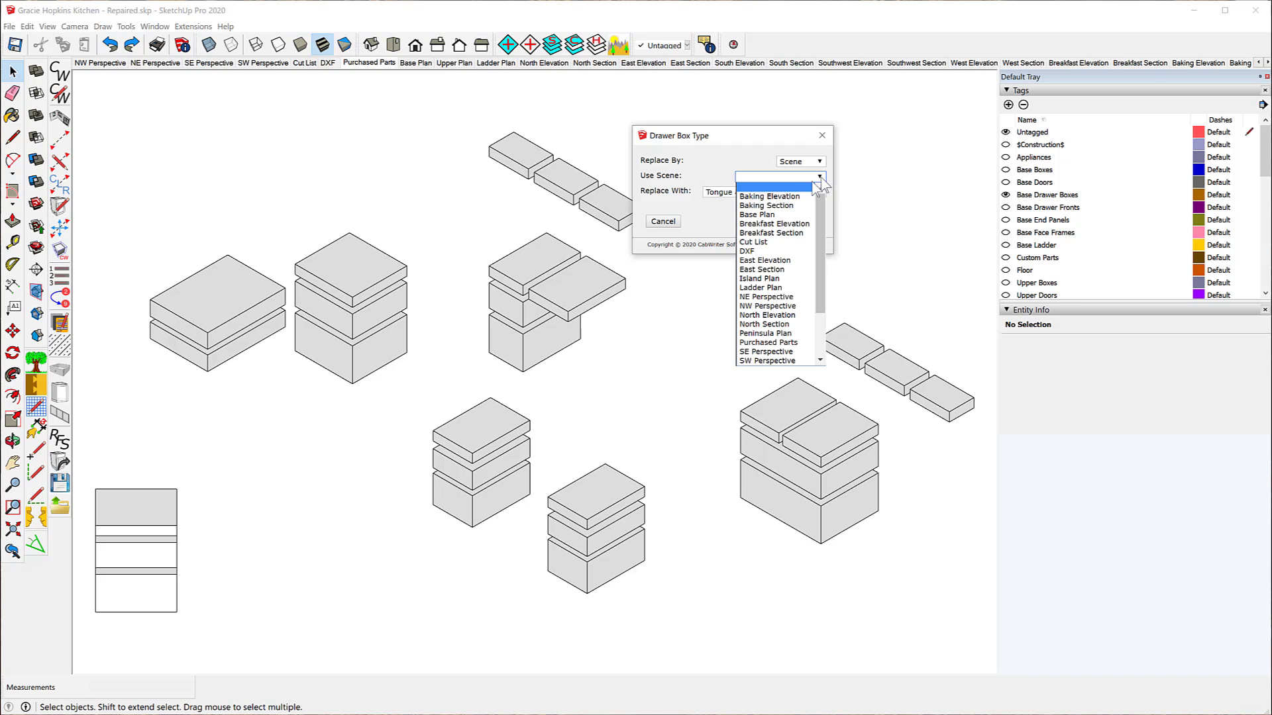
click(754, 343)
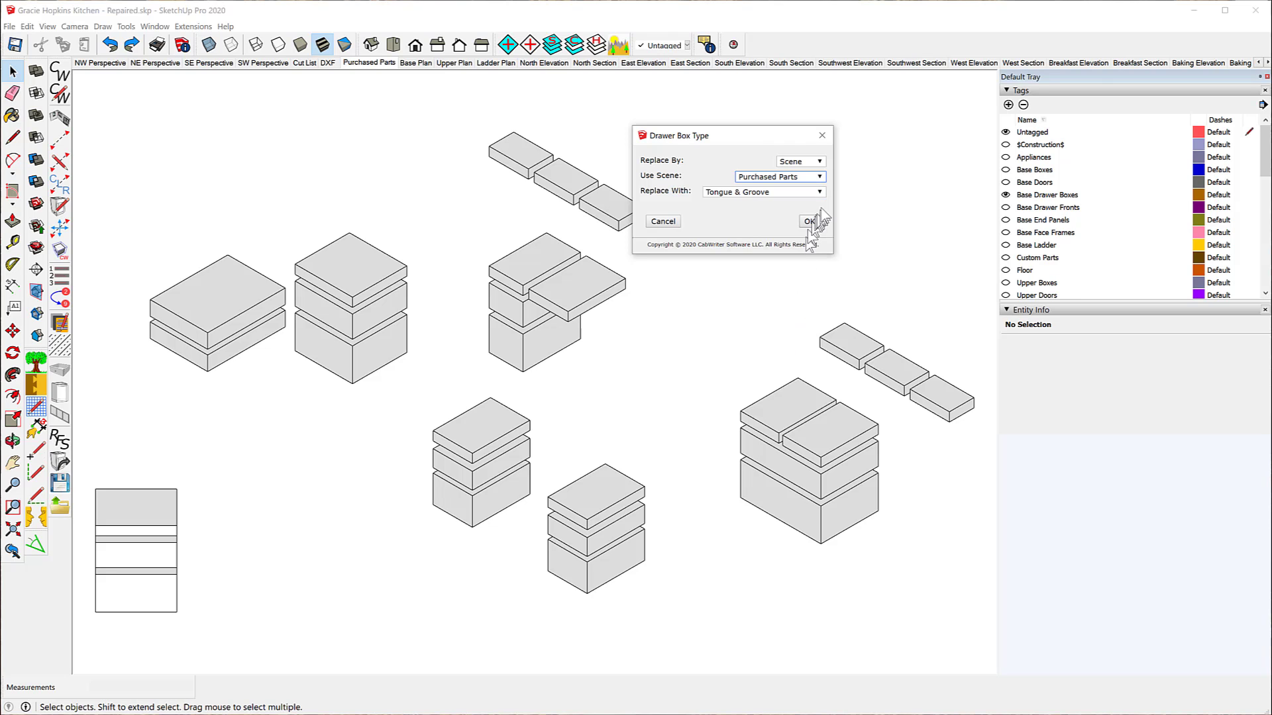
click(814, 221)
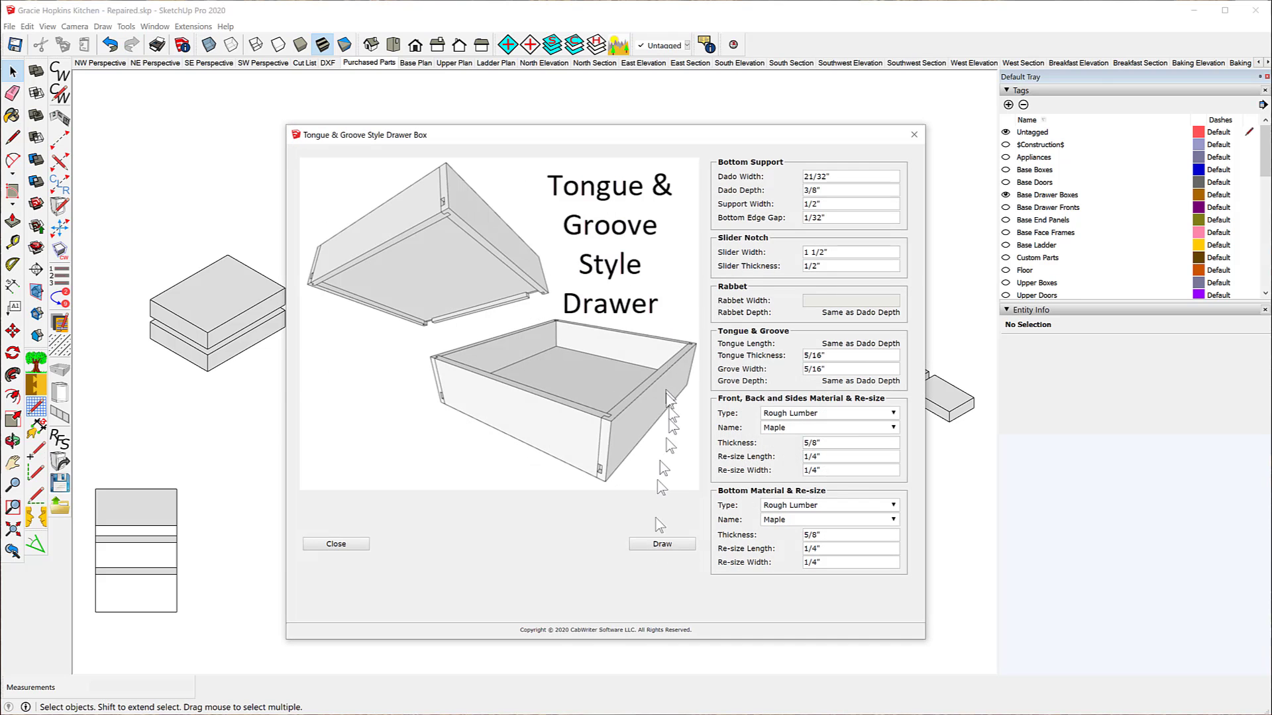
click(662, 545)
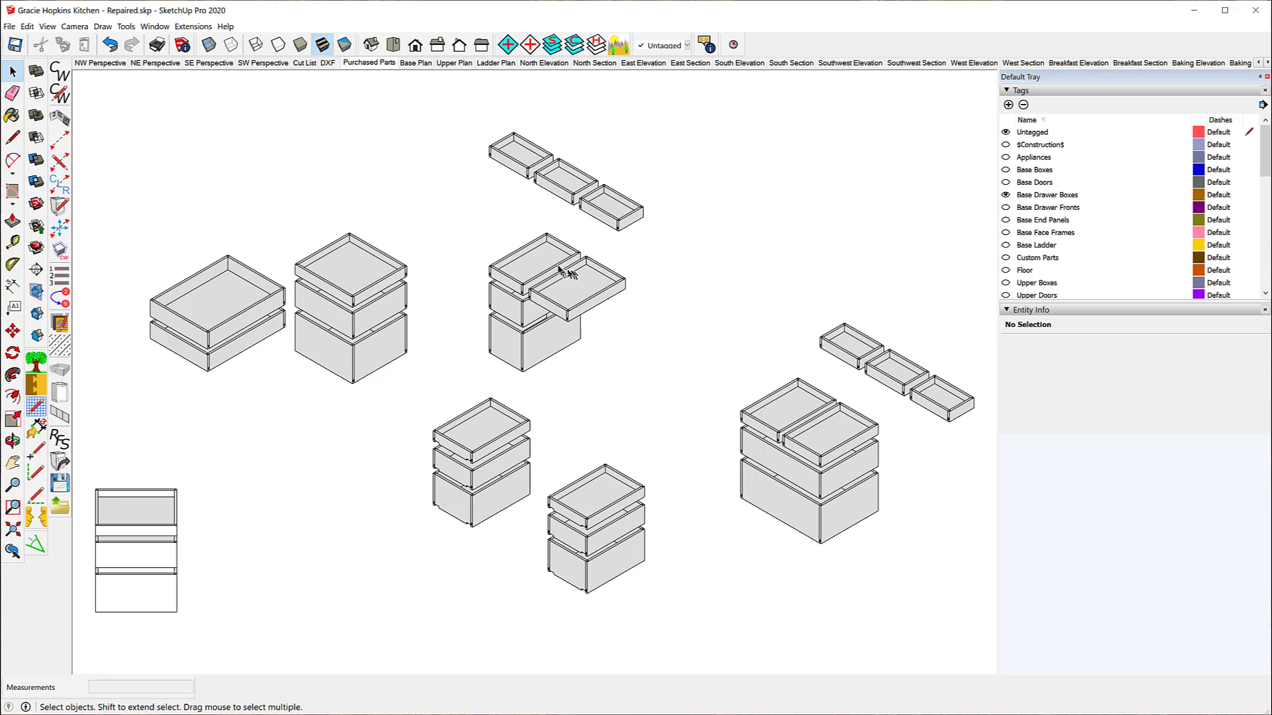
Step: Unlock the back of the offset upper drawer box and move it about 11 inches out of the box along the green axis
scroll(557, 264, up, 4)
scroll(554, 263, up, 4)
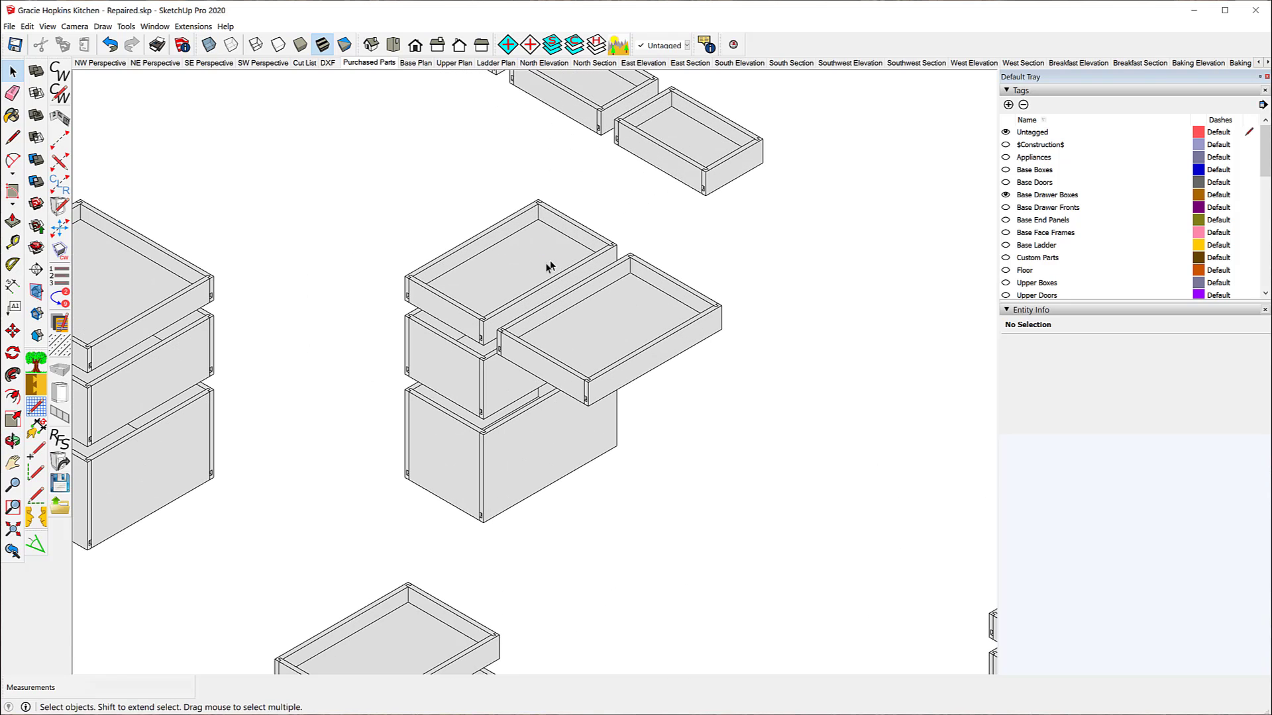
click(16, 70)
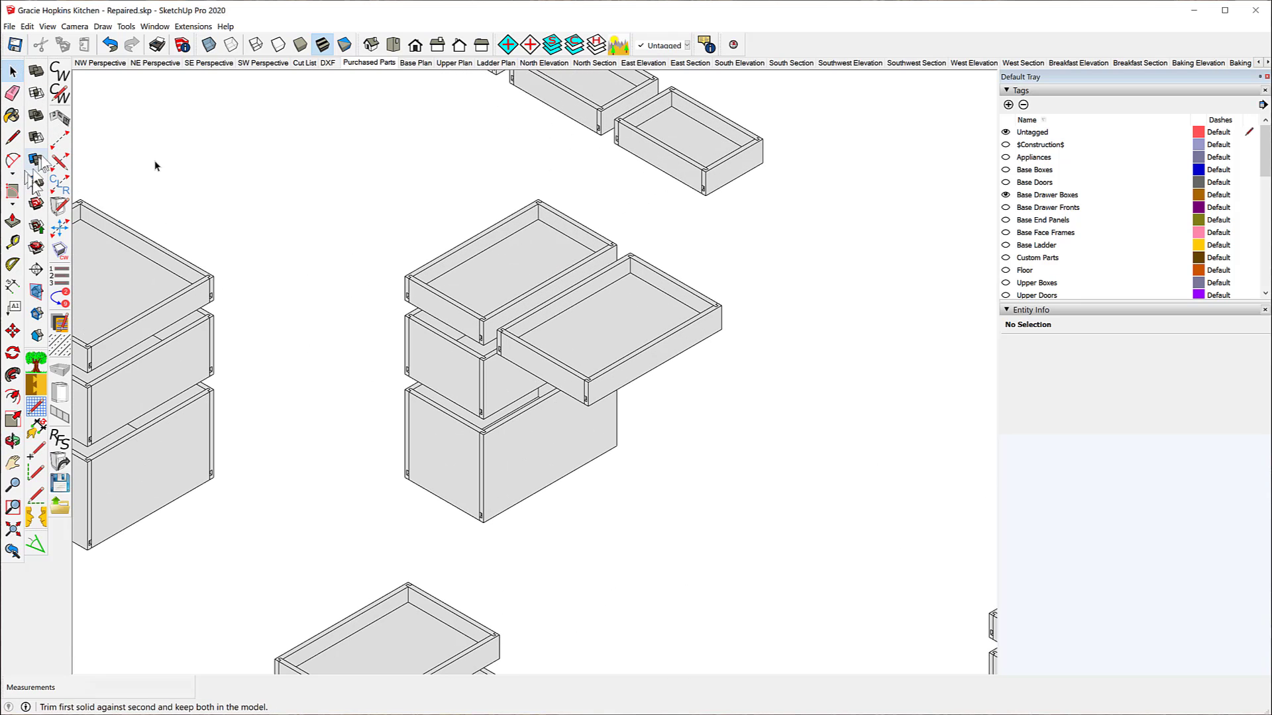
click(681, 295)
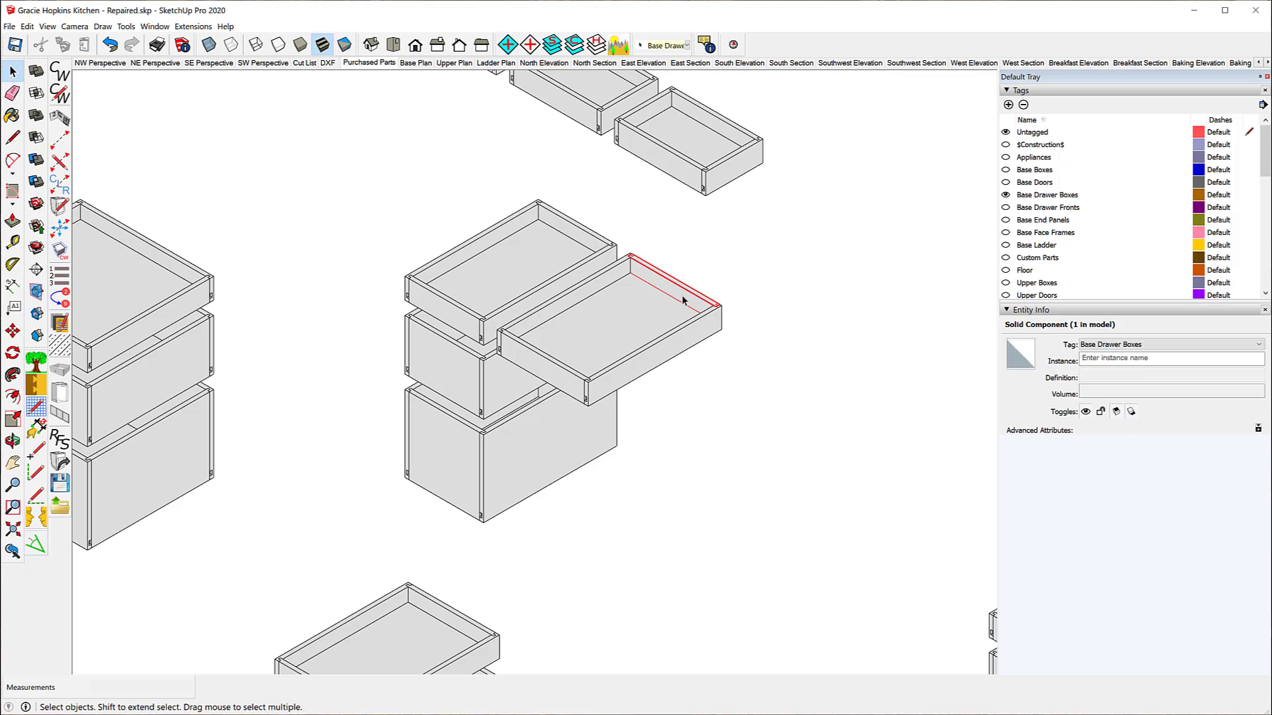
right_click(681, 295)
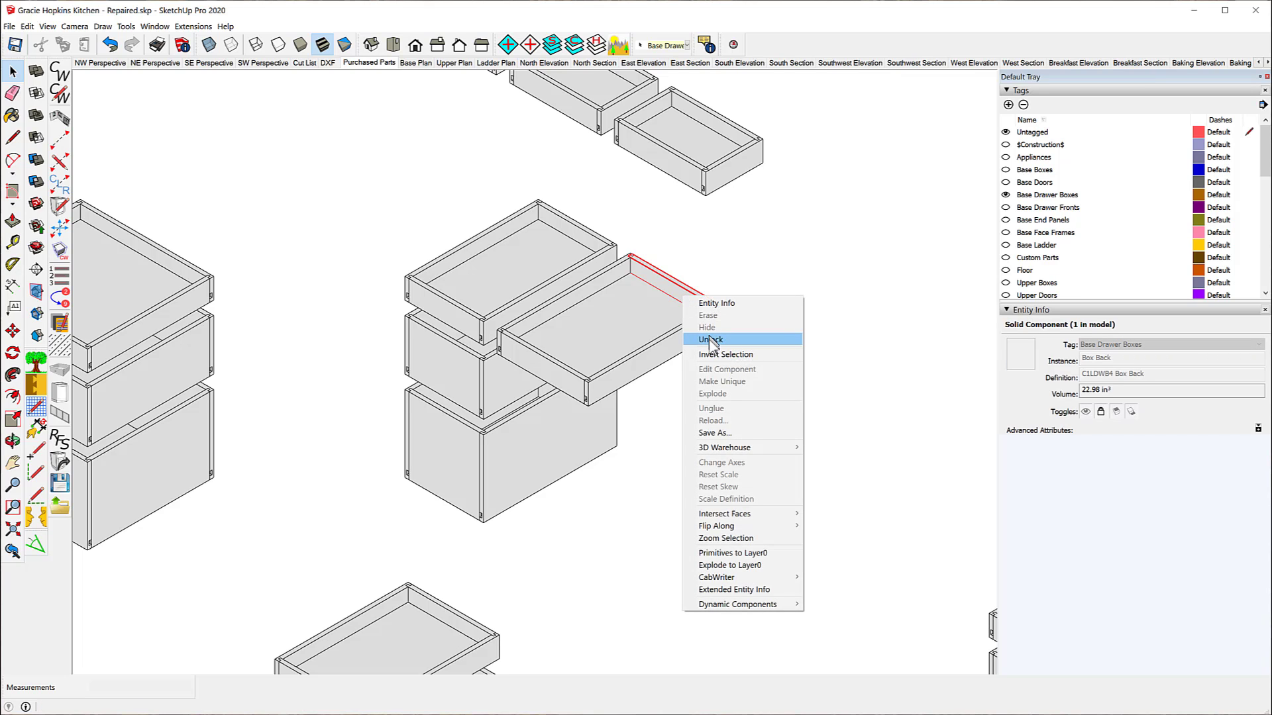
click(748, 339)
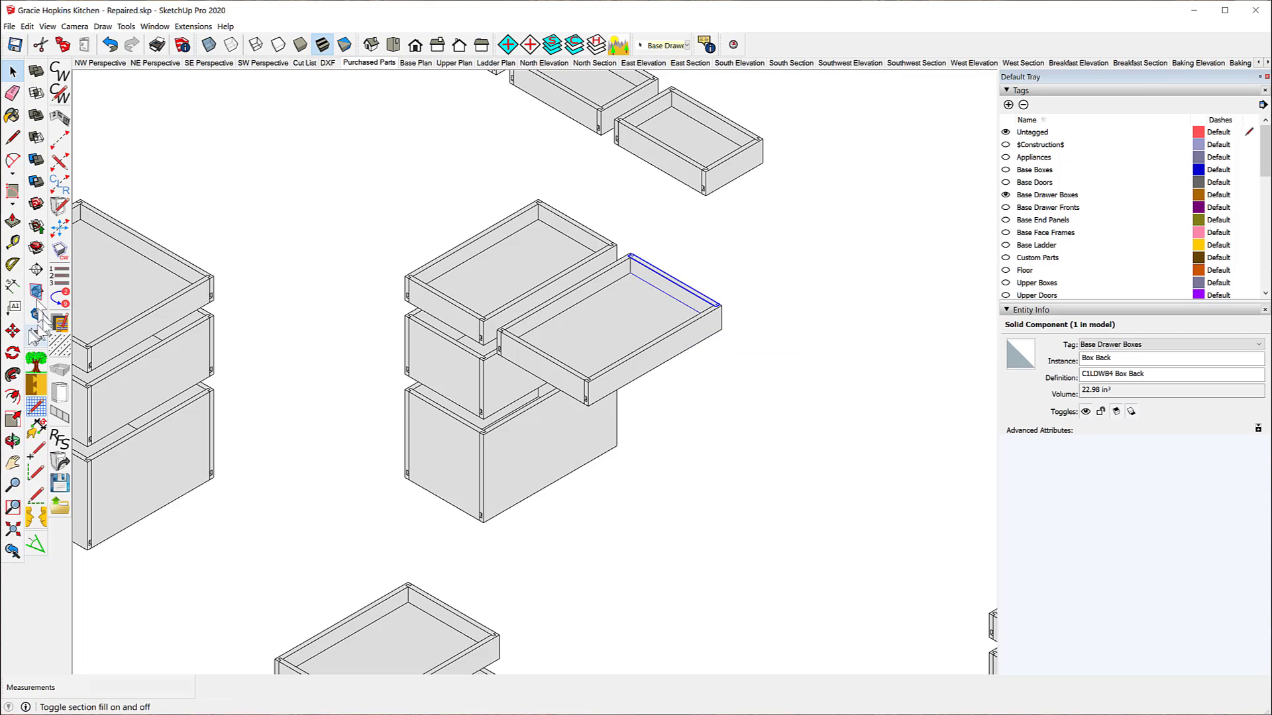
click(13, 331)
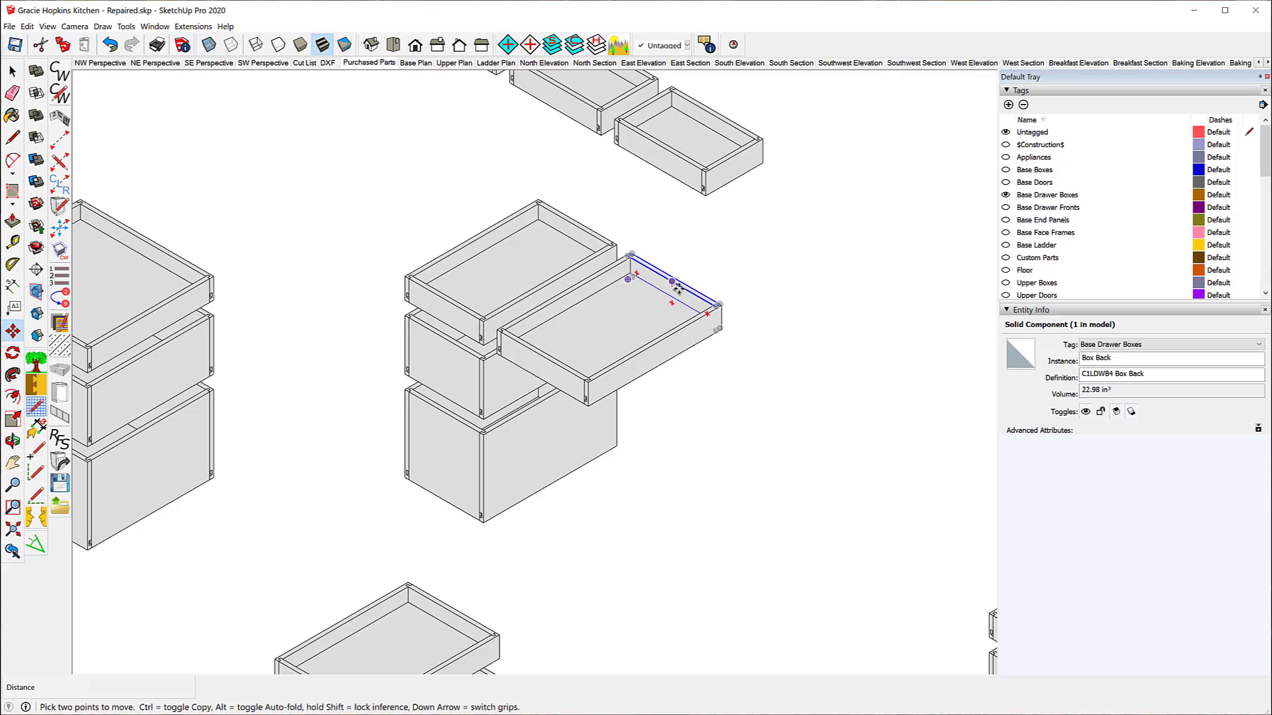
click(672, 281)
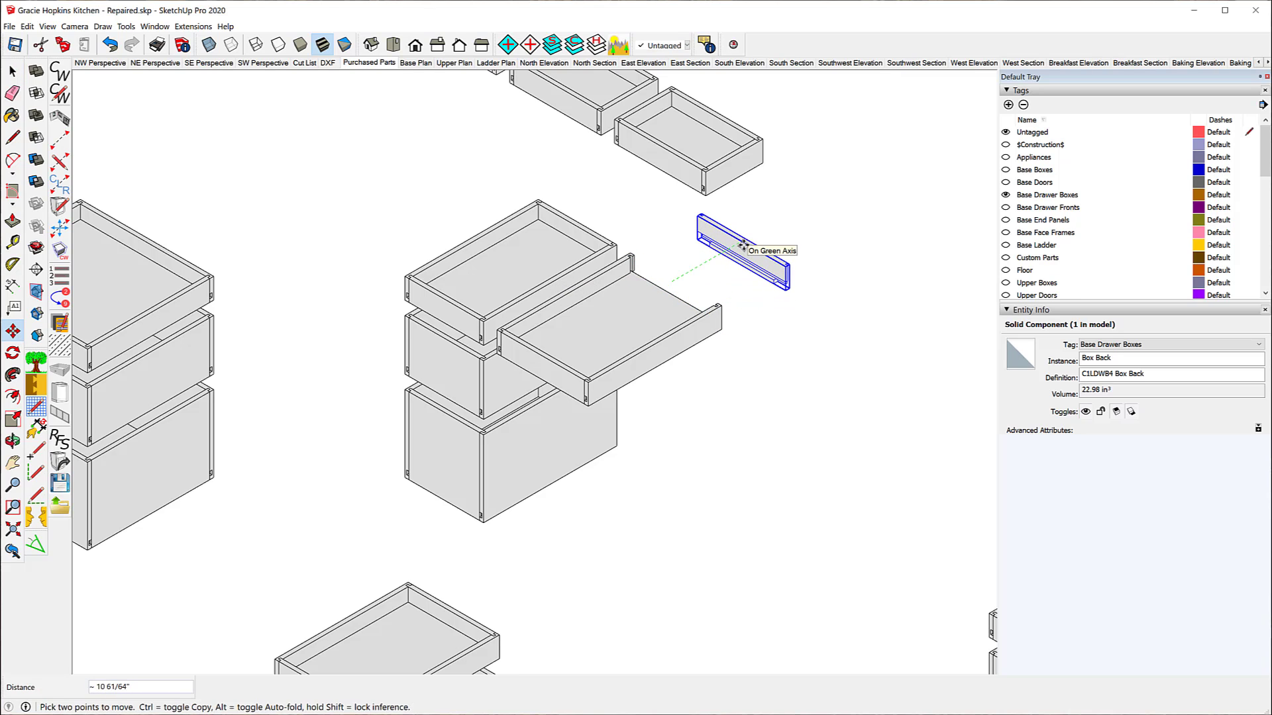
click(742, 238)
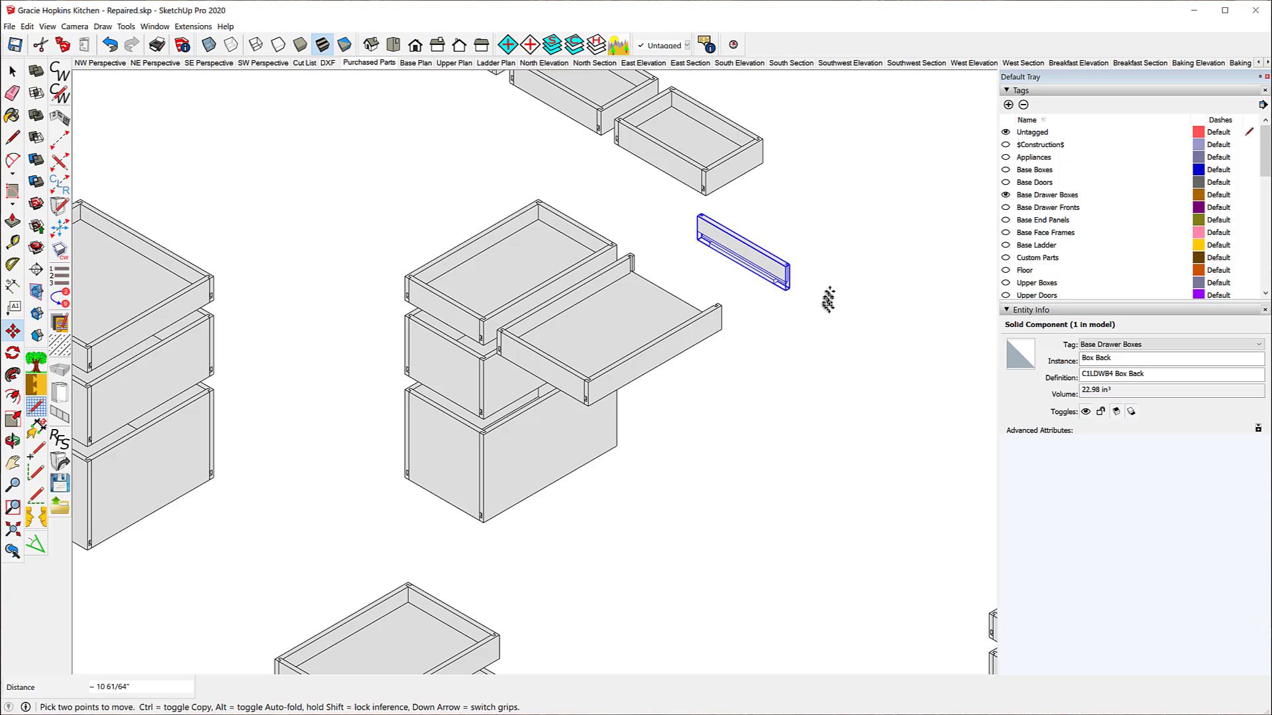
Step: Examine the detached drawer back's tongues, bottom dado and slider notches, and the matching grooves in the drawer sides, from several angles
scroll(708, 278, up, 6)
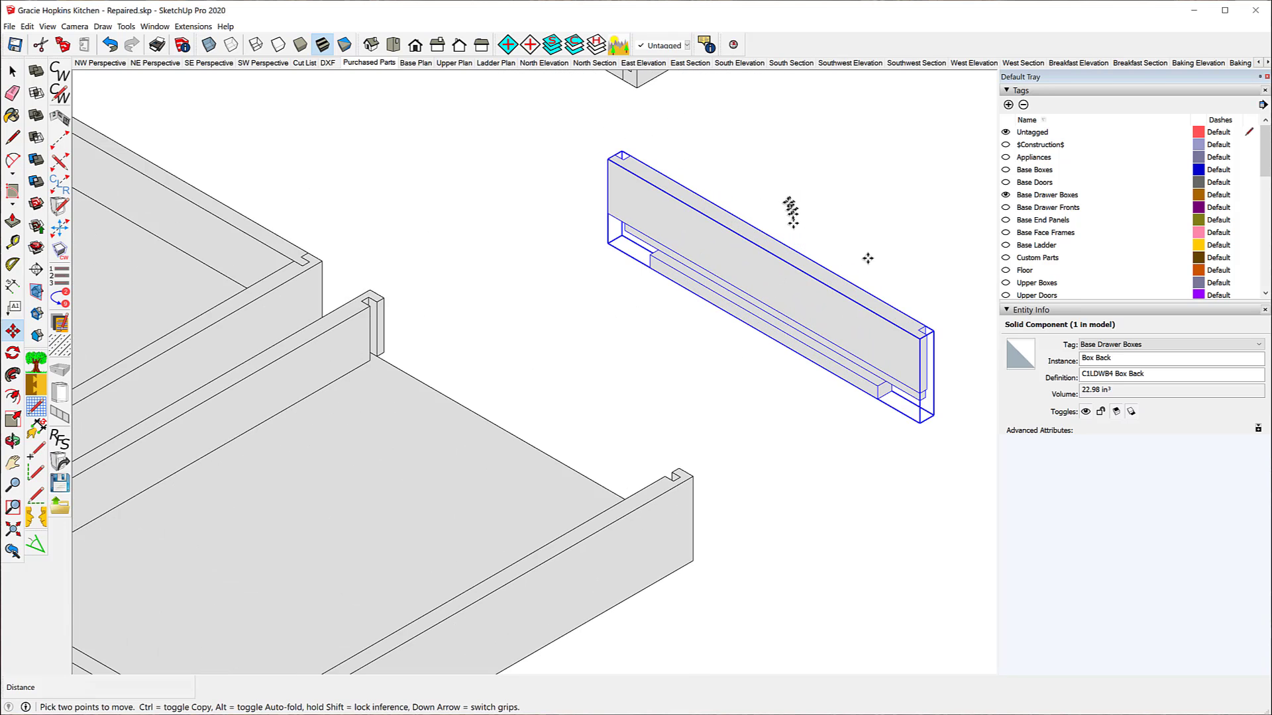
scroll(826, 229, up, 1)
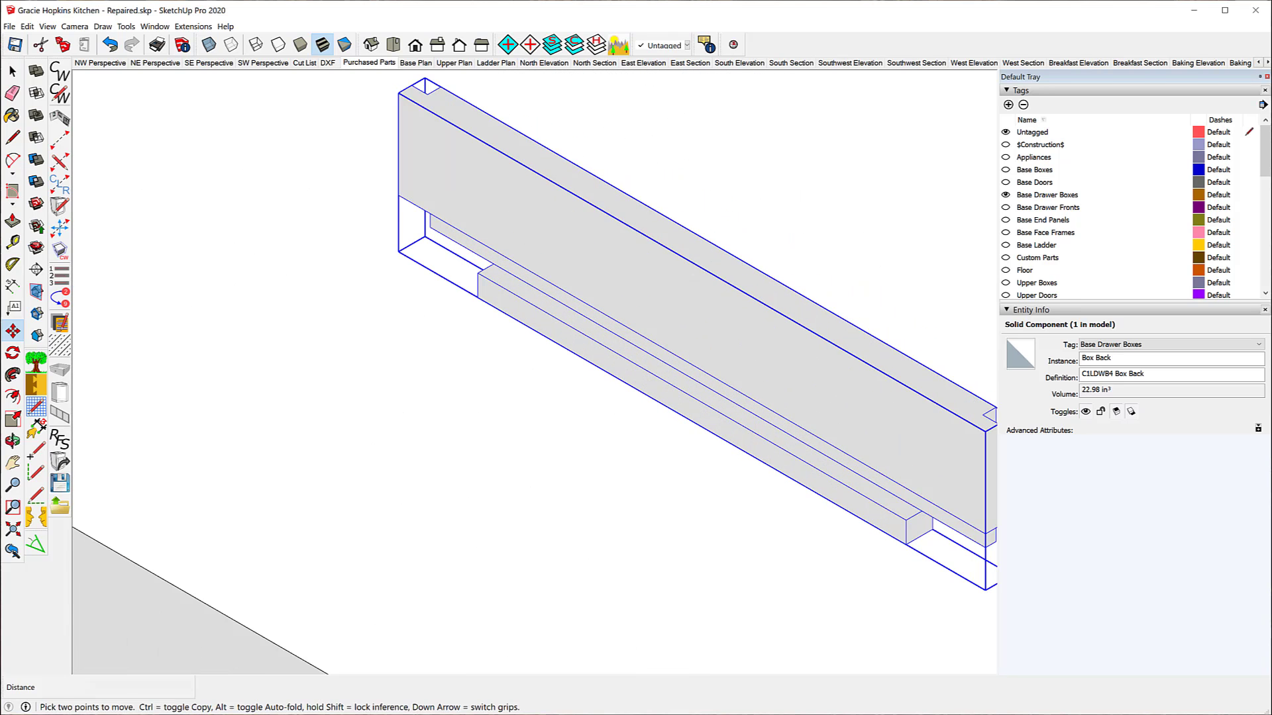
key(space)
click(359, 291)
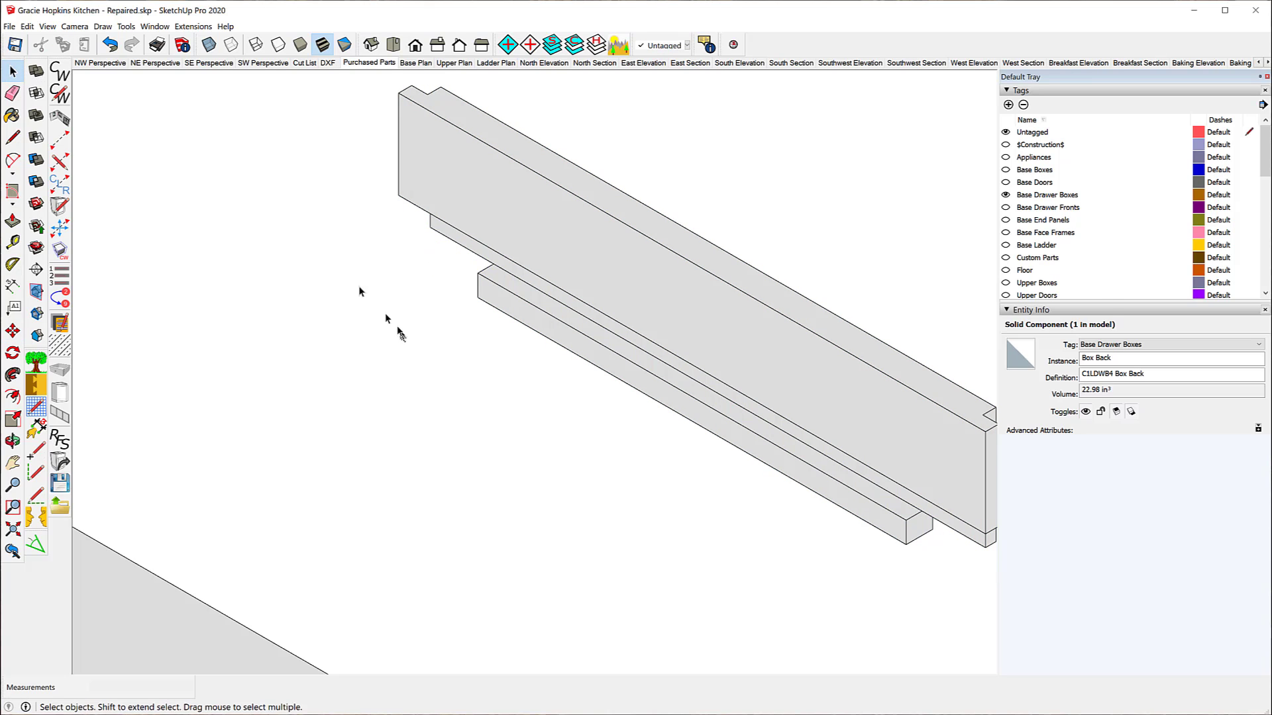
scroll(316, 260, down, 1)
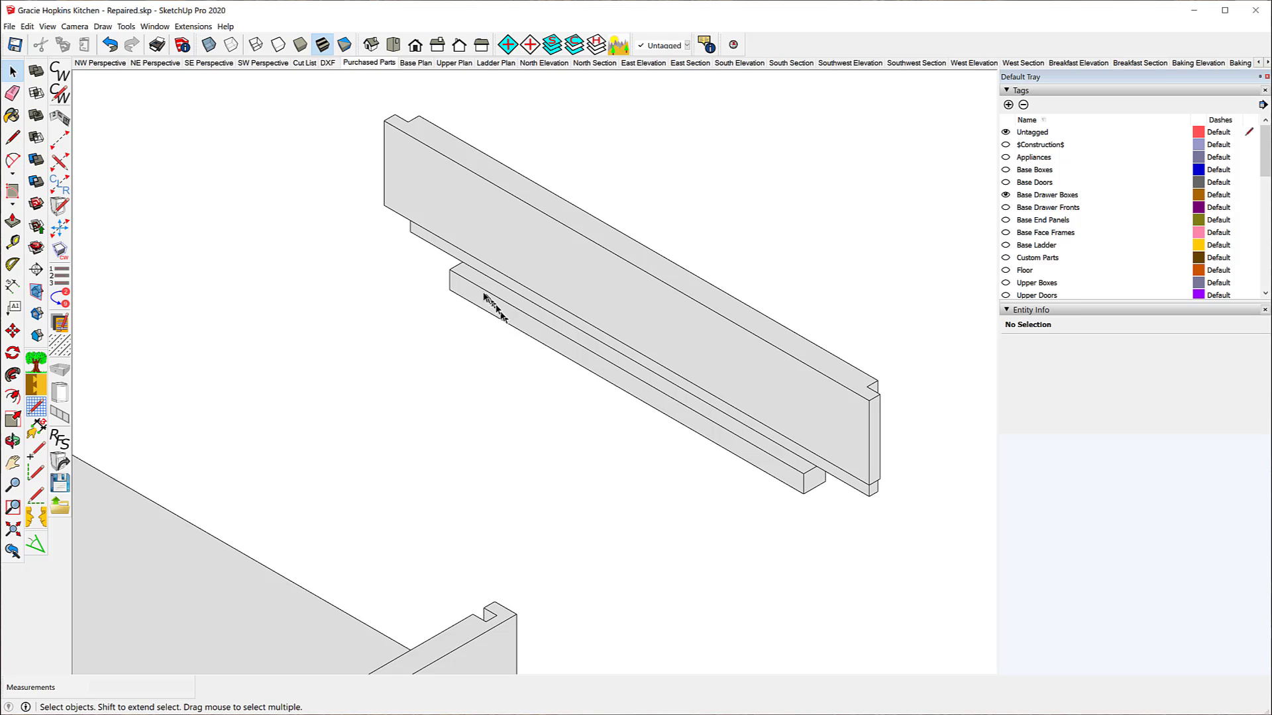
middle_drag(893, 275, 267, 165)
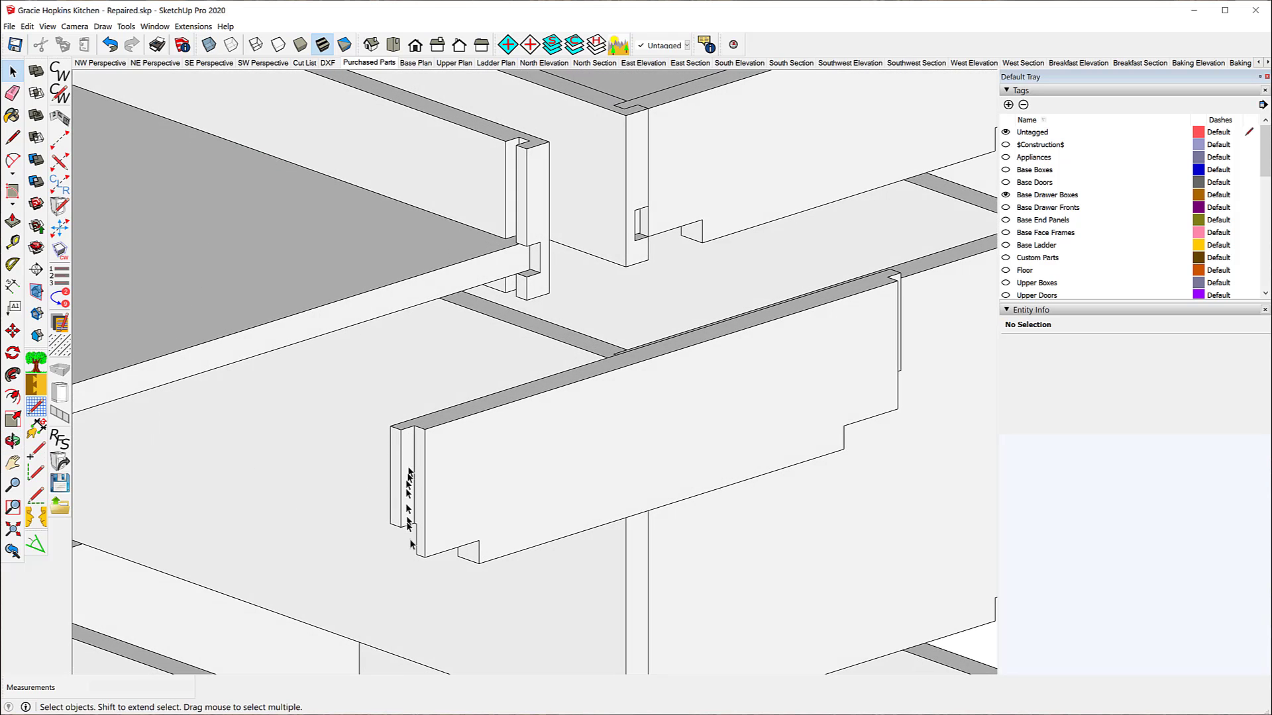
scroll(291, 384, down, 2)
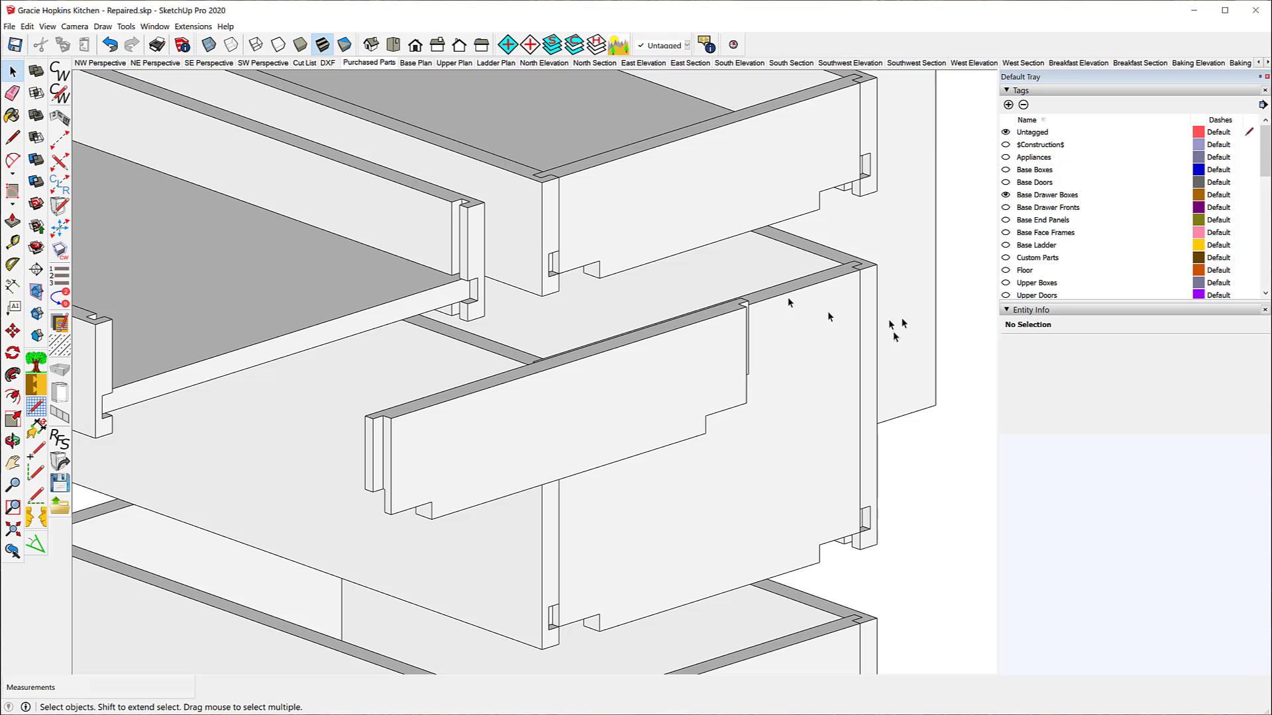
middle_drag(861, 350, 429, 363)
middle_drag(760, 358, 488, 355)
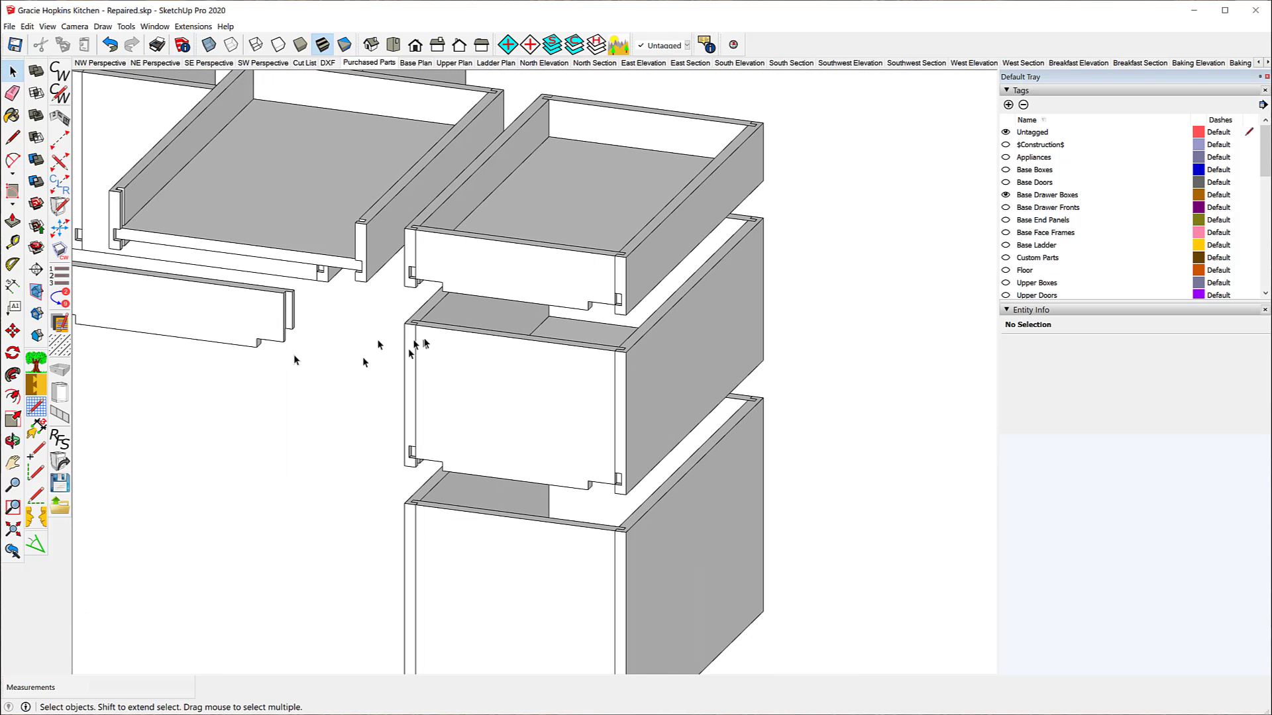
middle_drag(335, 318, 695, 335)
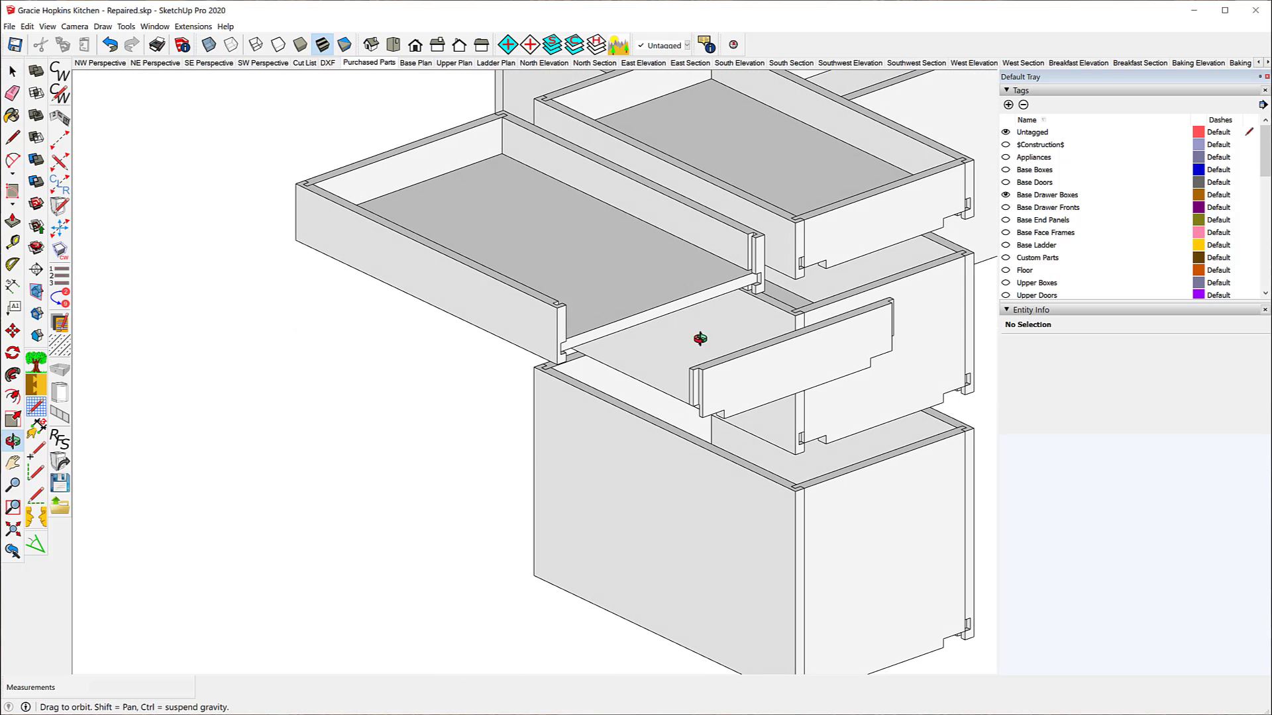
middle_drag(431, 320, 493, 335)
drag(585, 331, 704, 335)
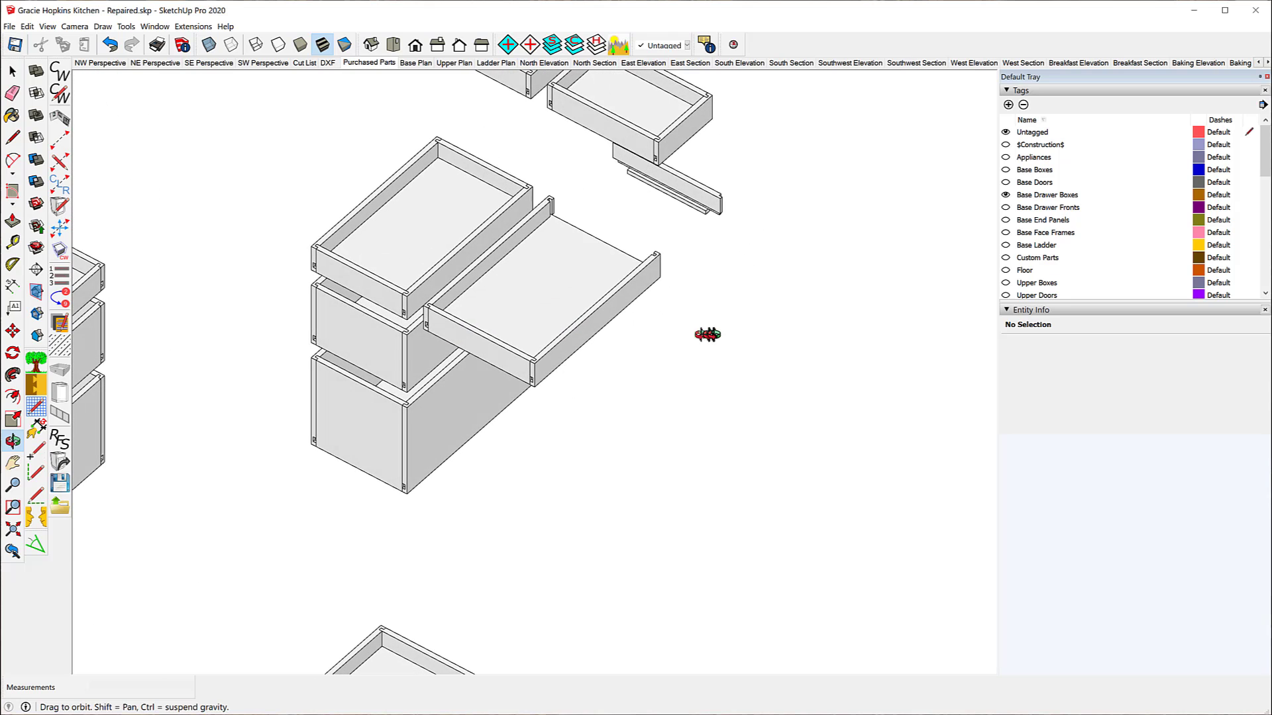
key(space)
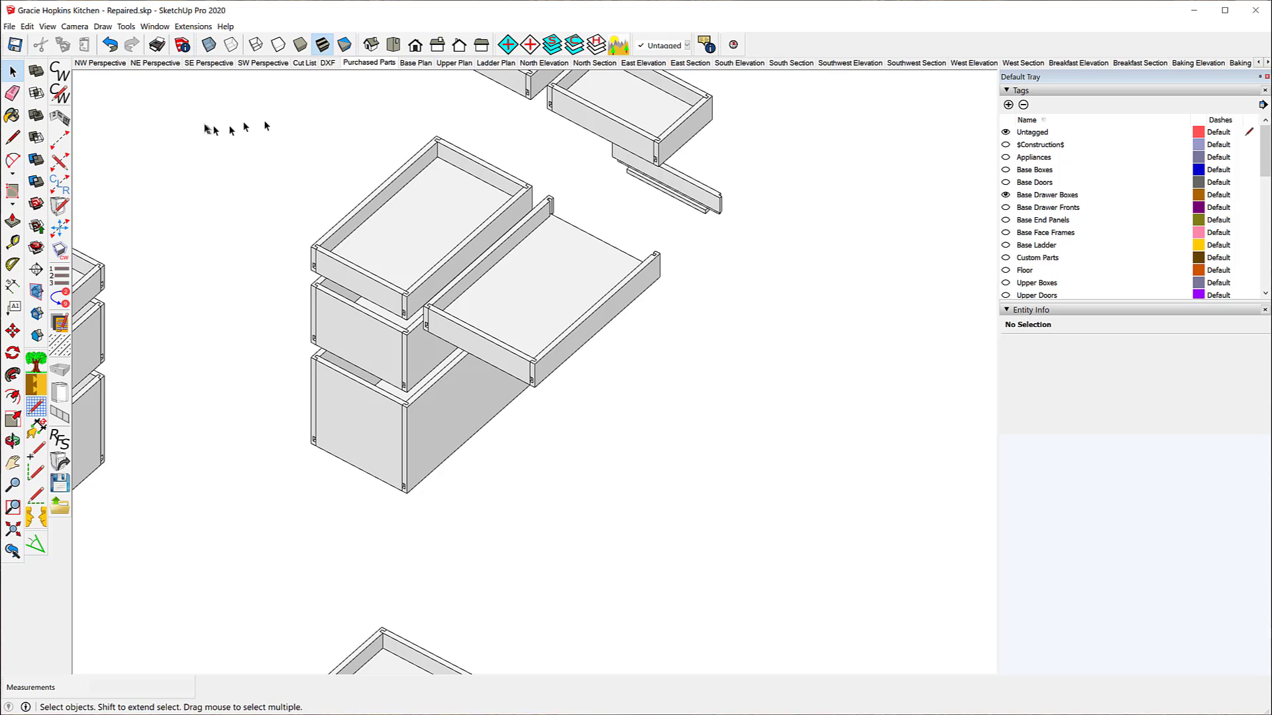
Step: Review the CNC Setup settings in CabWriter, including the drawer part milled faces, and close them without changes
click(63, 94)
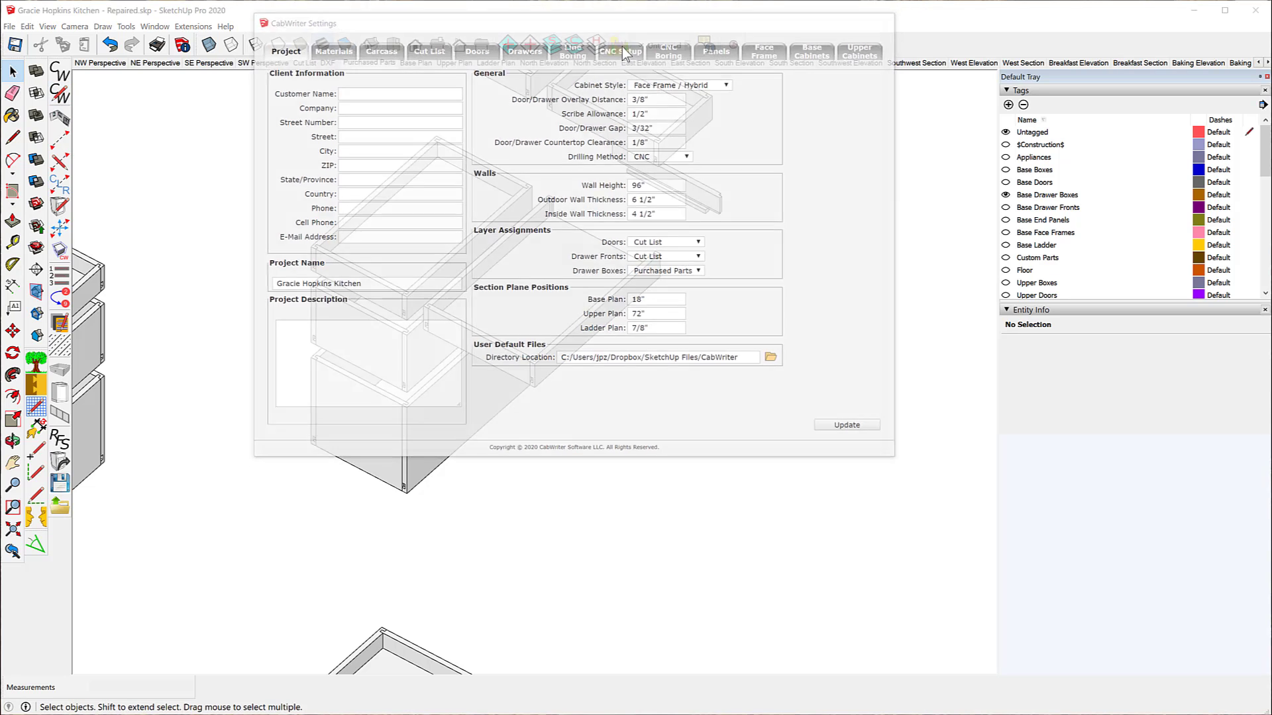
click(622, 49)
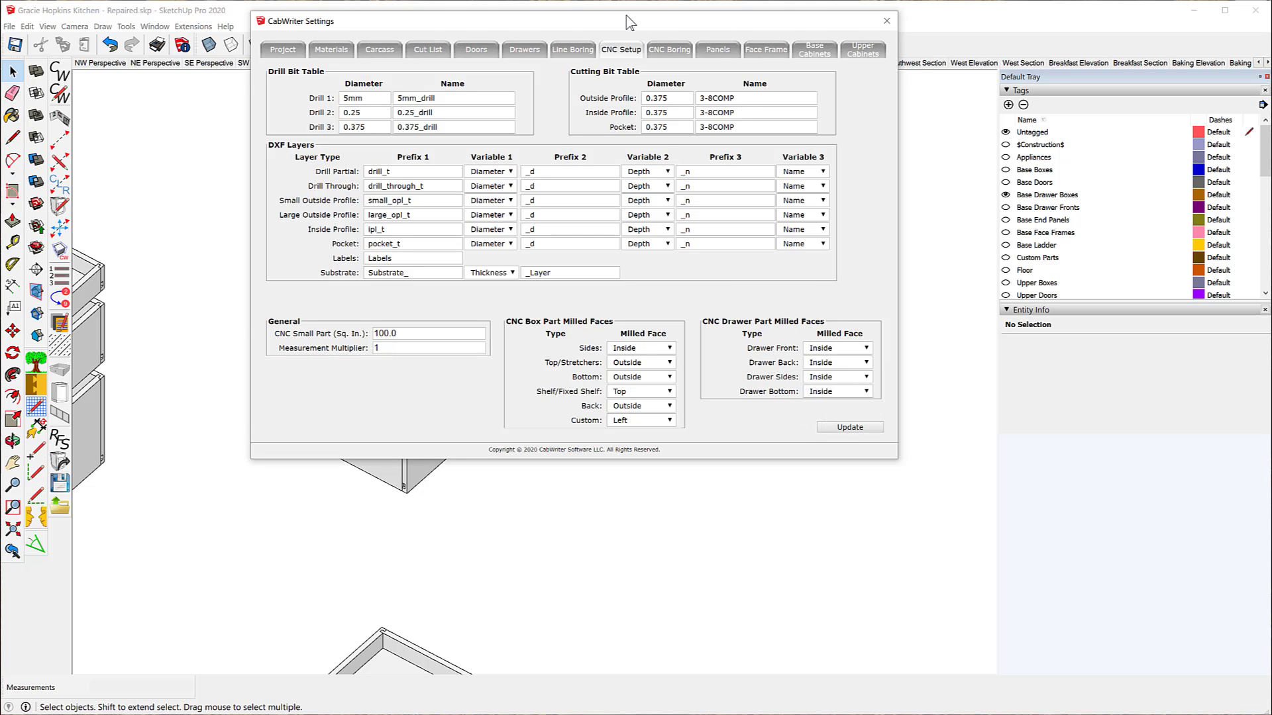
drag(627, 18, 536, 135)
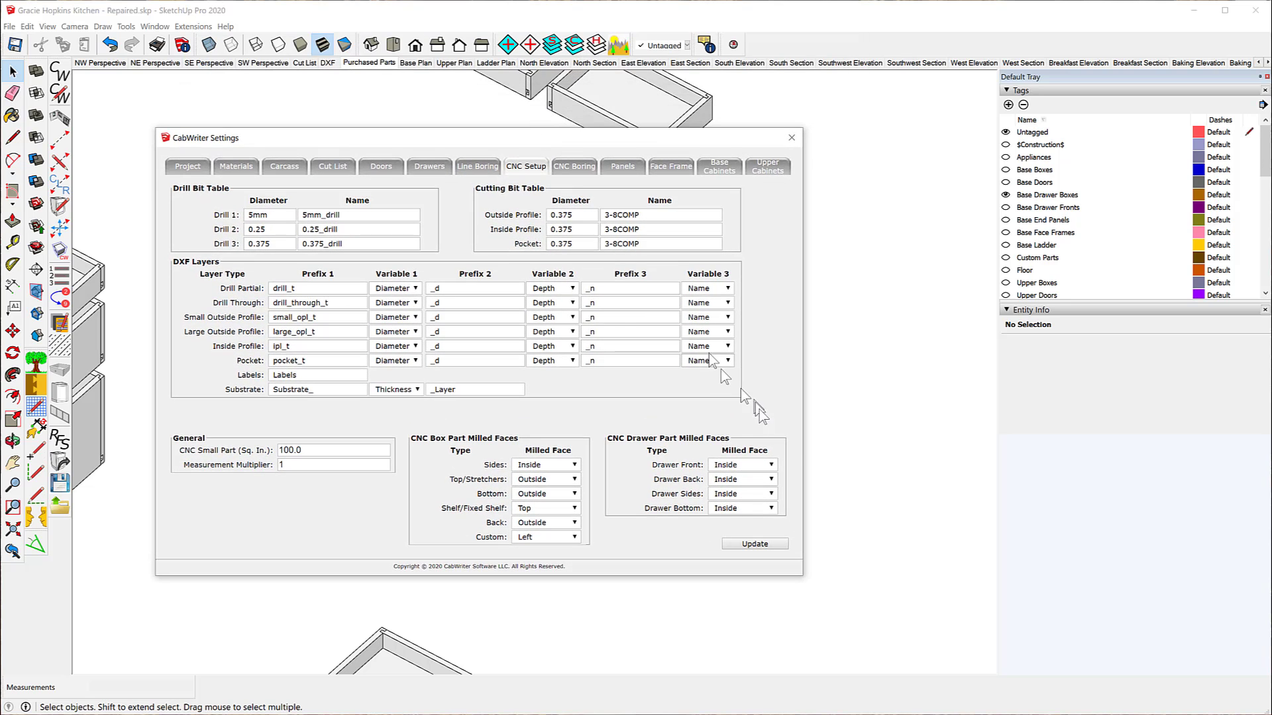
click(793, 139)
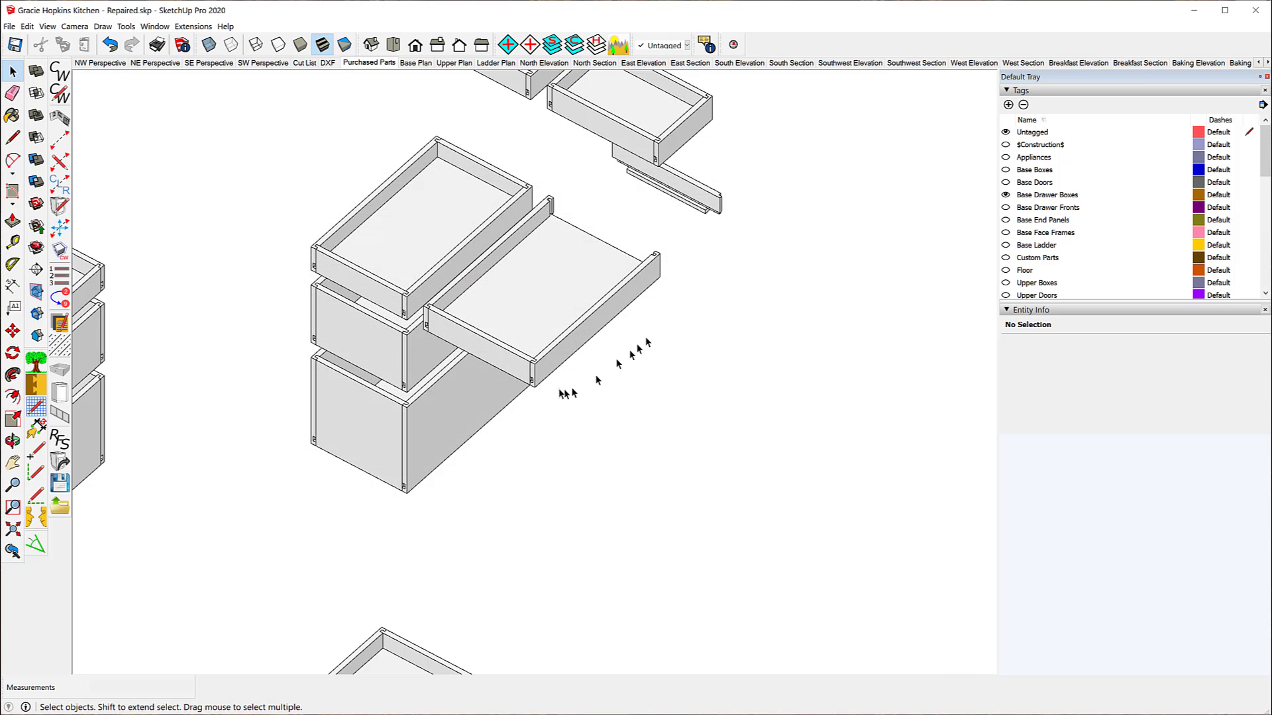
Step: Inspect the opened drawer box's front, sides and bottom from the front and from above
scroll(556, 389, down, 2)
scroll(659, 201, up, 3)
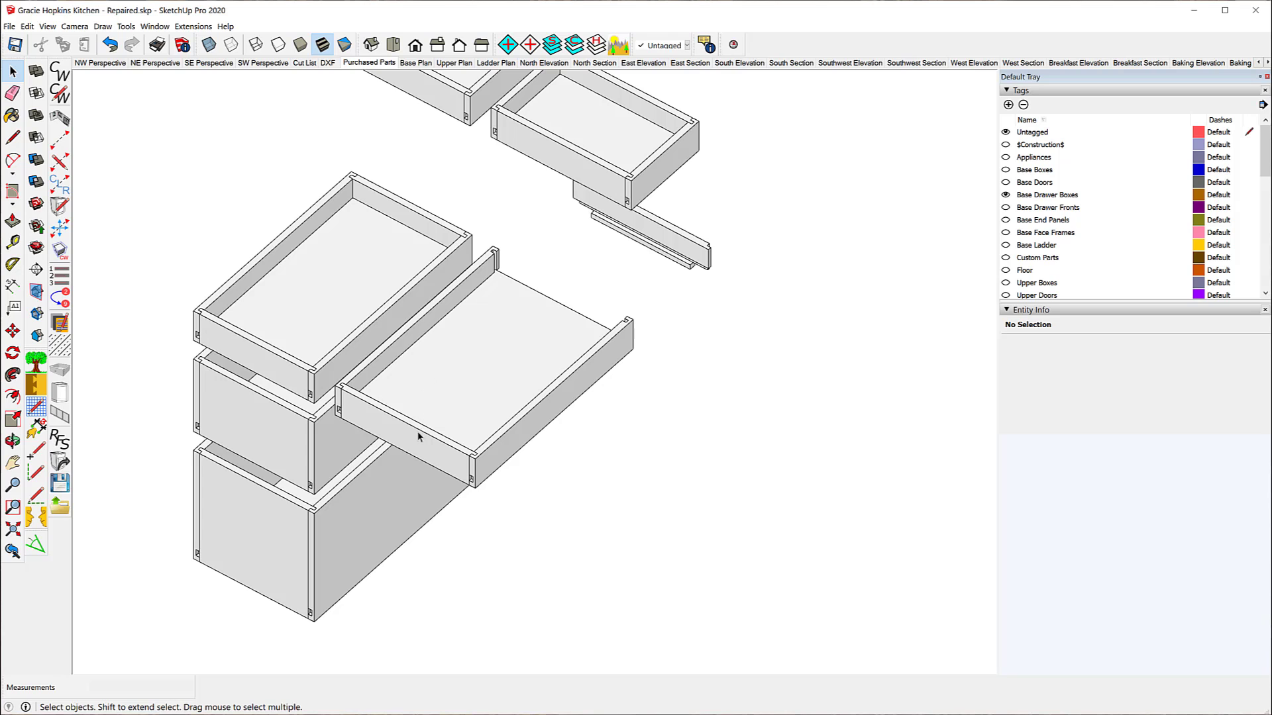
middle_drag(503, 365, 291, 350)
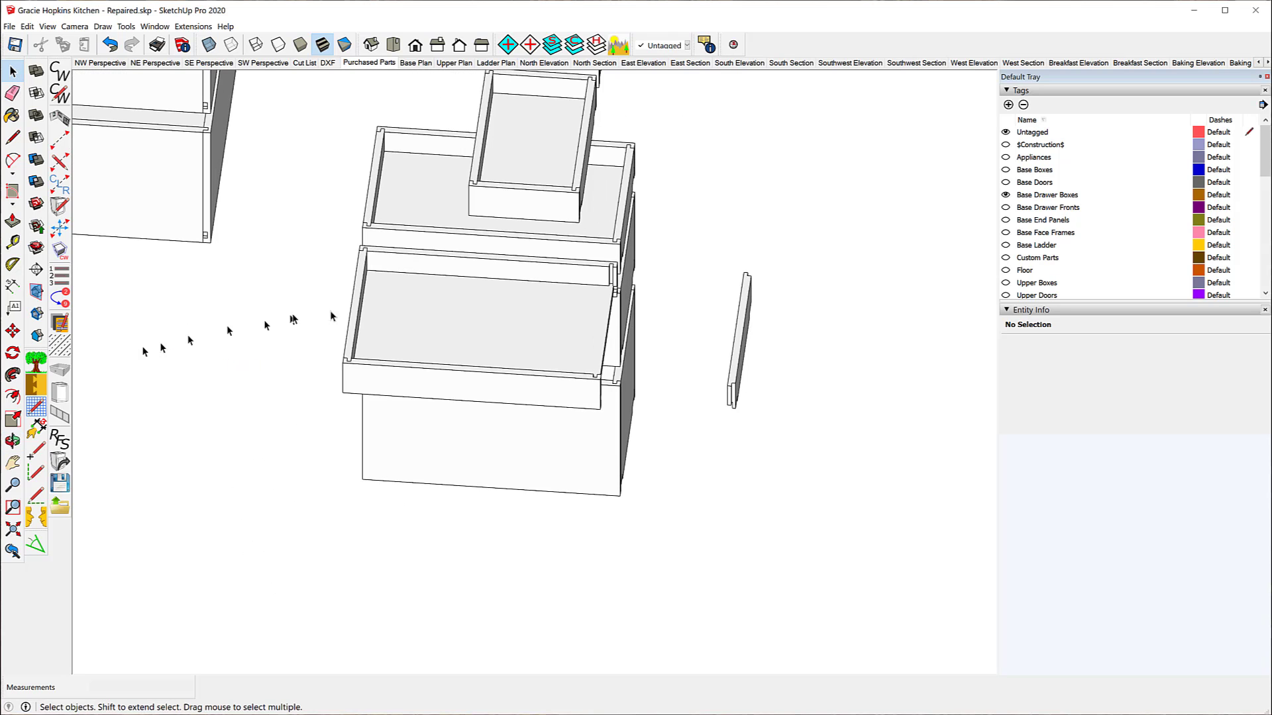
middle_drag(360, 321, 298, 431)
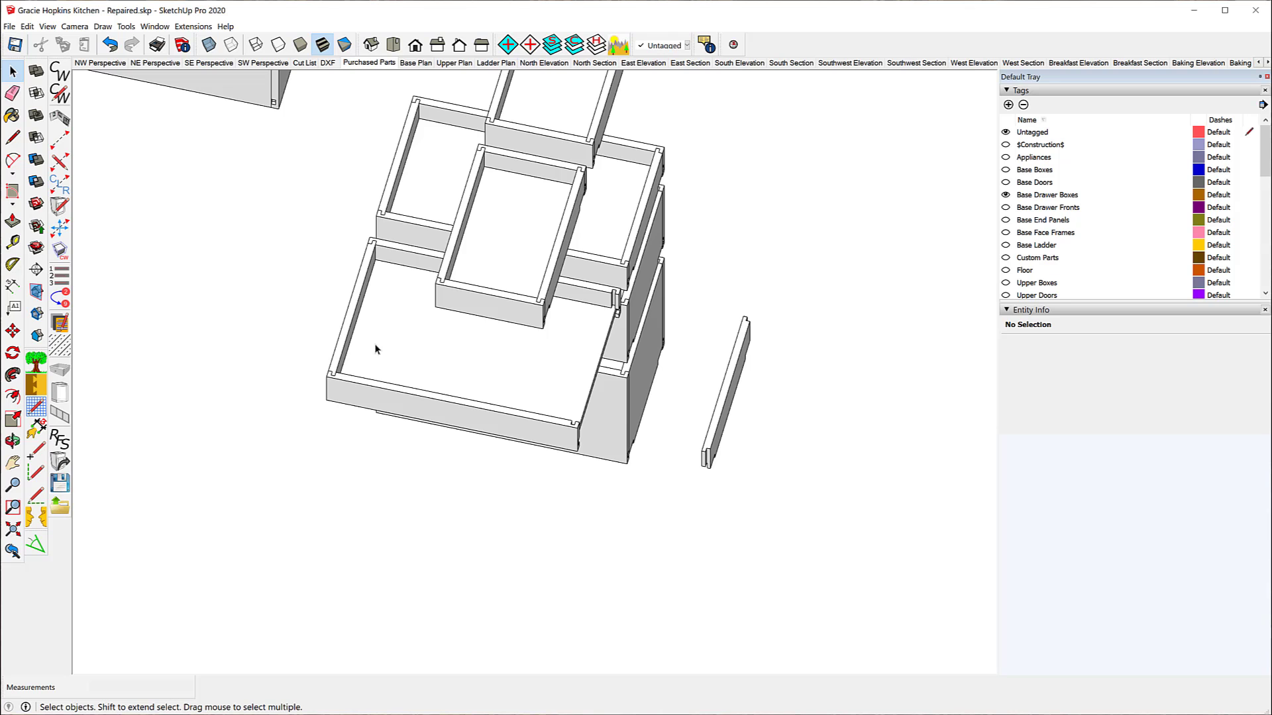
middle_drag(317, 347, 622, 275)
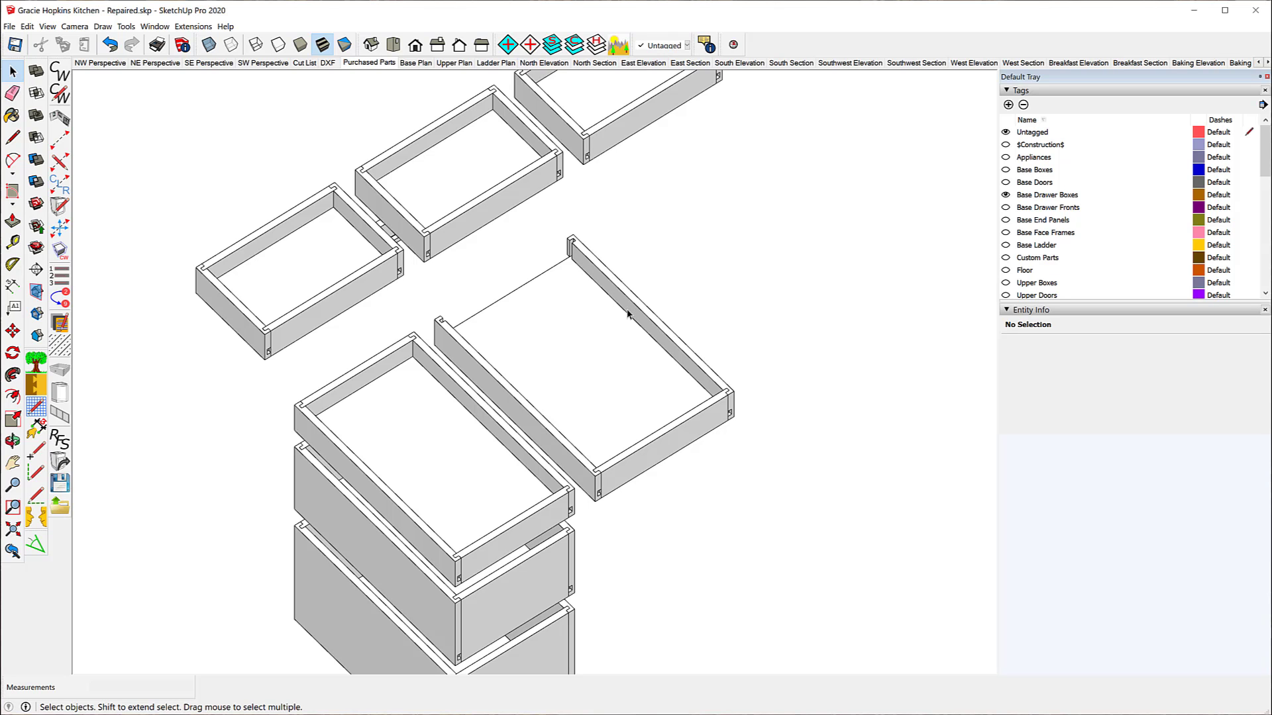
Step: Review the CNC drawer part milled faces in CabWriter's settings, checking the drawer front options, and close the settings without updating
middle_drag(735, 310, 623, 286)
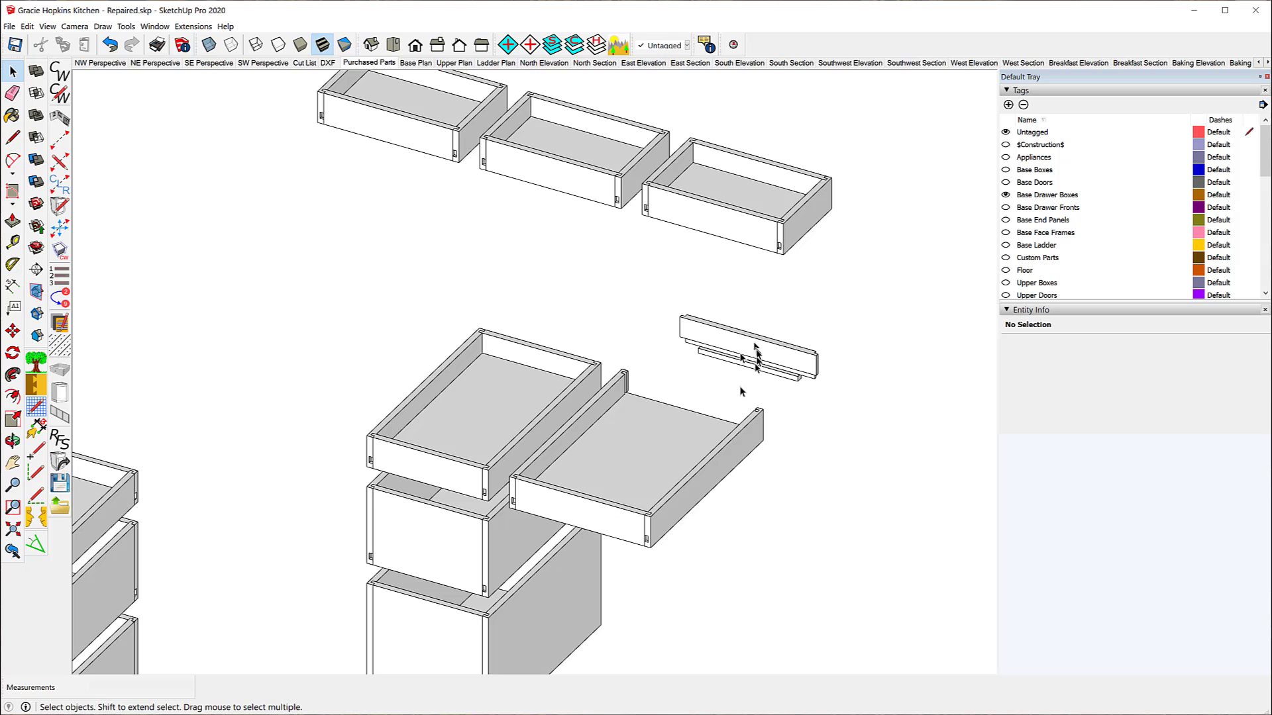
middle_drag(805, 338, 355, 392)
middle_drag(754, 542, 1050, 403)
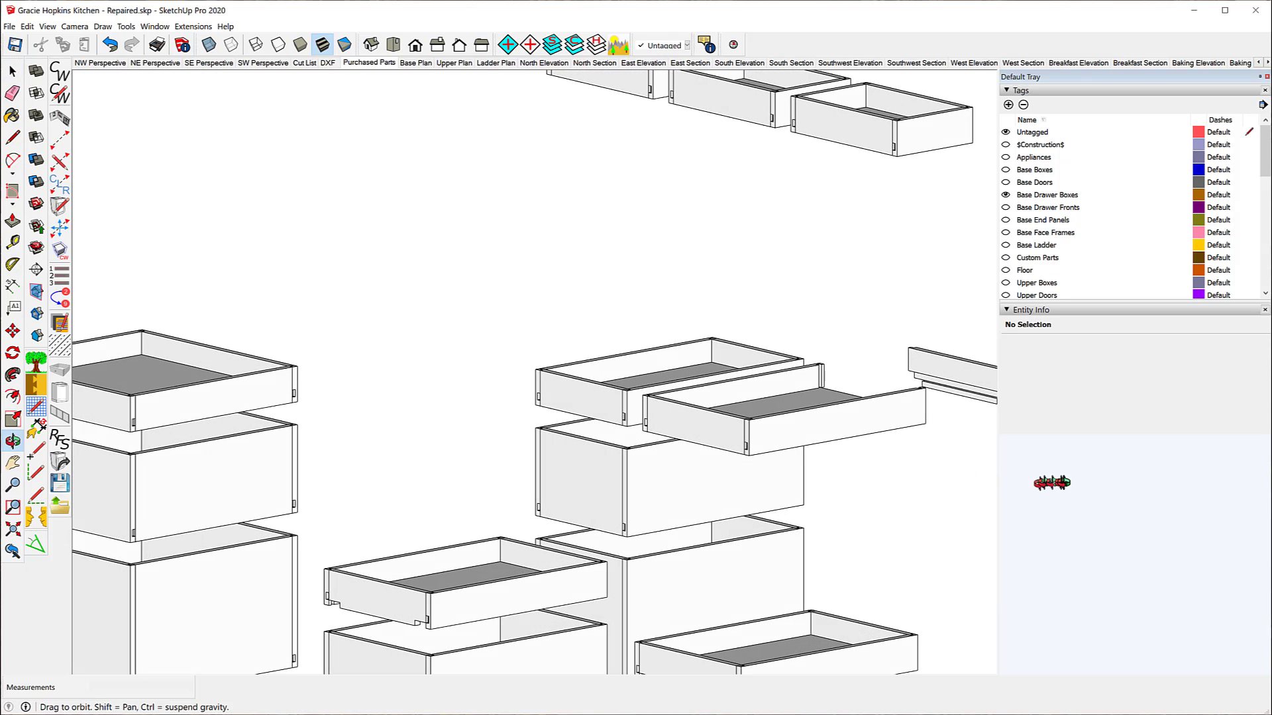
scroll(414, 328, down, 3)
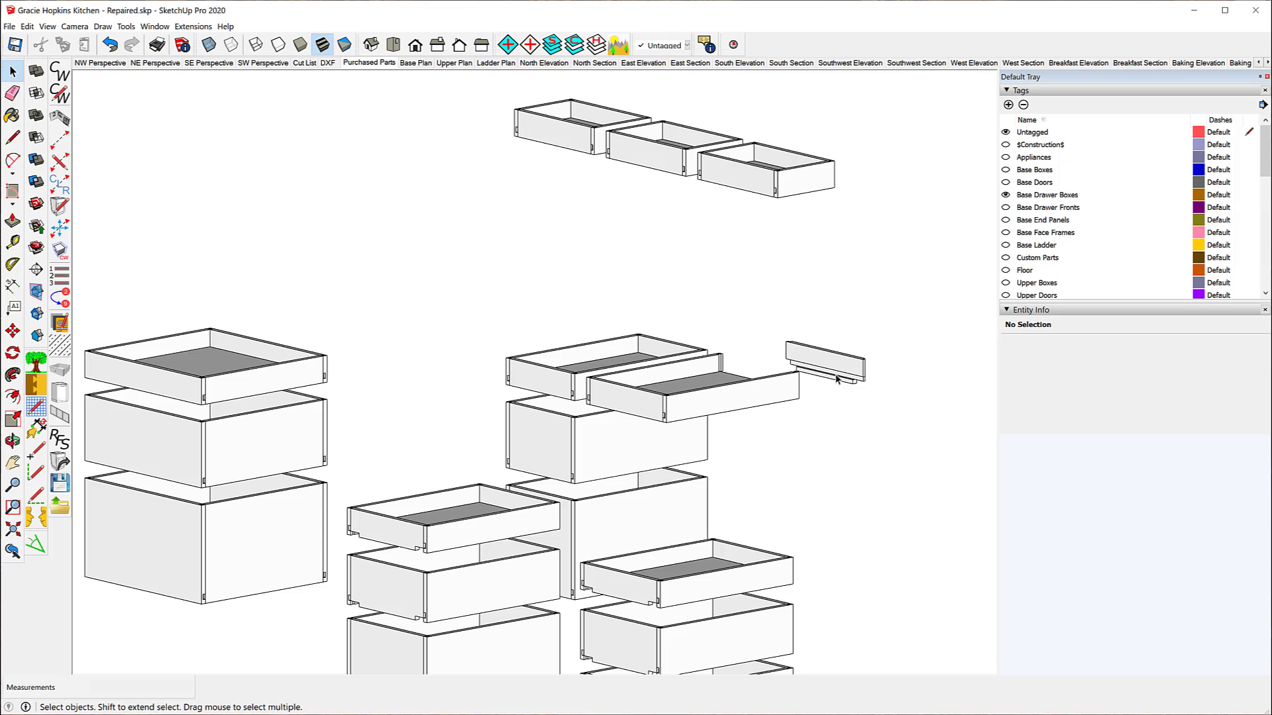
click(60, 96)
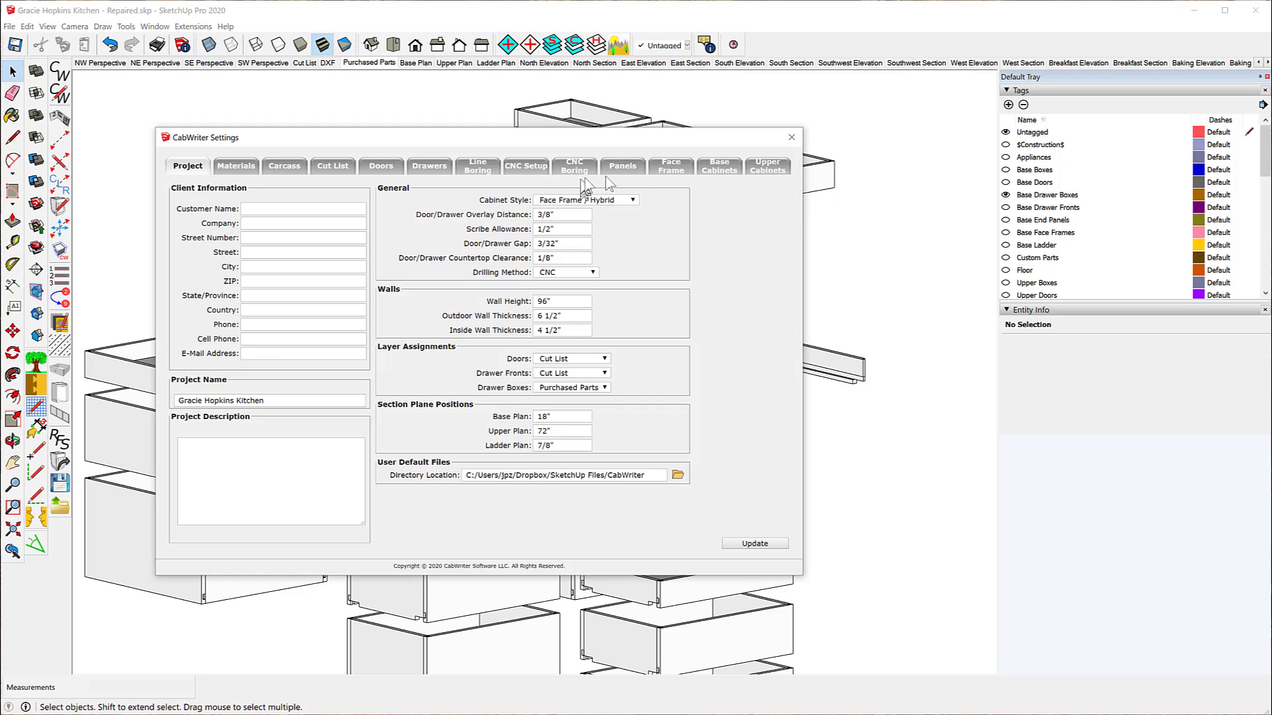
click(527, 166)
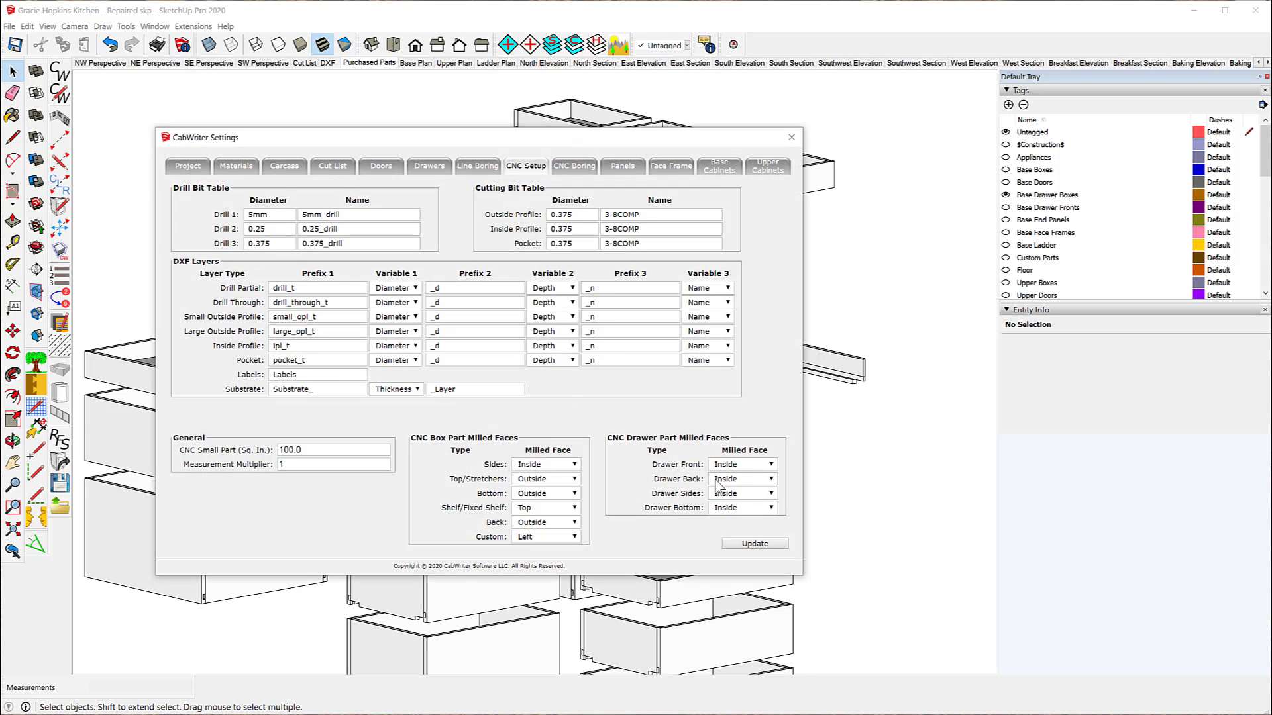
click(770, 465)
click(756, 468)
click(792, 139)
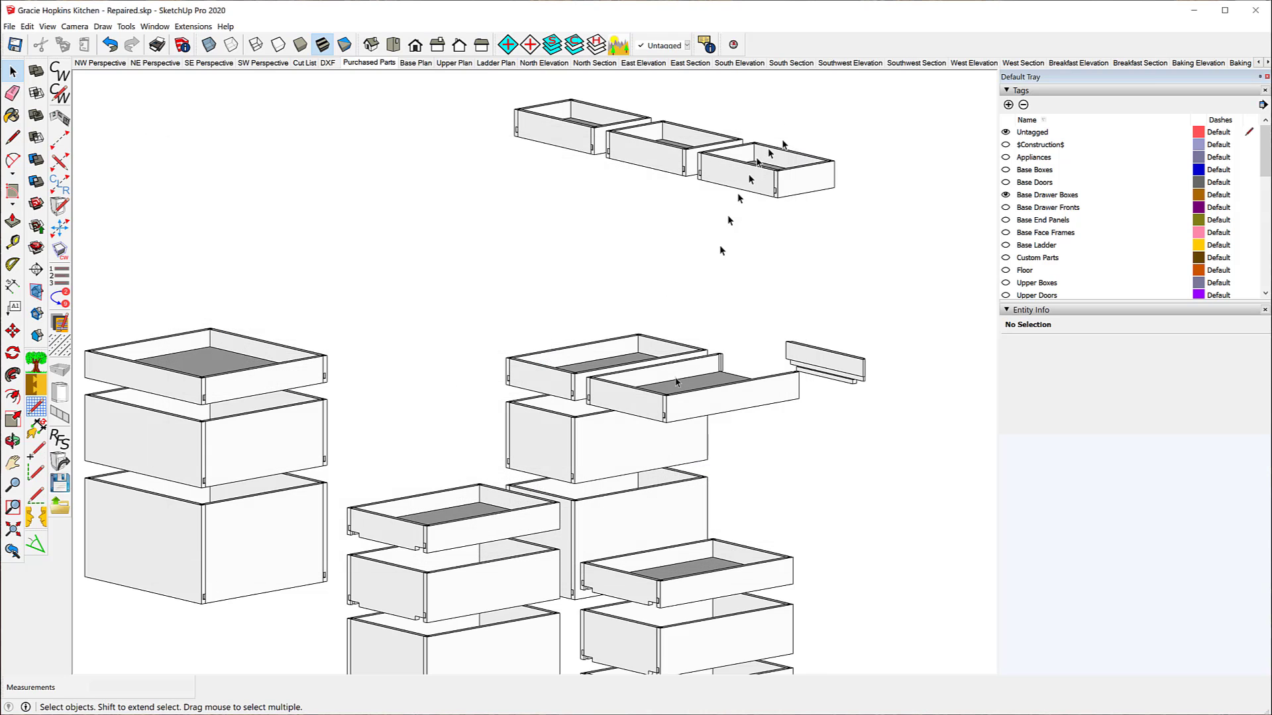
Step: Try to undo the drawer back's move out of the offset upper drawer box
click(110, 45)
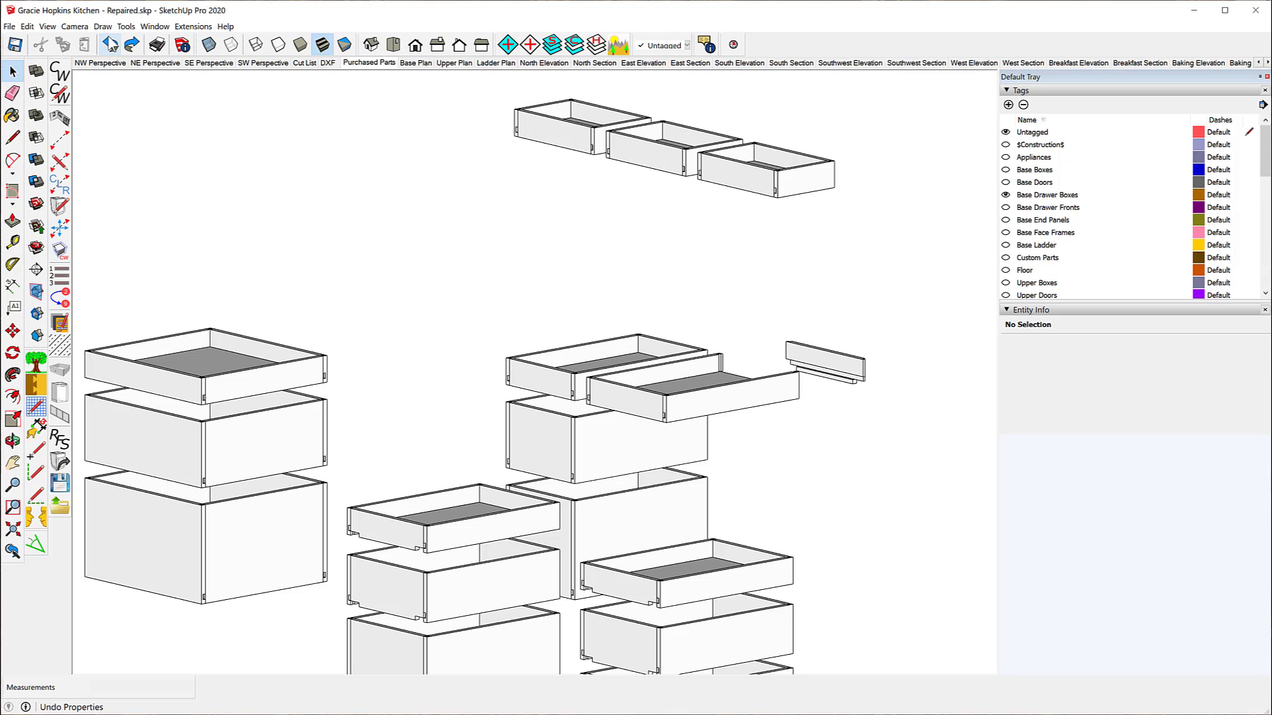
click(111, 47)
scroll(743, 393, down, 2)
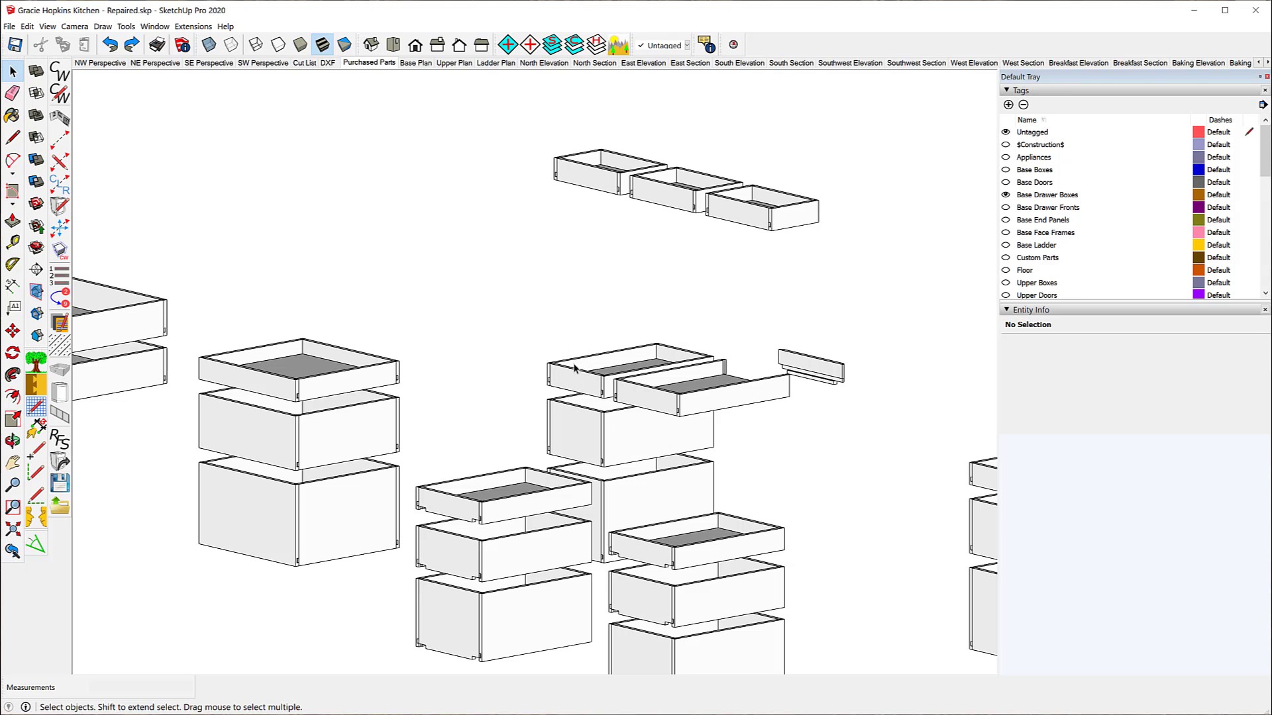
scroll(553, 229, down, 3)
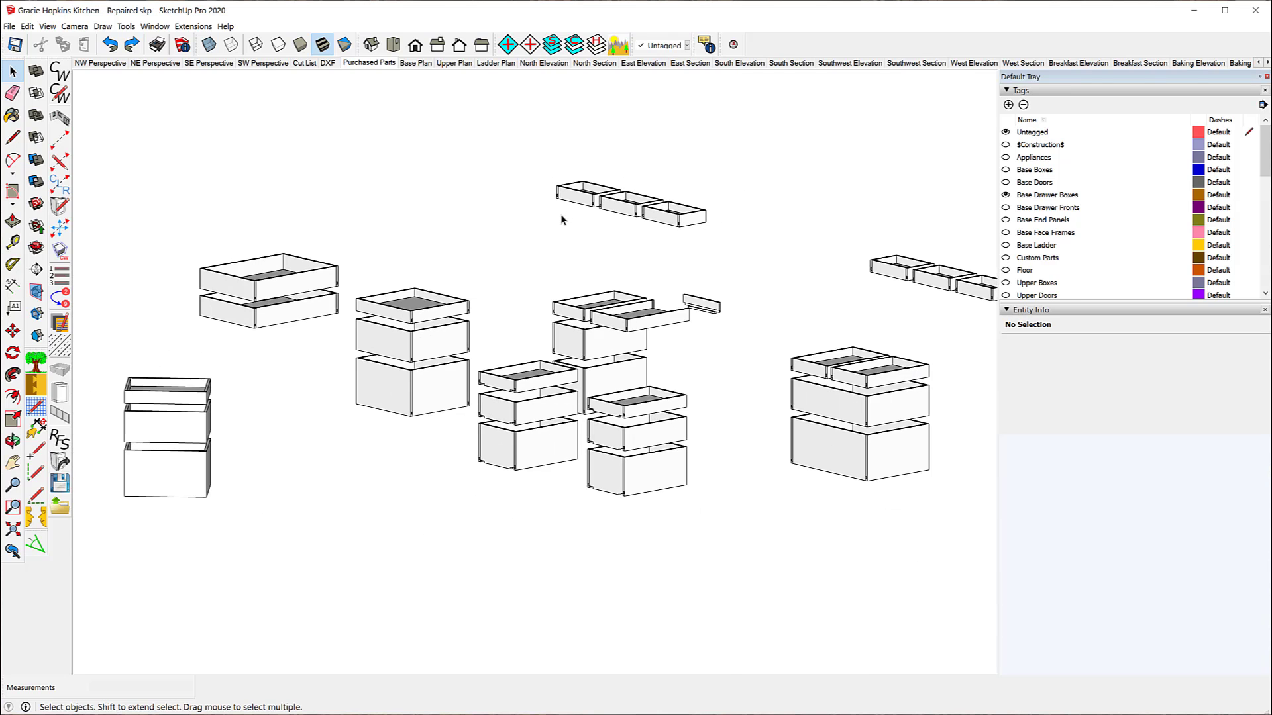
scroll(198, 277, down, 2)
key(o)
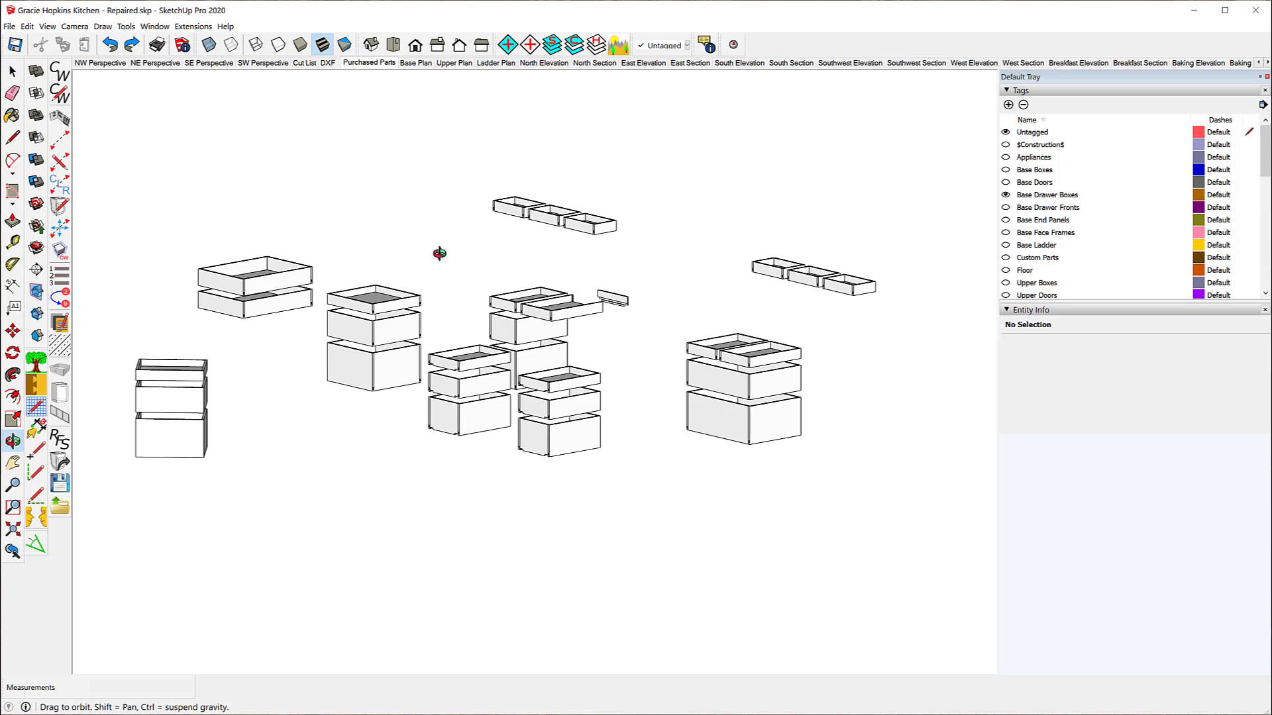
drag(439, 253, 457, 391)
key(space)
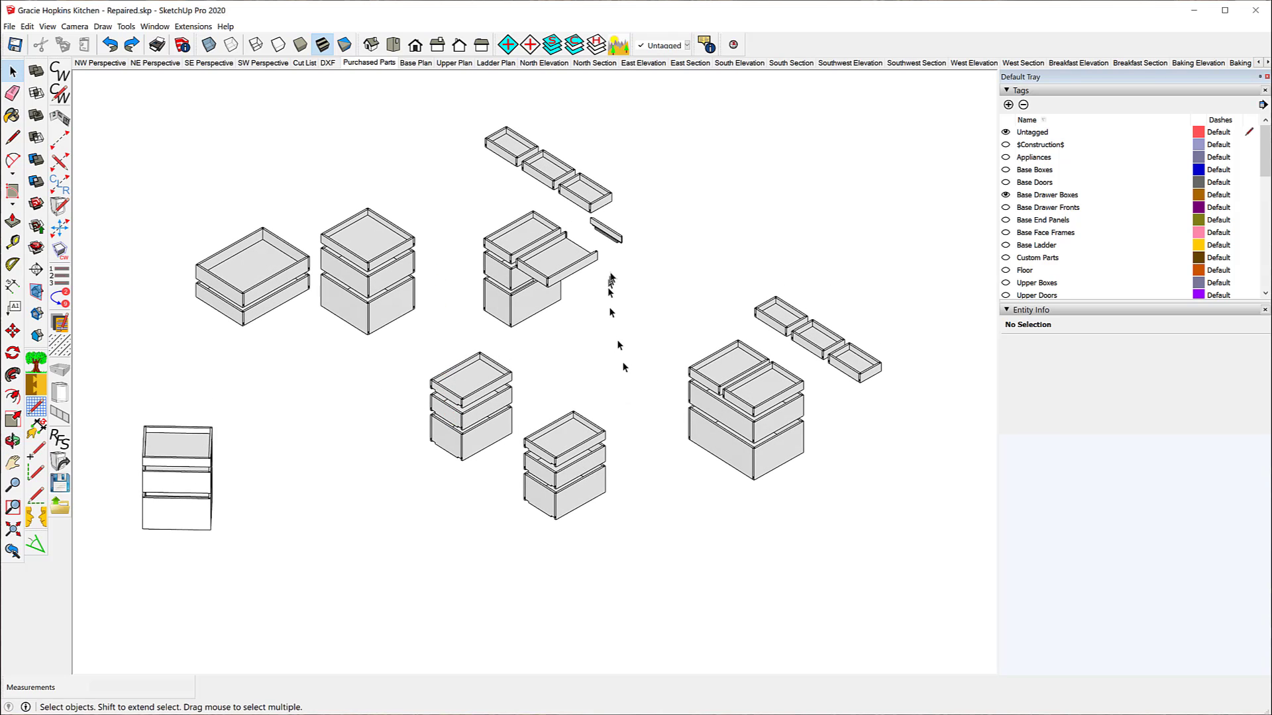
Step: Move the detached drawer back about 11 inches along the green axis so its tongues seat in the drawer sides' grooves
scroll(609, 237, up, 5)
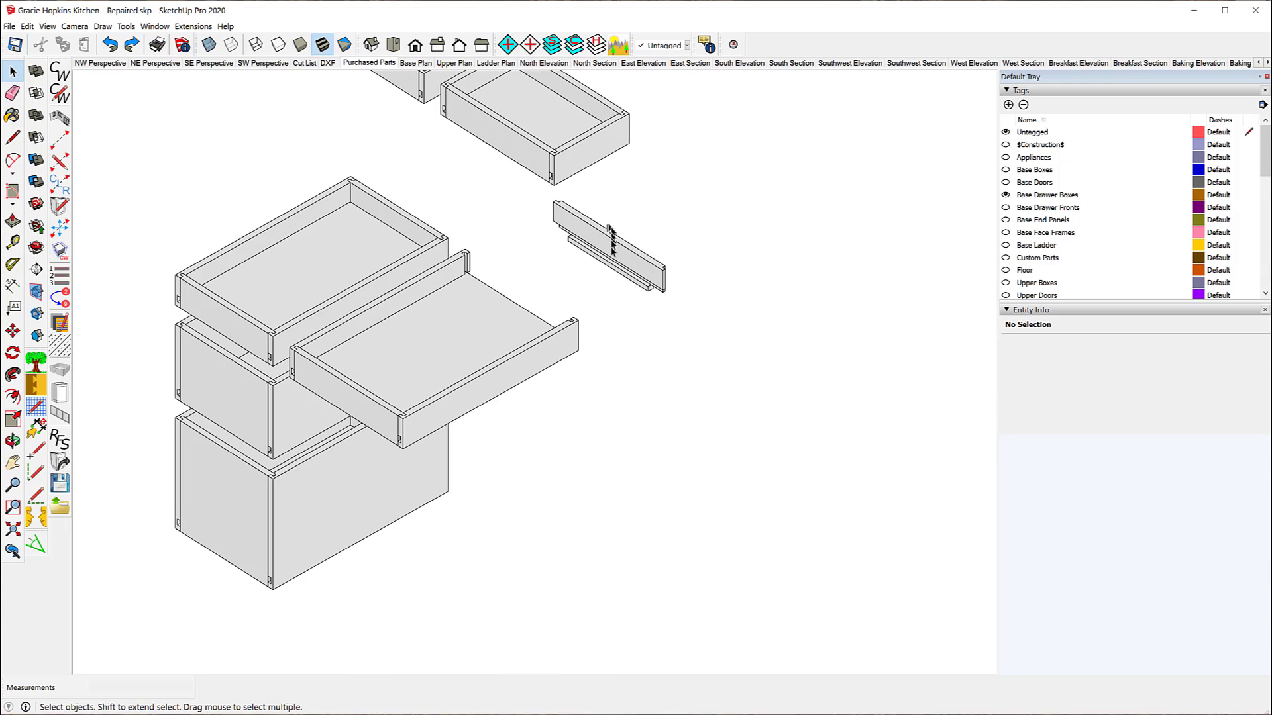
scroll(610, 237, up, 2)
click(634, 261)
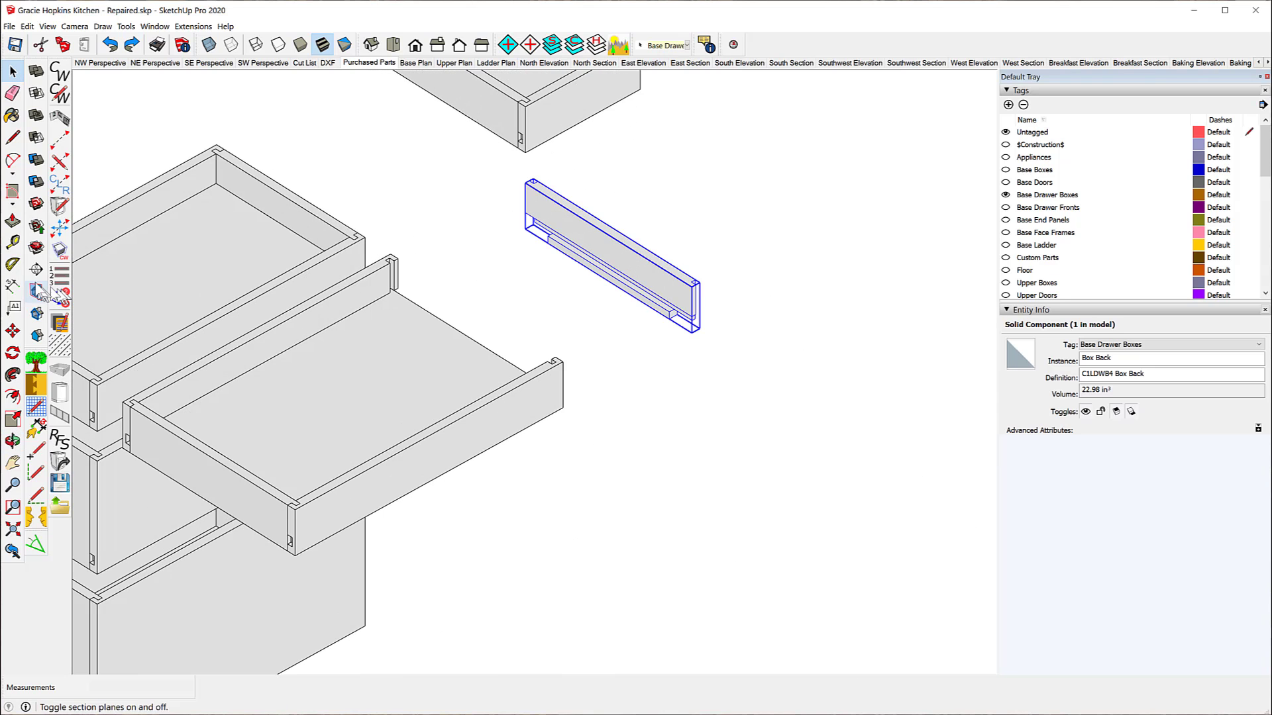
click(13, 330)
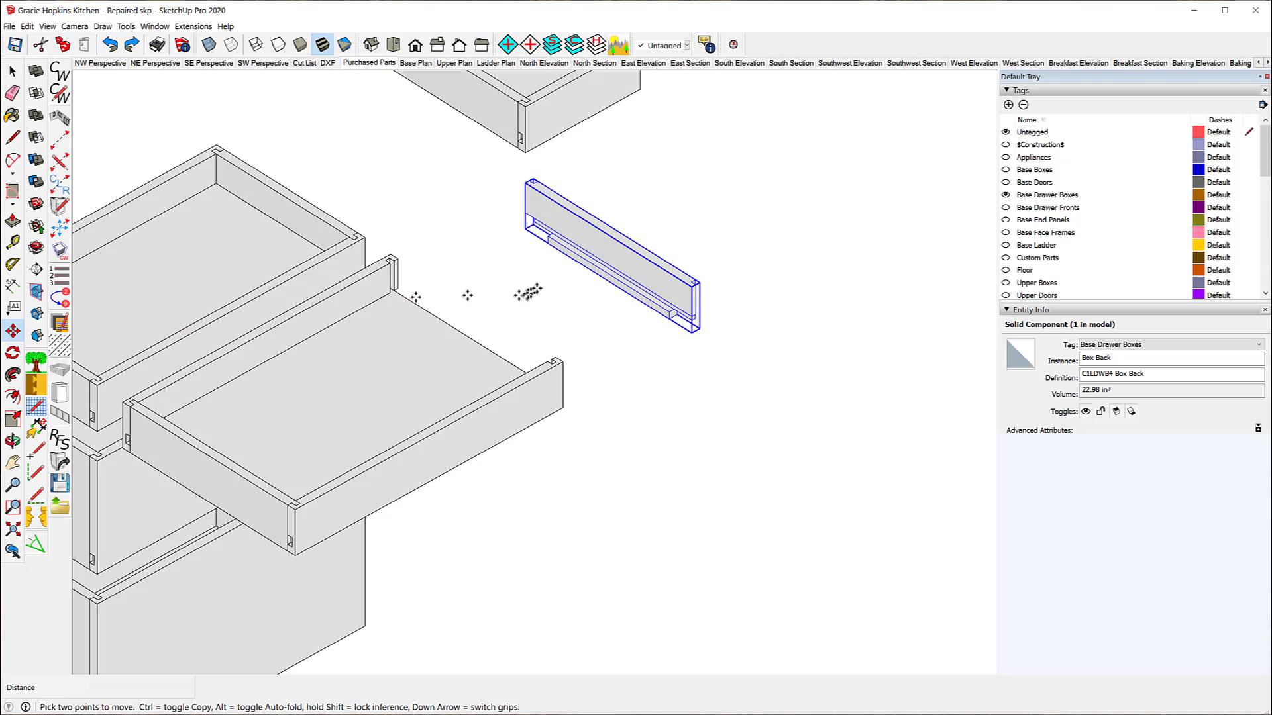
click(697, 286)
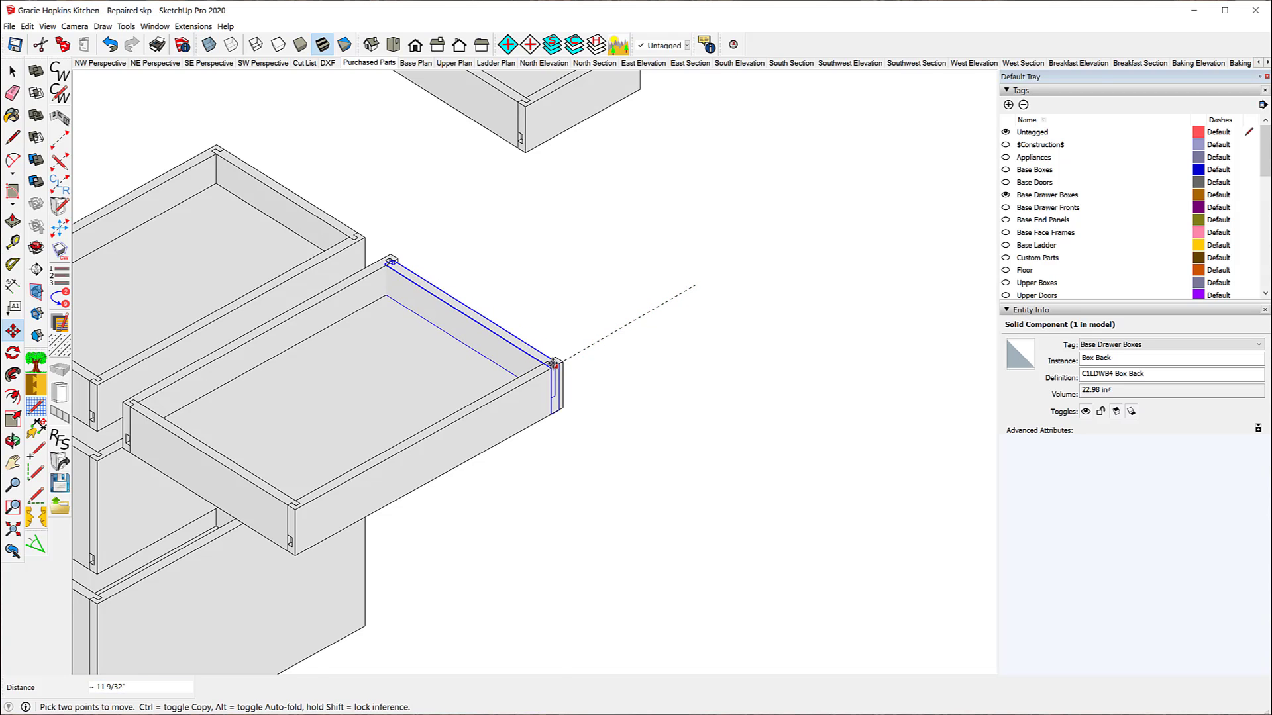
scroll(553, 363, up, 5)
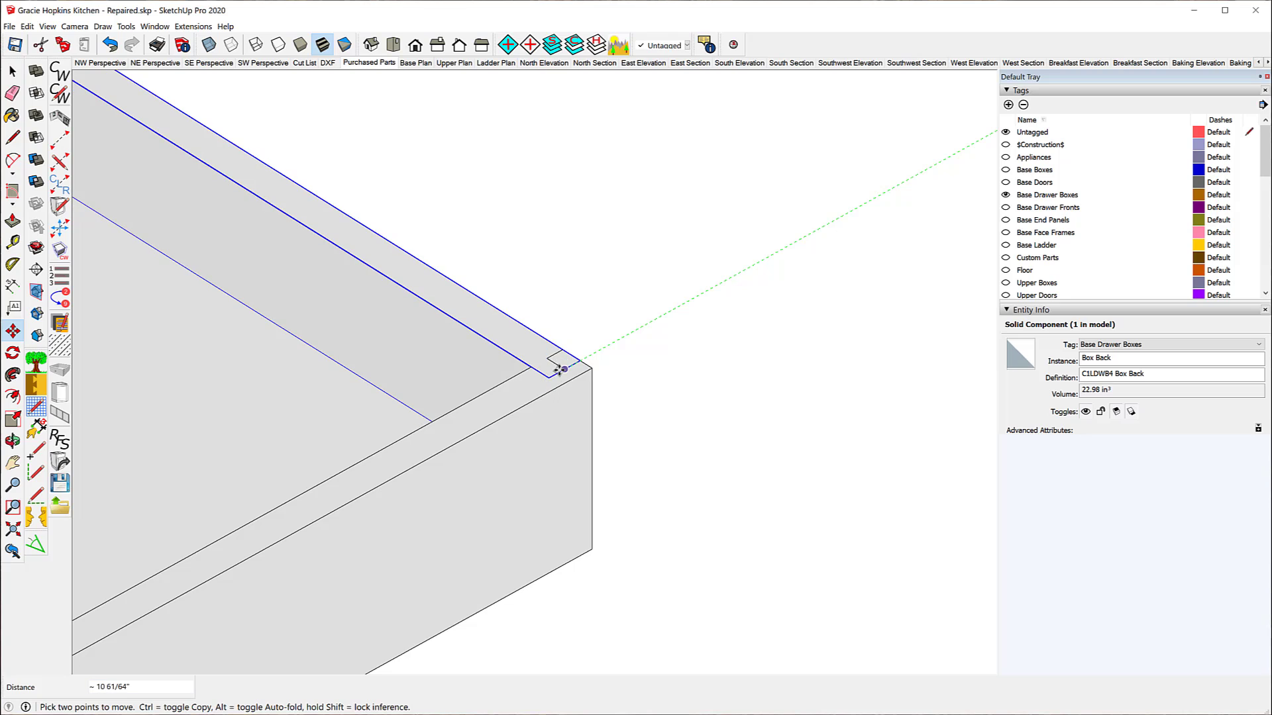
click(560, 369)
scroll(709, 349, down, 3)
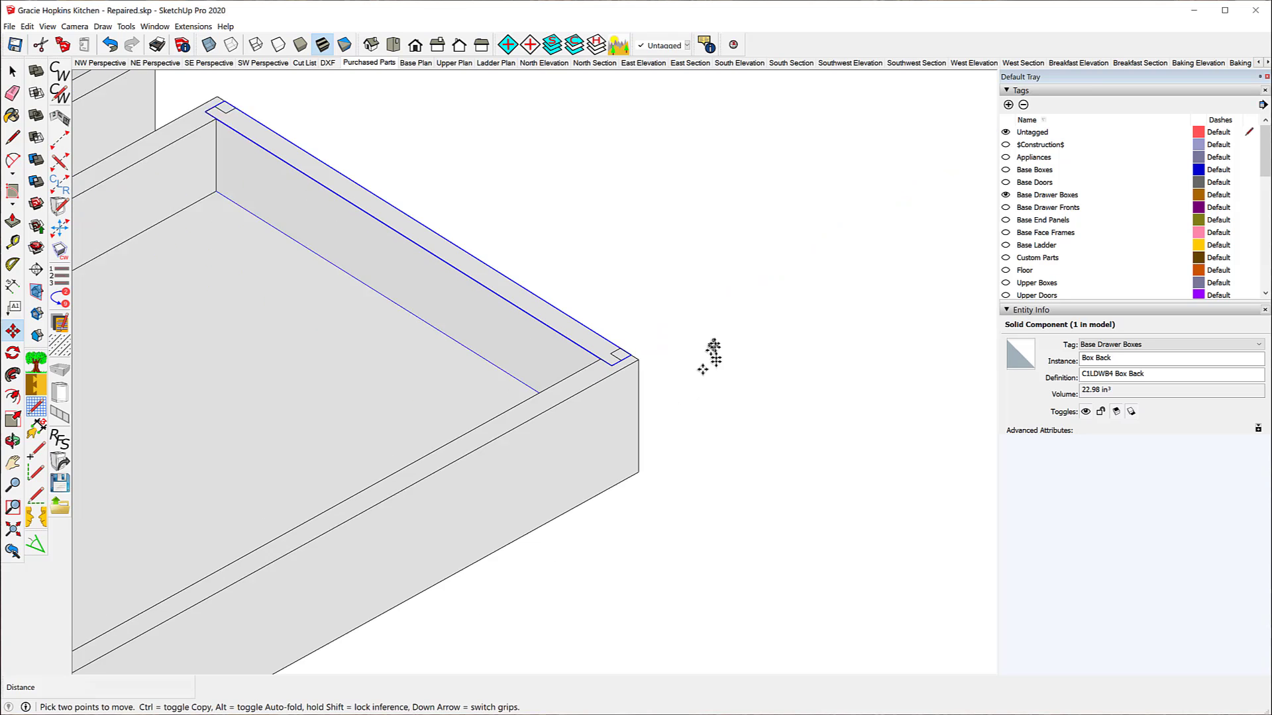
Step: From the Purchased Parts scene, review the scenes and desired reports in CabWriter's Production Documentation, and cancel without creating reports
click(371, 63)
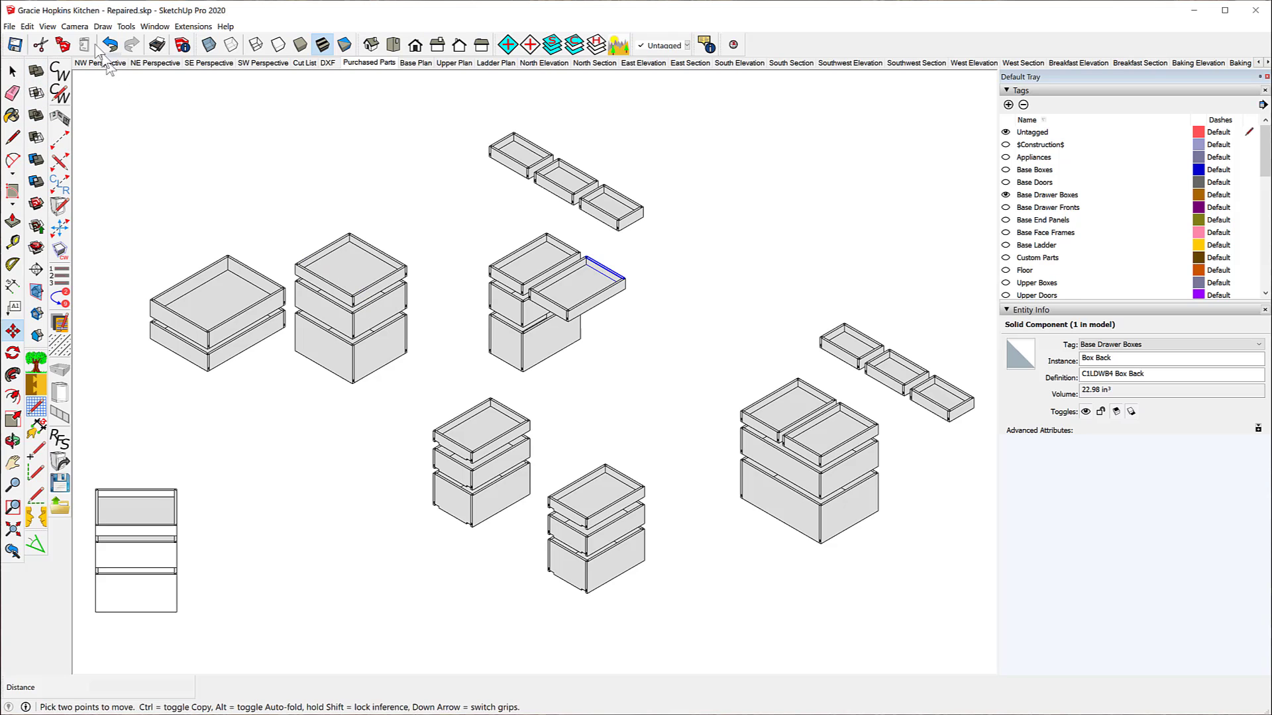
click(10, 27)
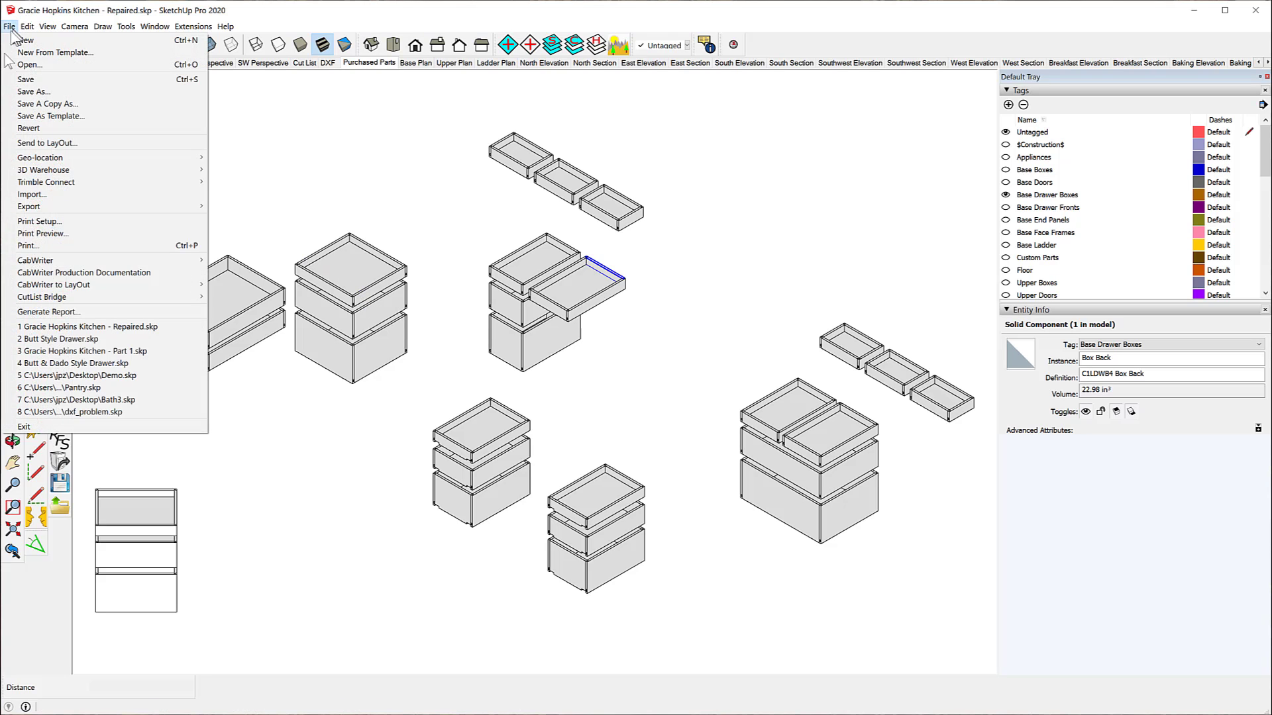
click(128, 276)
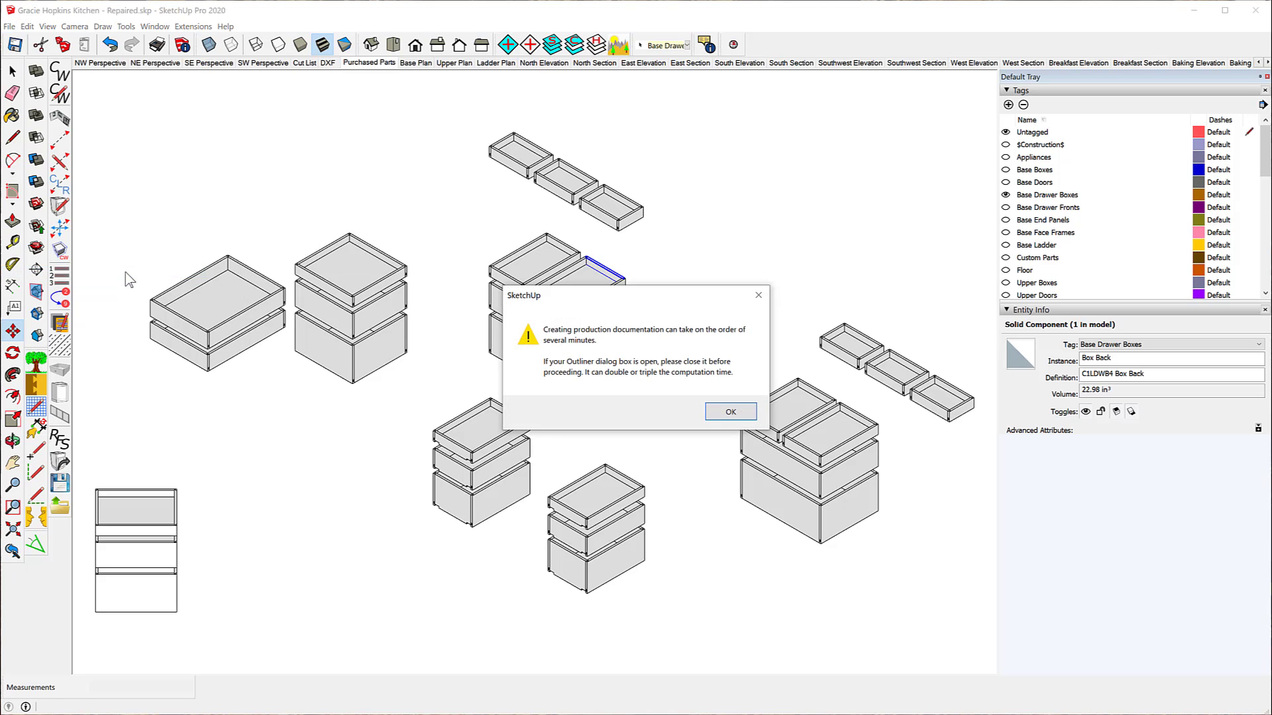
click(730, 411)
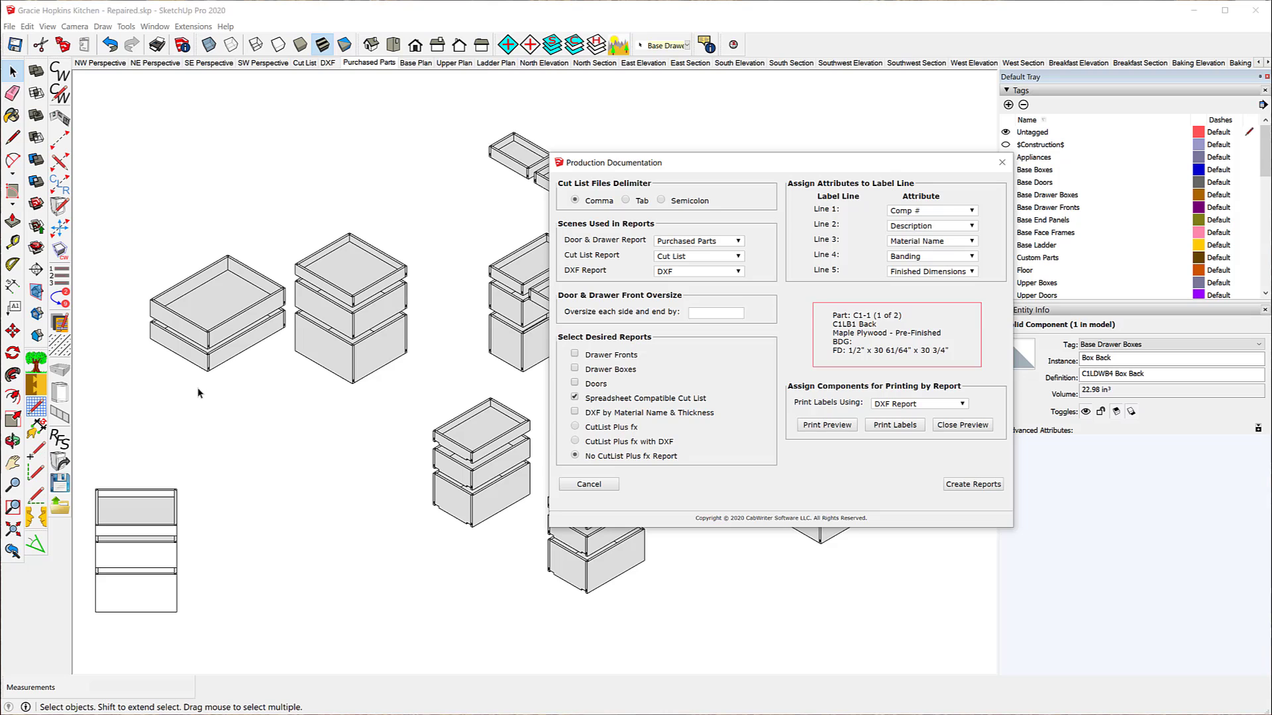
click(589, 484)
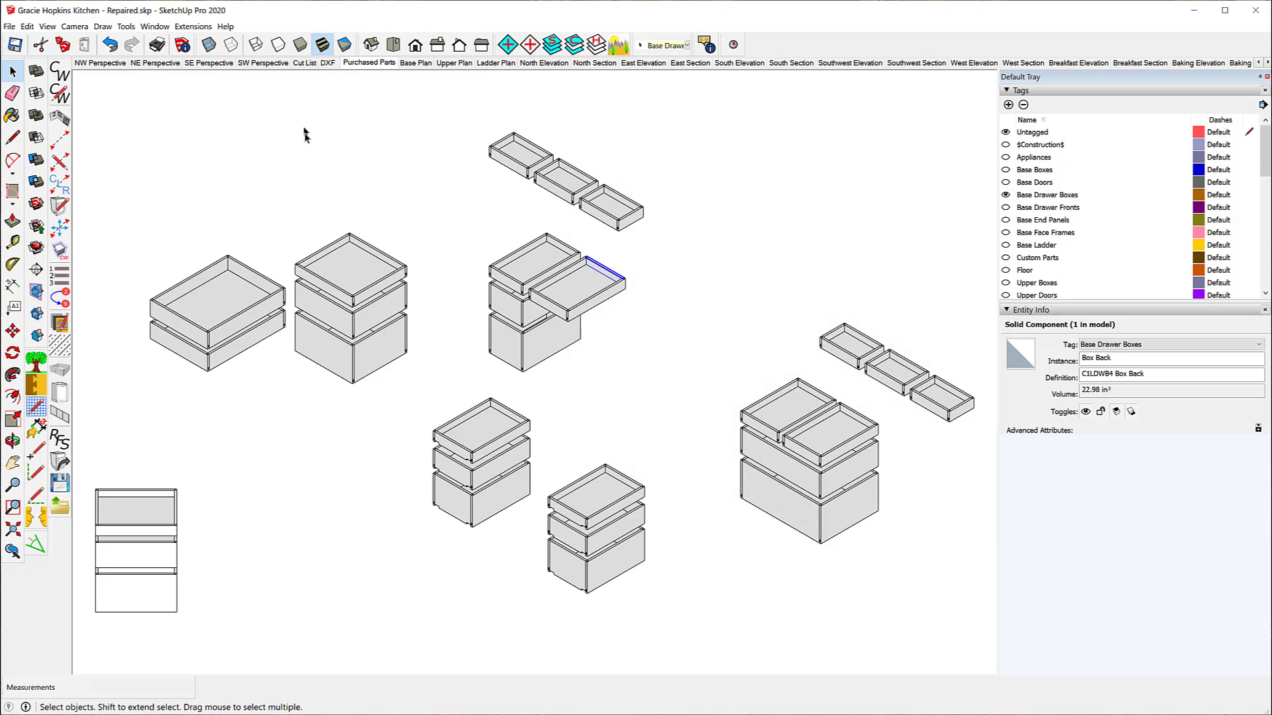
Step: Make the Base Drawer Boxes and Upper Drawer Boxes tags visible in the Cut List scene and update that scene
click(312, 65)
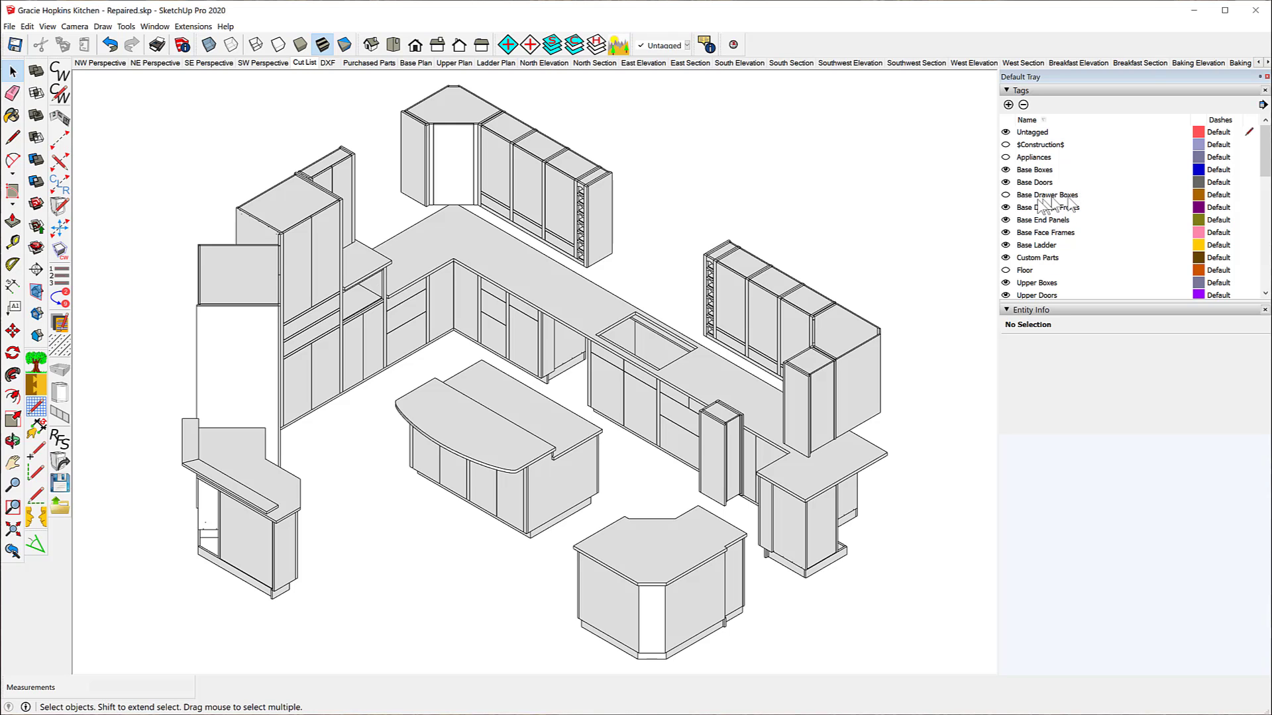
click(1008, 197)
scroll(1009, 197, down, 3)
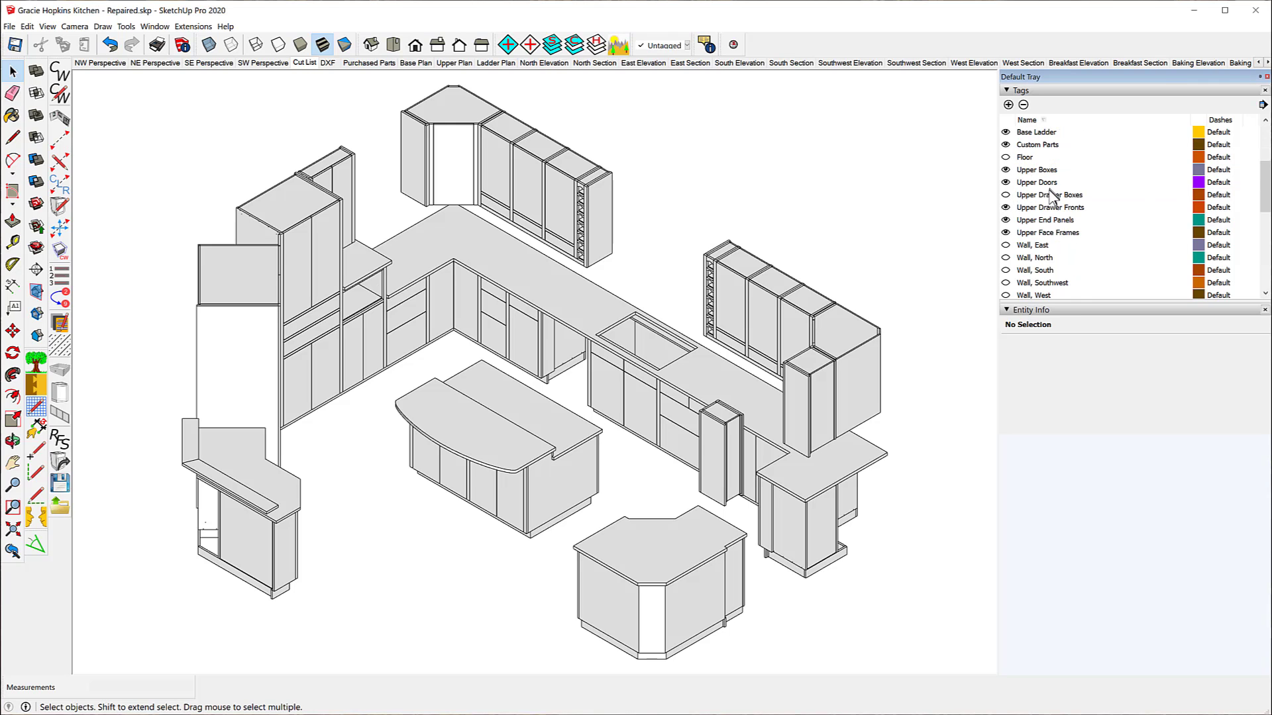
click(1009, 196)
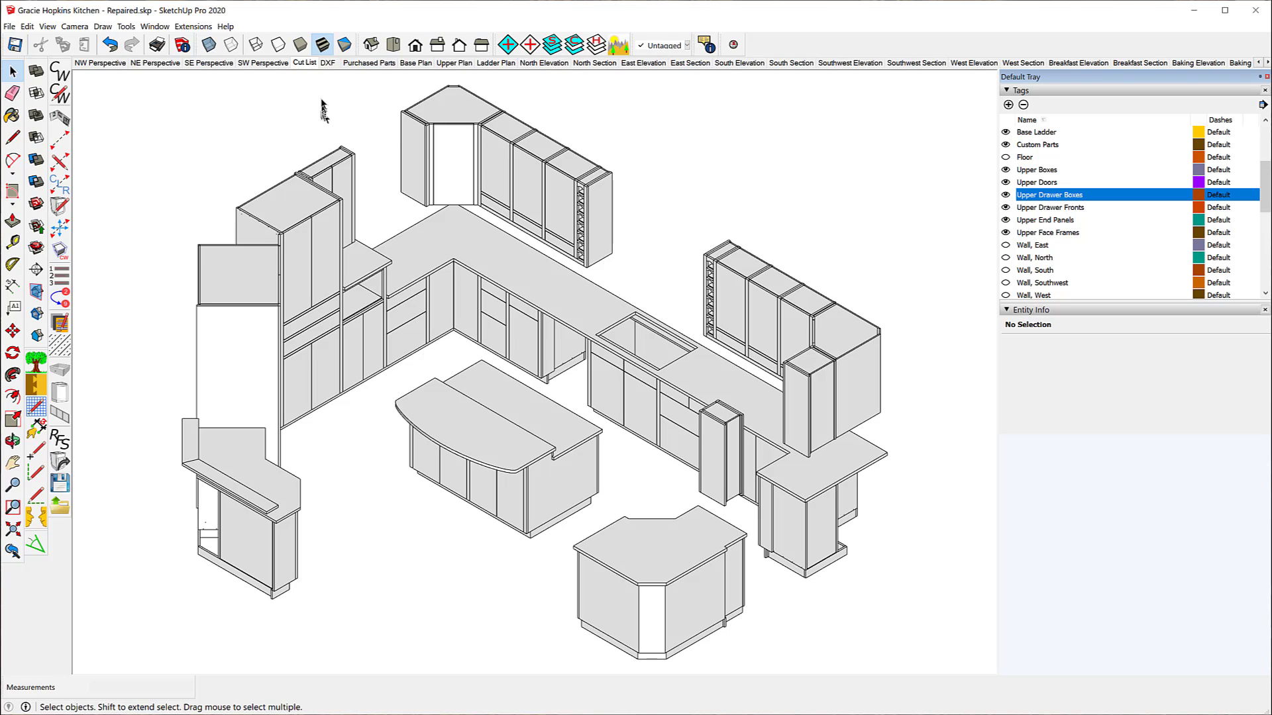
right_click(309, 67)
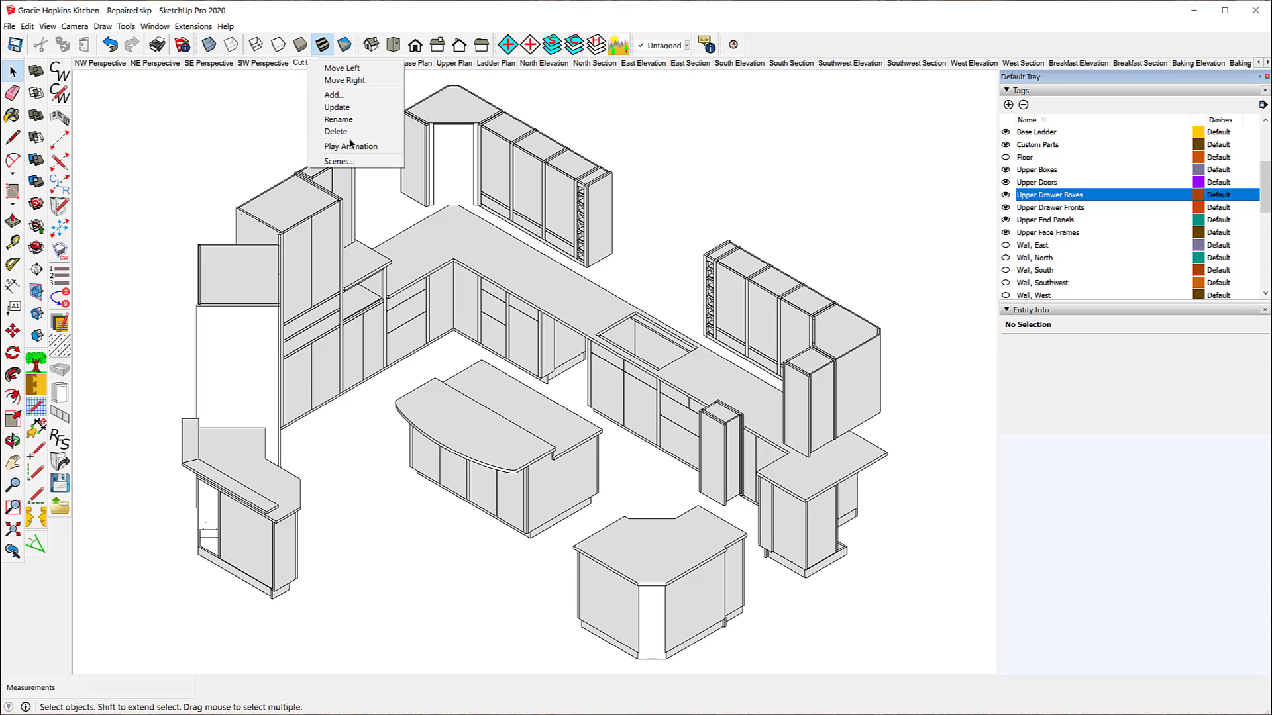
click(340, 107)
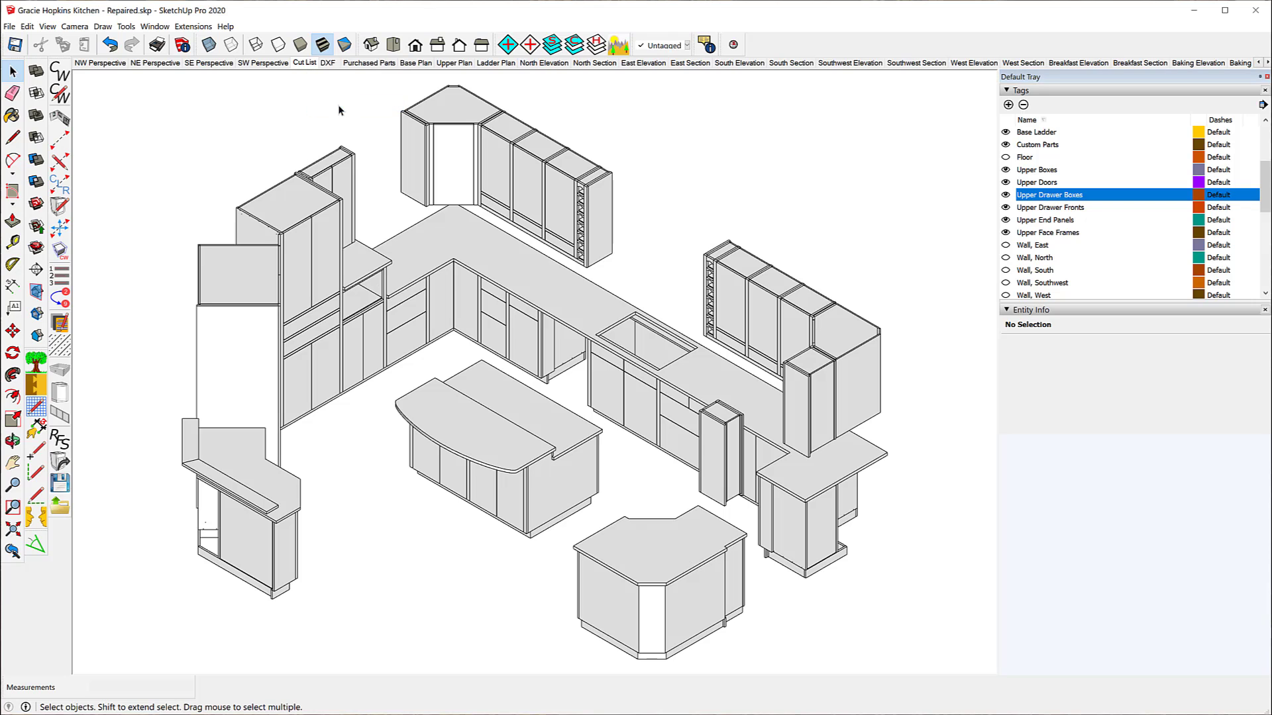
Step: Make the Base Drawer Boxes tag visible in the DXF scene and update that scene
click(327, 63)
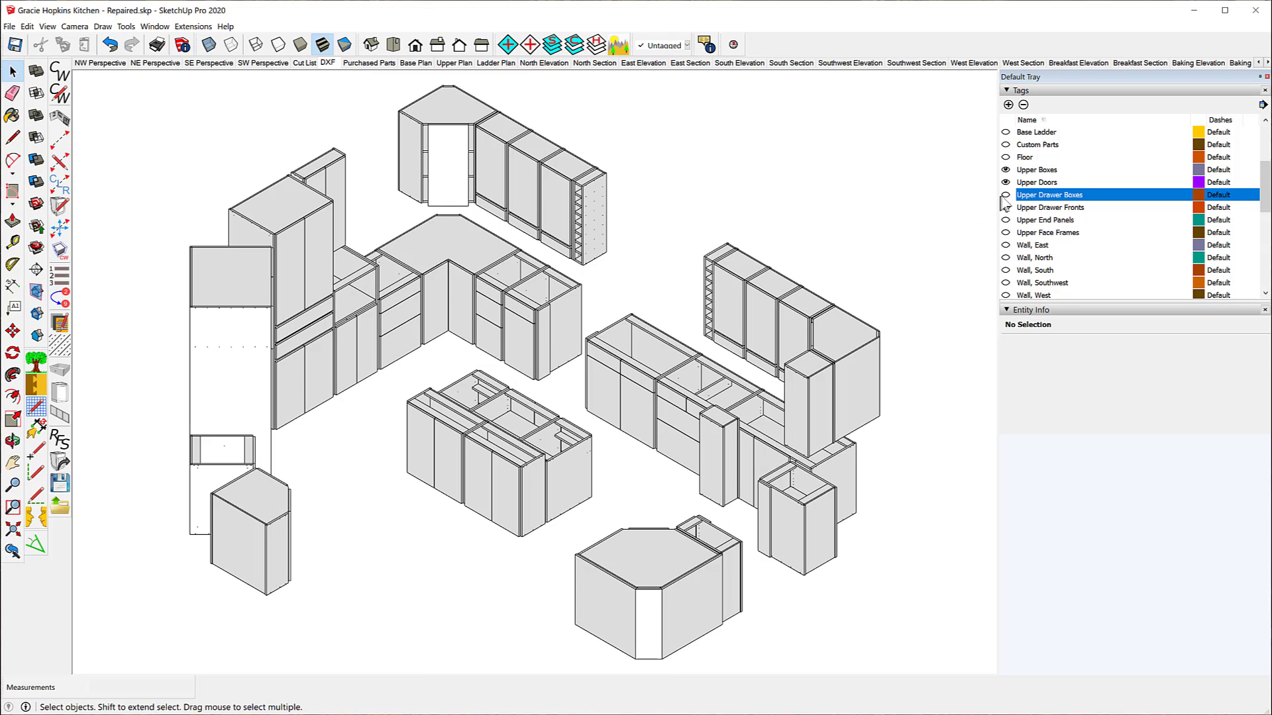
scroll(1010, 202, up, 3)
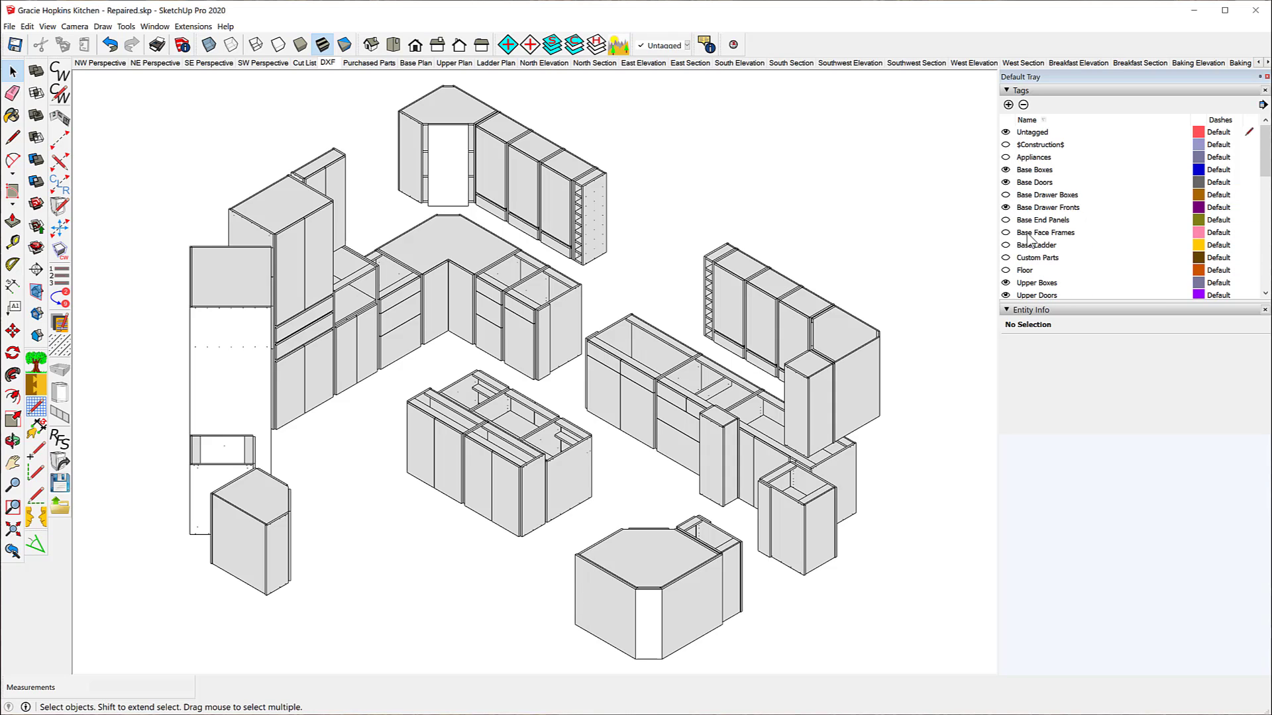
click(1005, 195)
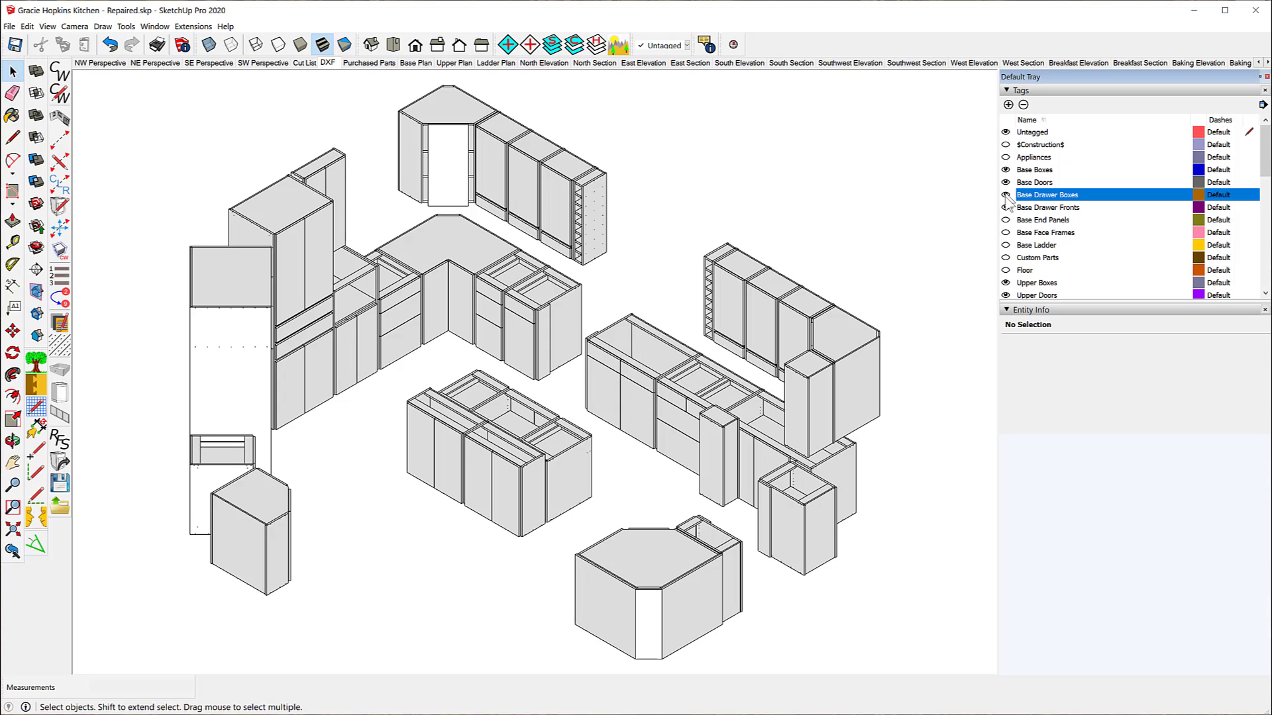
right_click(331, 65)
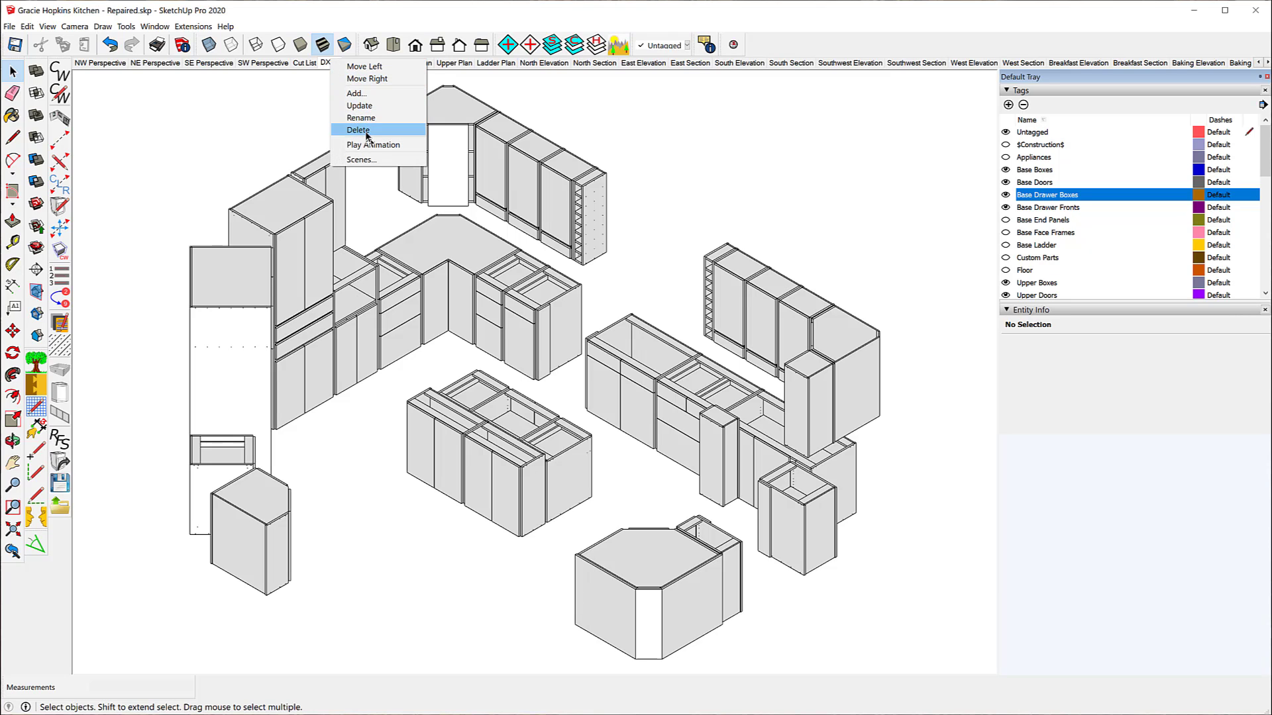
click(360, 106)
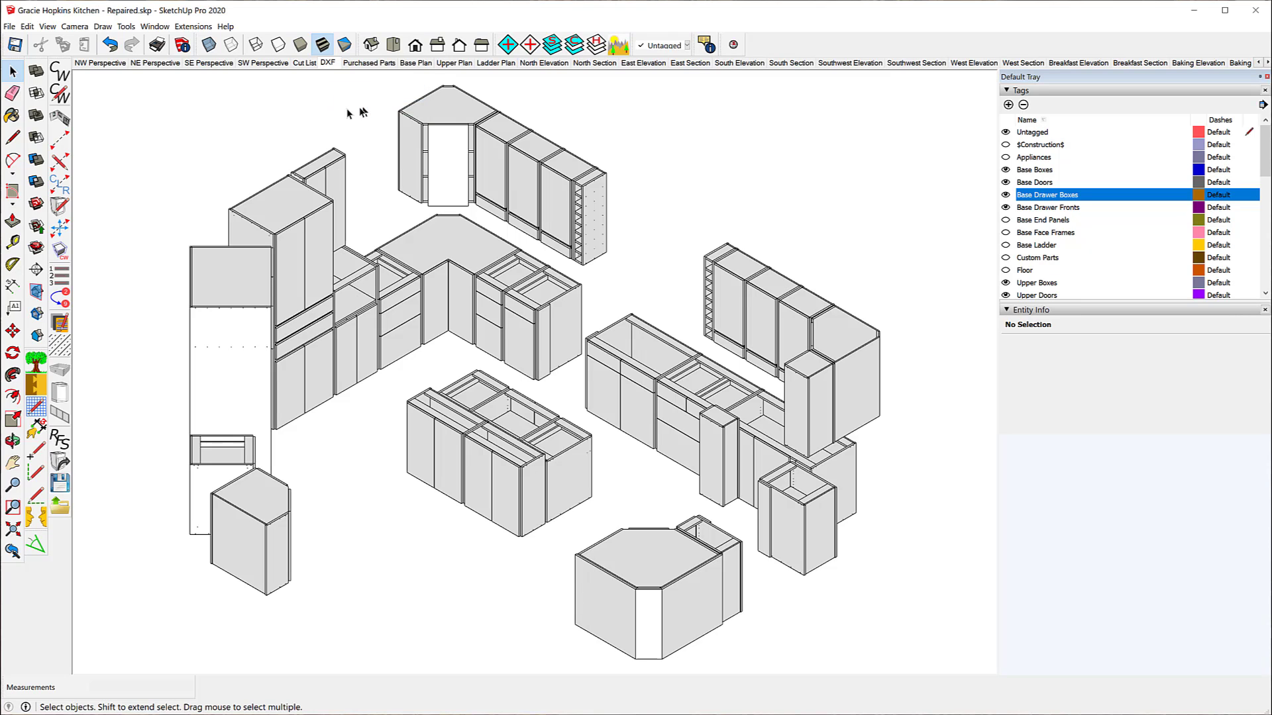
Step: Create CabWriter production documentation with only the Spreadsheet Compatible Cut List and DXF by Material Name & Thickness reports selected
click(9, 26)
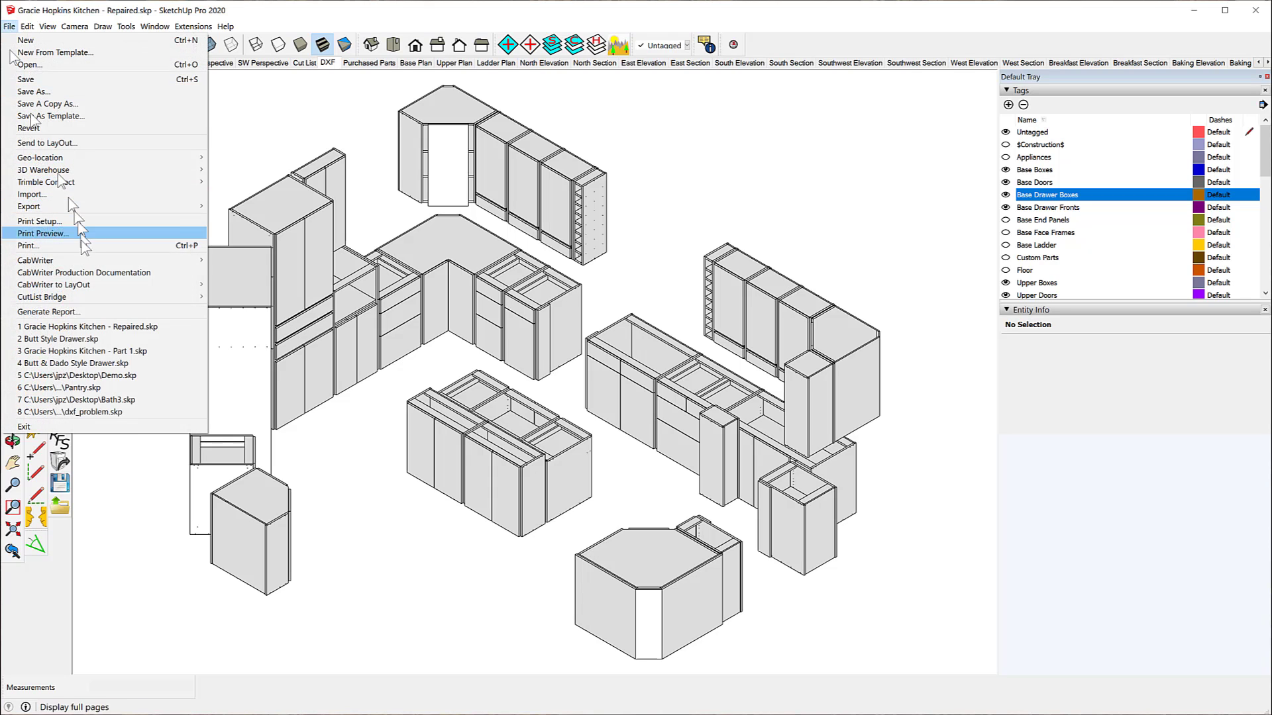
click(113, 274)
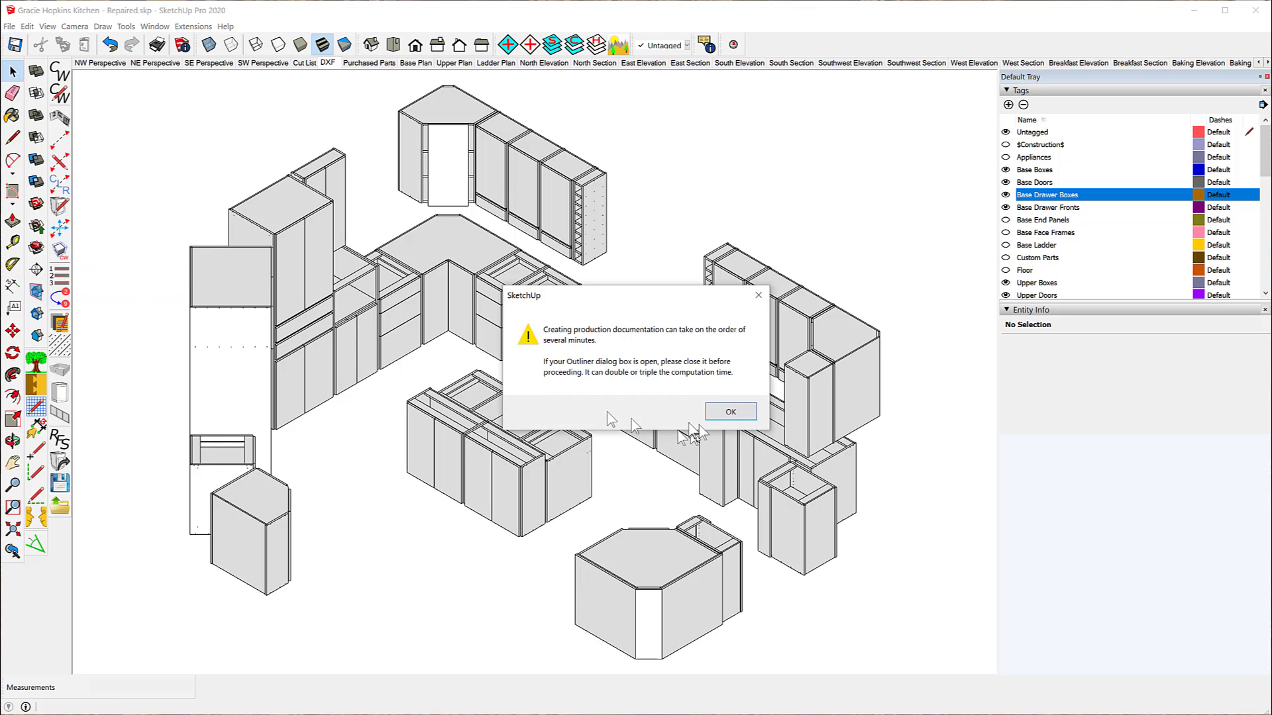
click(731, 413)
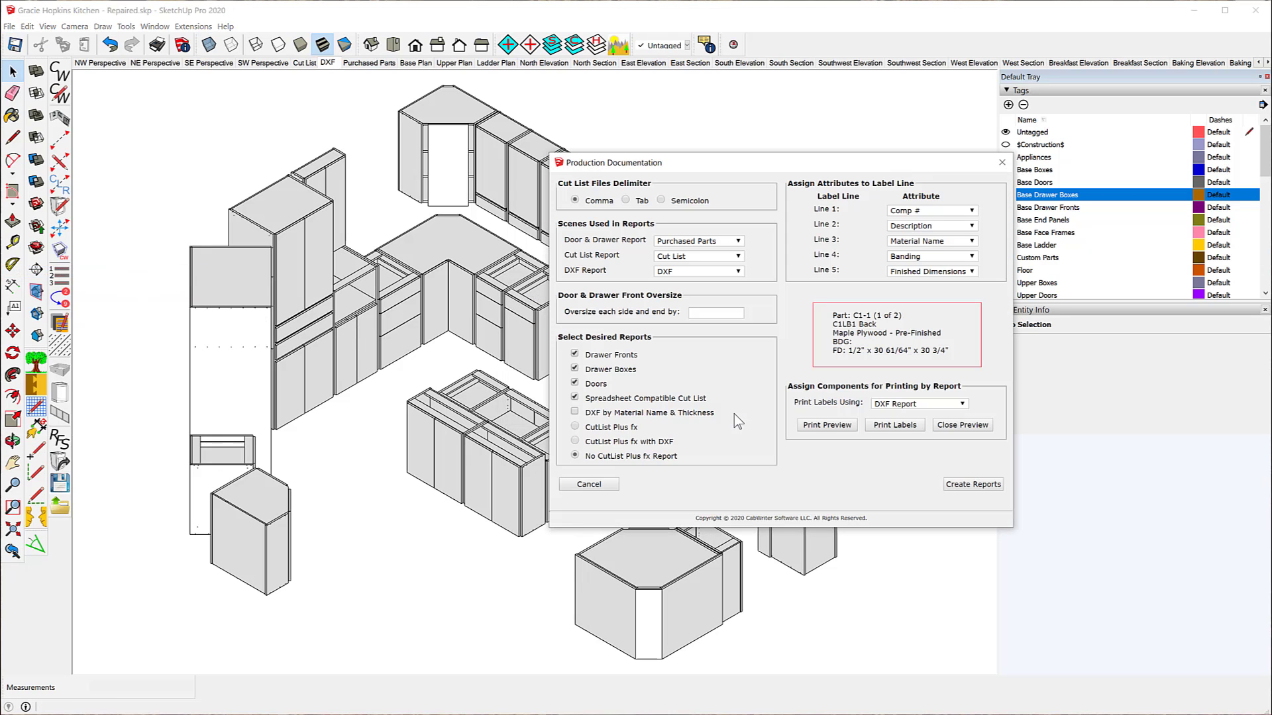
click(574, 355)
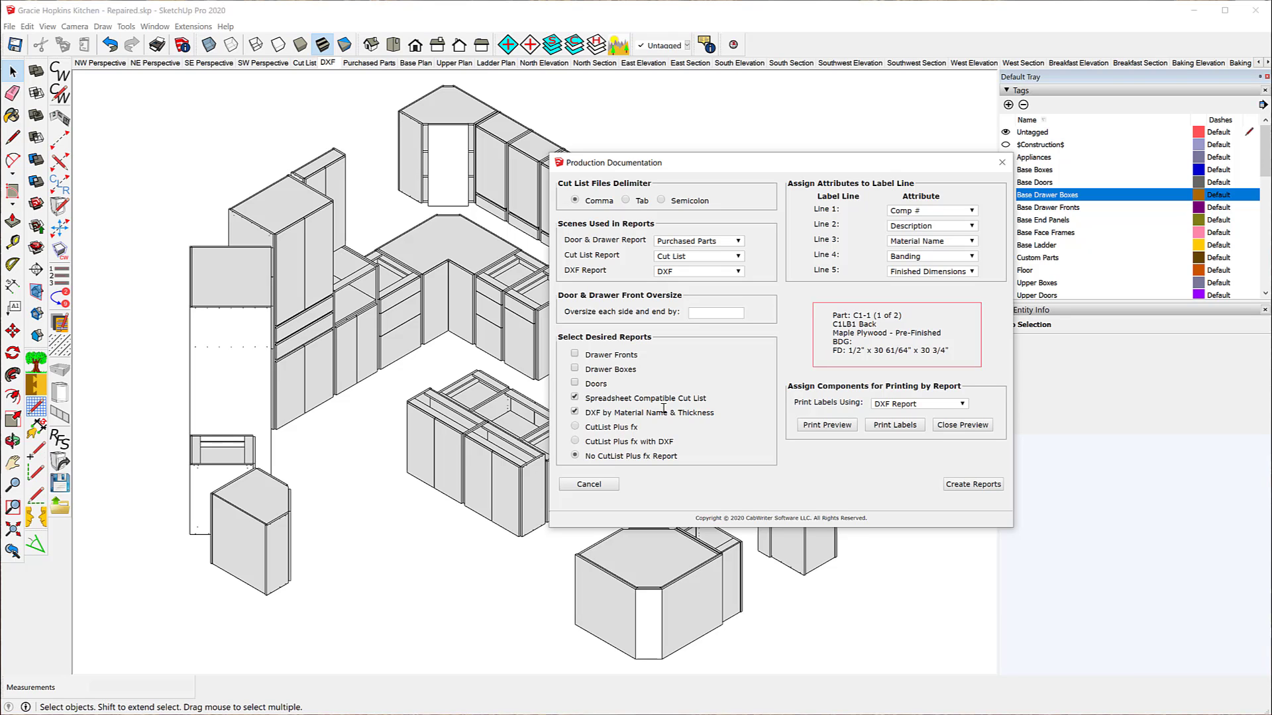
drag(775, 165, 576, 142)
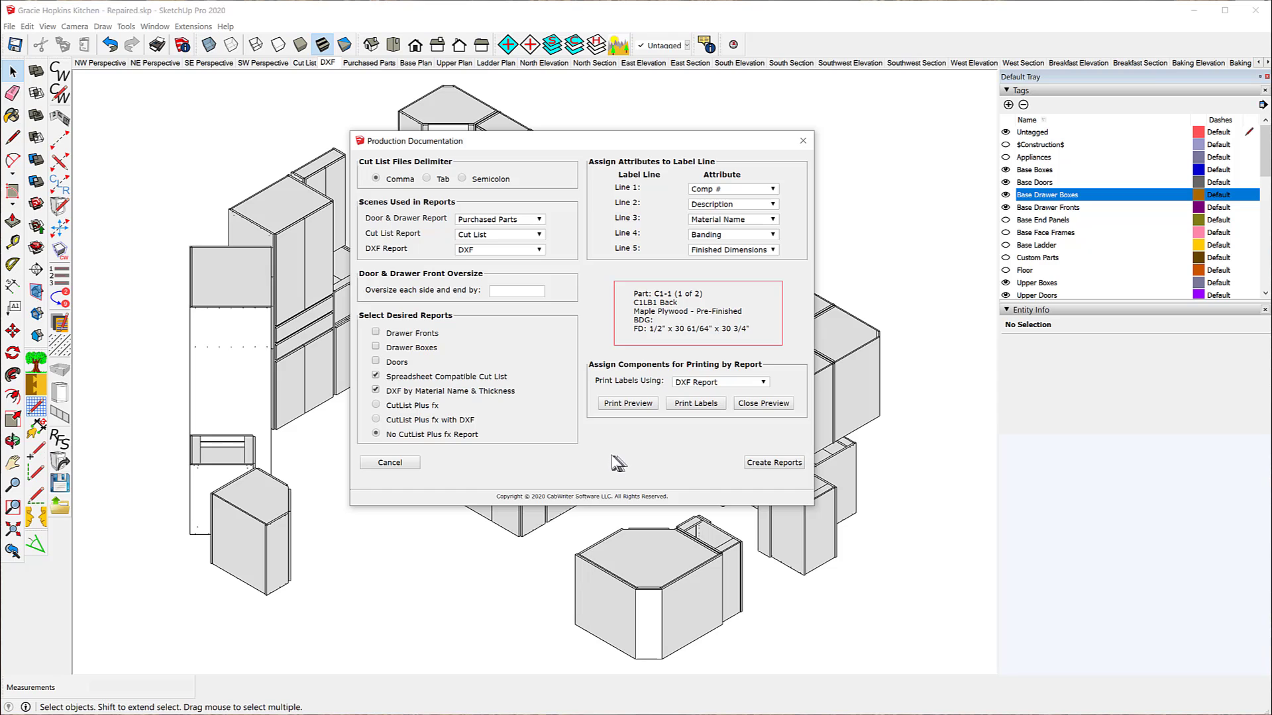
click(762, 464)
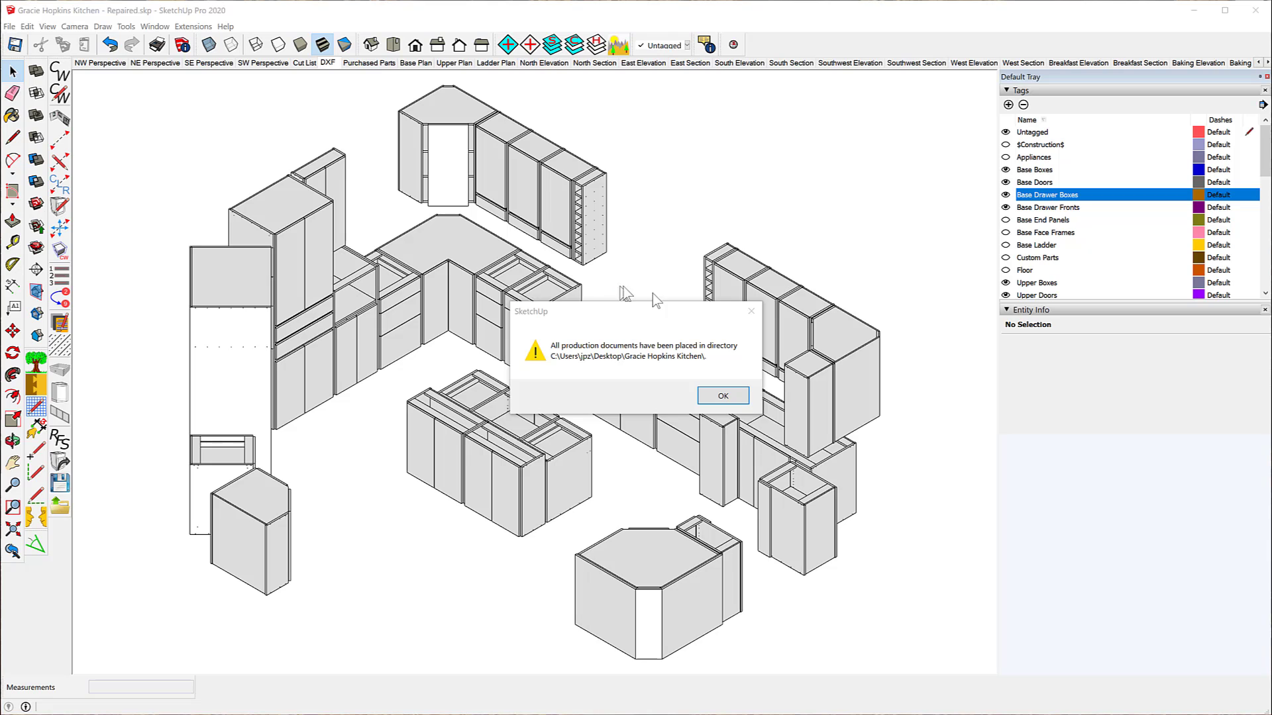
click(722, 396)
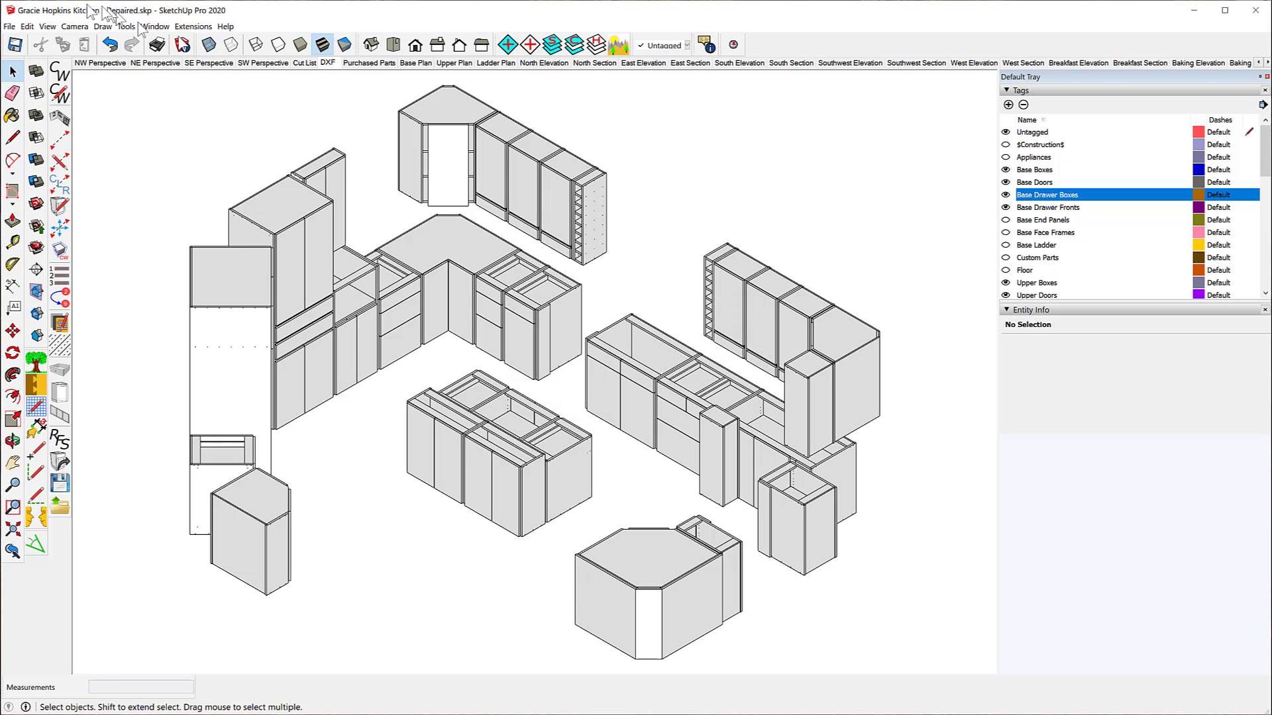
Step: Run CutList Bridge's Sheet Optimization and examine the material formats in the optimized cut list and DXF diagrams
click(8, 28)
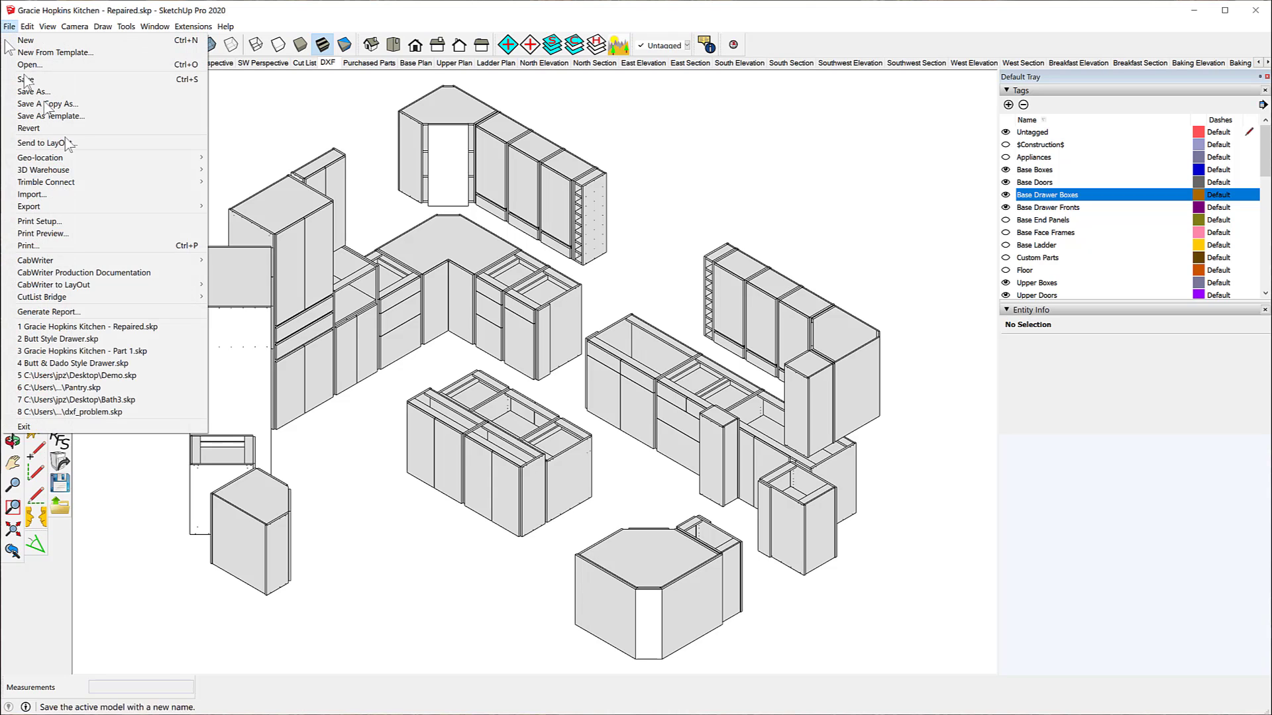
mouse_move(63, 299)
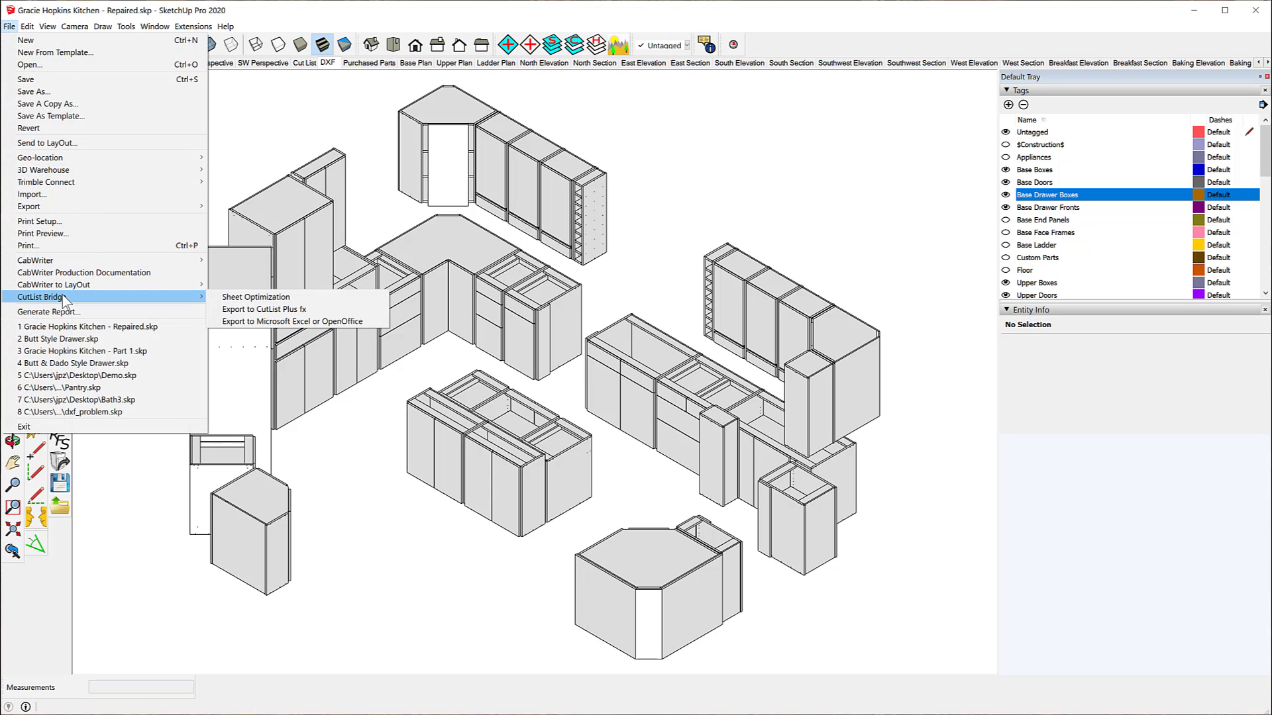
click(285, 301)
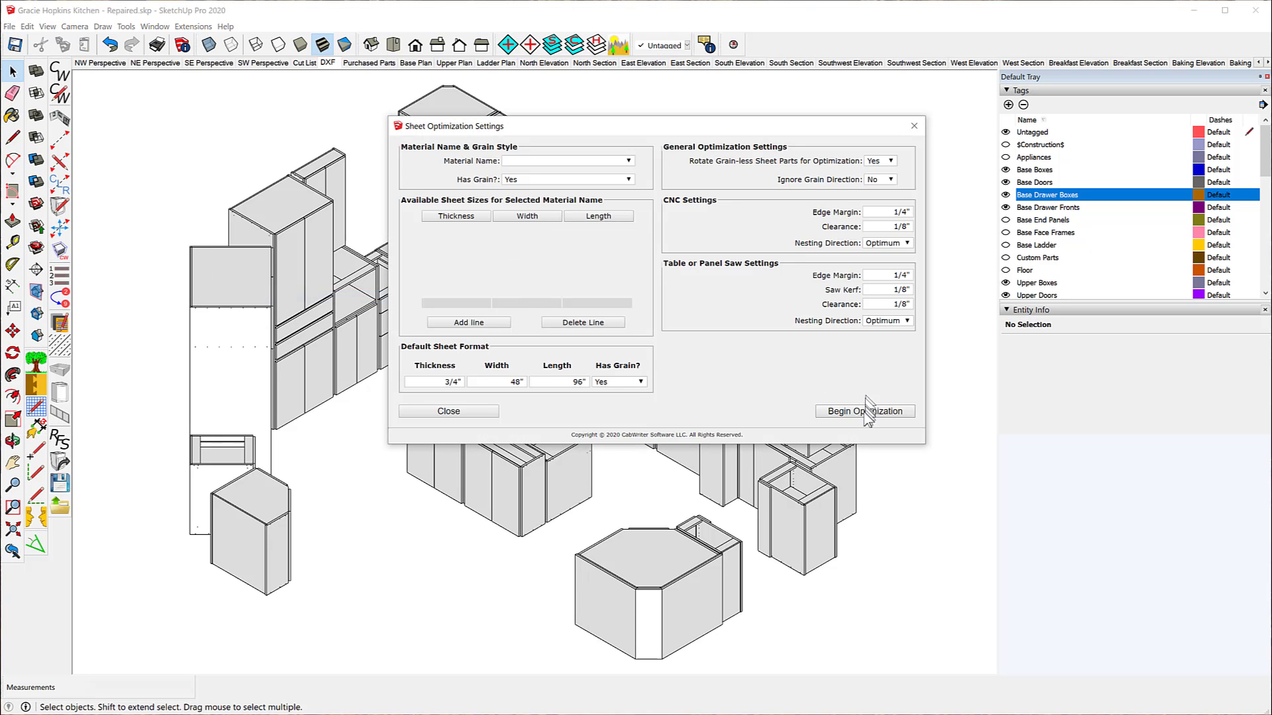
click(864, 411)
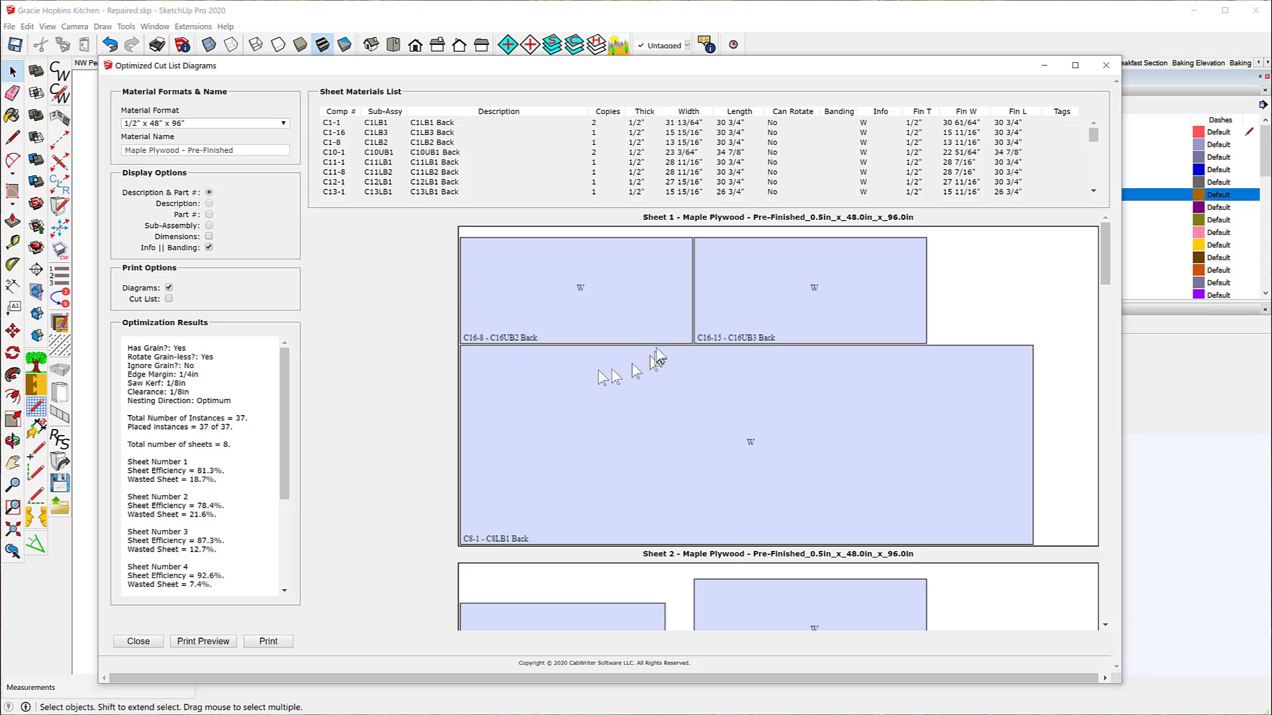
click(284, 124)
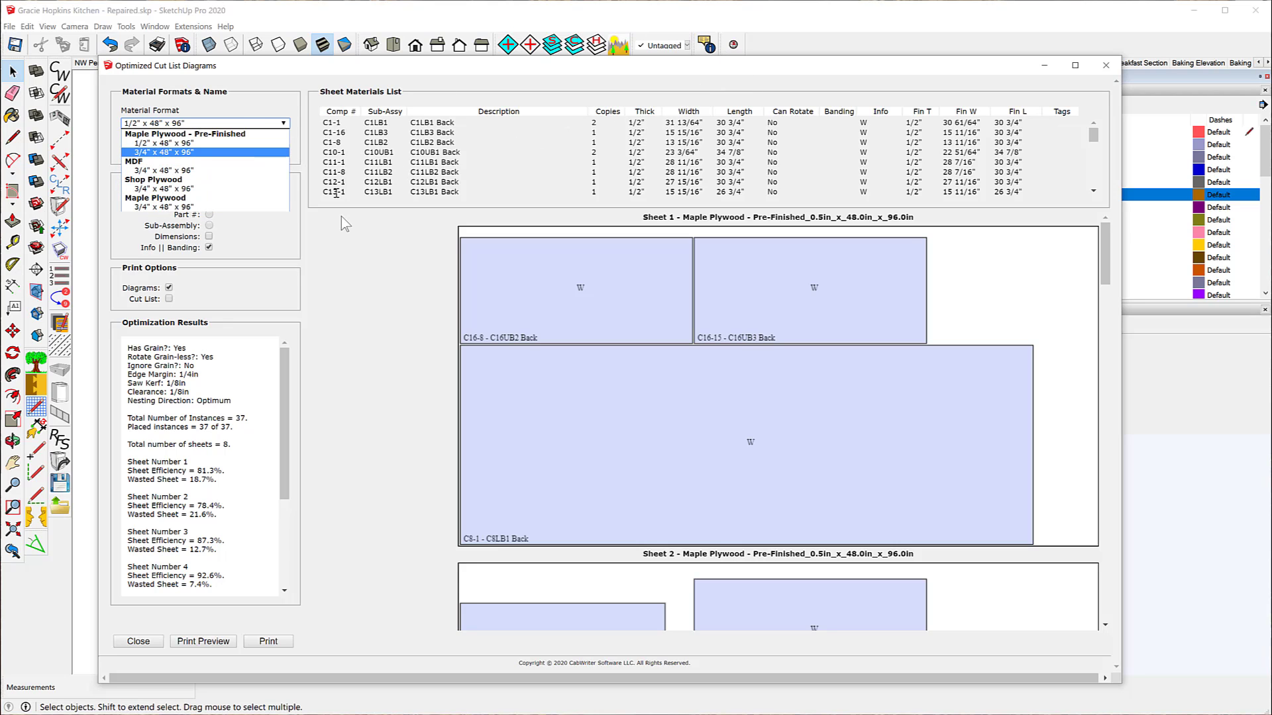
click(138, 641)
click(139, 641)
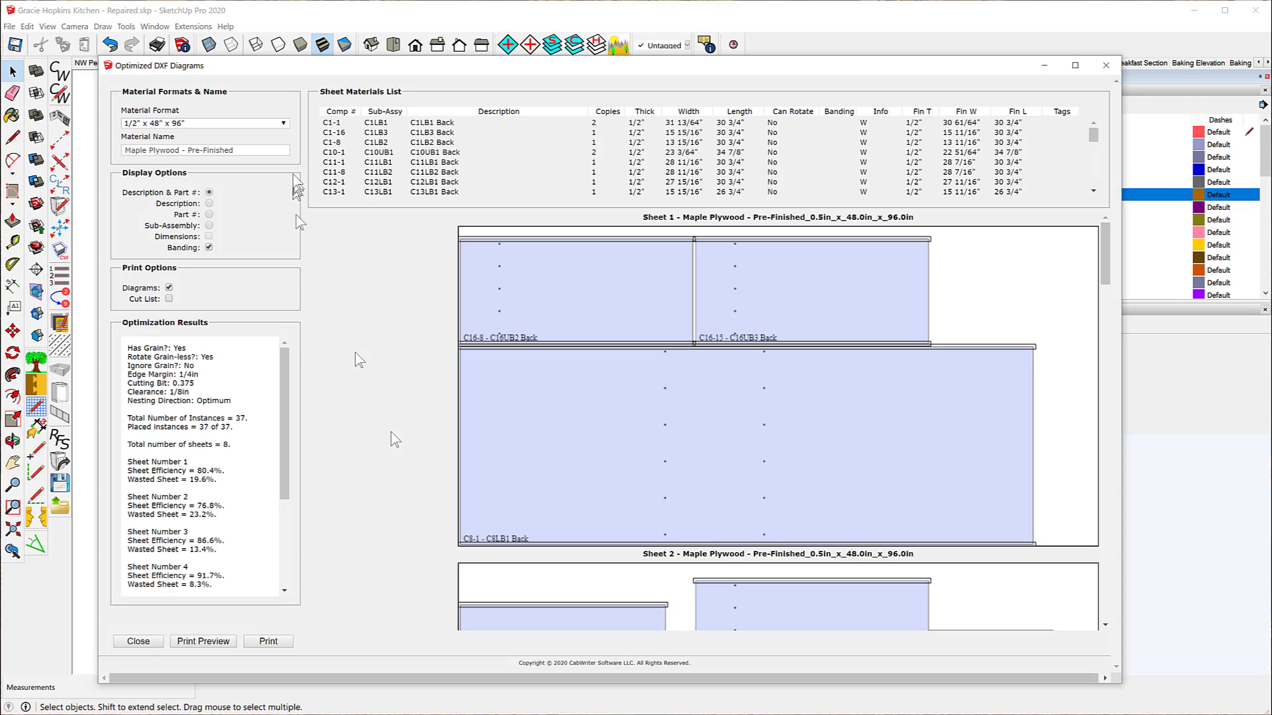
click(285, 124)
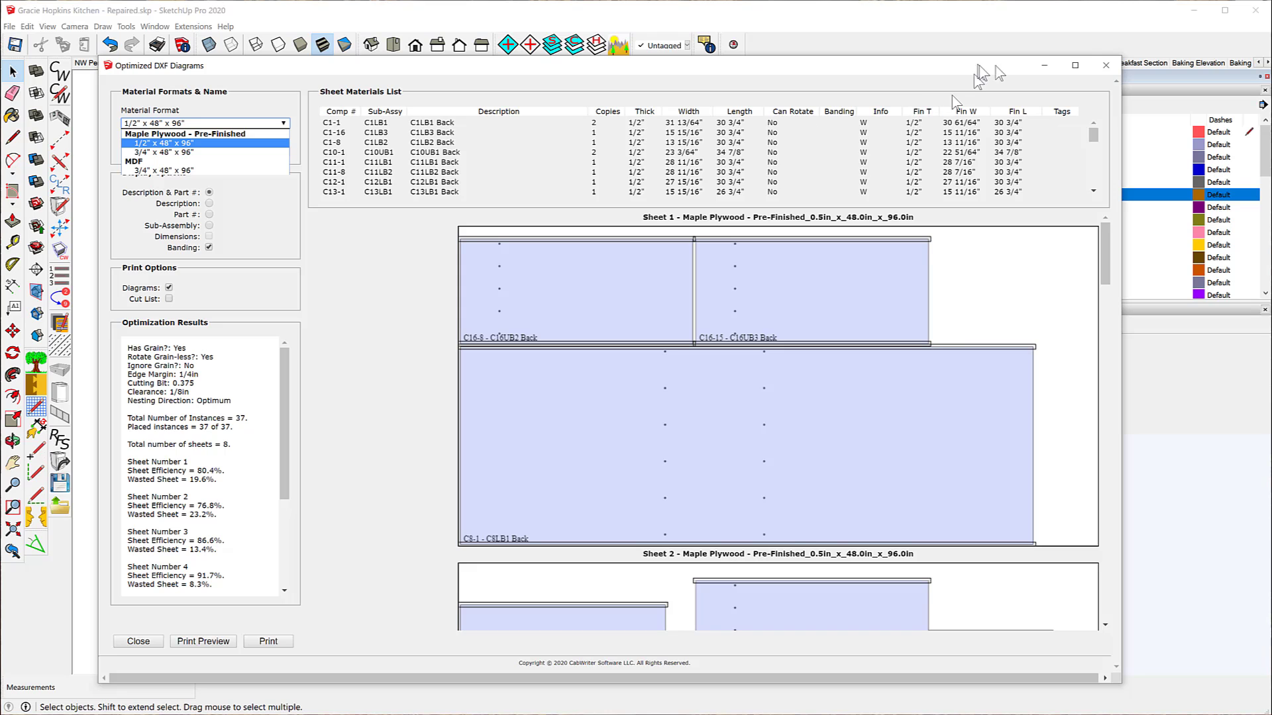
click(1103, 66)
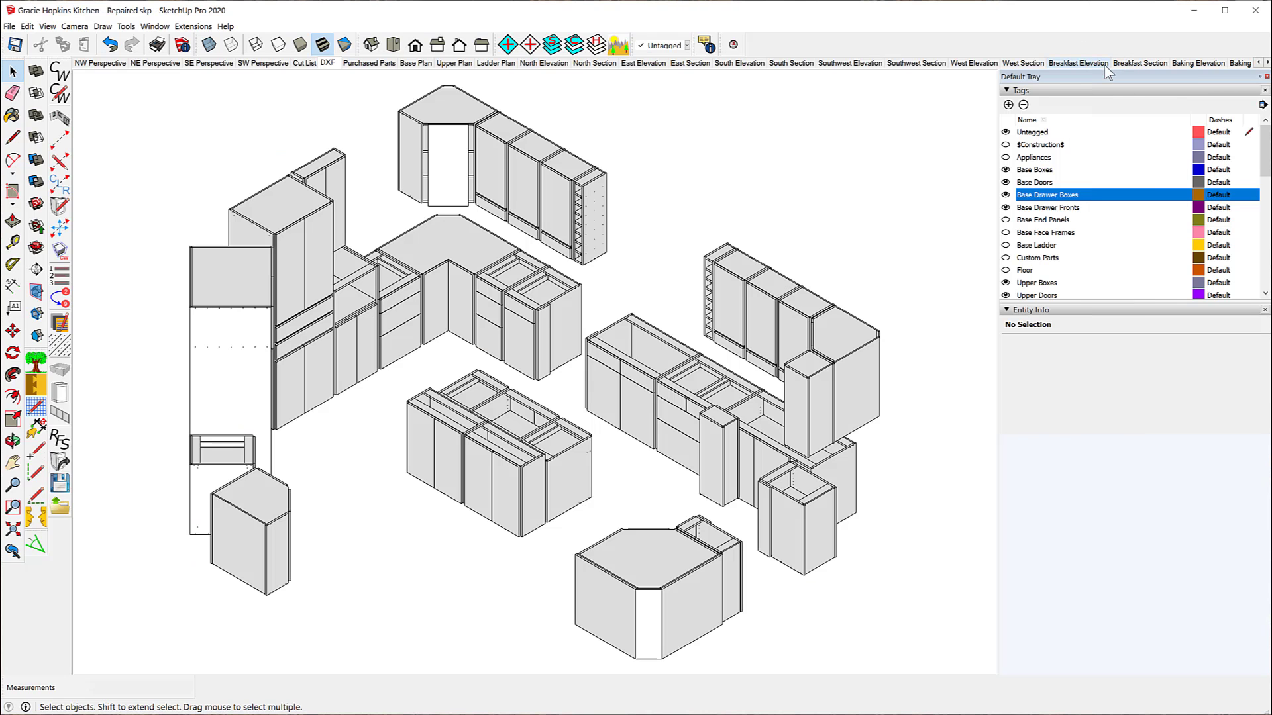
Step: In the Purchased Parts scene, set all drawer parts' material type to Sheet Good and material name to Maple Plywood - Pre-Finished in Extended Entity Info
click(366, 64)
scroll(649, 197, down, 3)
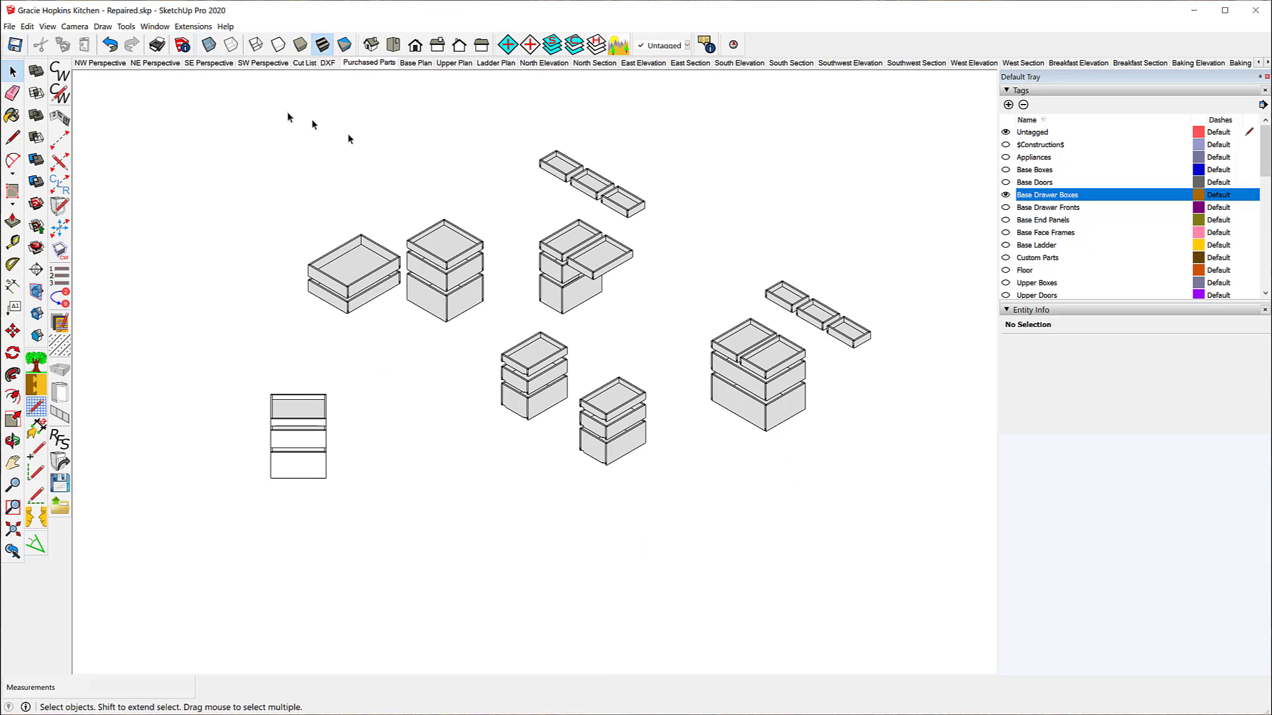
click(151, 27)
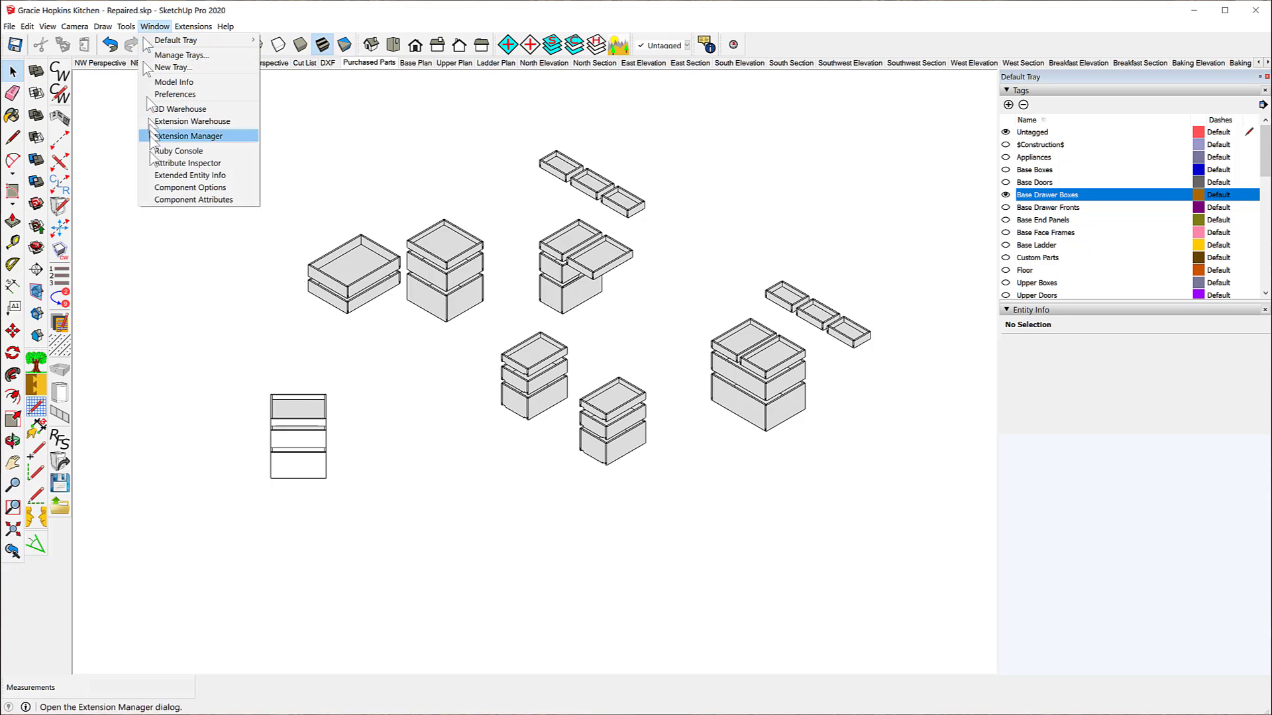
click(179, 176)
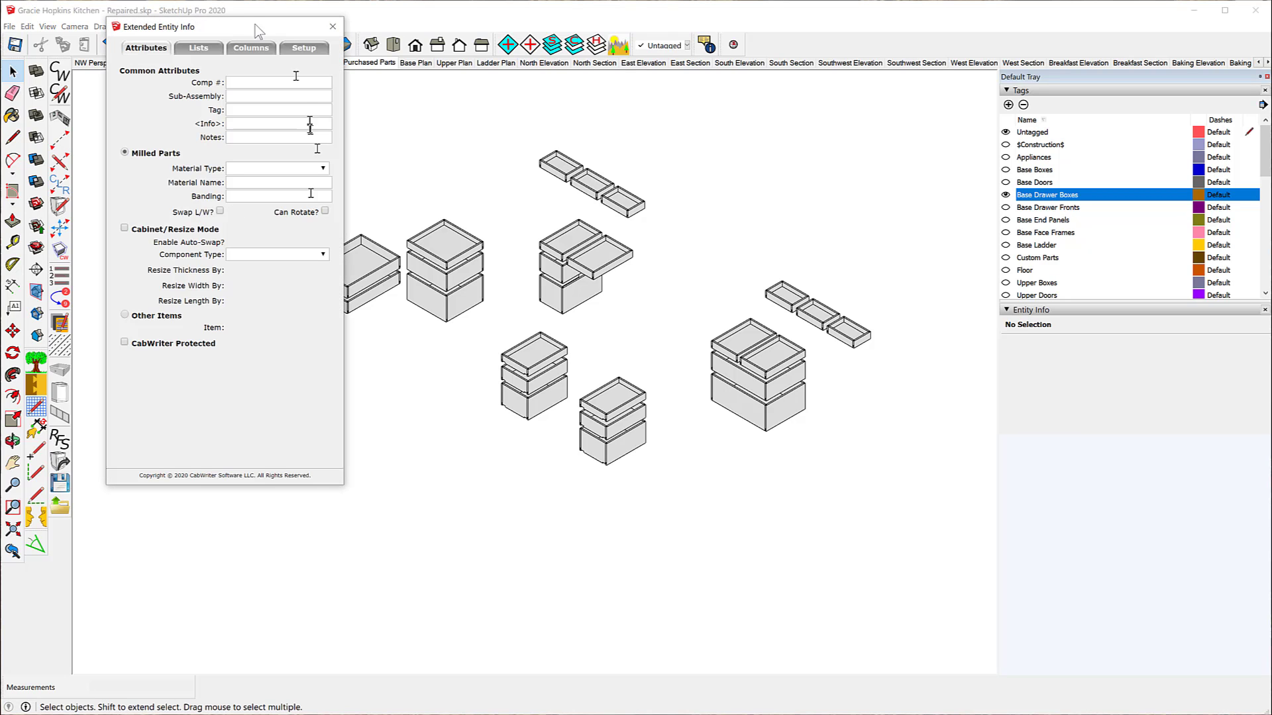
drag(232, 34, 134, 27)
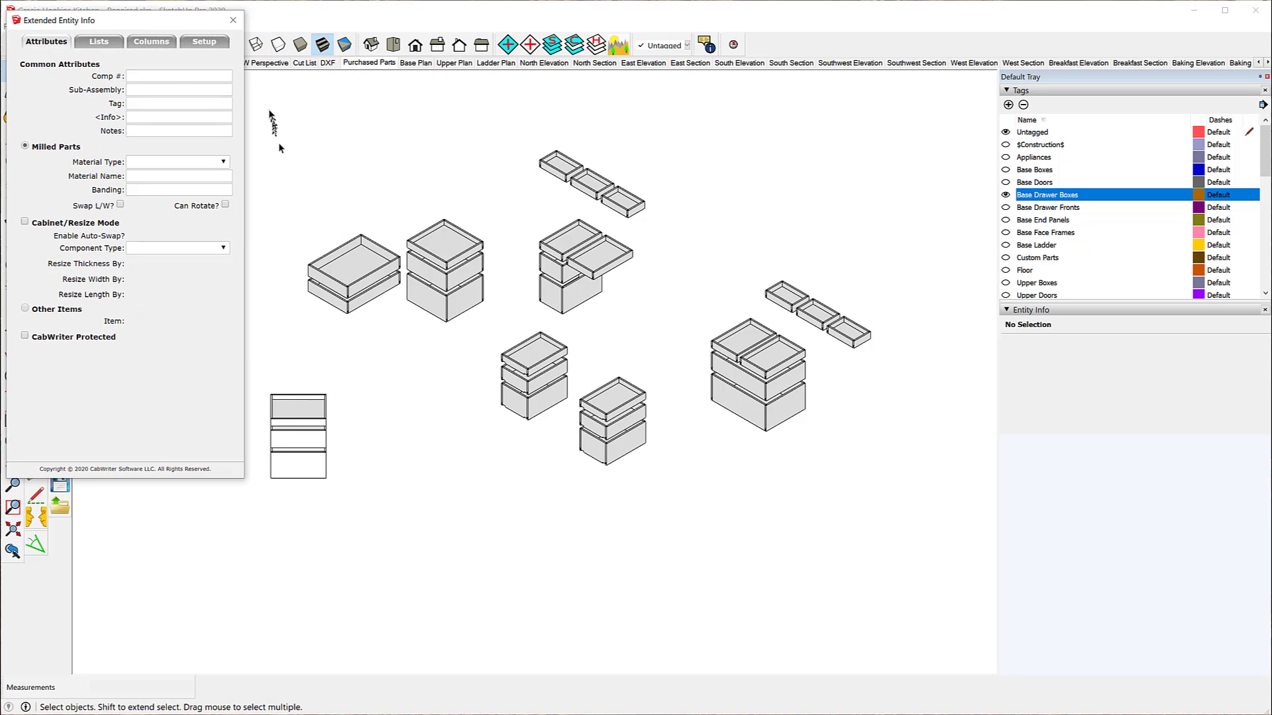
click(306, 117)
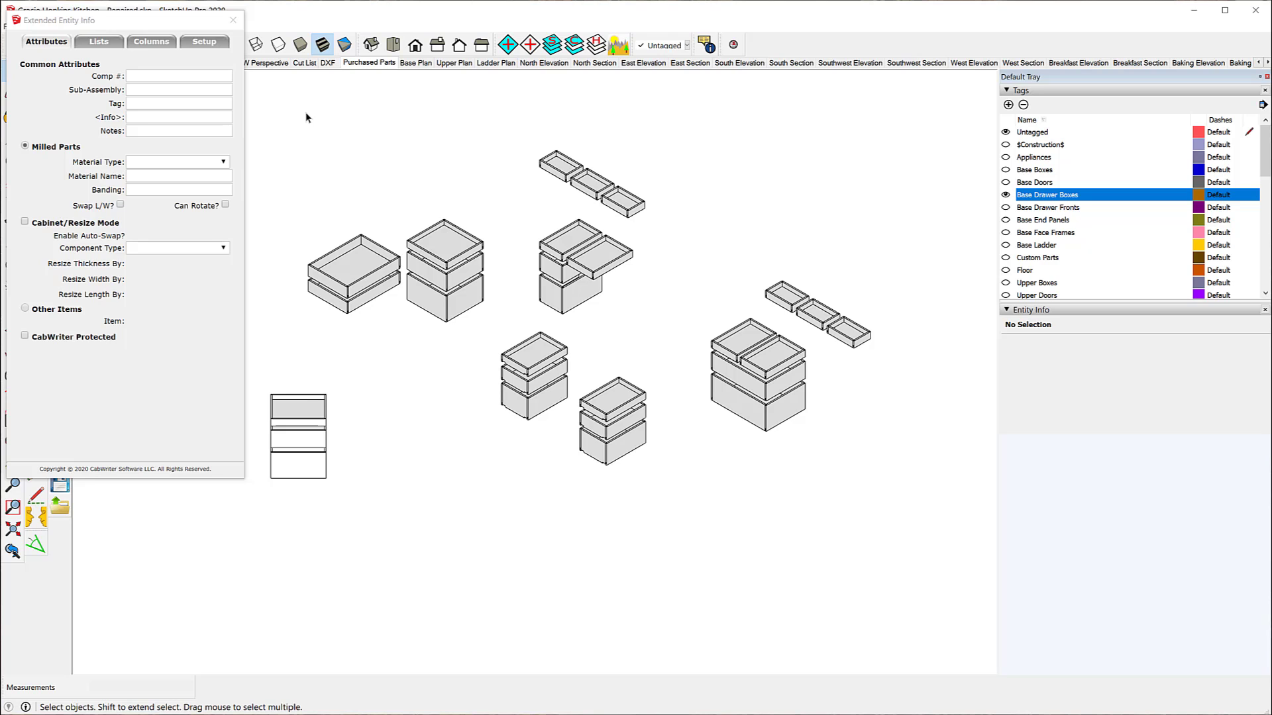
key(ctrl+a)
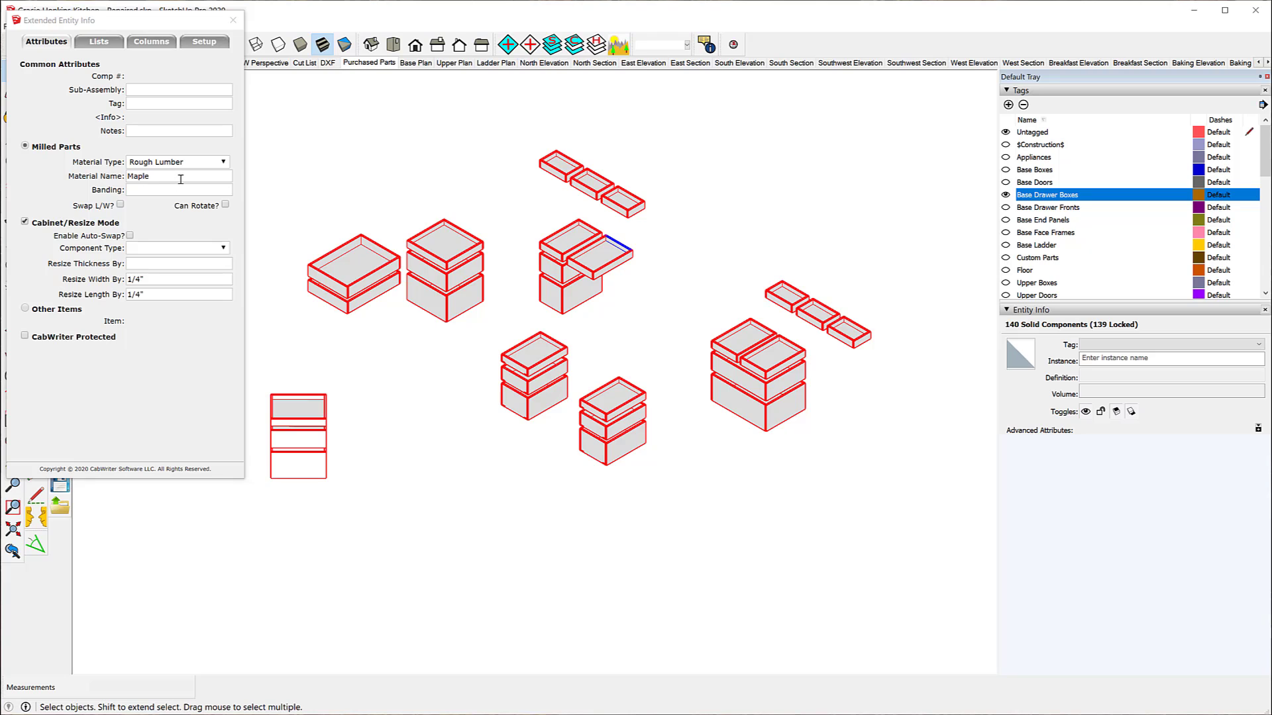
click(224, 162)
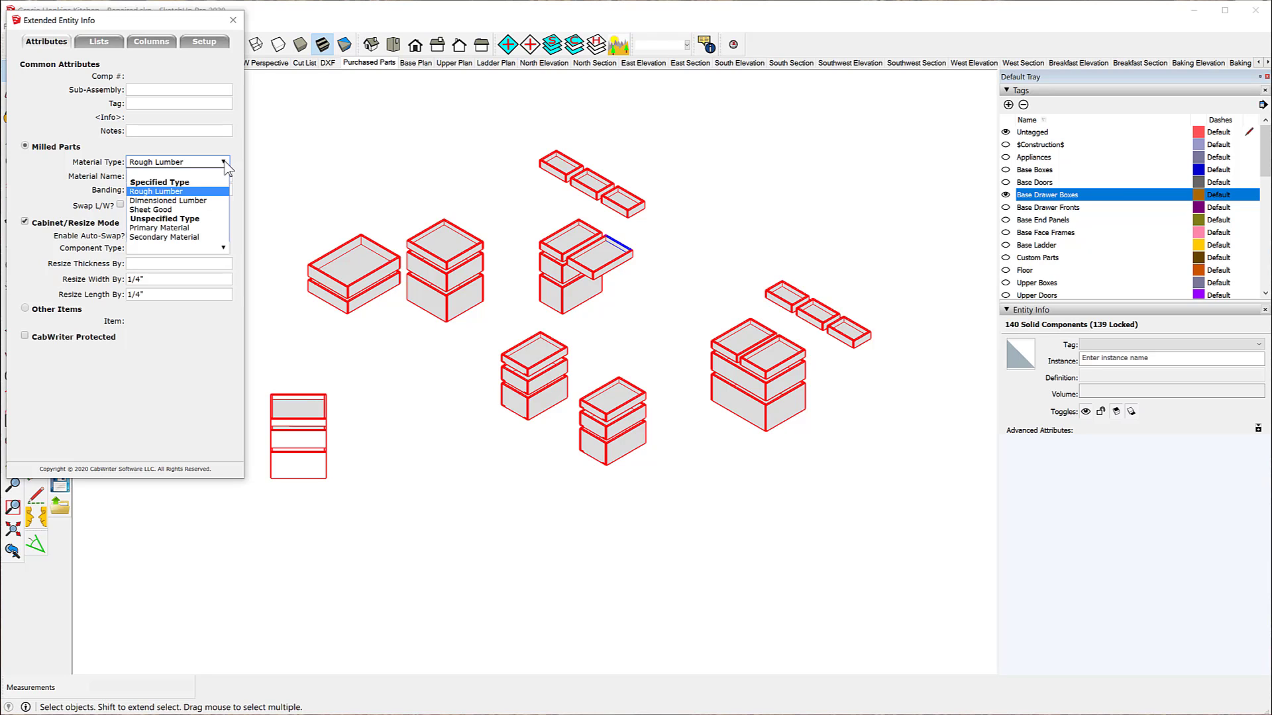
click(199, 210)
click(224, 177)
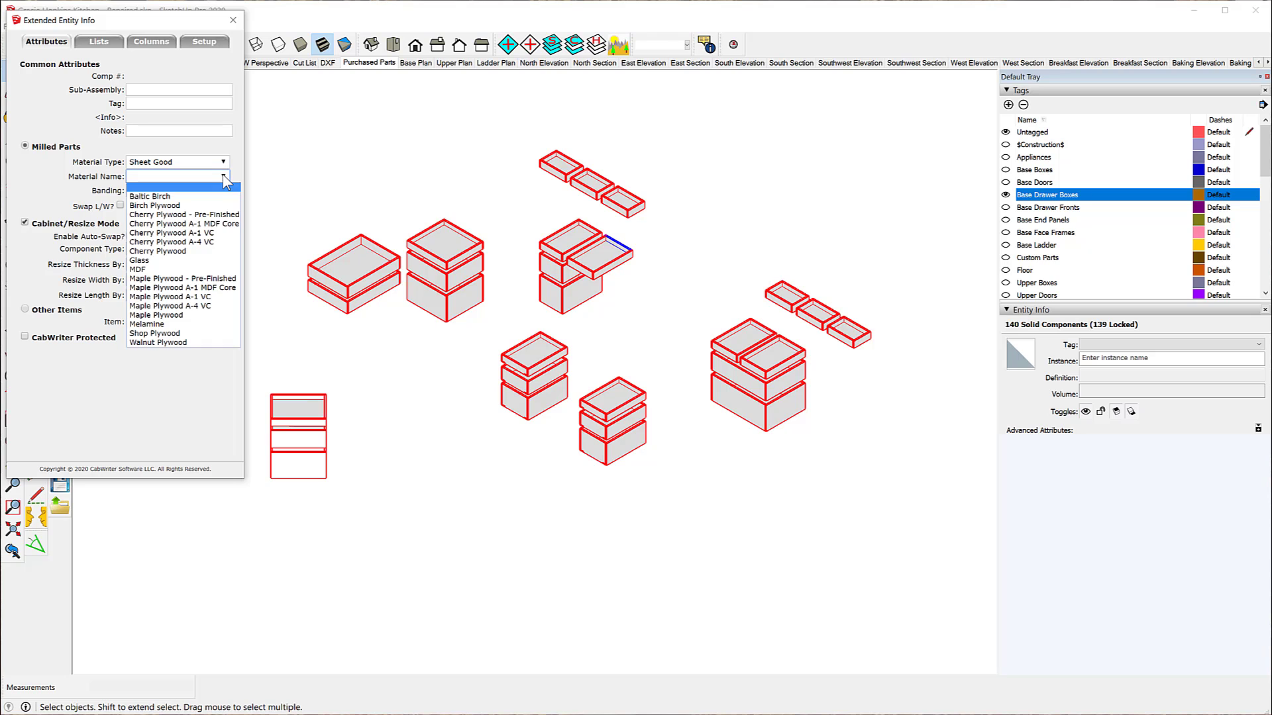
click(184, 279)
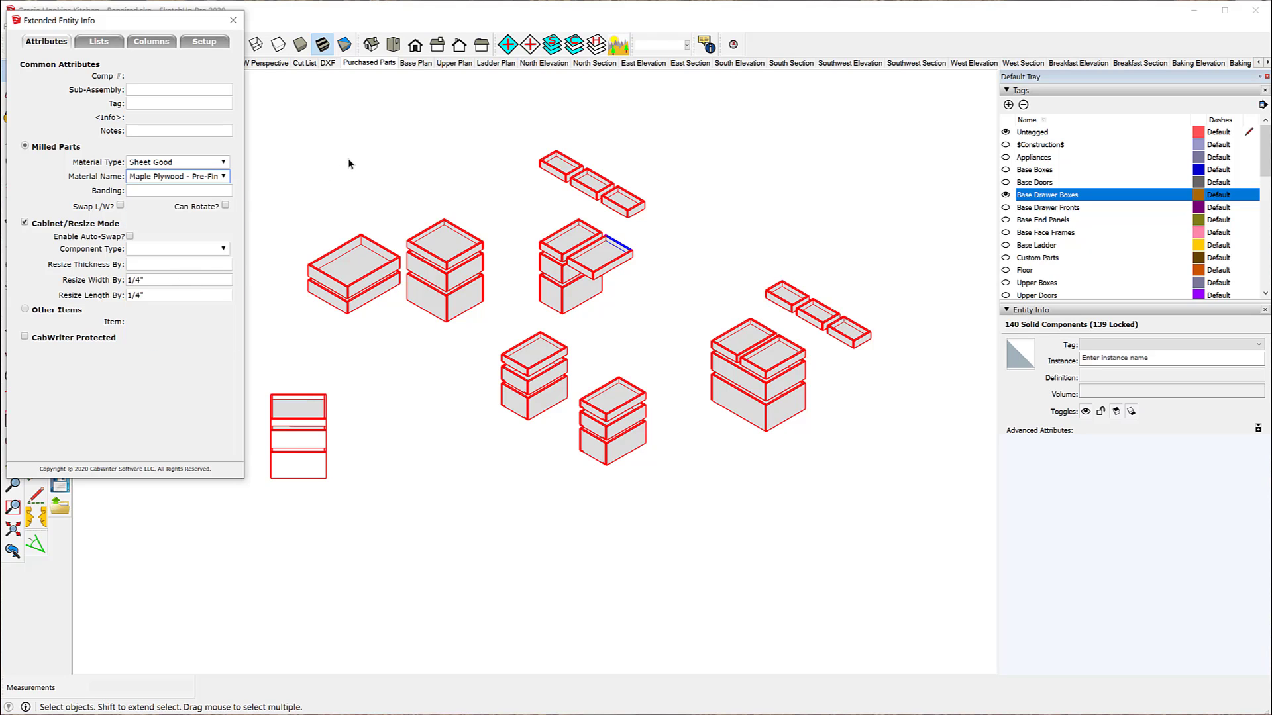
click(316, 141)
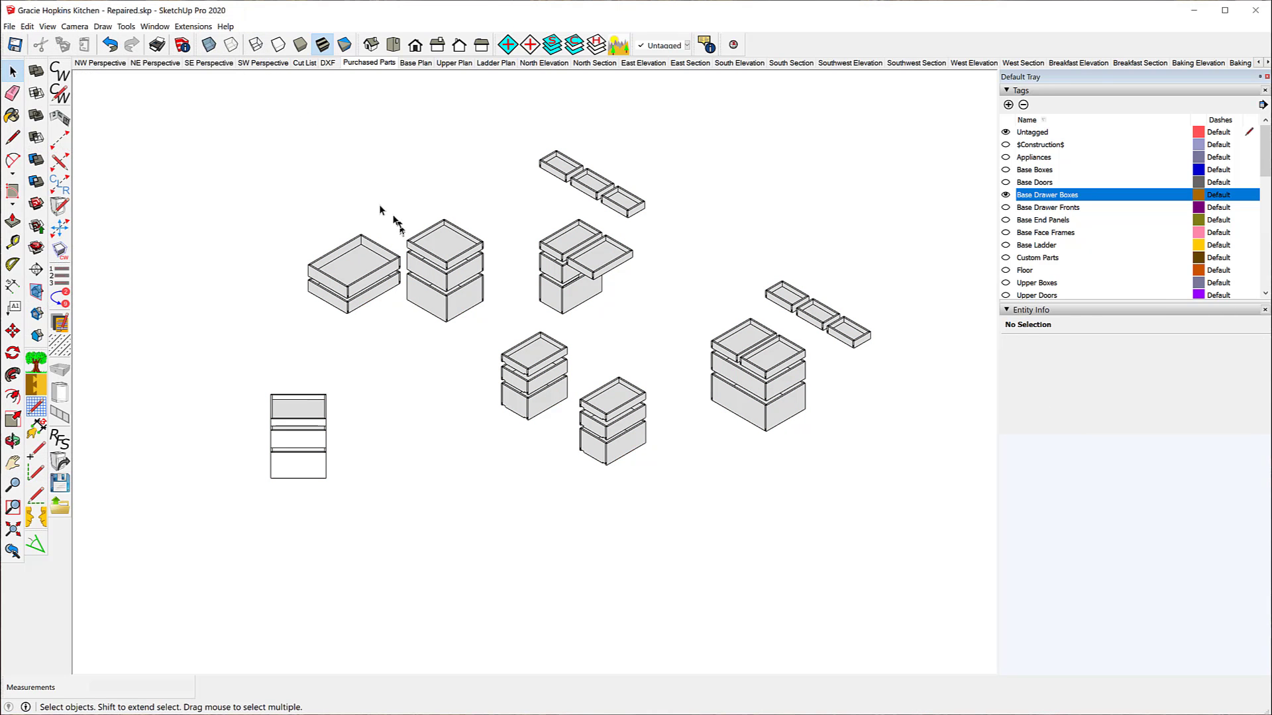
Step: Try to create drawer box parts by scene for Purchased Parts, using the Butt - Captured Sides type
click(105, 27)
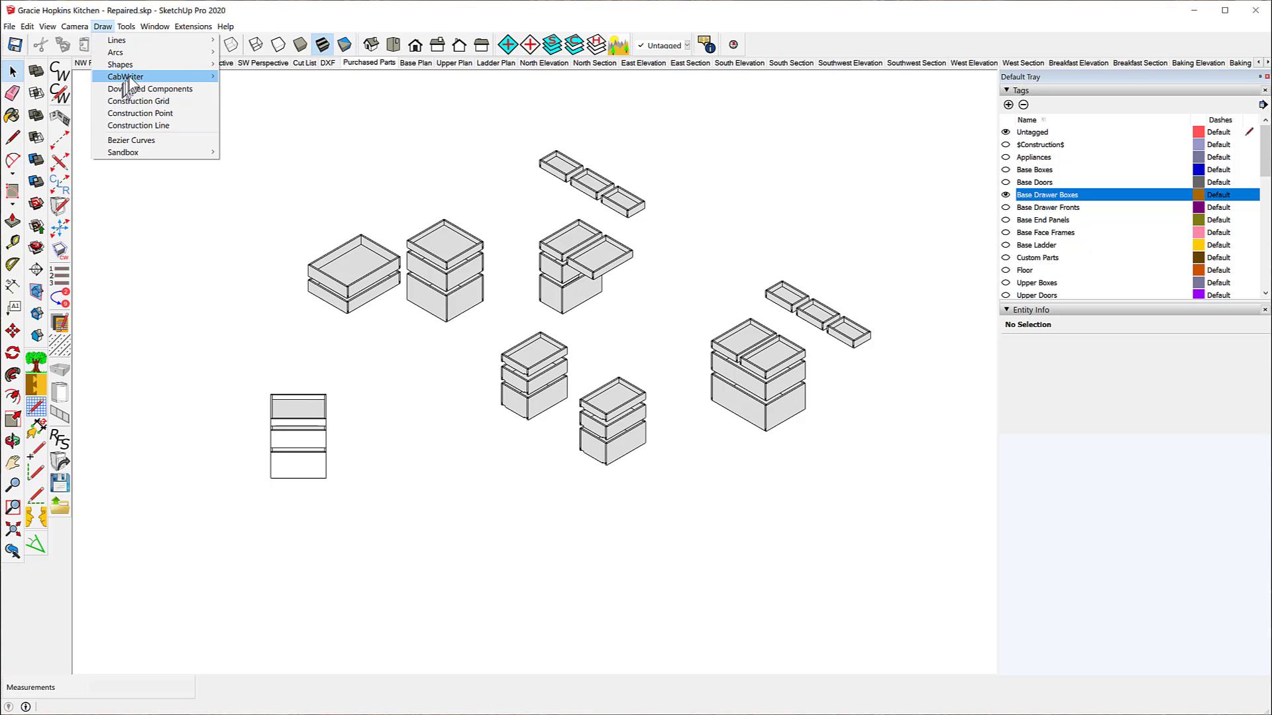
mouse_move(131, 80)
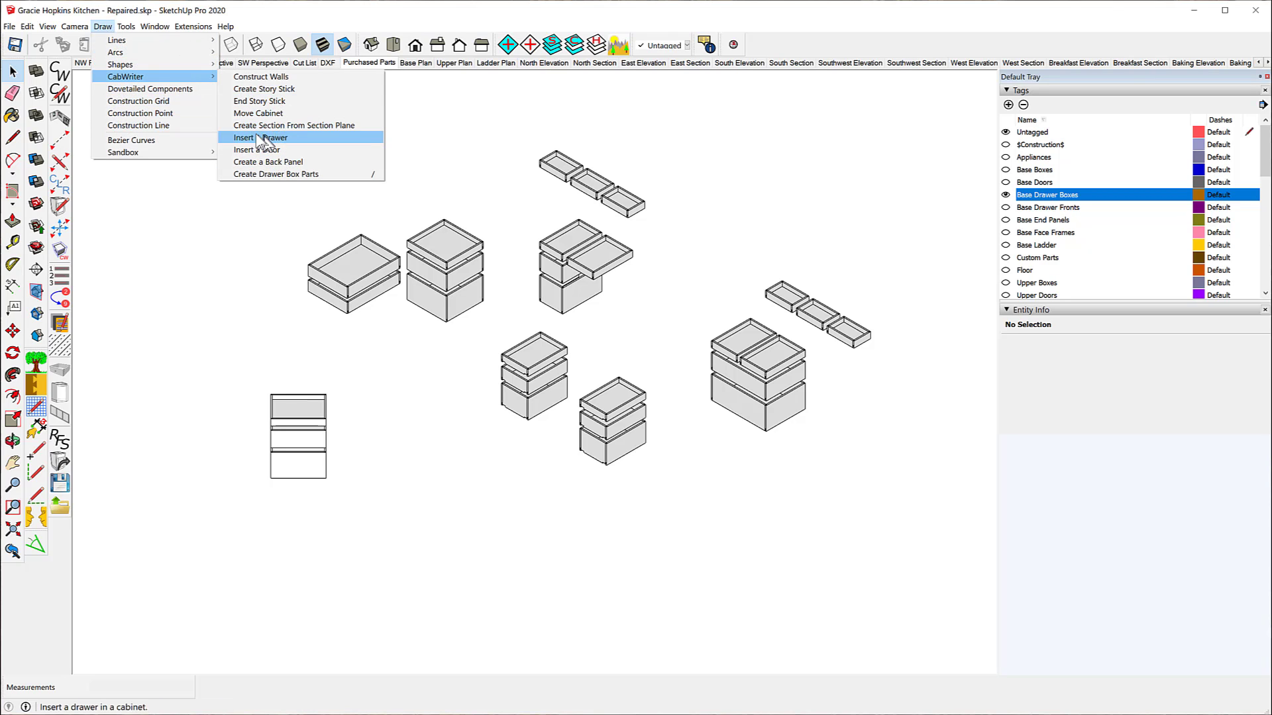
click(275, 175)
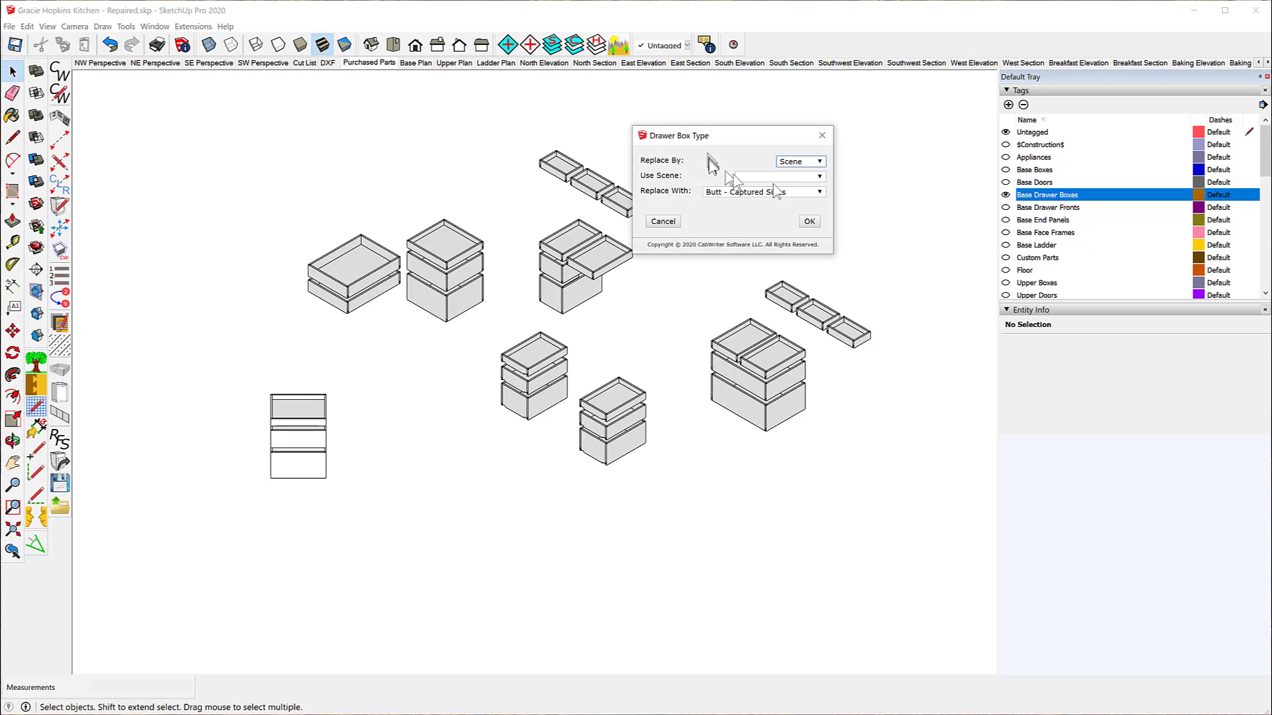
click(820, 180)
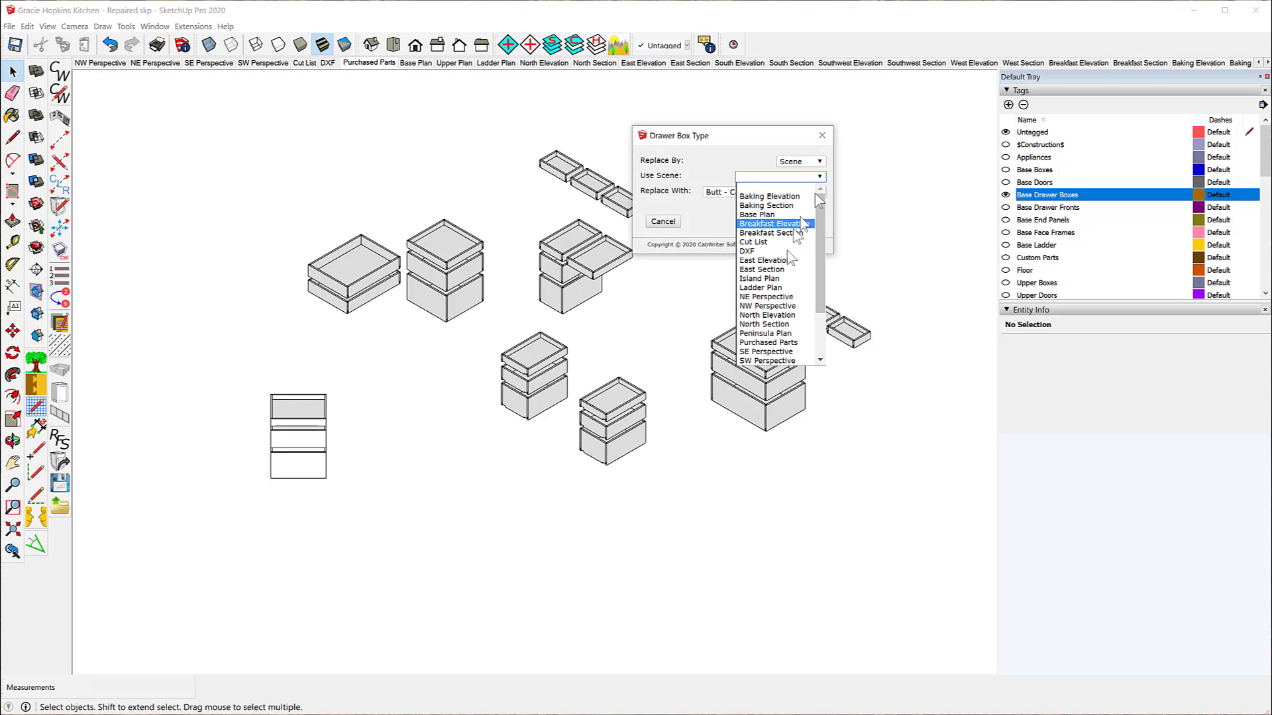
click(774, 344)
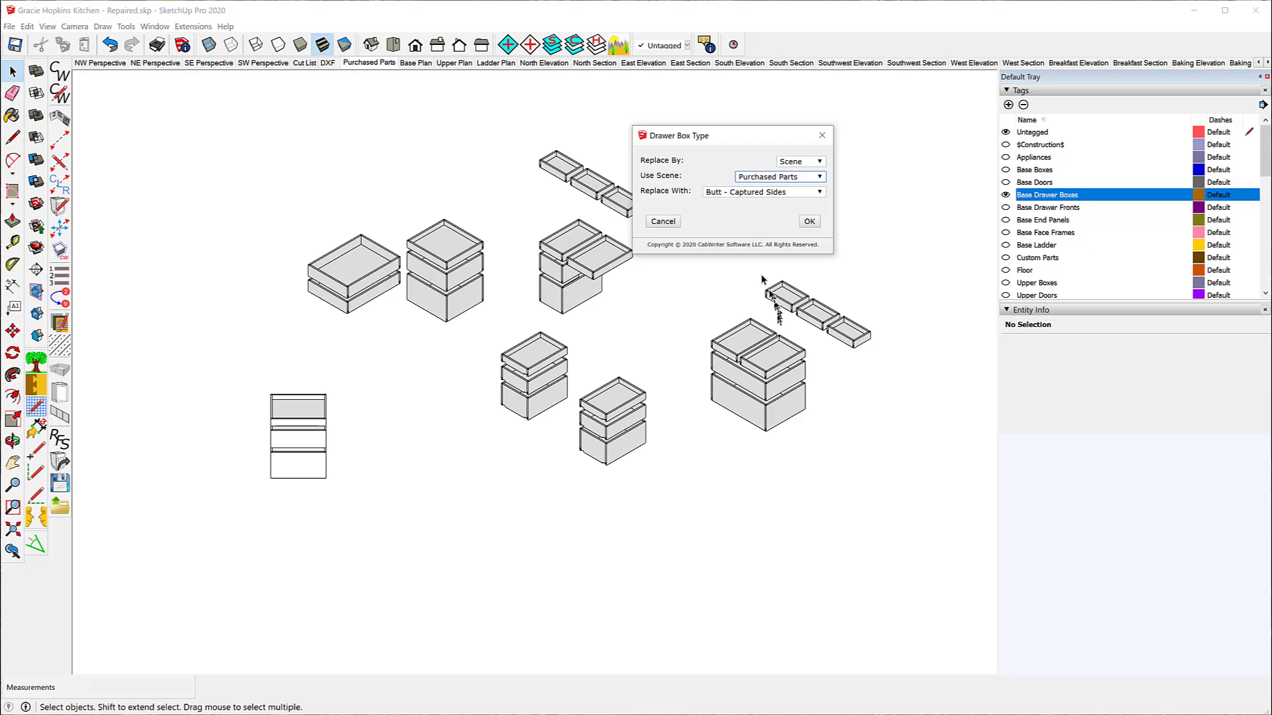
click(810, 223)
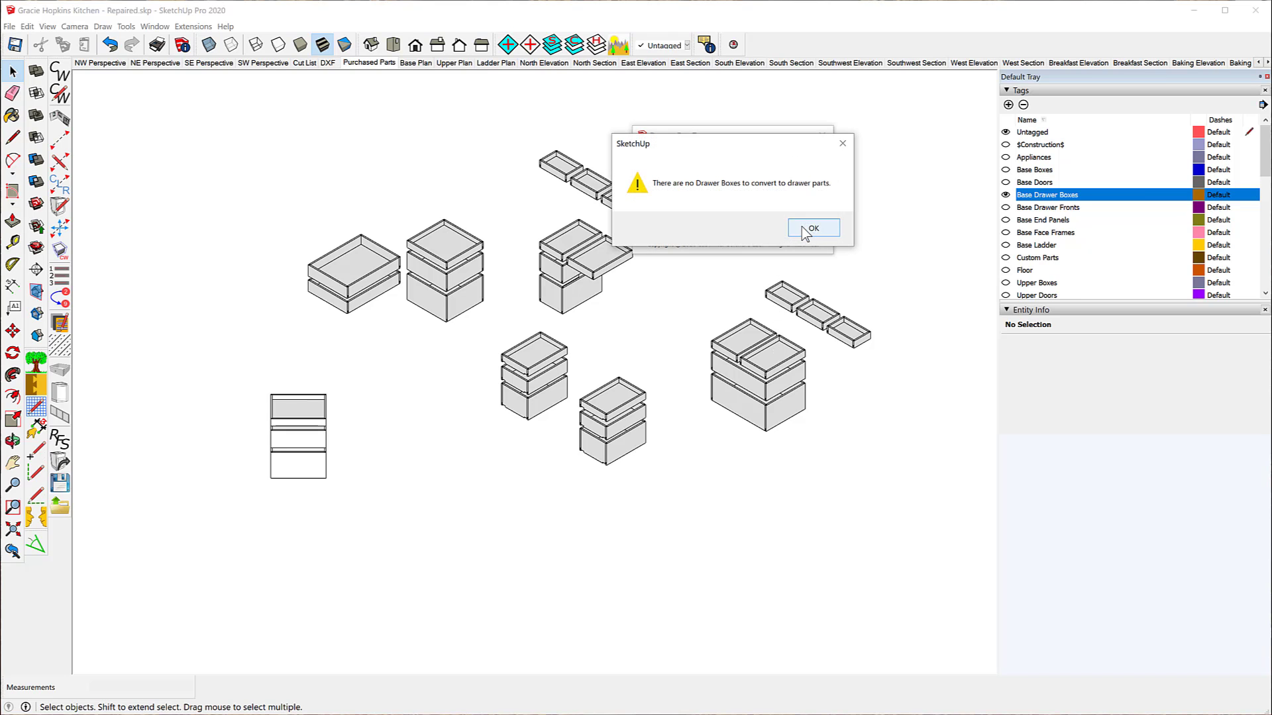
click(805, 232)
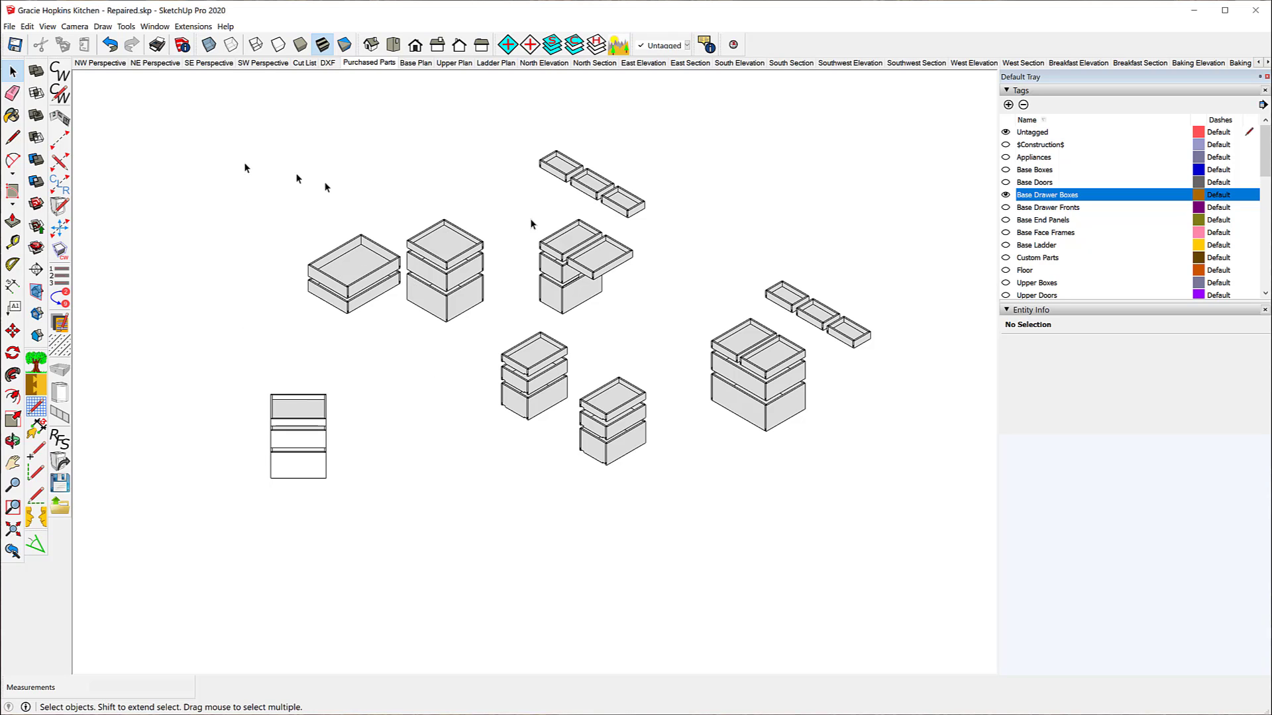
Step: Regenerate CabWriter production documentation with the Spreadsheet Compatible Cut List and DXF by Material Name & Thickness reports, now covering the drawer parts
click(10, 27)
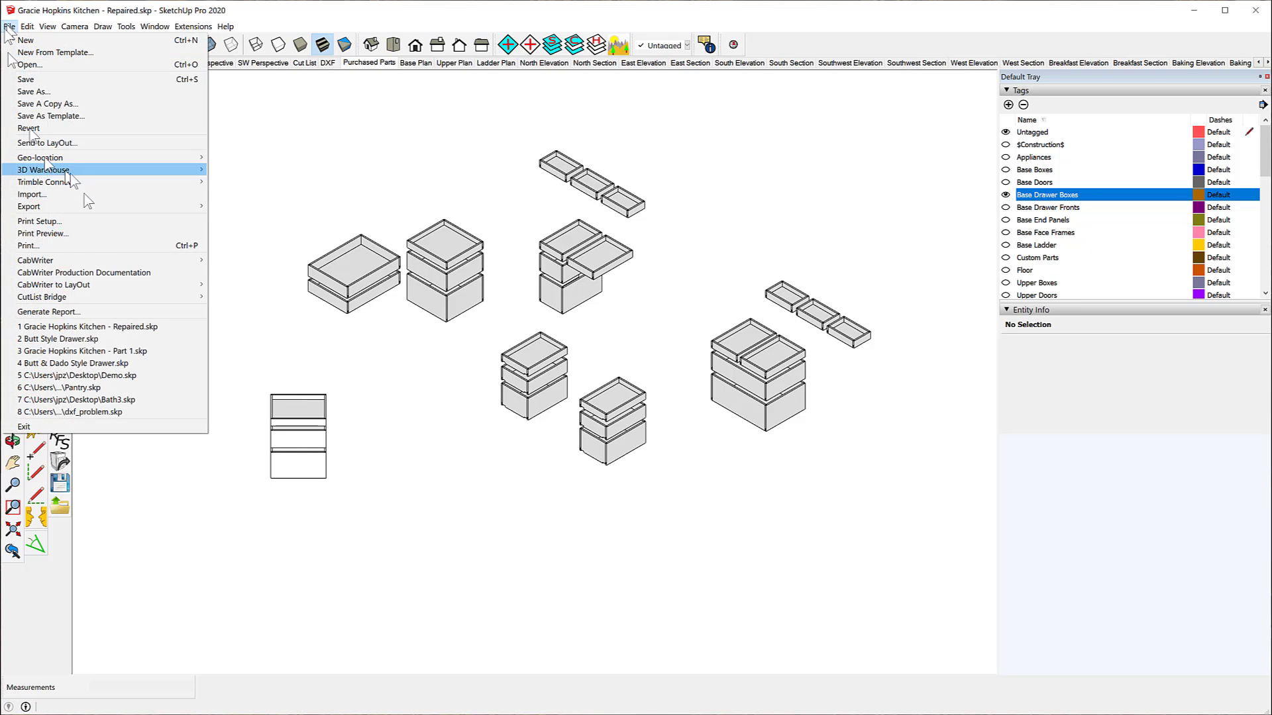
click(147, 273)
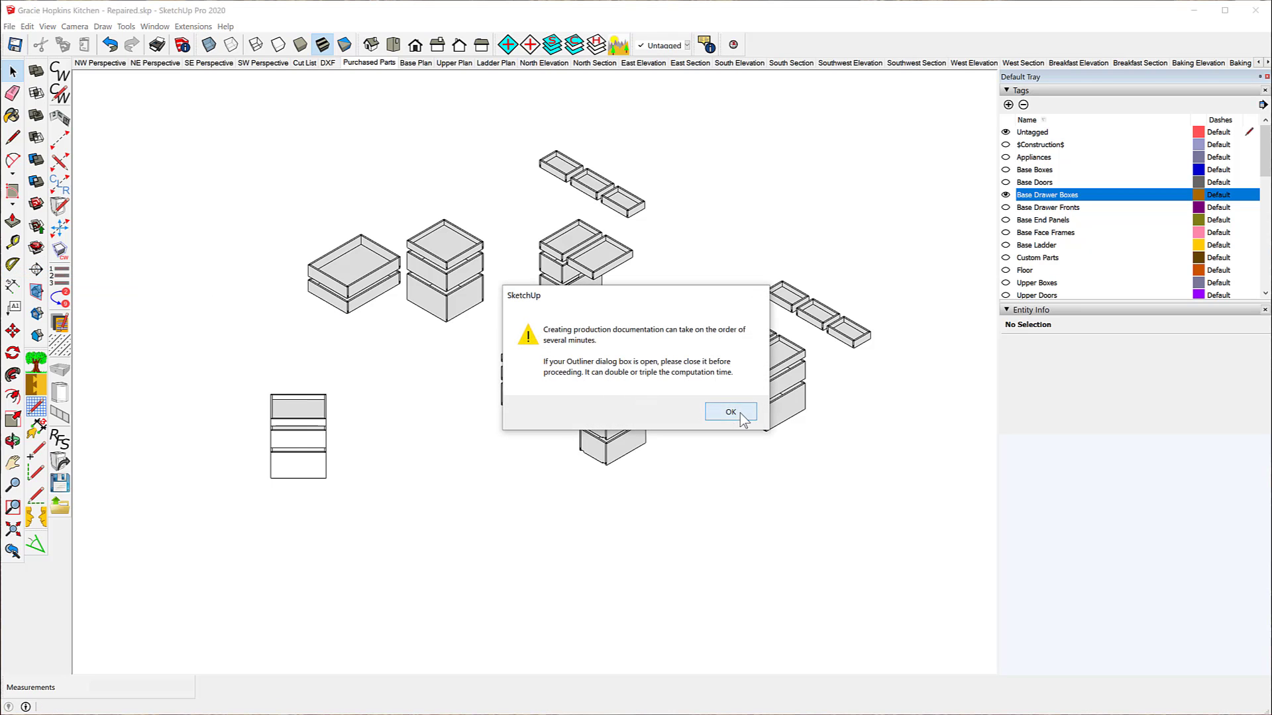
click(730, 412)
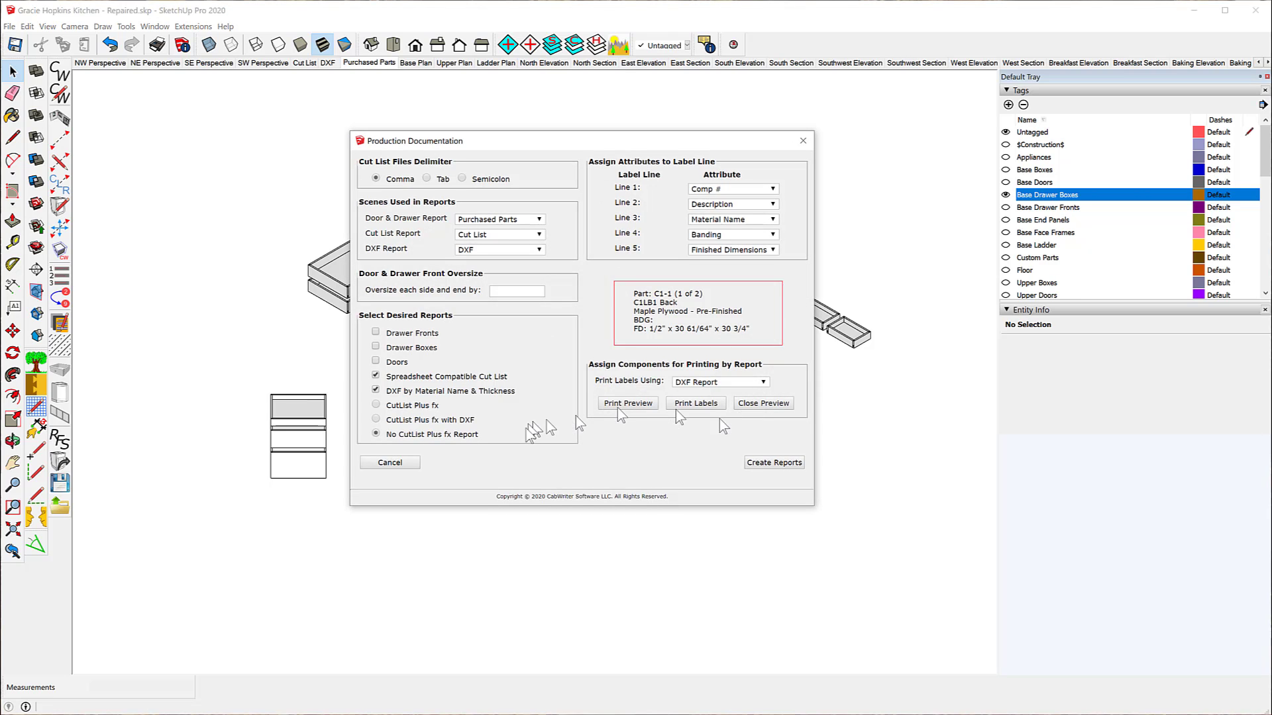
click(773, 462)
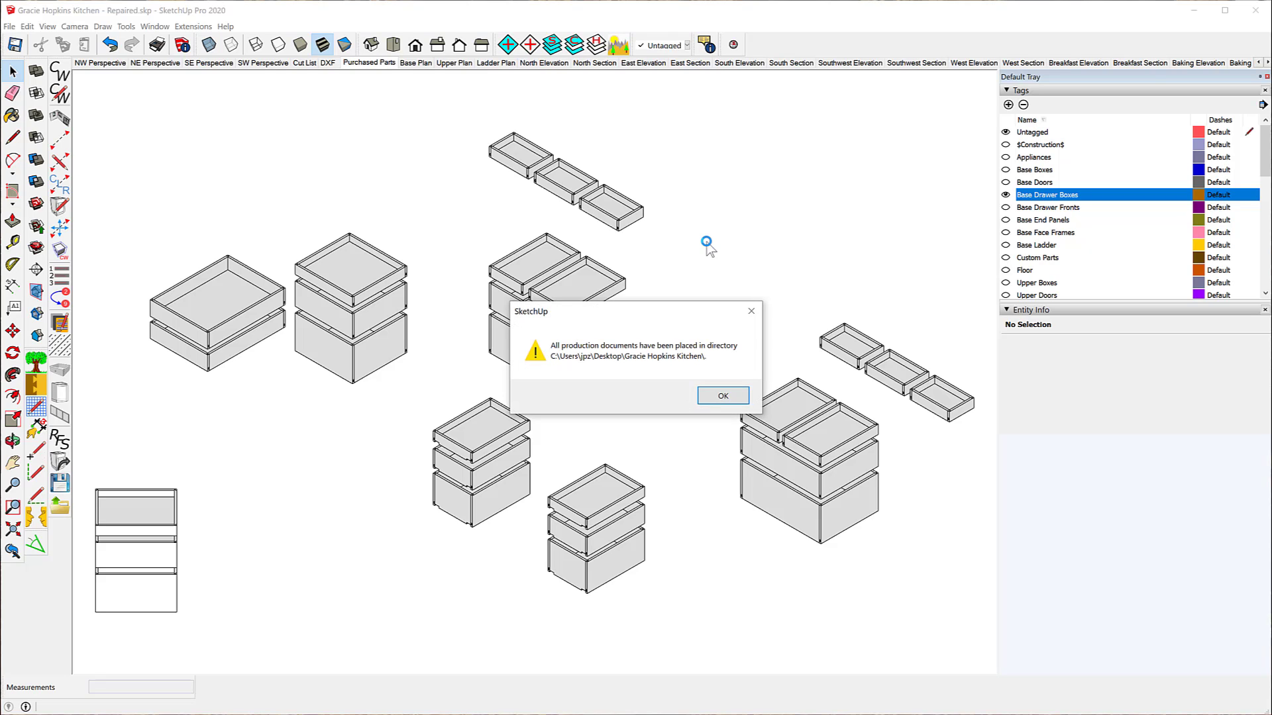
click(728, 398)
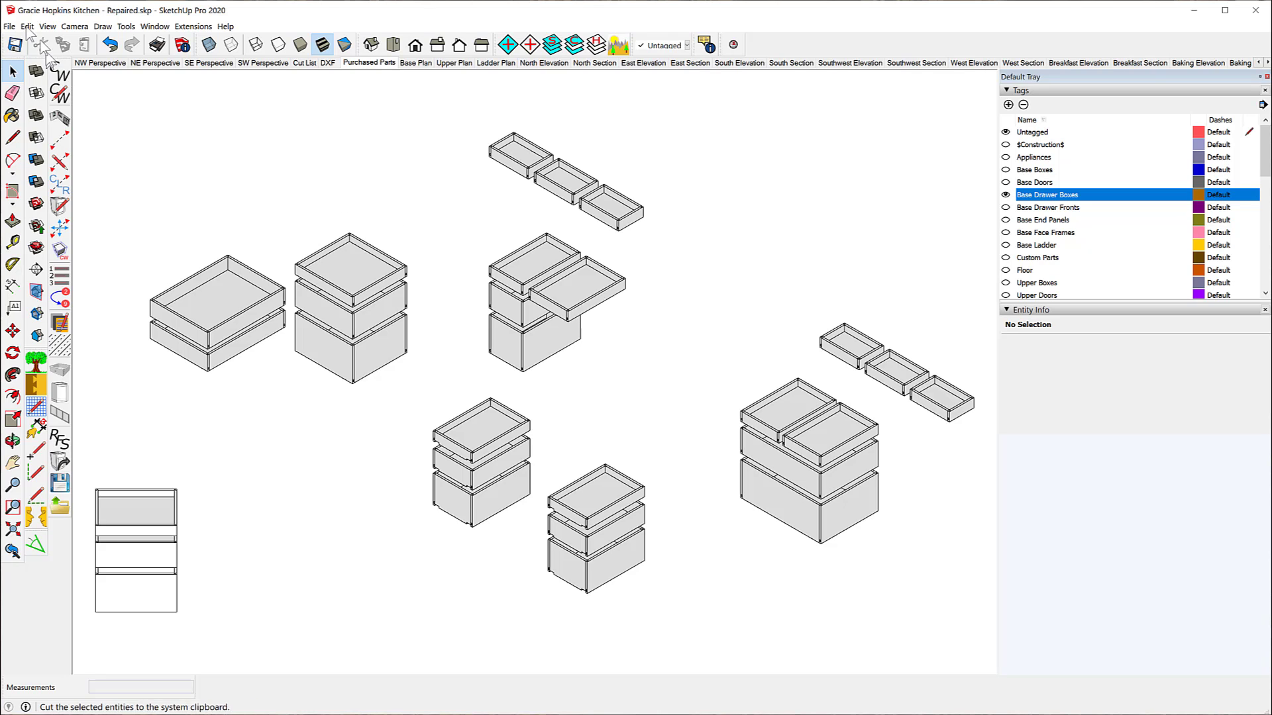
Step: Run CutList Bridge's Sheet Optimization on the regenerated reports with the existing optimization settings
click(10, 27)
mouse_move(117, 297)
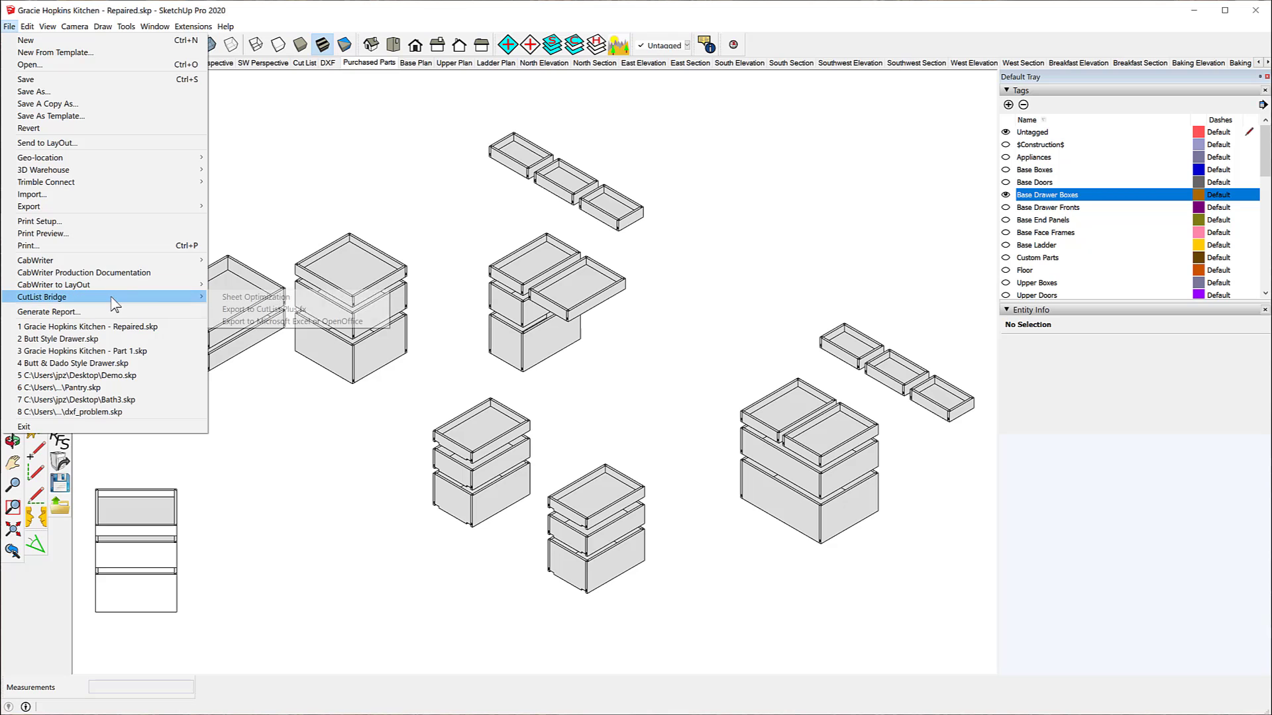
click(255, 297)
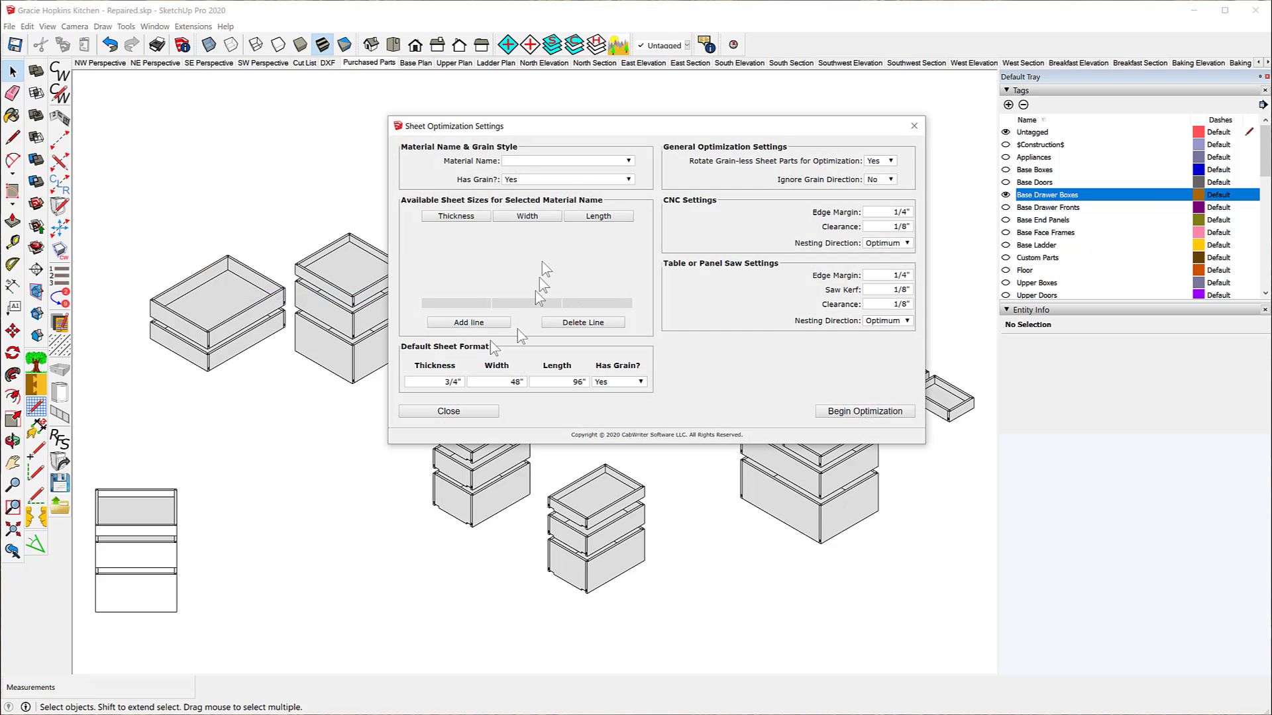
click(871, 415)
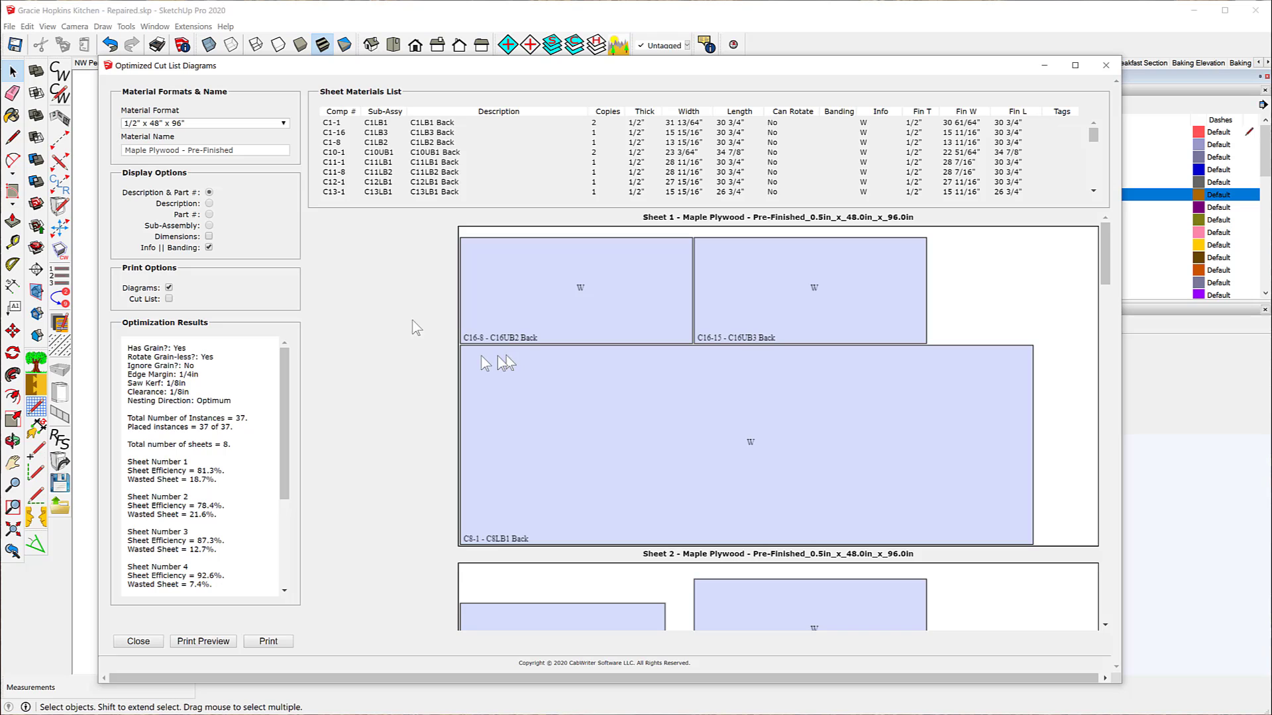
Step: Examine the optimized cut list diagrams for 5/8" x 48" x 96" Maple Plywood - Pre-Finished across all sheets, then close them
click(283, 124)
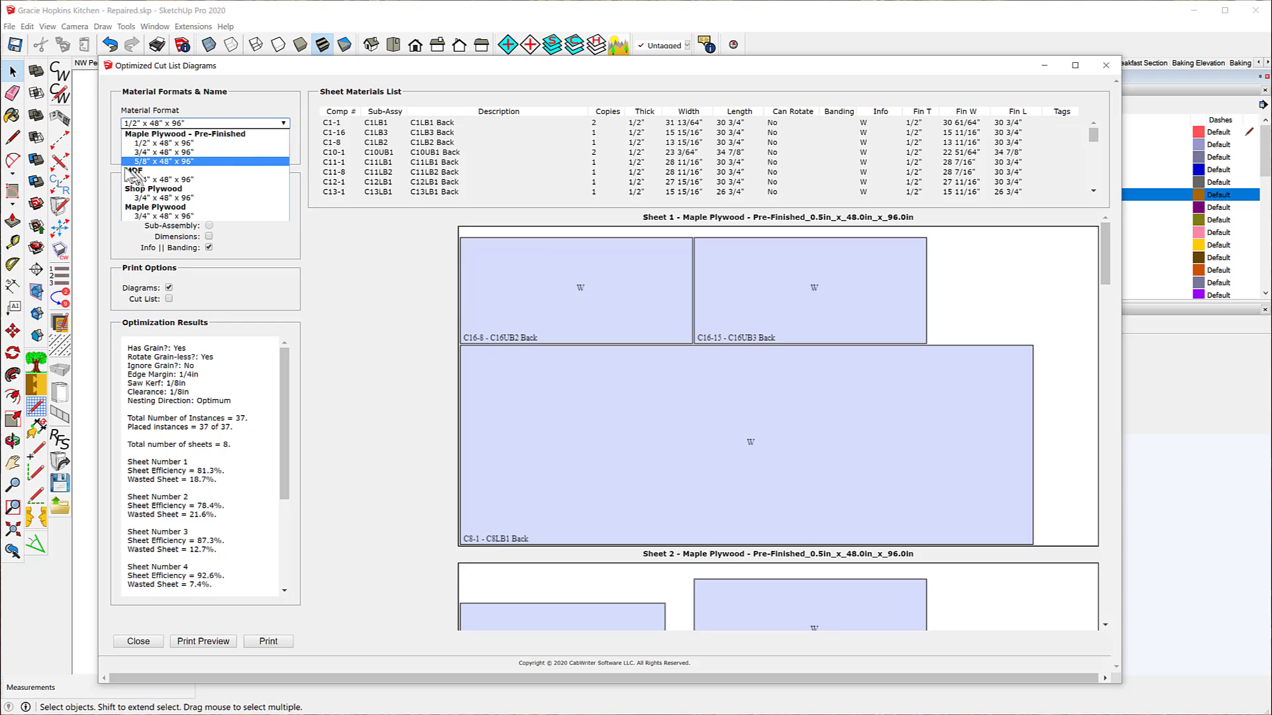
click(216, 162)
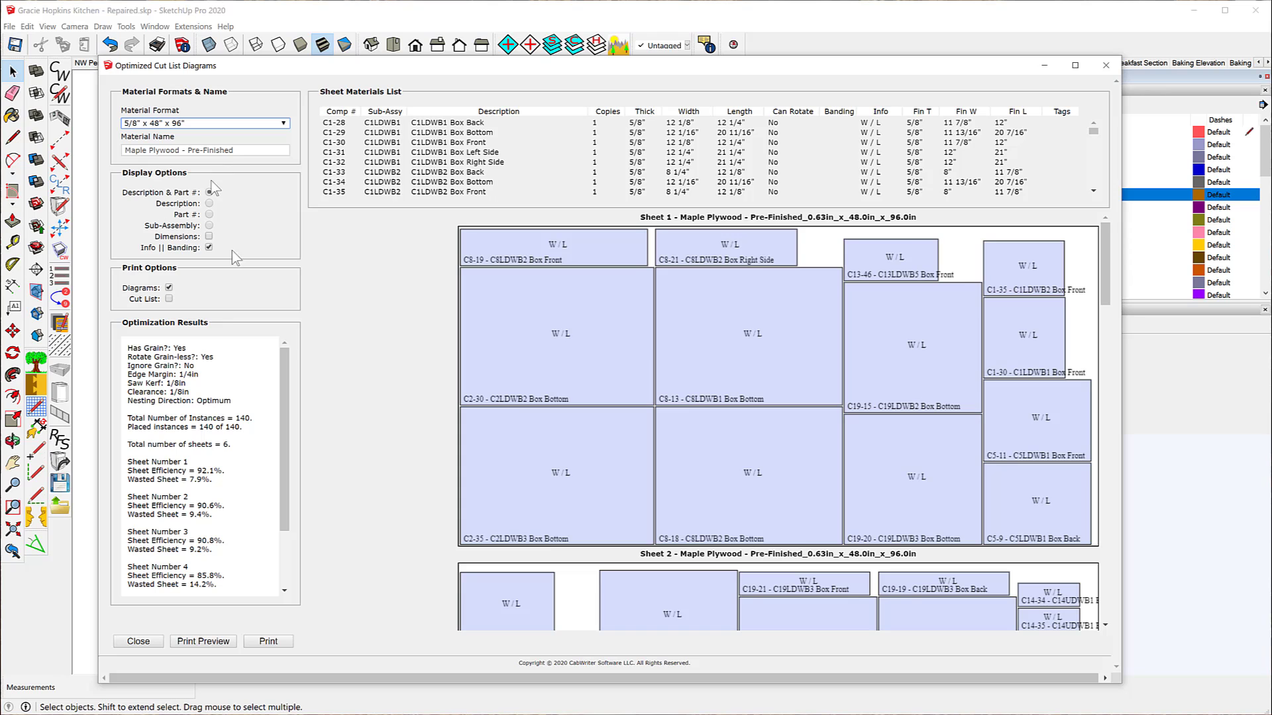
scroll(606, 417, down, 10)
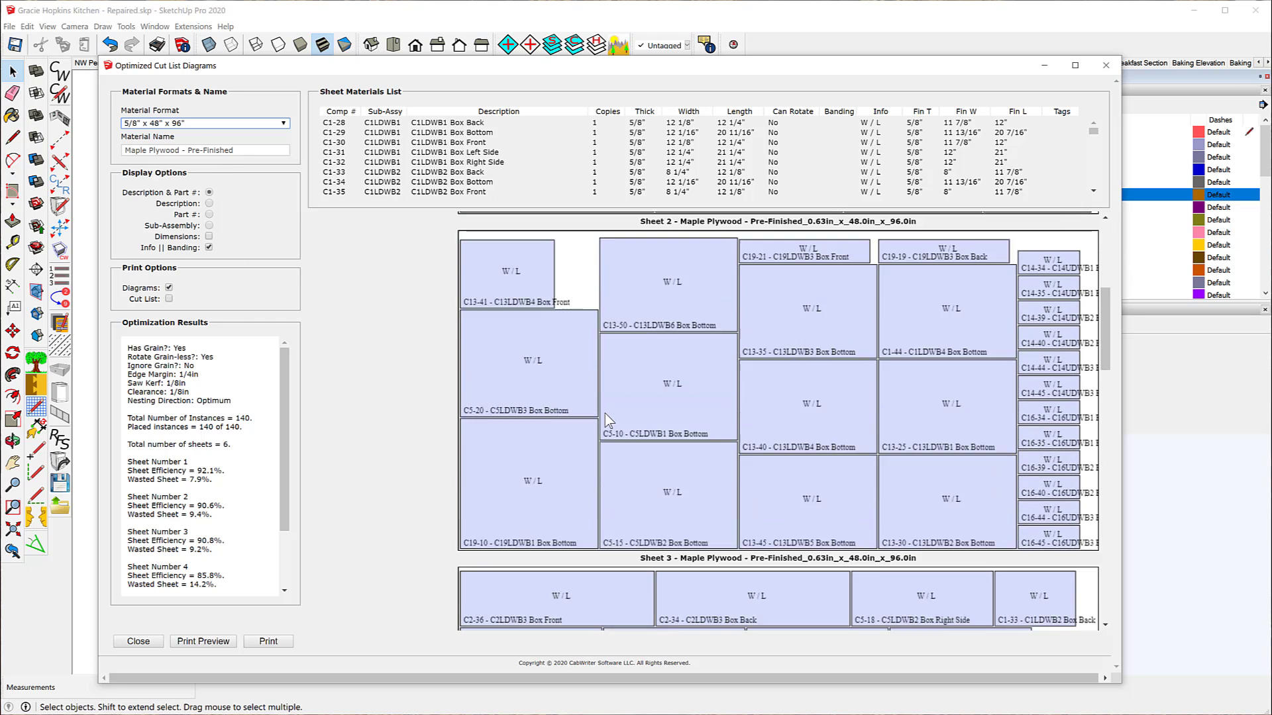
scroll(607, 419, down, 4)
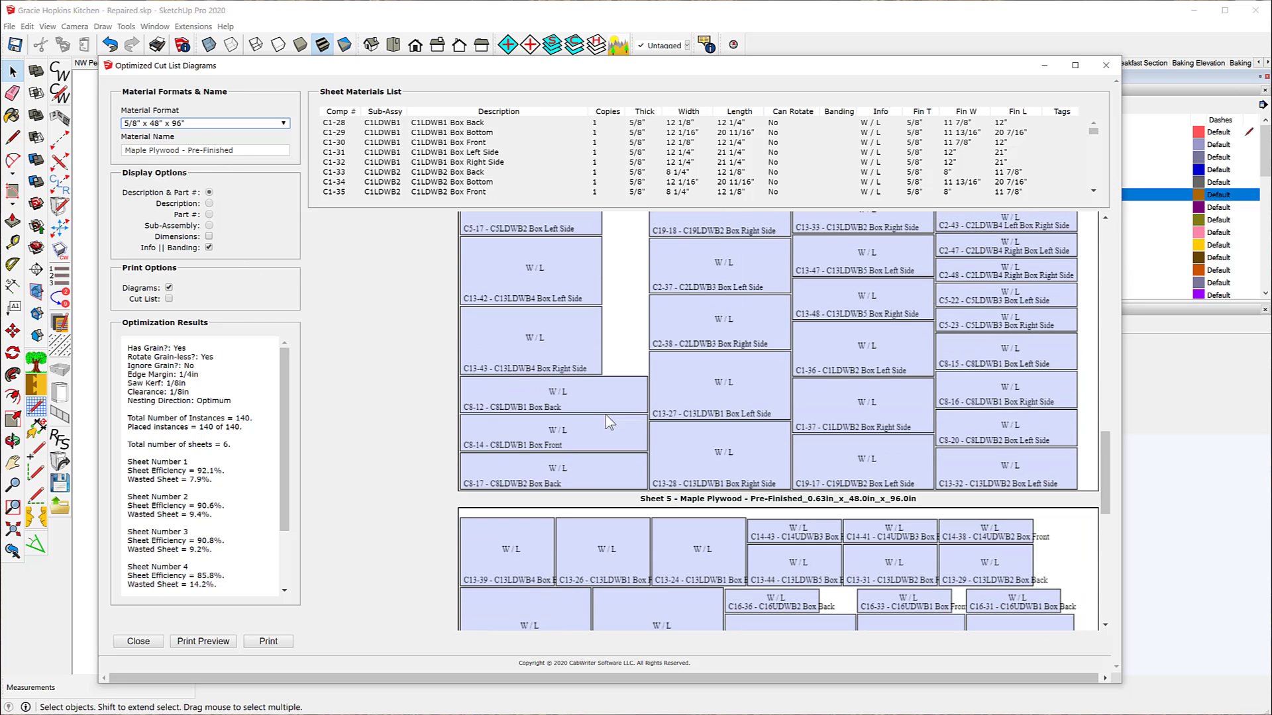
scroll(609, 422, down, 5)
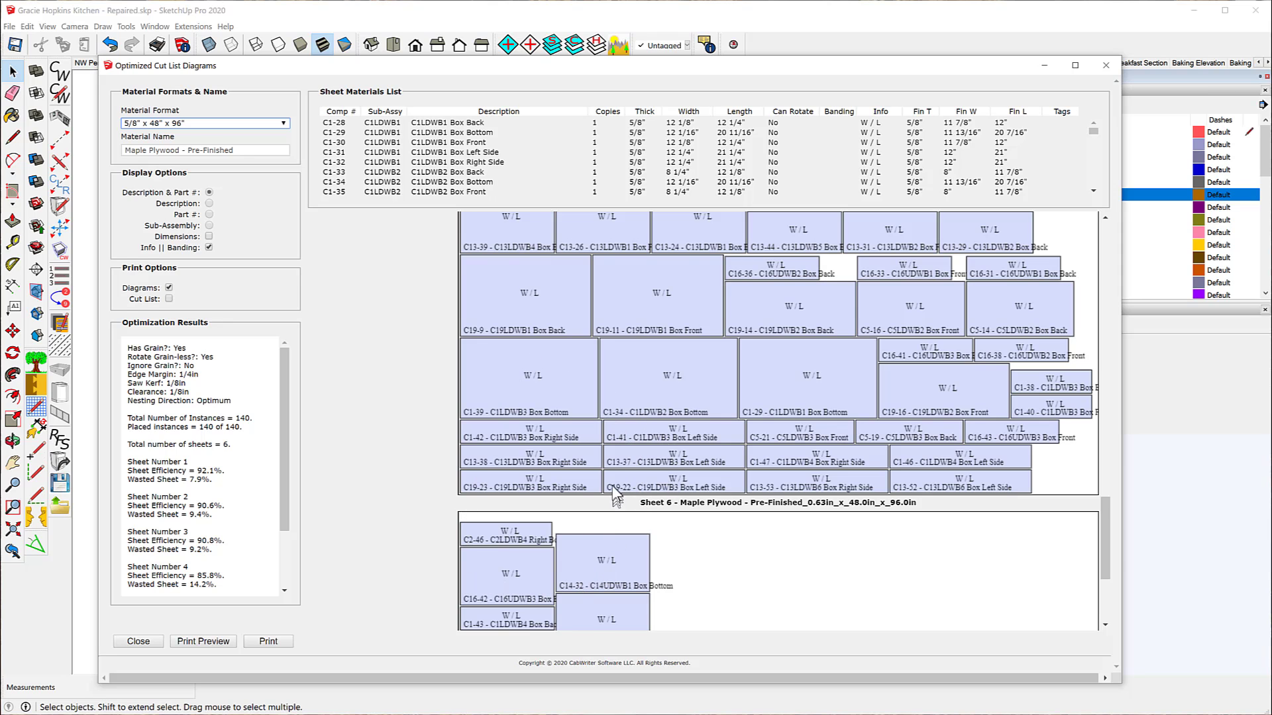
scroll(613, 480, down, 3)
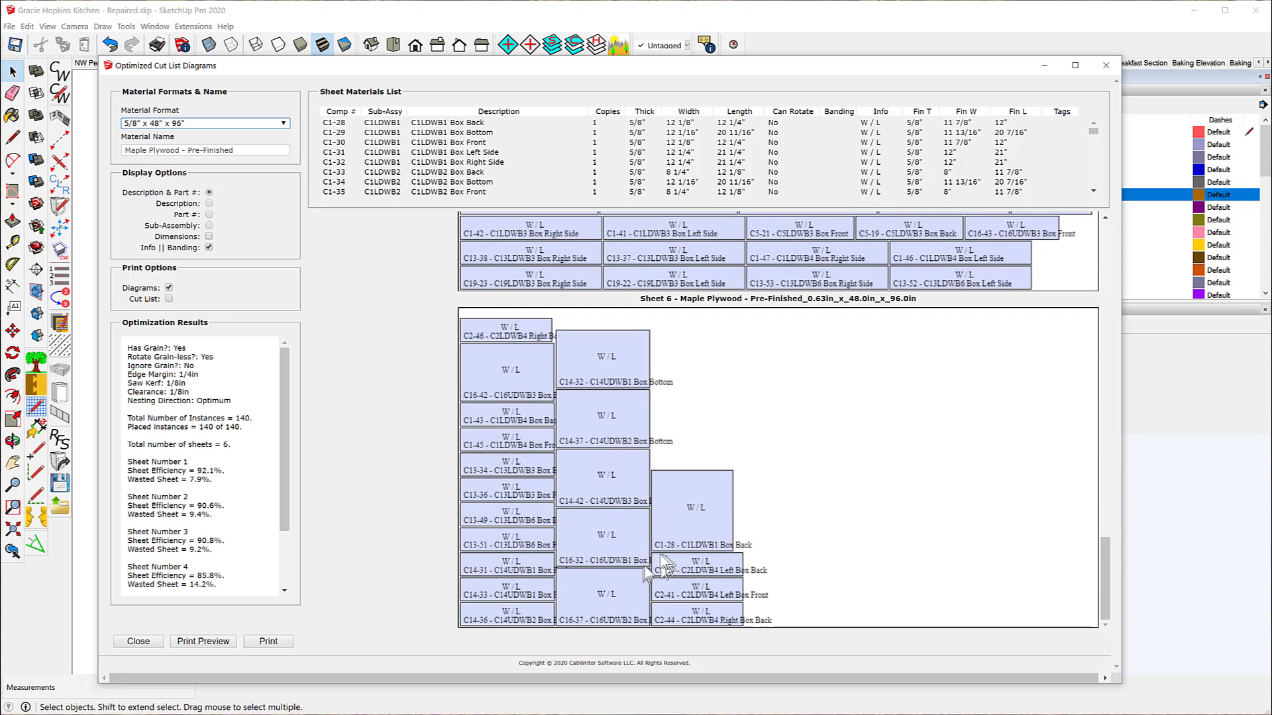
scroll(618, 483, up, 12)
scroll(649, 529, up, 15)
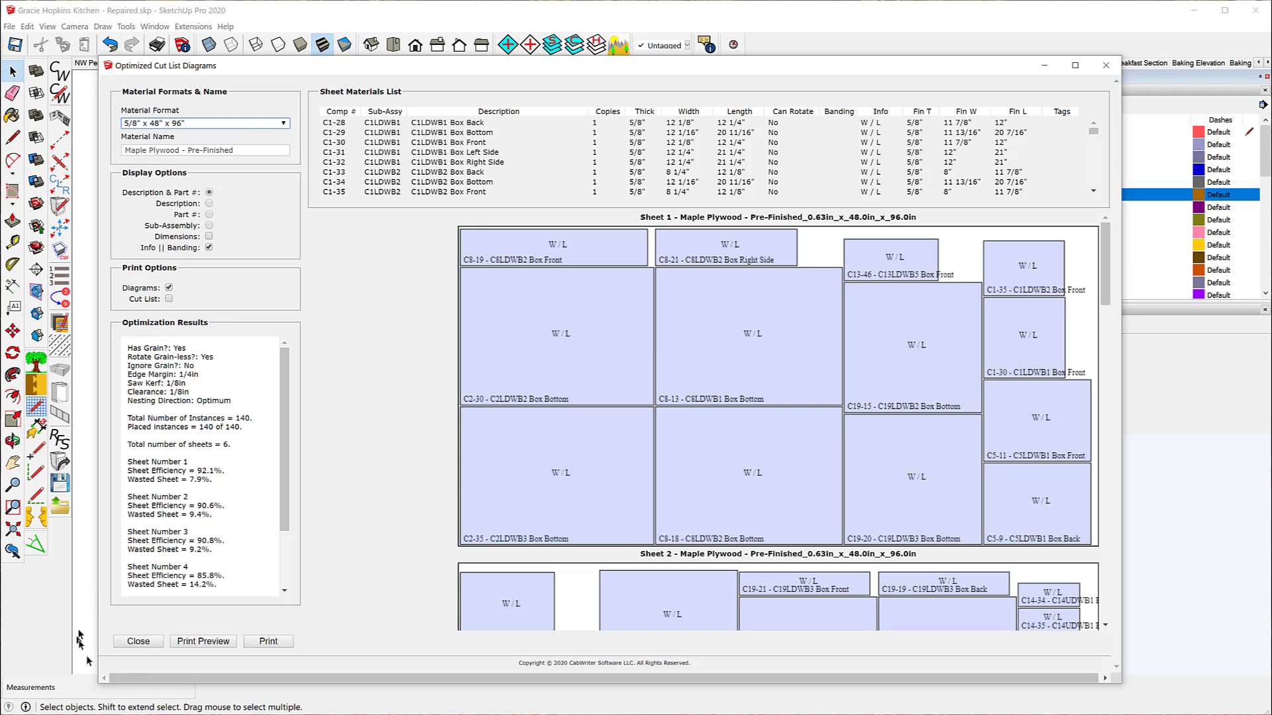
click(137, 641)
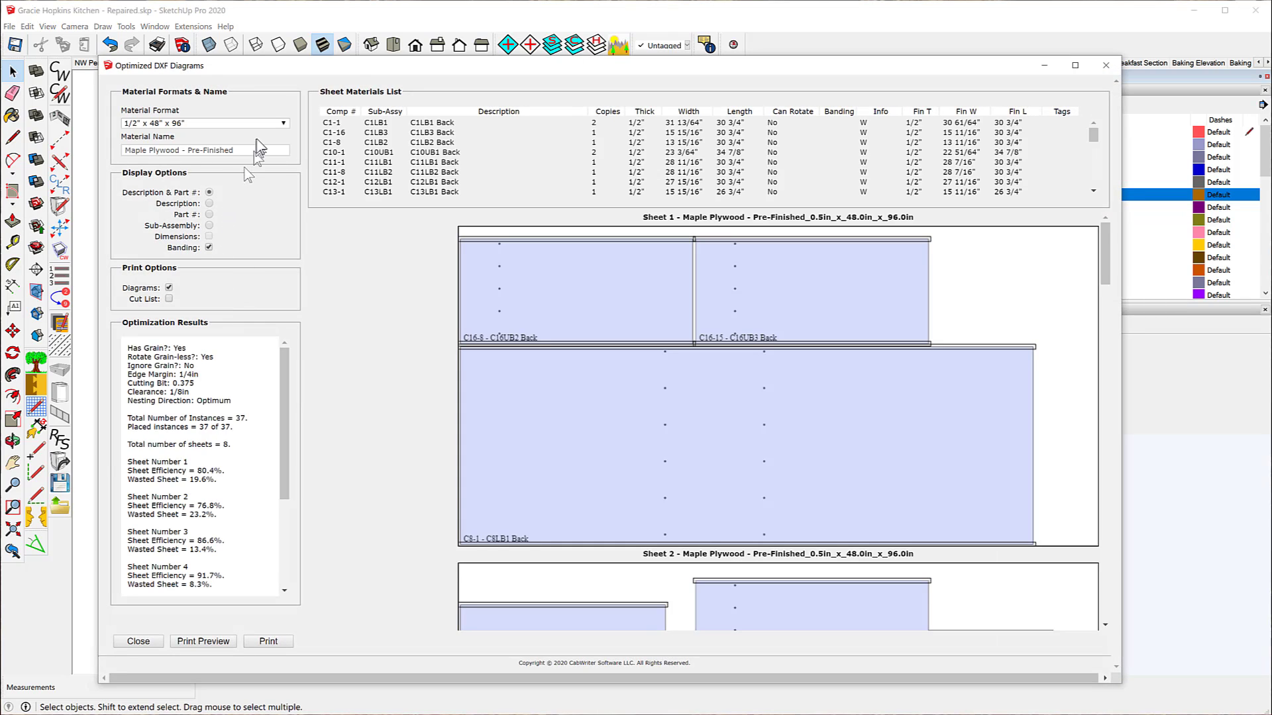
Step: Examine how the drawer box parts are nested in the optimized DXF diagrams for 5/8" x 48" x 96" Maple Plywood - Pre-Finished, then close them
click(285, 125)
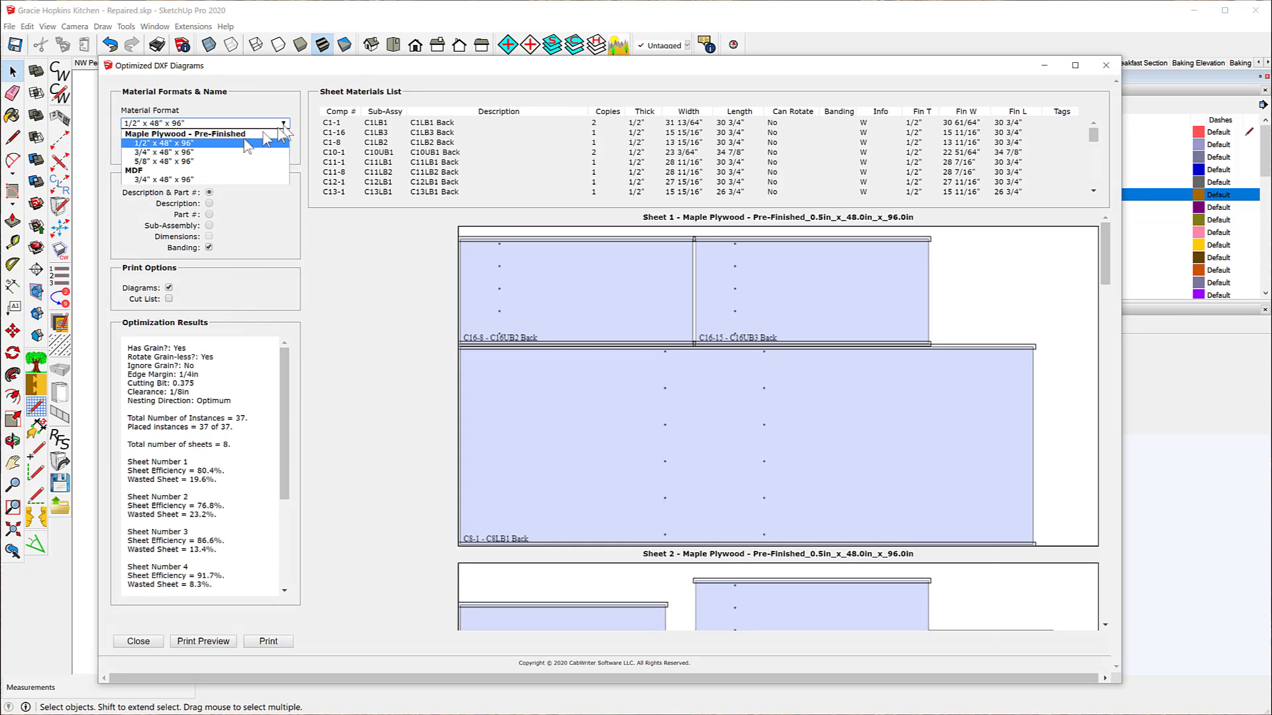
click(184, 167)
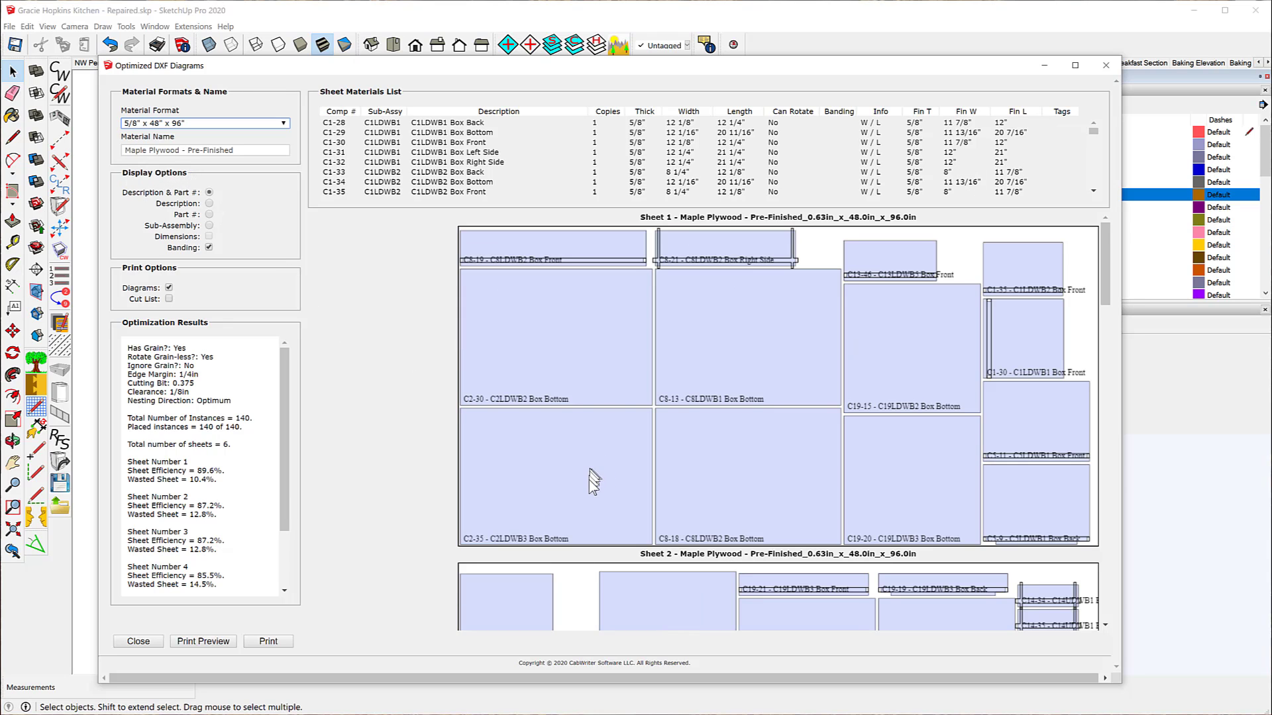
scroll(577, 434, down, 3)
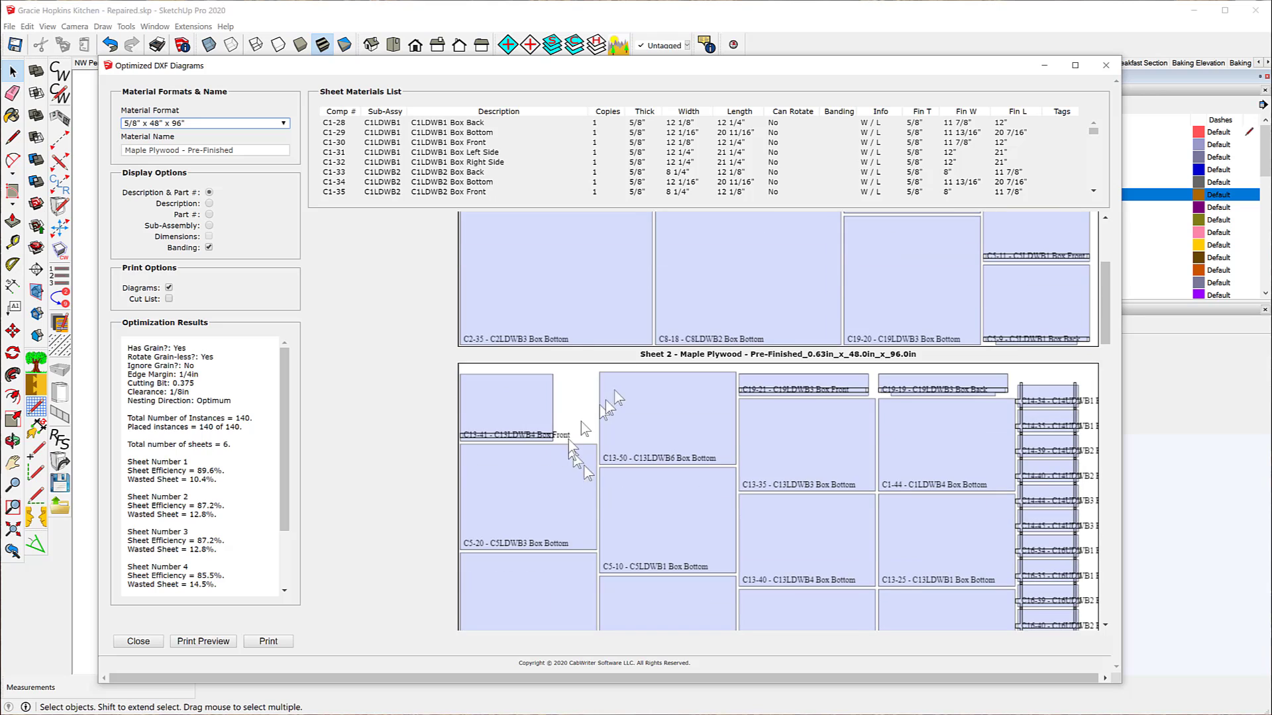
scroll(586, 317, up, 3)
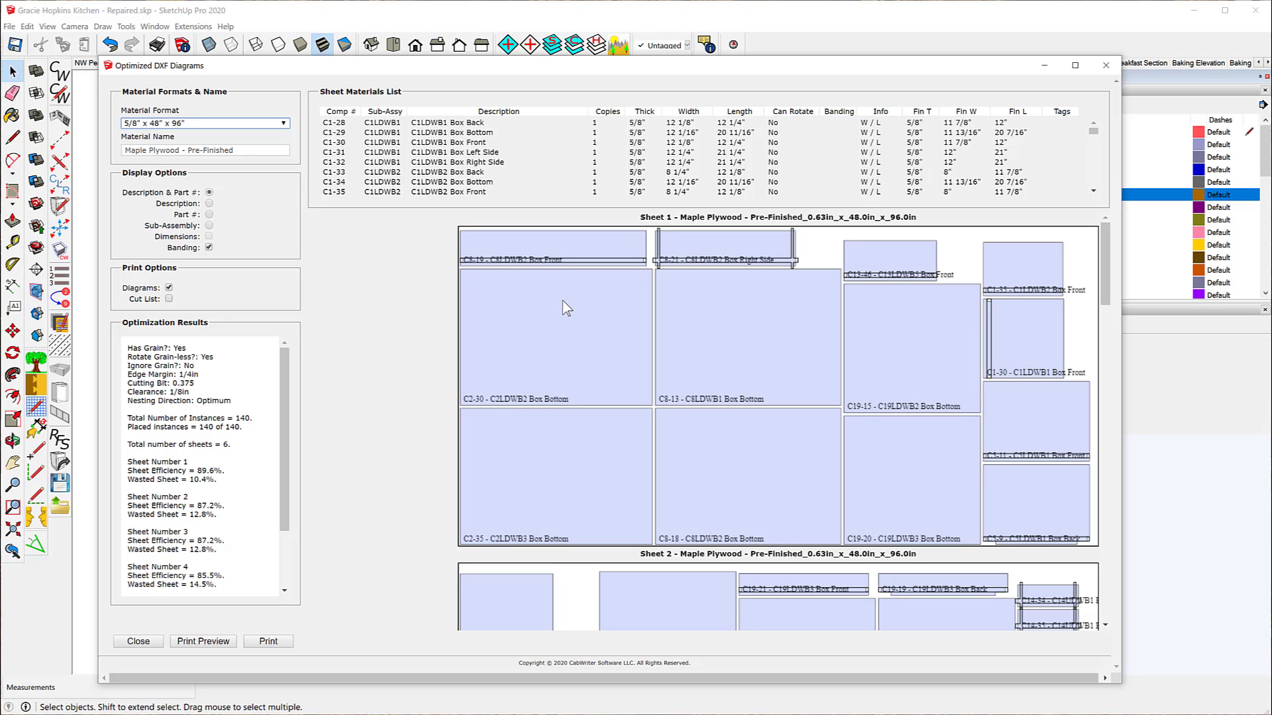
scroll(606, 329, down, 3)
scroll(606, 329, down, 2)
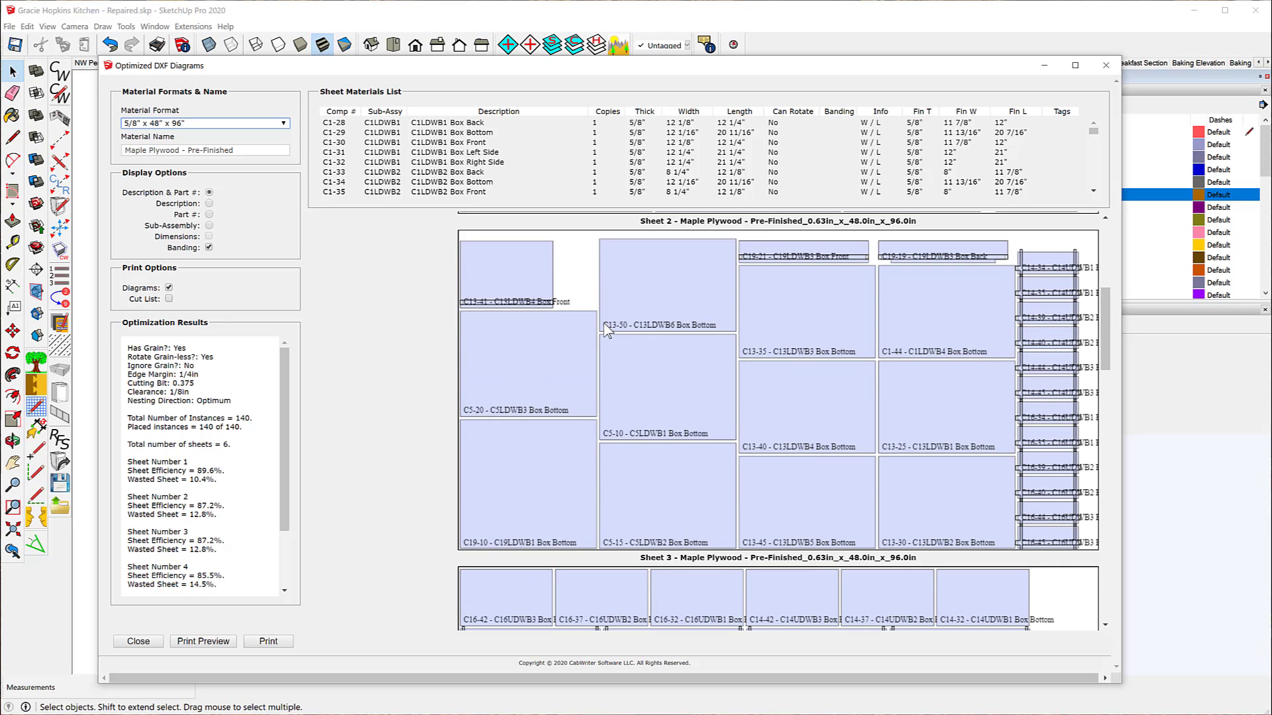
scroll(606, 329, down, 5)
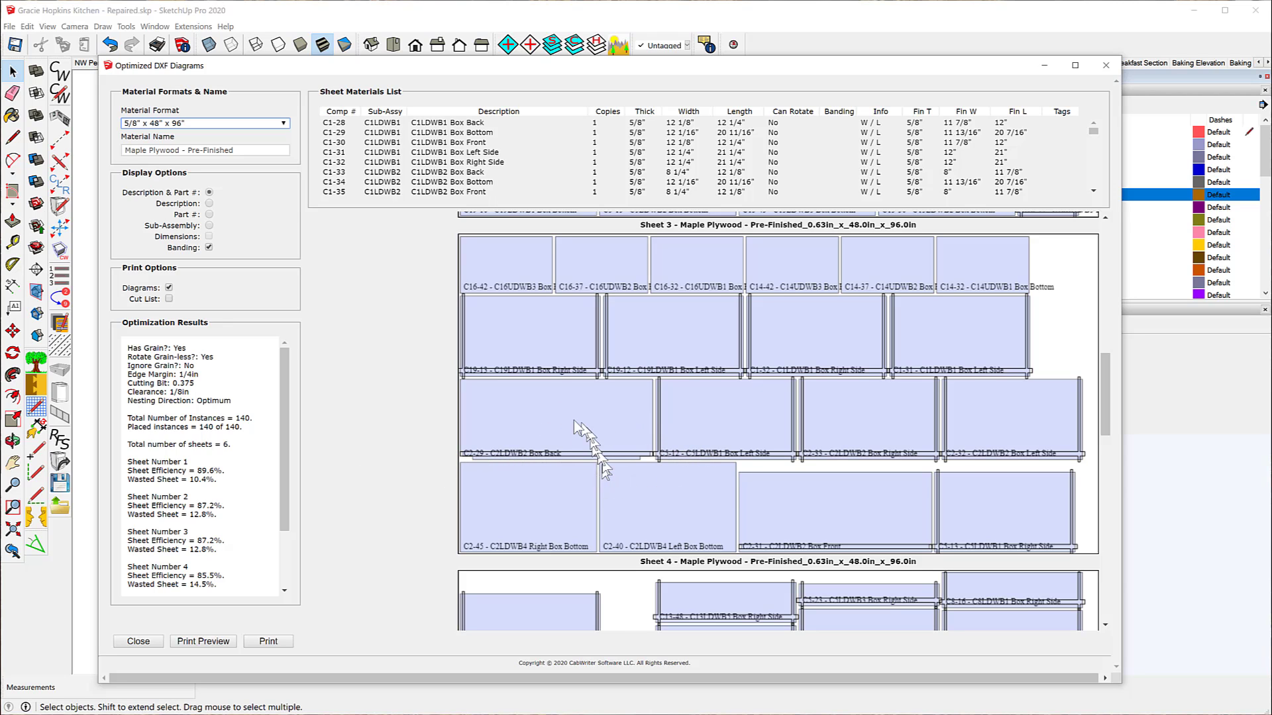
scroll(712, 499, down, 9)
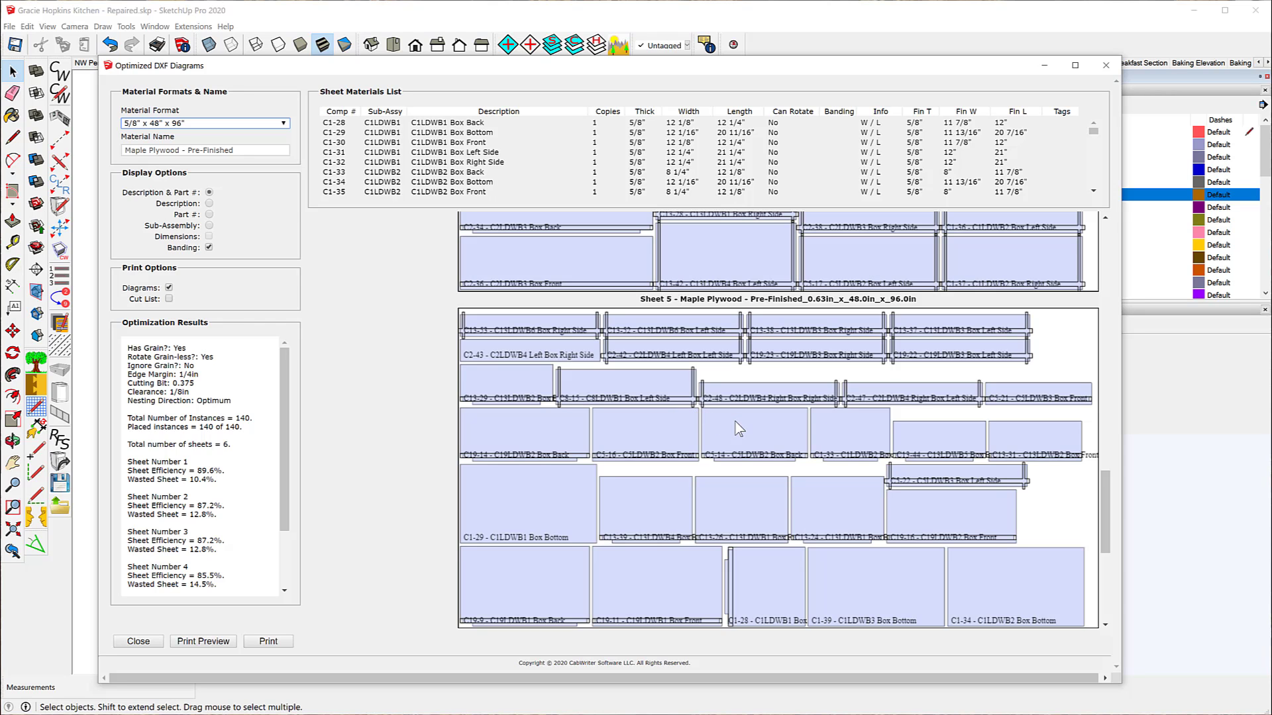
scroll(735, 423, down, 5)
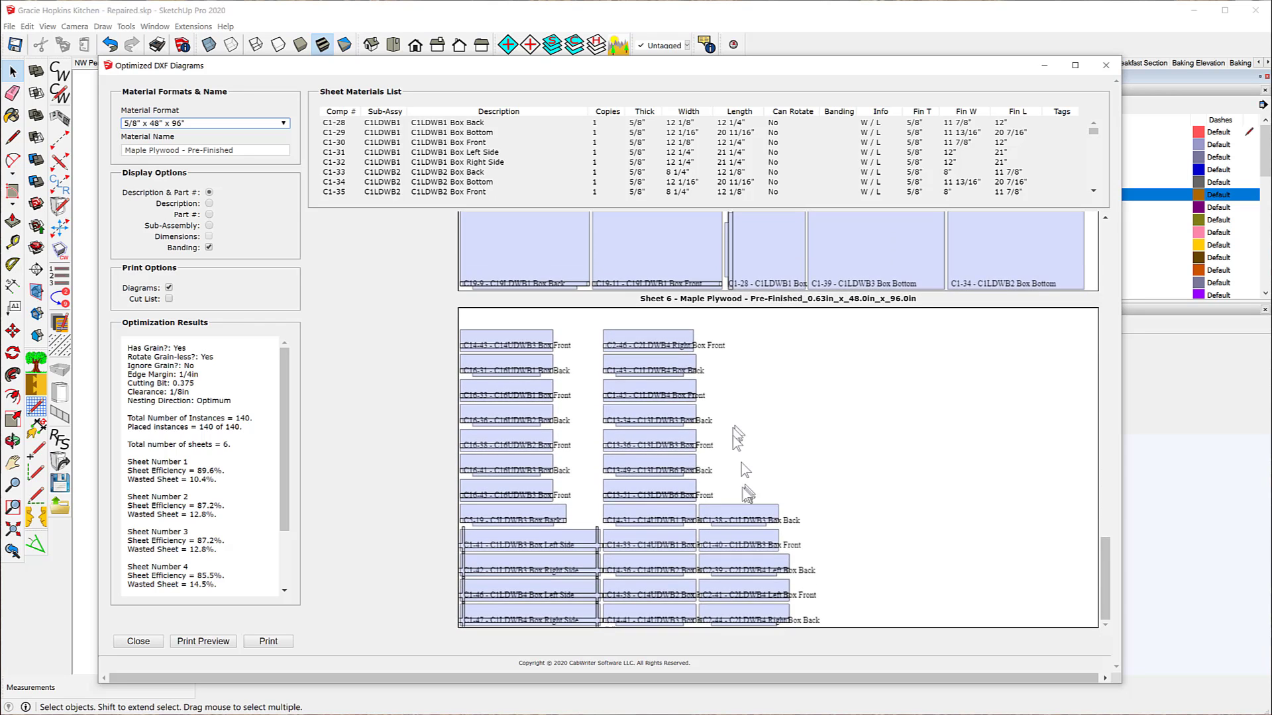
scroll(728, 473, up, 5)
scroll(714, 482, up, 5)
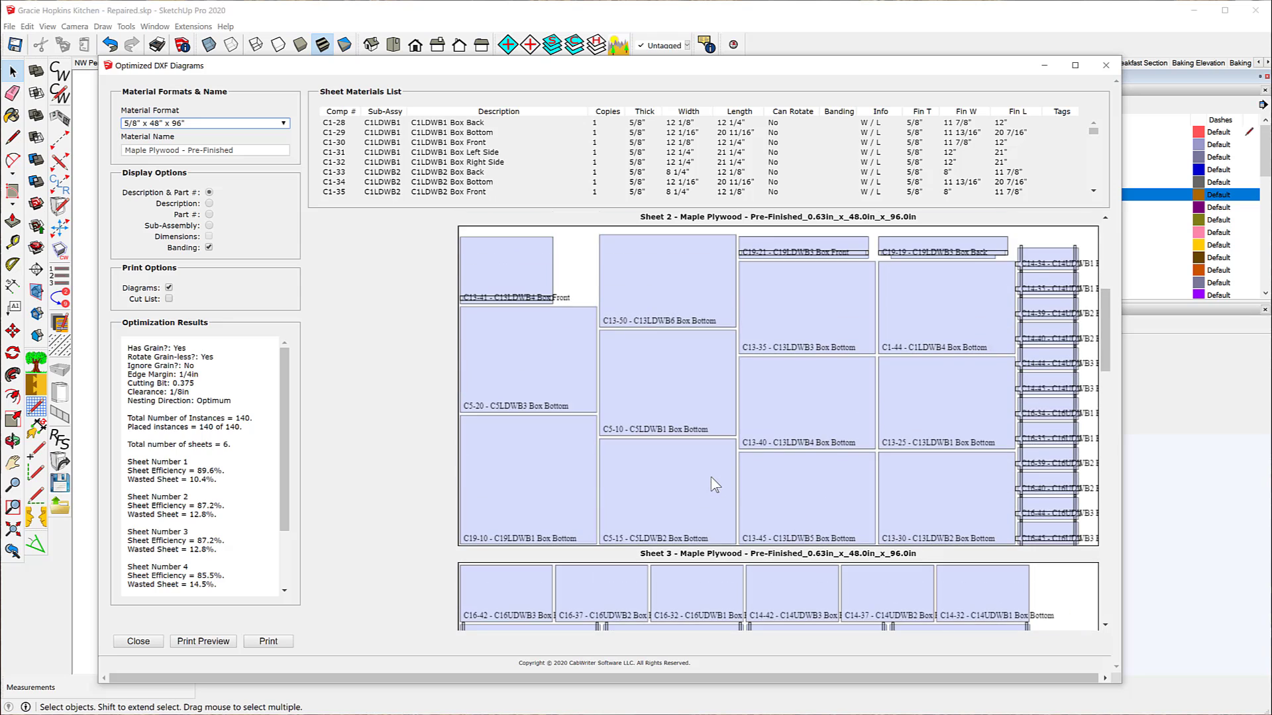
scroll(714, 485, up, 4)
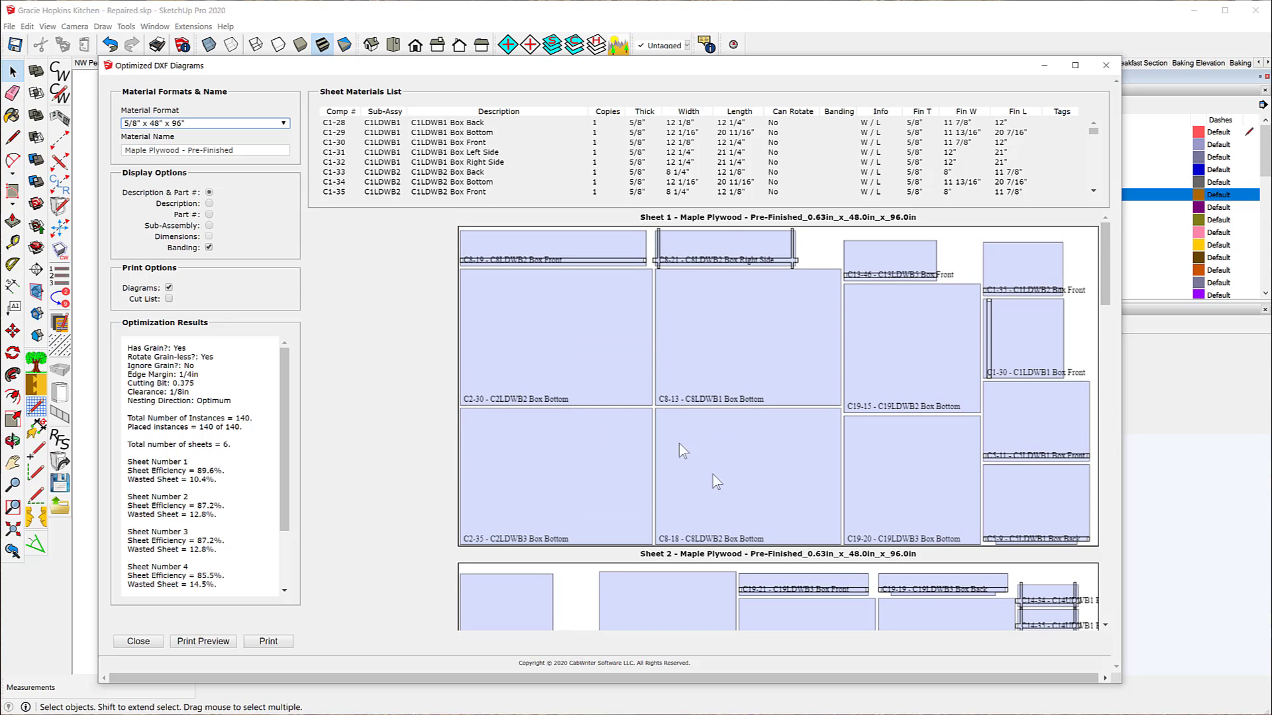
click(1106, 67)
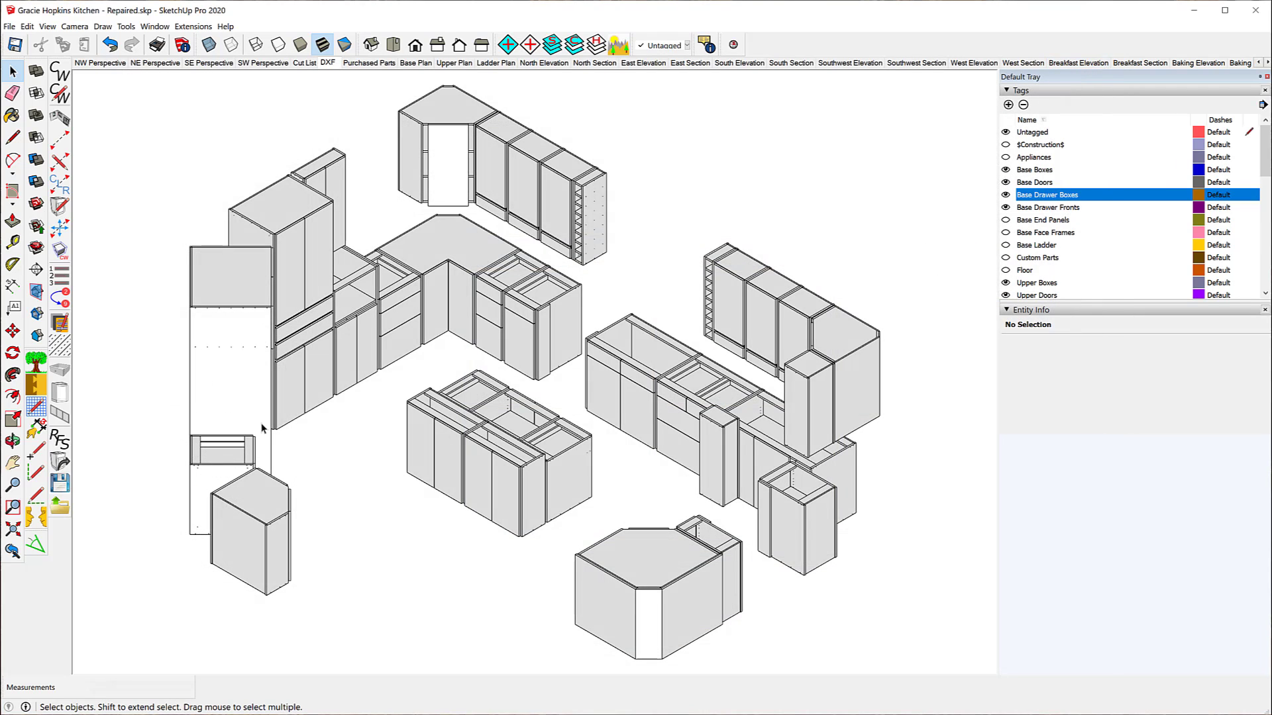